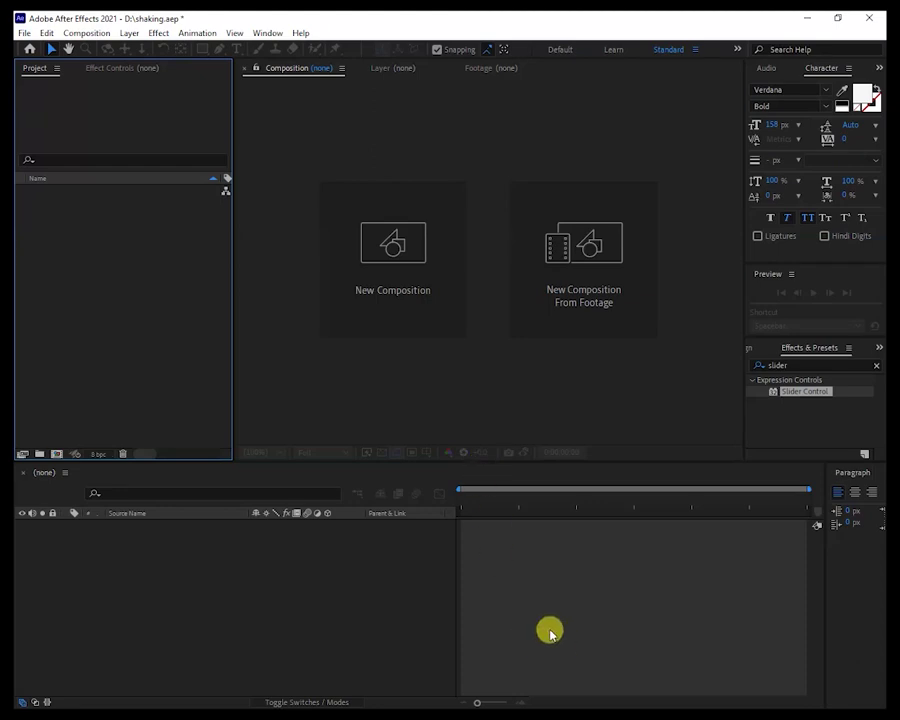
- Create a 1920×1080, 30 fps, 15-second composition named Main at Full resolution
click(377, 259)
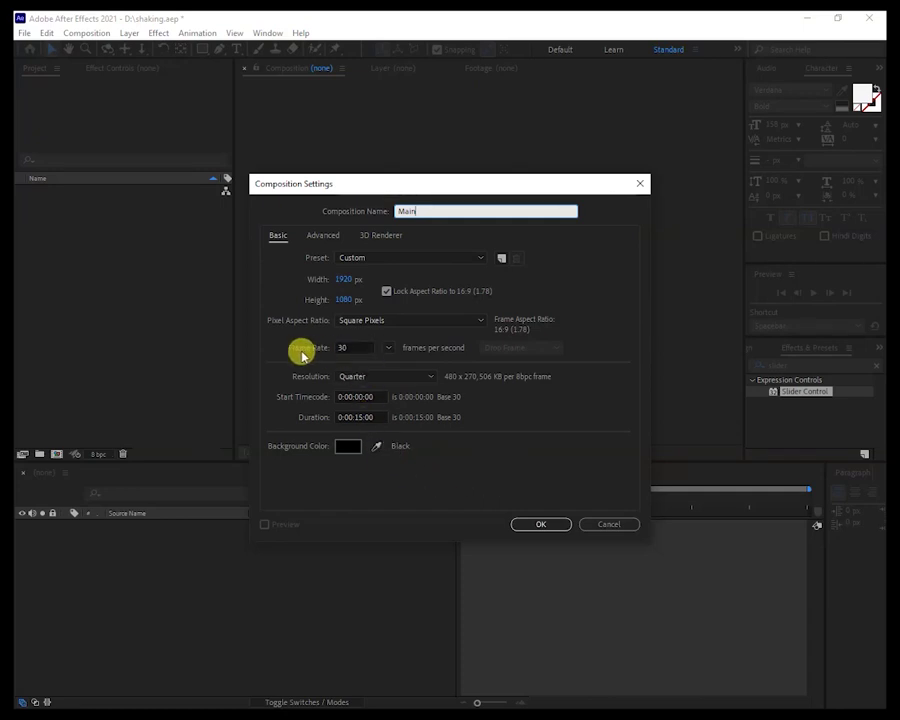
click(372, 378)
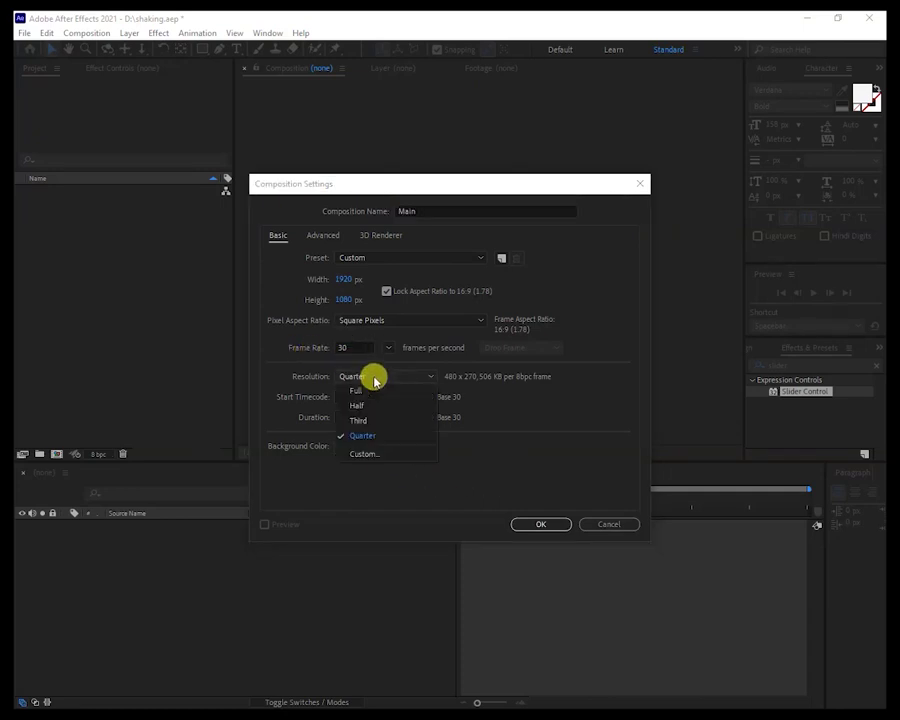
click(372, 392)
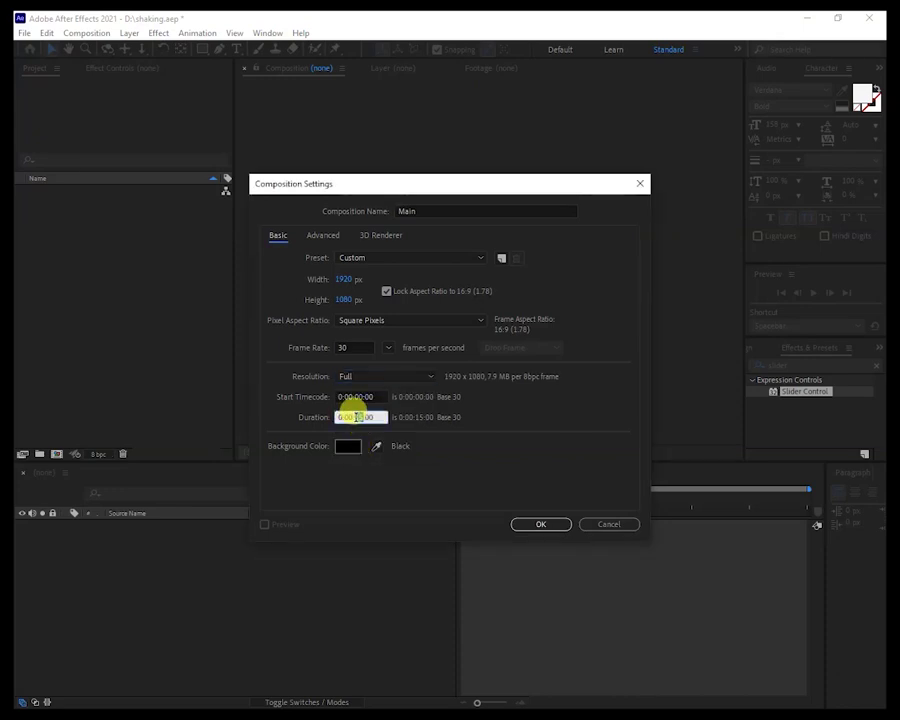
click(532, 523)
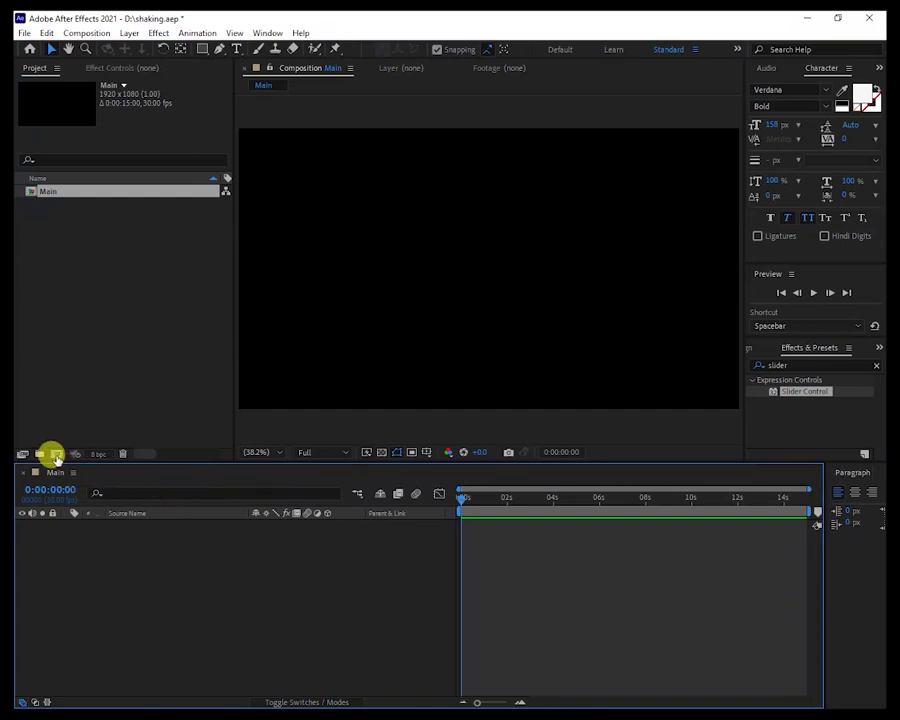
- Create a second composition with the same settings named Text
click(53, 454)
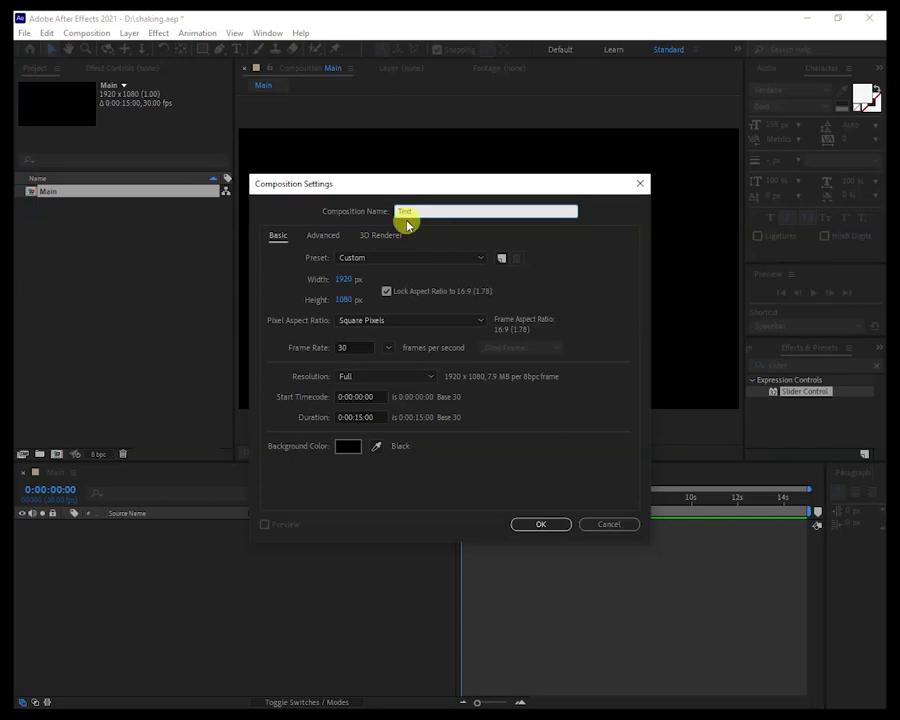
text(Text)
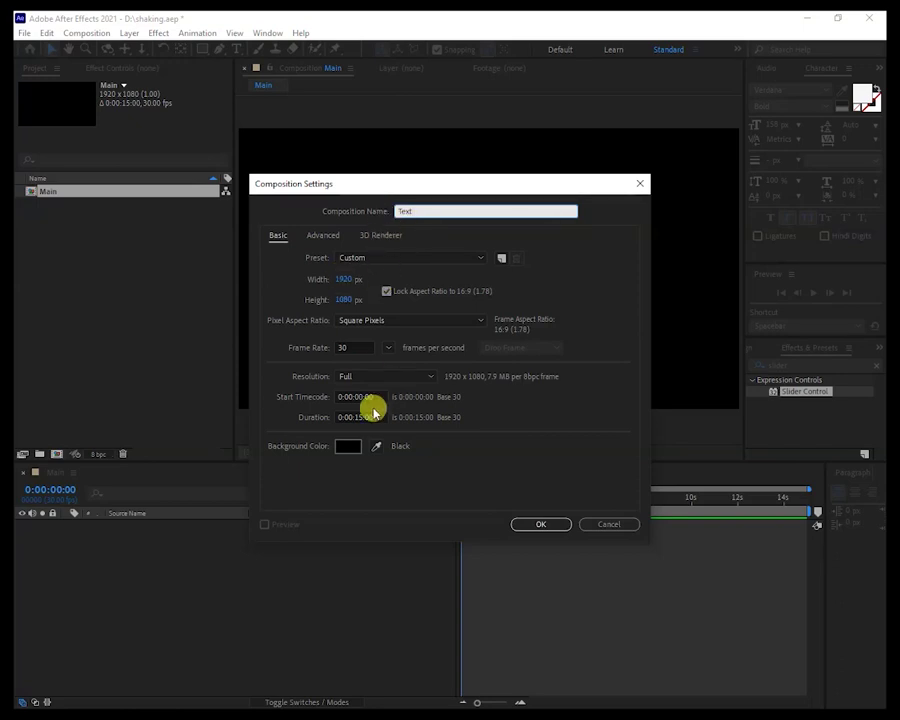
click(535, 522)
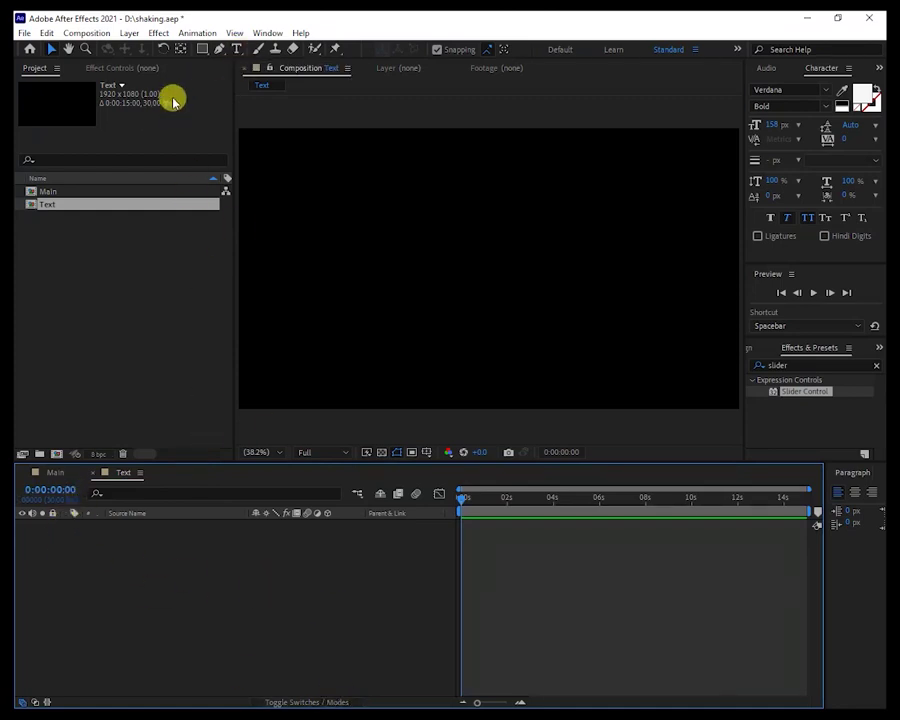
- Type 'abdul jalil tube' as a title, TUBE centred on a second line, and shift it slightly left
click(237, 48)
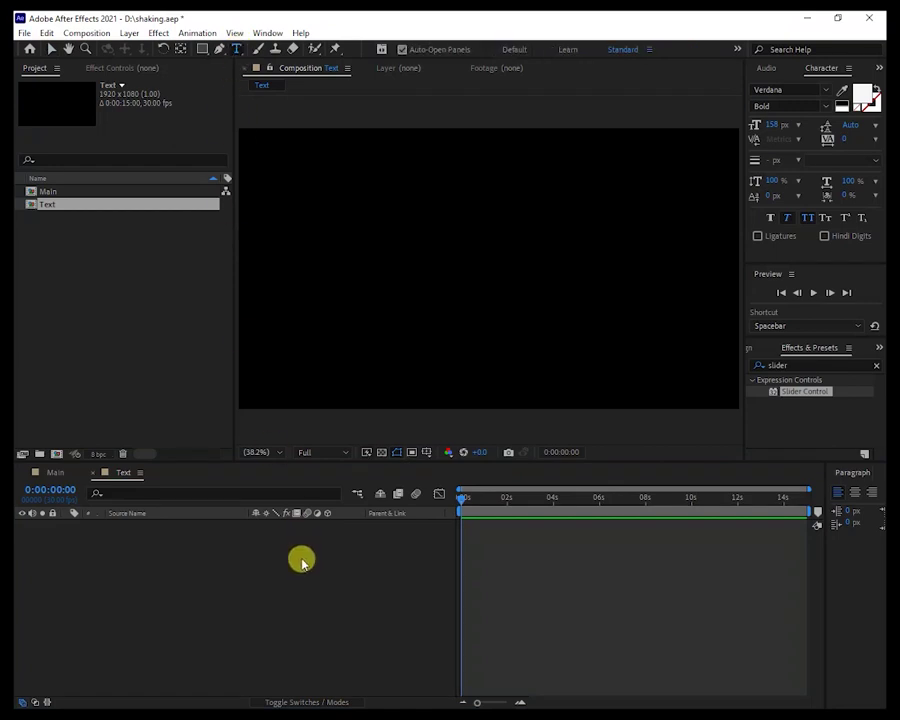
click(366, 268)
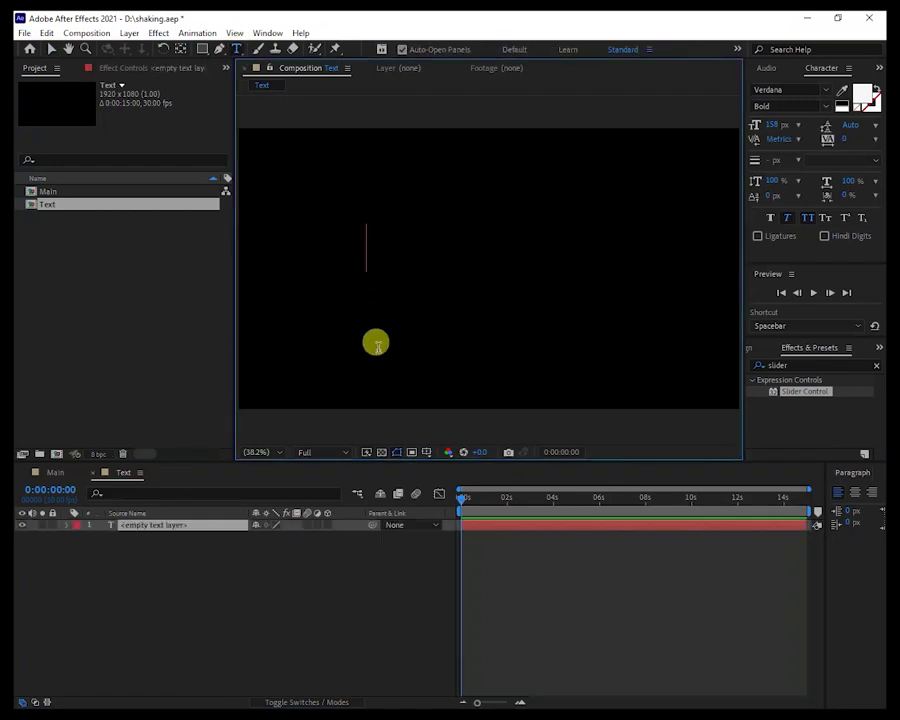
text(abdul)
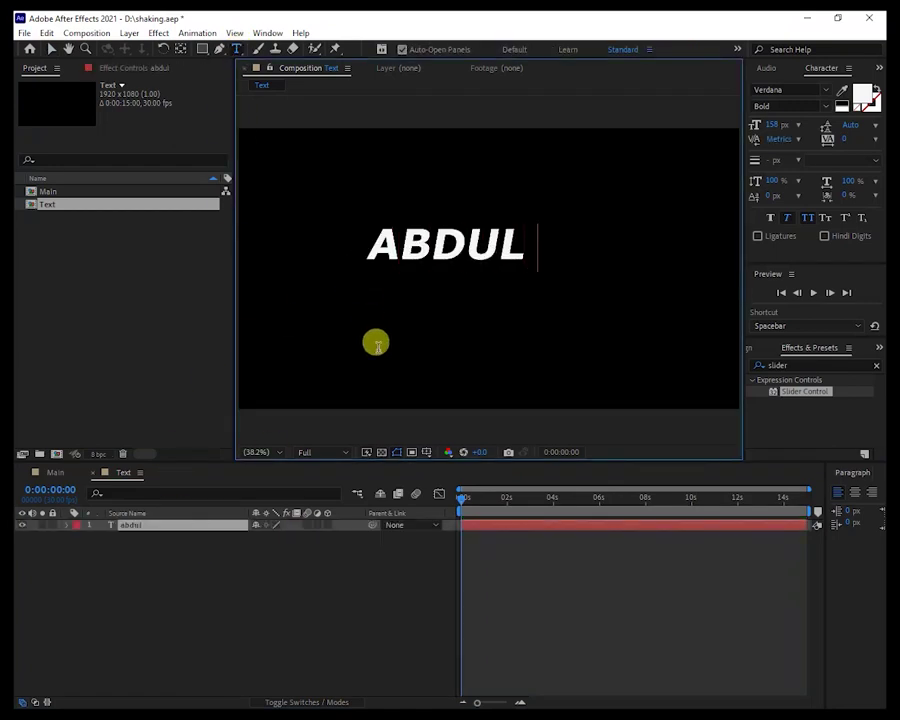
text( jal)
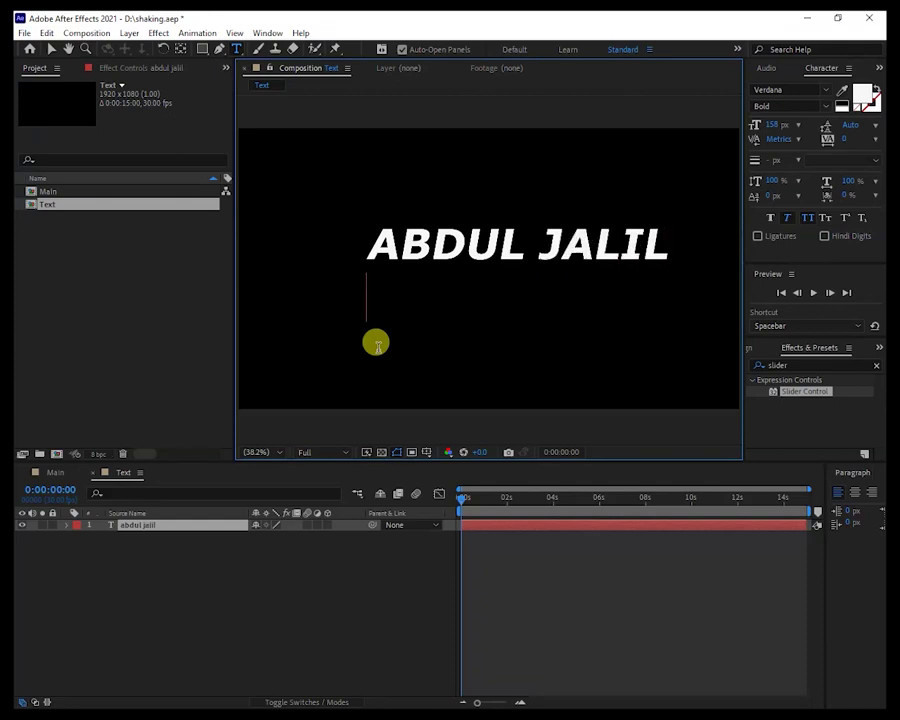
text(il tube)
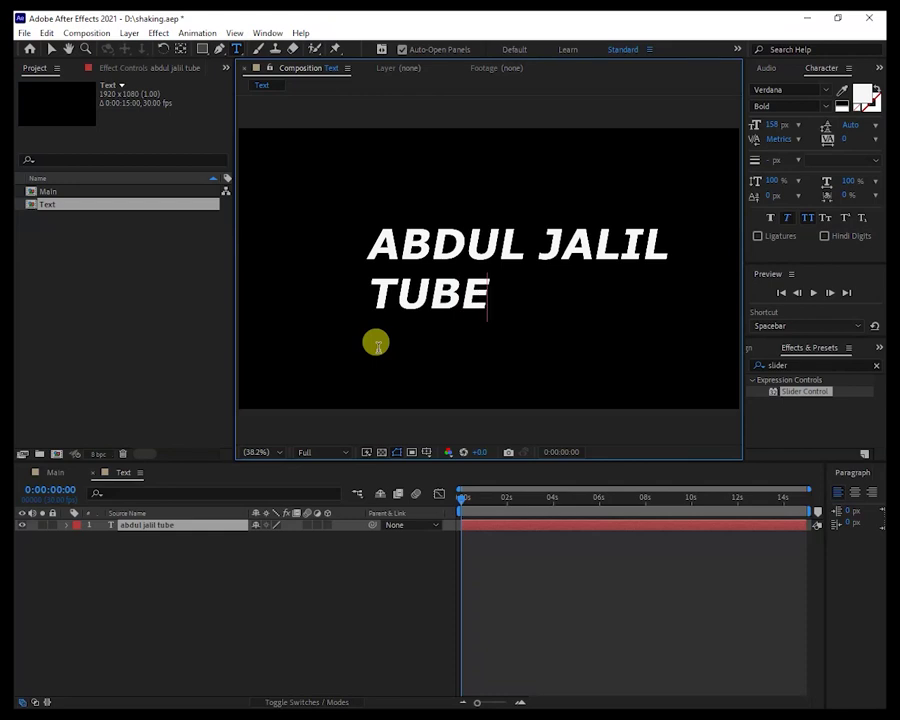
click(371, 296)
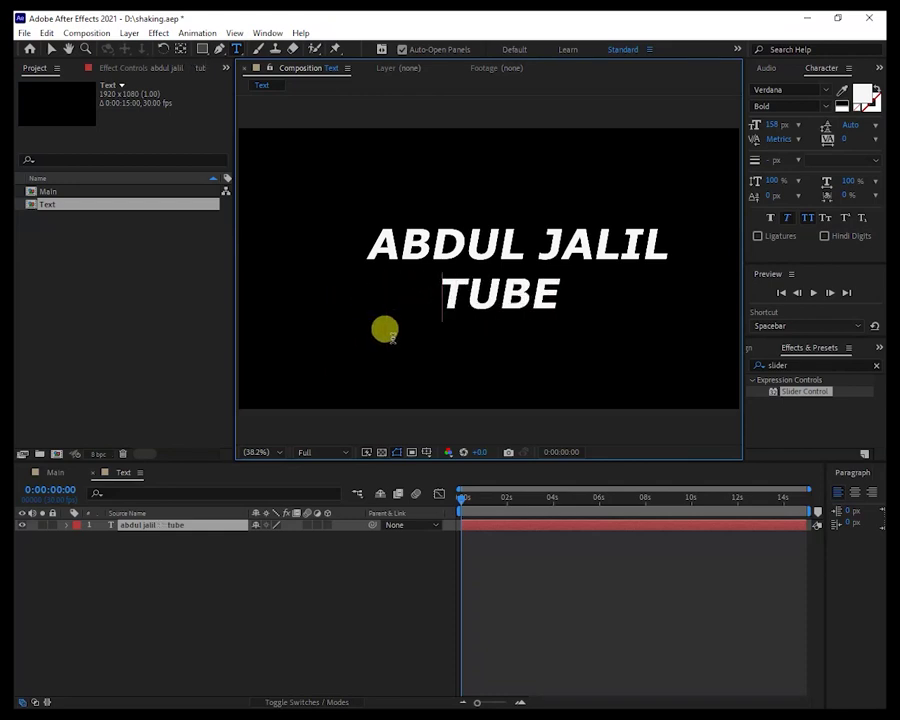
click(51, 48)
drag(458, 257, 444, 243)
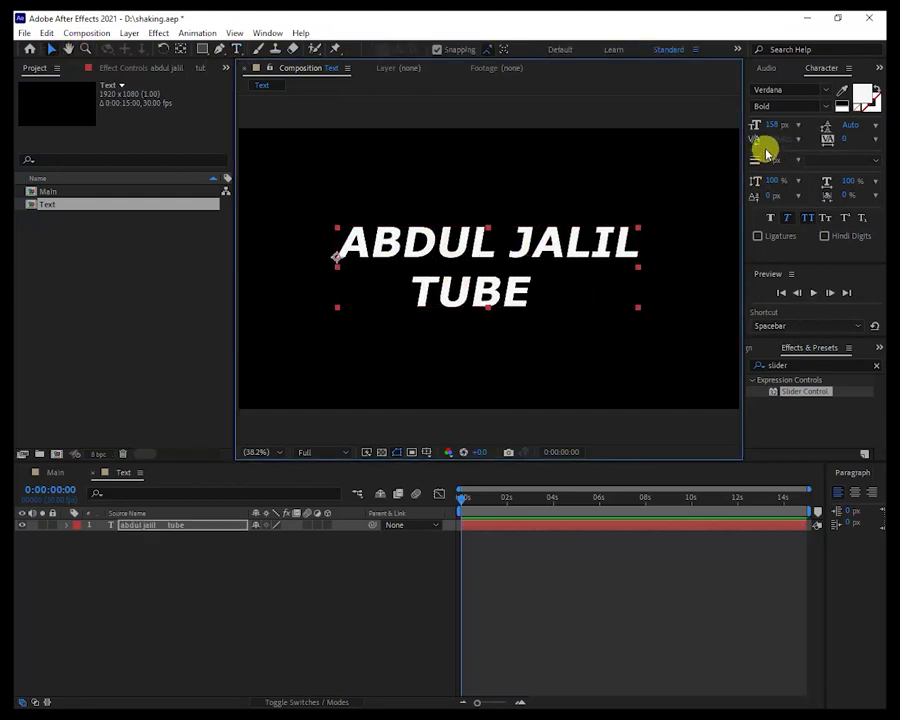
- Centre the title horizontally in the composition using the Align panel
click(266, 34)
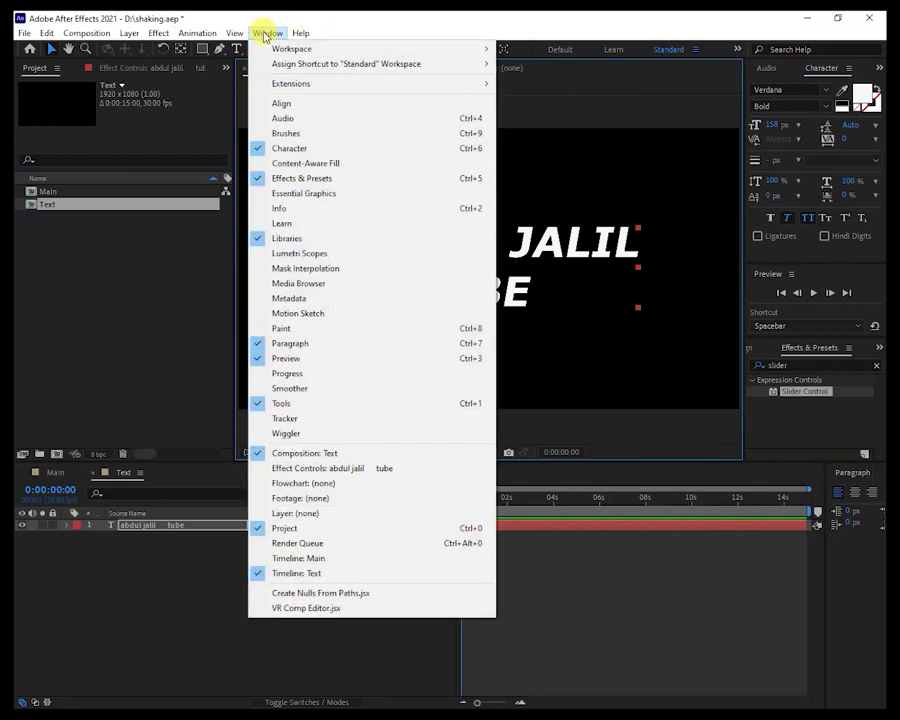
click(287, 103)
click(783, 384)
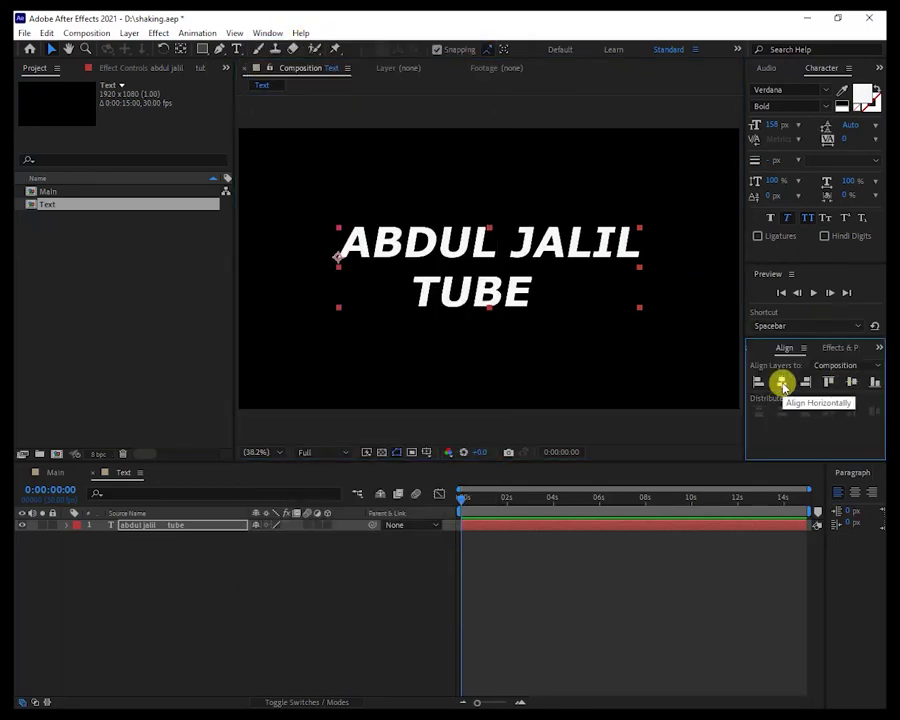
click(462, 291)
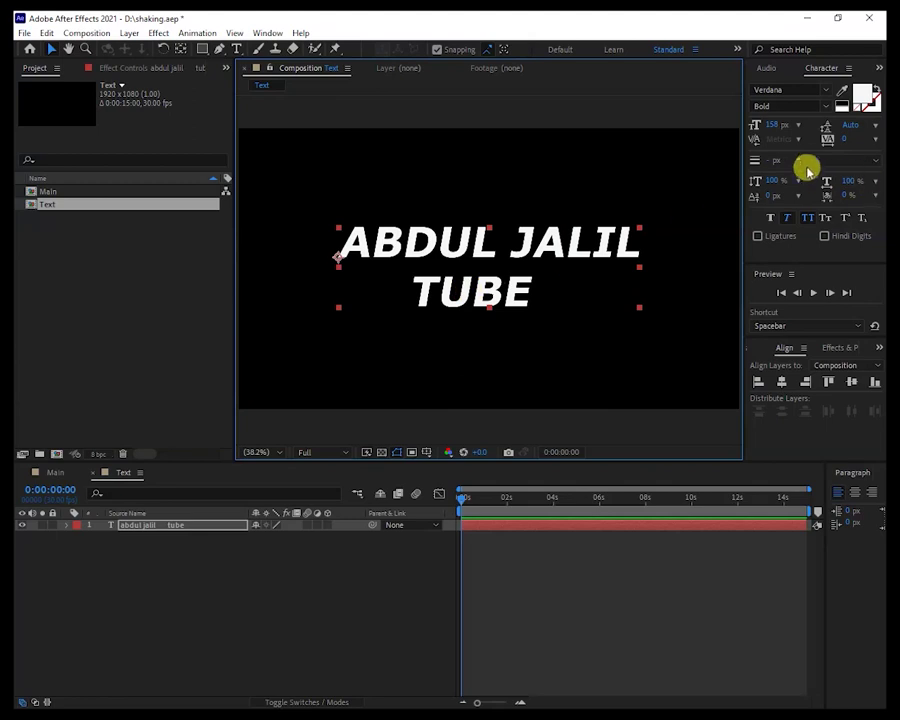
- Try the Vivaldi font on the title, then switch back to Verdana Bold
click(793, 92)
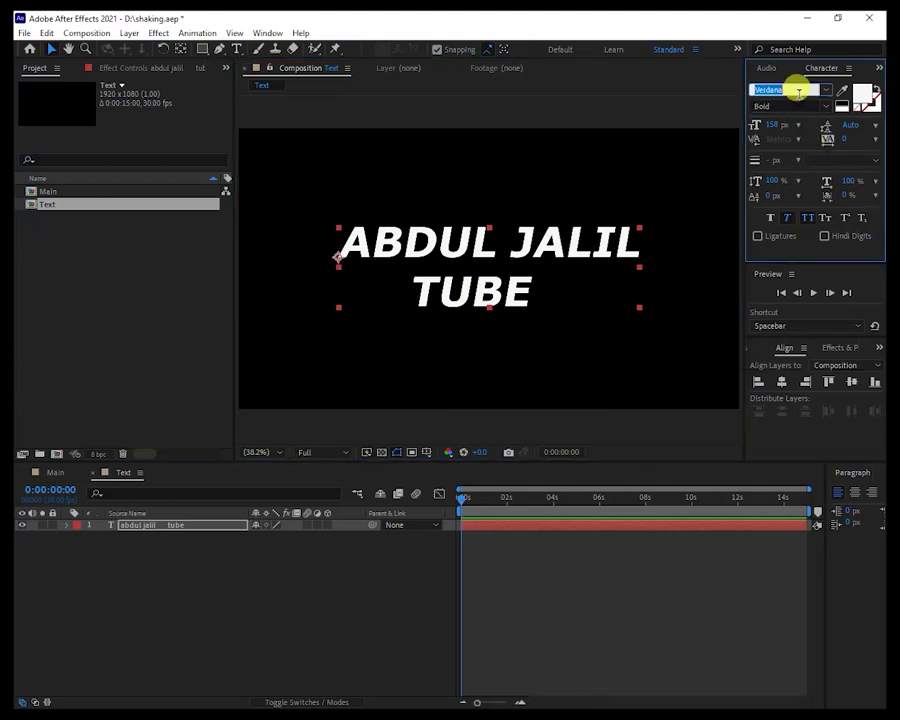
click(825, 91)
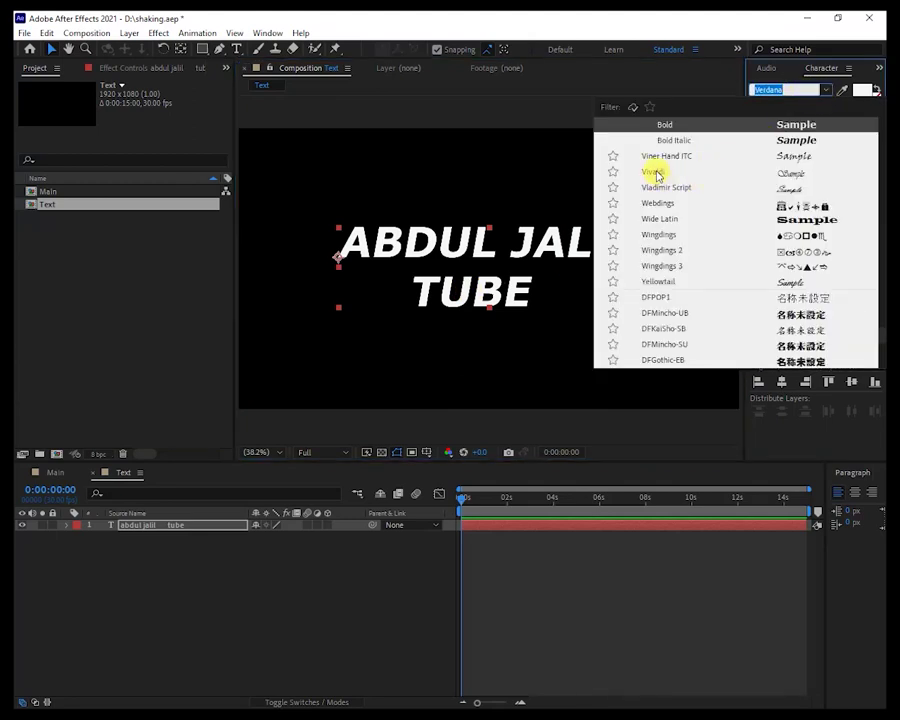
click(656, 173)
click(794, 88)
click(797, 86)
click(799, 88)
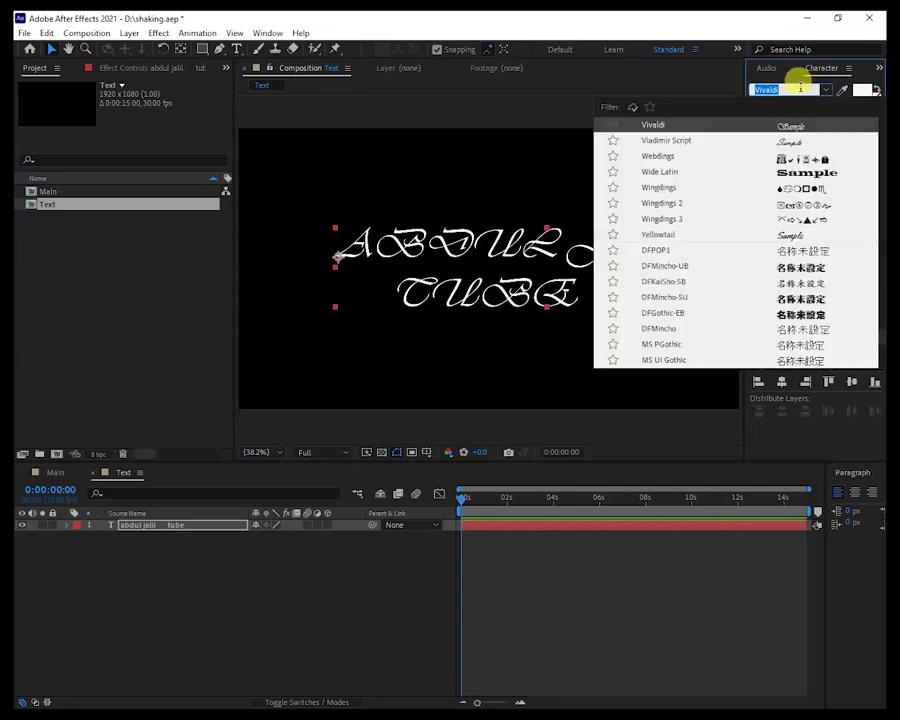
text(ver)
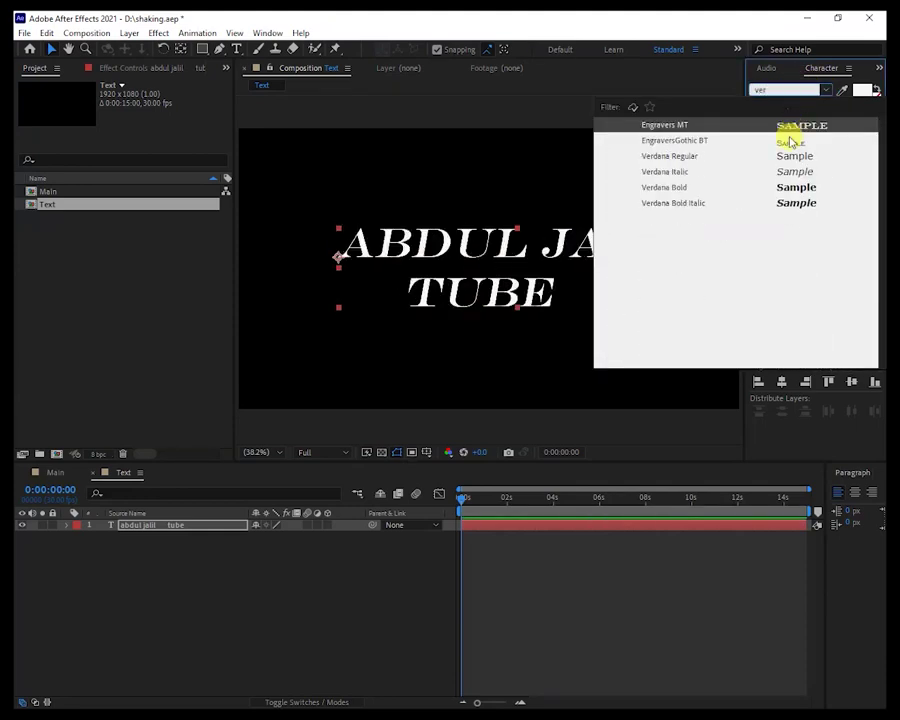
click(673, 187)
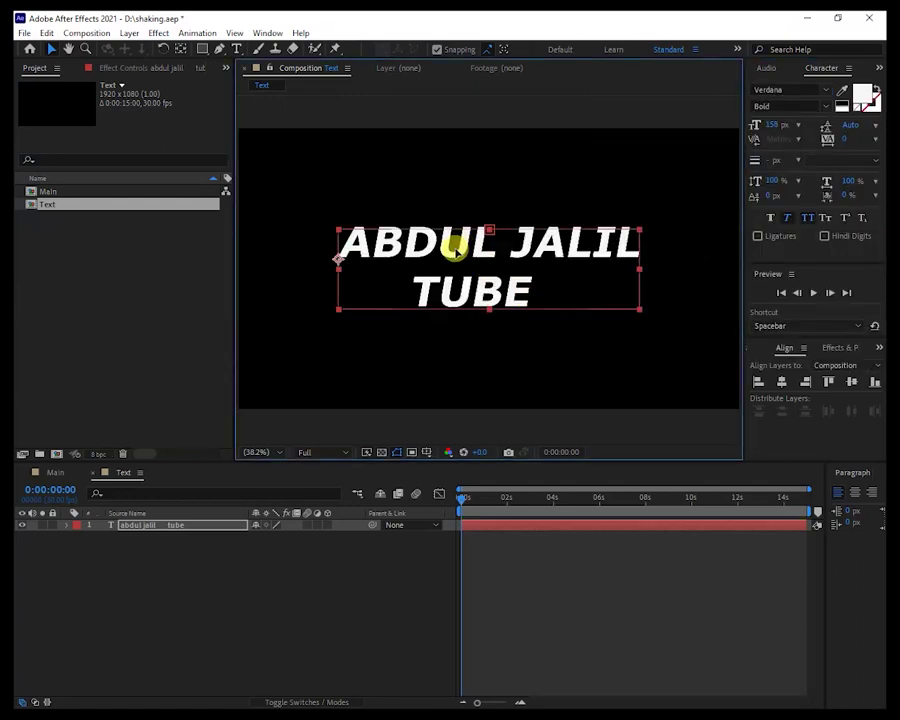
- Nudge the title, then re-centre it horizontally and deselect it
drag(450, 245, 440, 252)
click(594, 370)
click(520, 303)
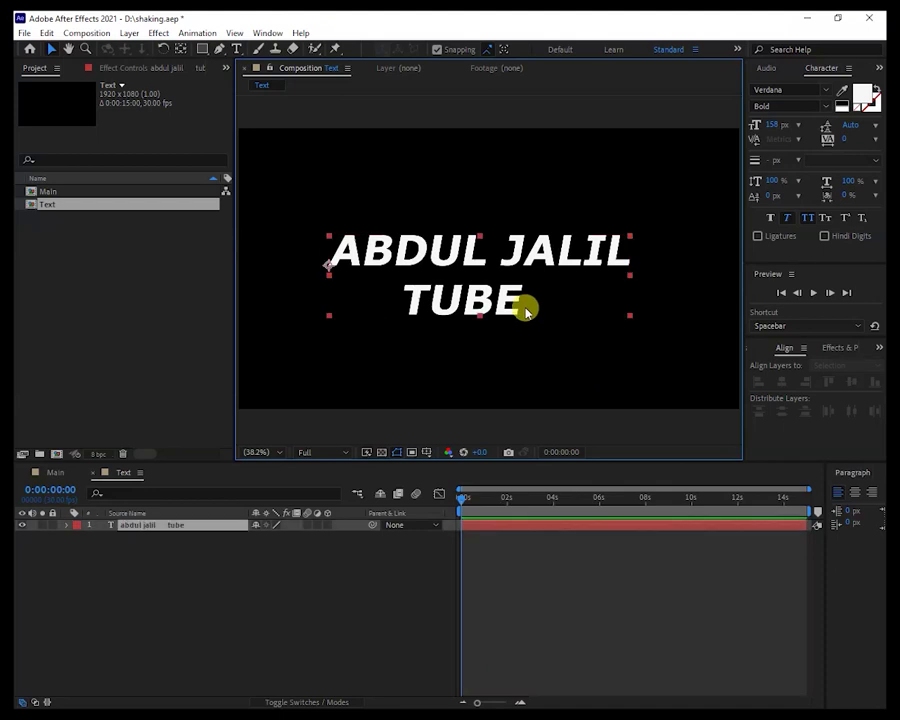
click(781, 383)
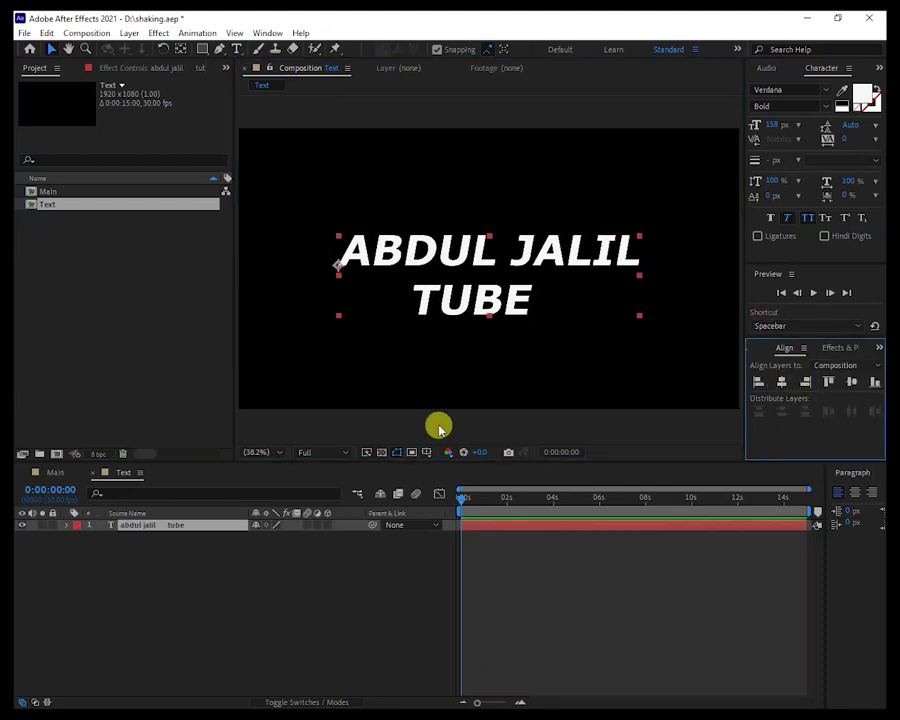
click(275, 570)
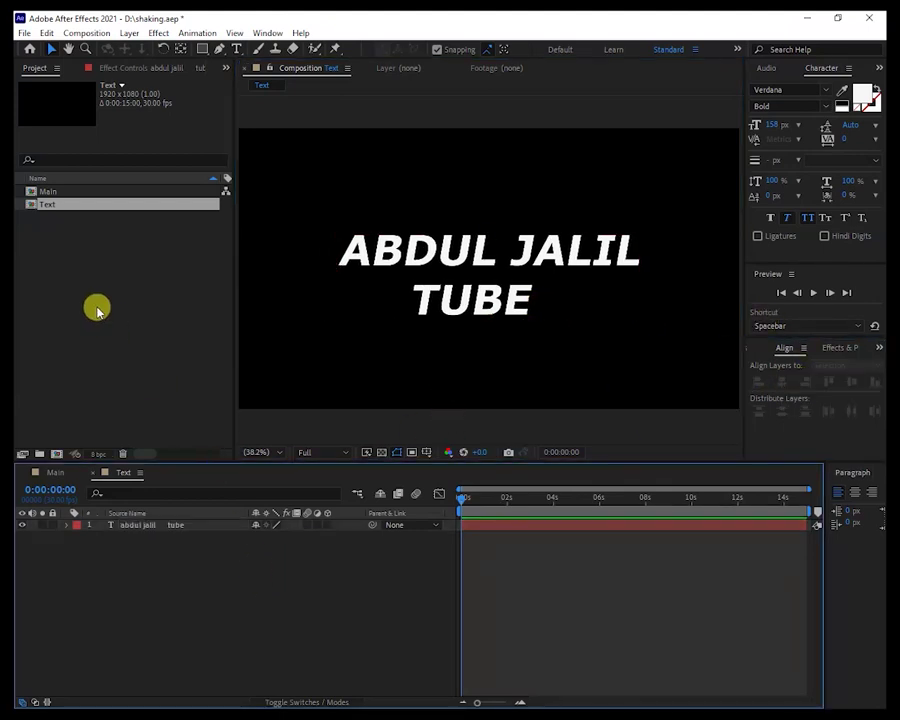
- Add the Text composition as a layer in the Main composition's timeline
click(55, 472)
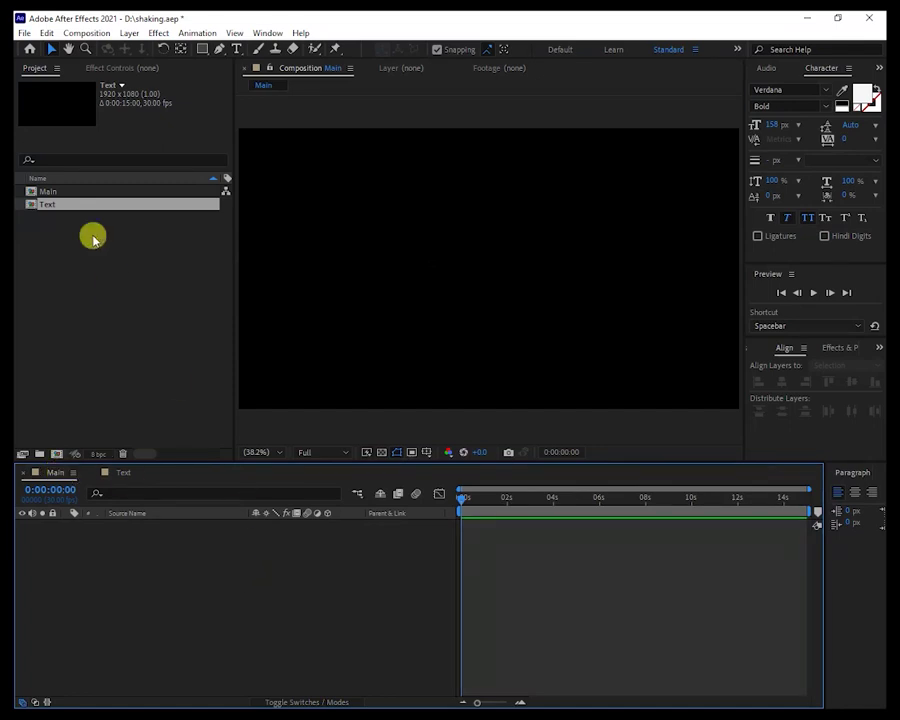
drag(66, 205, 118, 535)
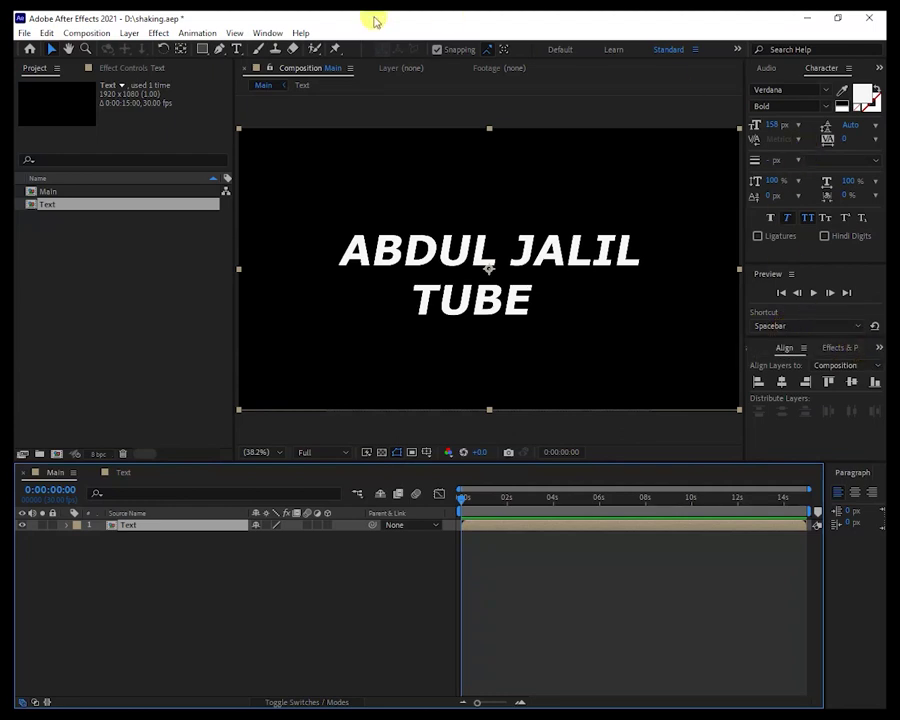
click(267, 34)
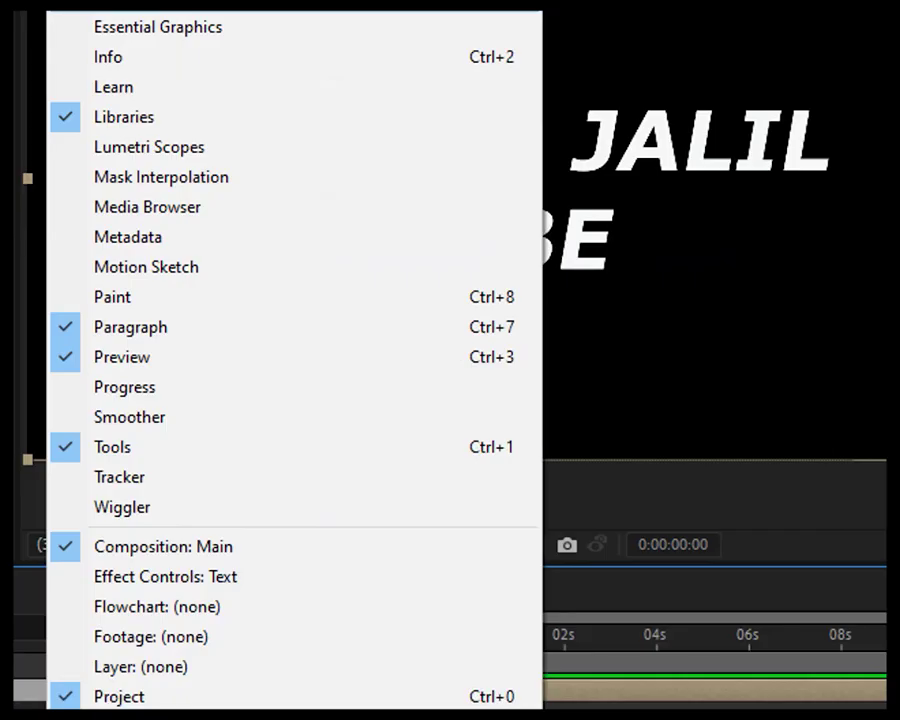
- Replace the 'slider' search with 'vega' in Effects & Presets and select Generate > Vegas
mouse_move(197, 33)
mouse_move(83, 0)
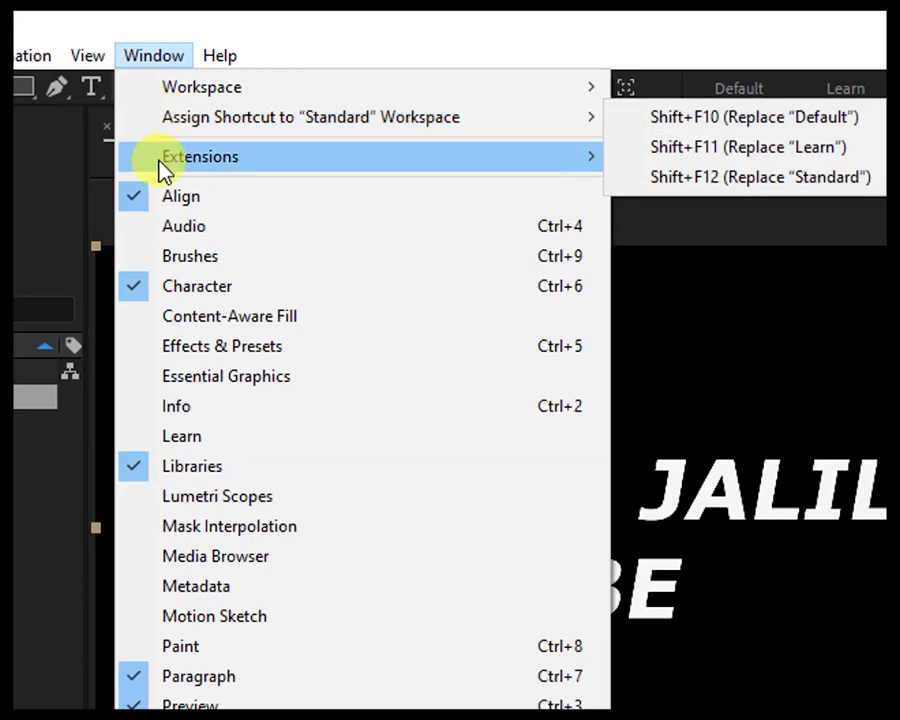
click(219, 346)
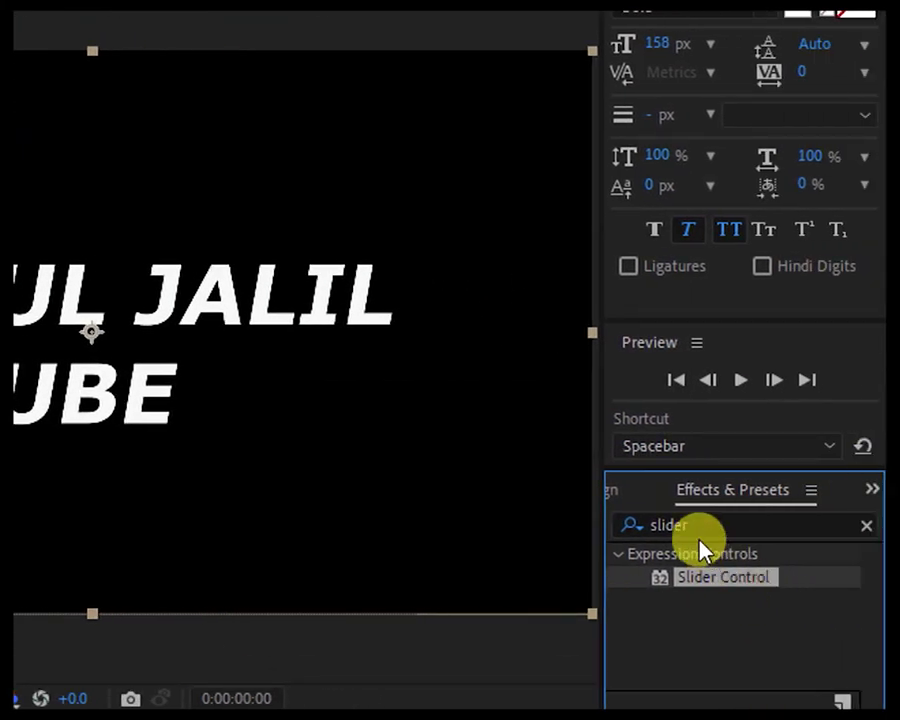
click(697, 527)
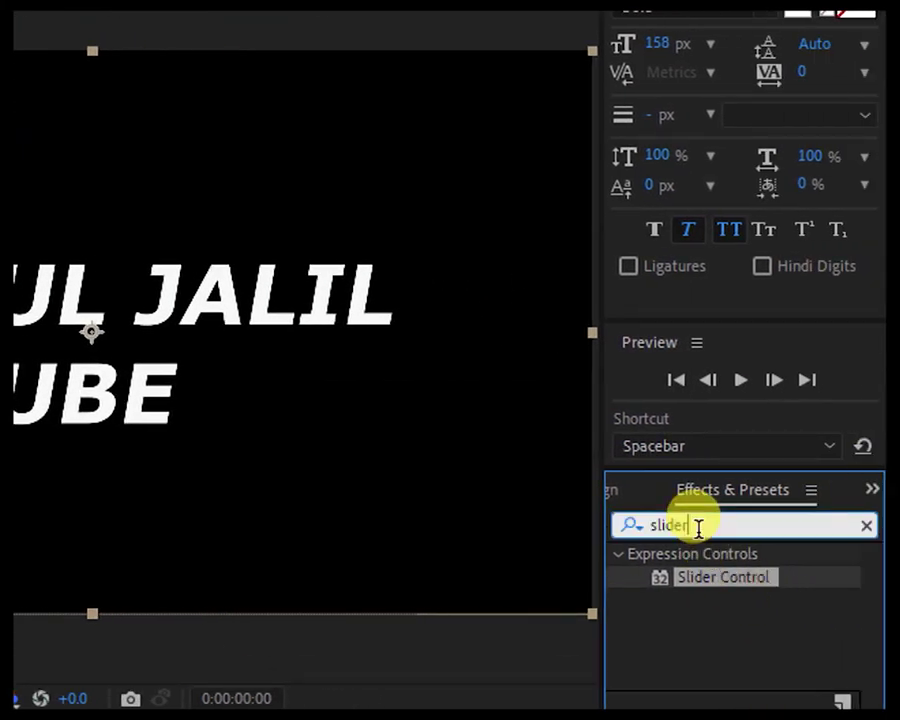
double_click(695, 527)
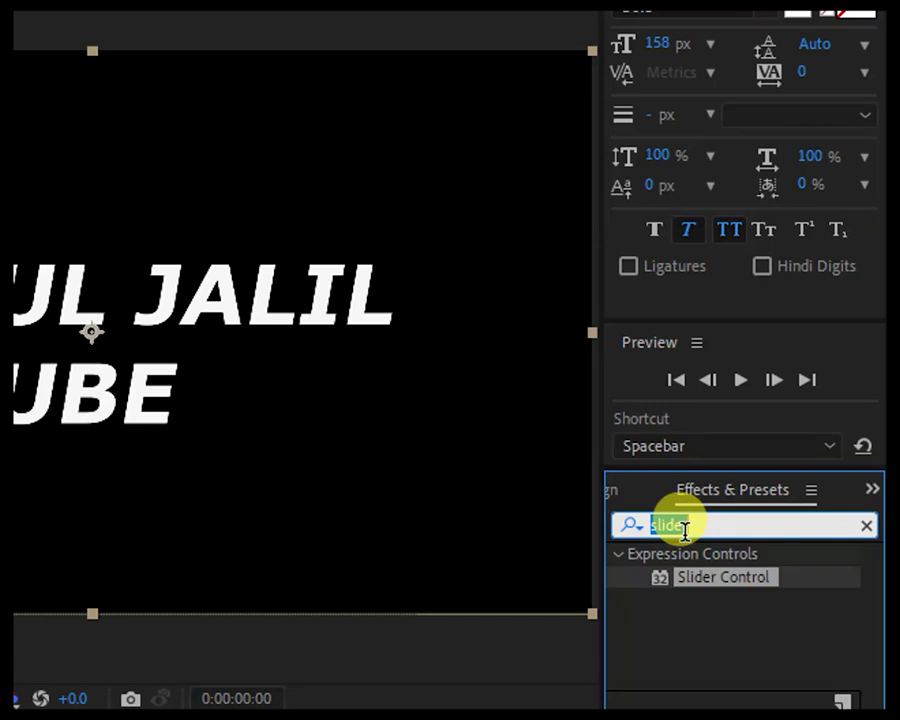
text(verga)
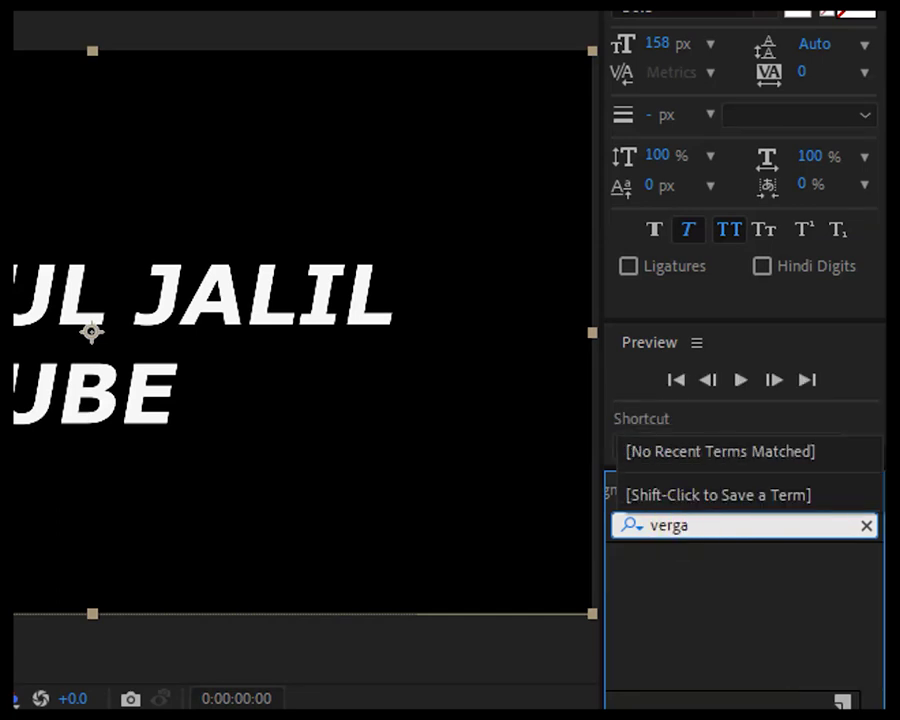
key(BackSpace)
key(BackSpace)
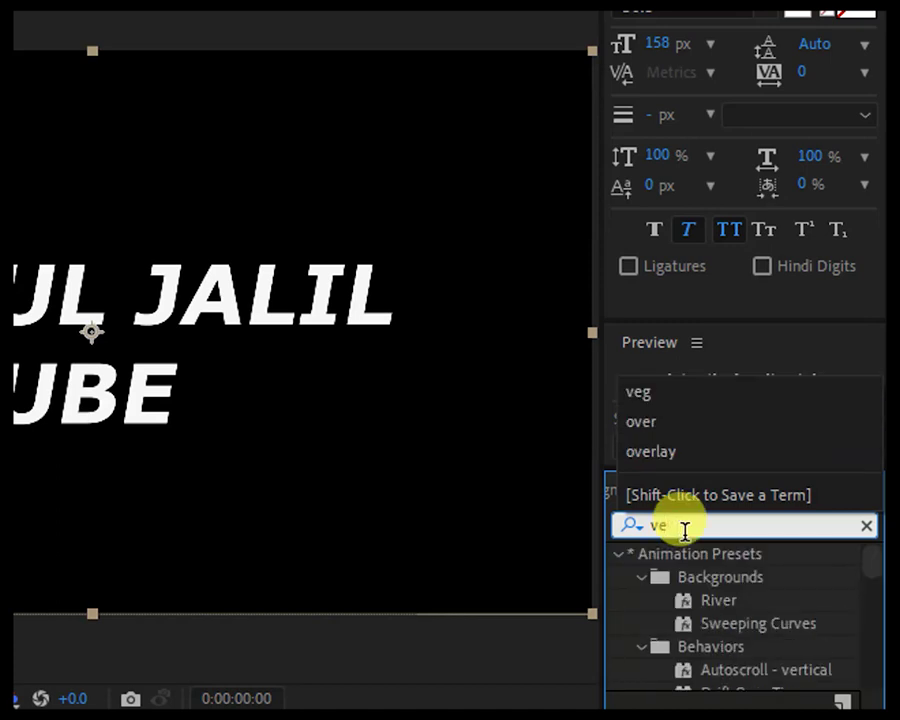
text(ga)
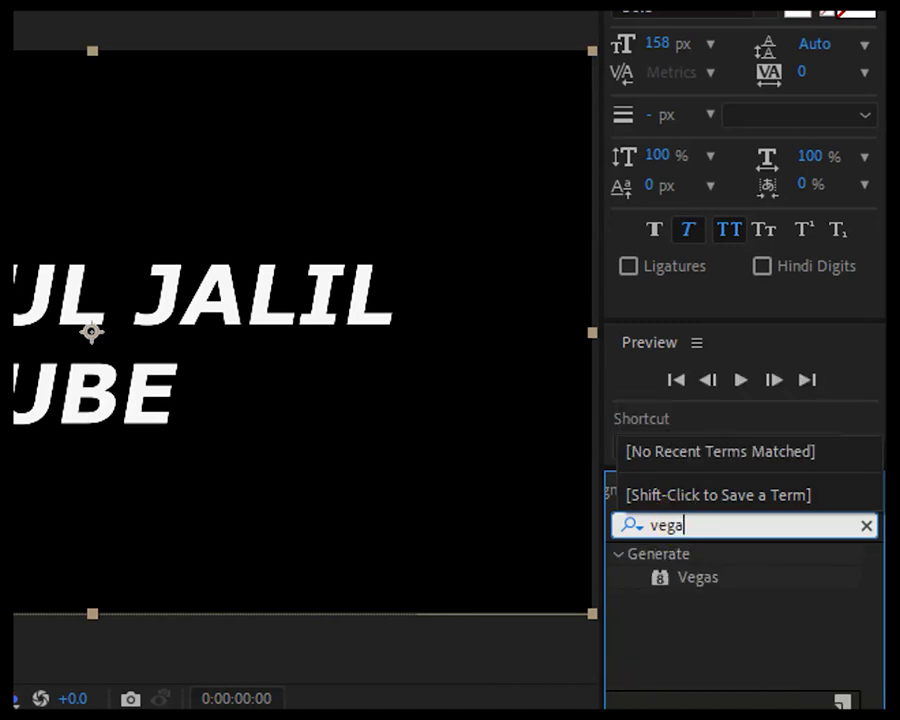
click(695, 578)
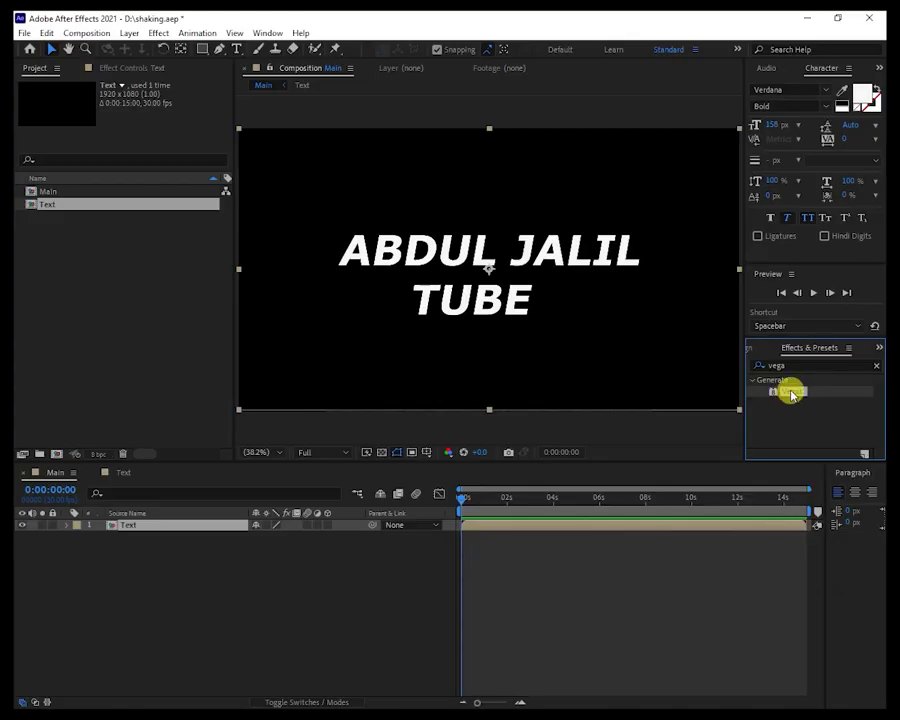
- Apply Vegas to the Text layer with Transparent blend mode and 1 segment
drag(790, 395, 140, 525)
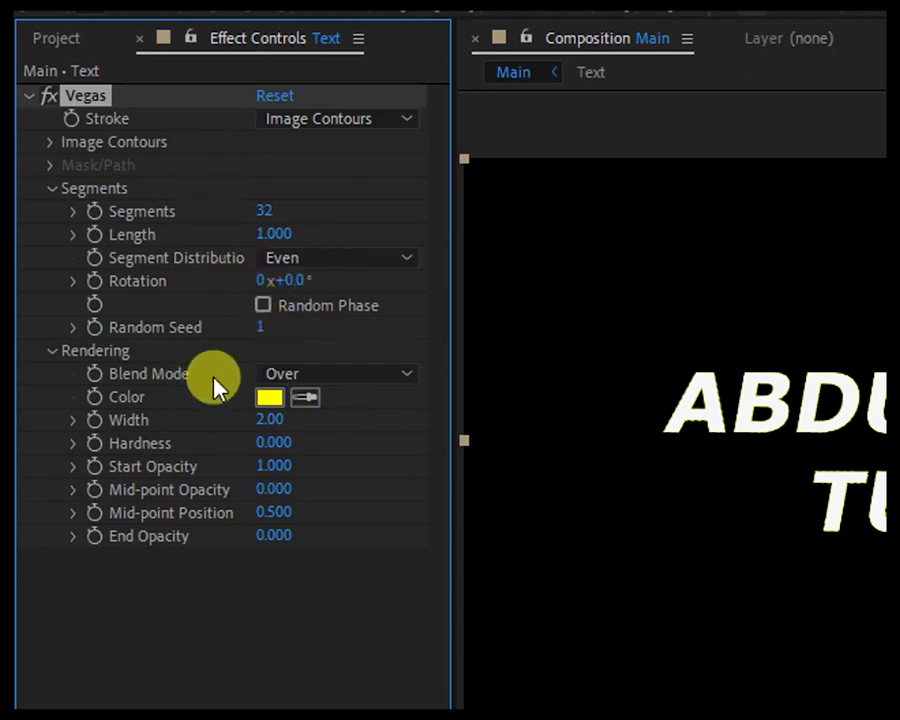
click(300, 378)
click(330, 404)
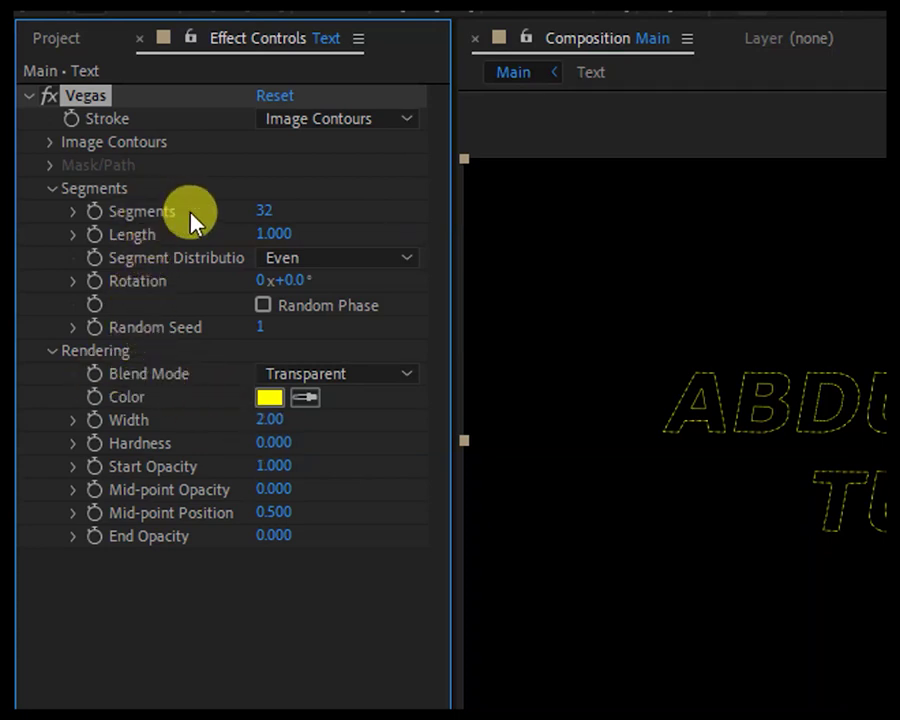
drag(260, 213, 217, 211)
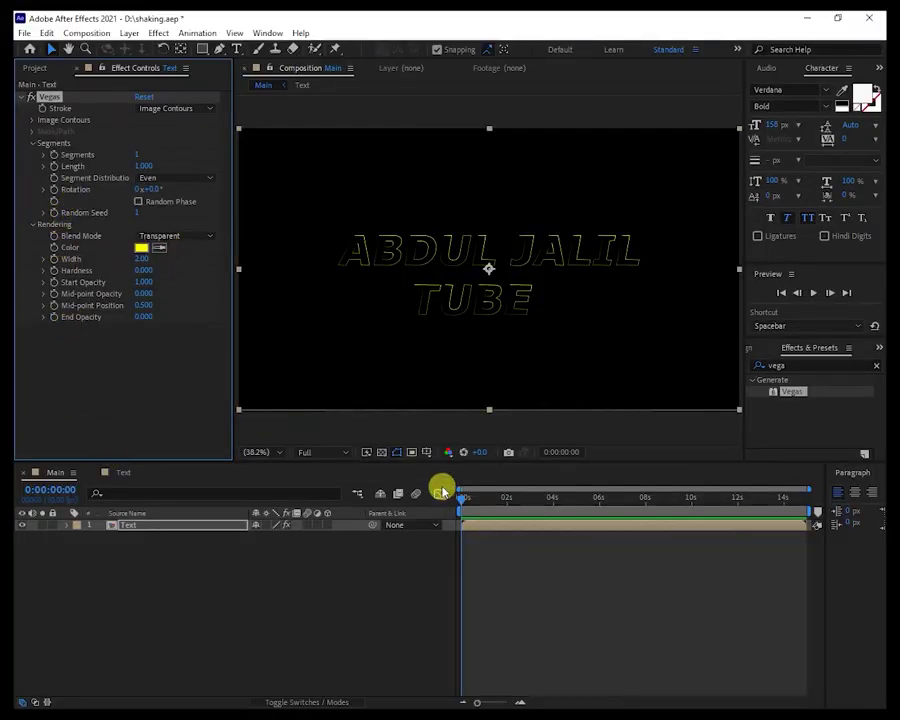
- Turn on Rotation keyframing for Vegas at 0s and move the playhead to about 7 seconds
mouse_move(460, 498)
mouse_down()
mouse_move(474, 498)
mouse_move(458, 500)
mouse_up()
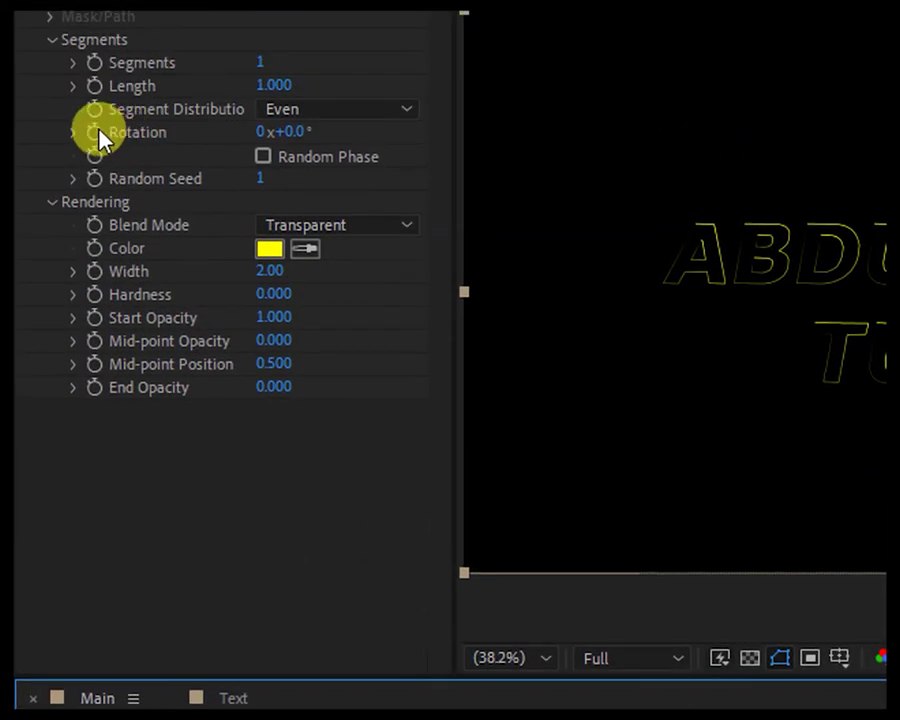
click(95, 132)
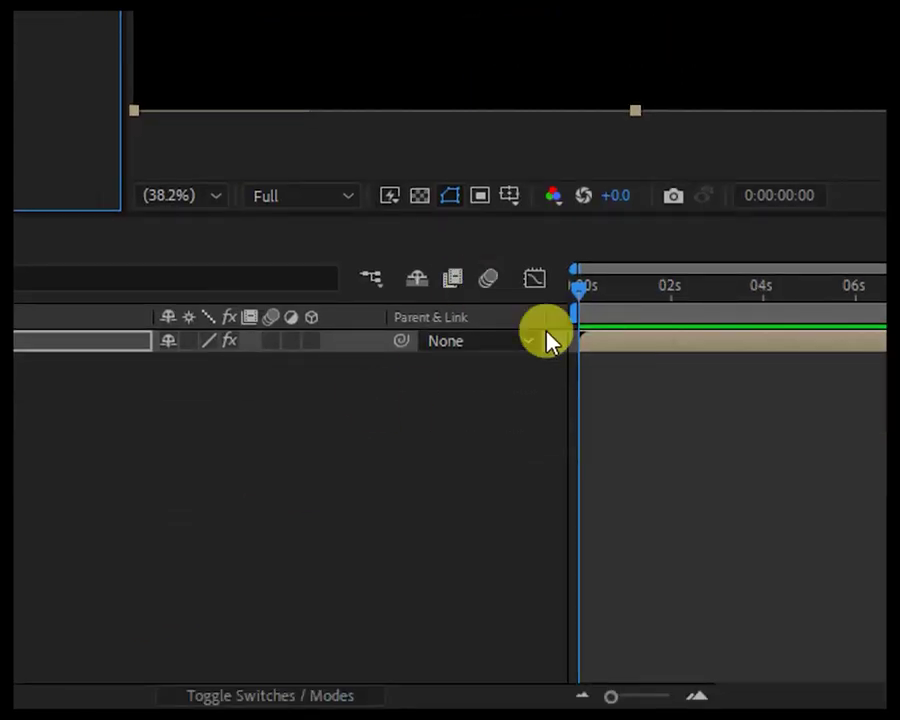
drag(80, 296, 311, 300)
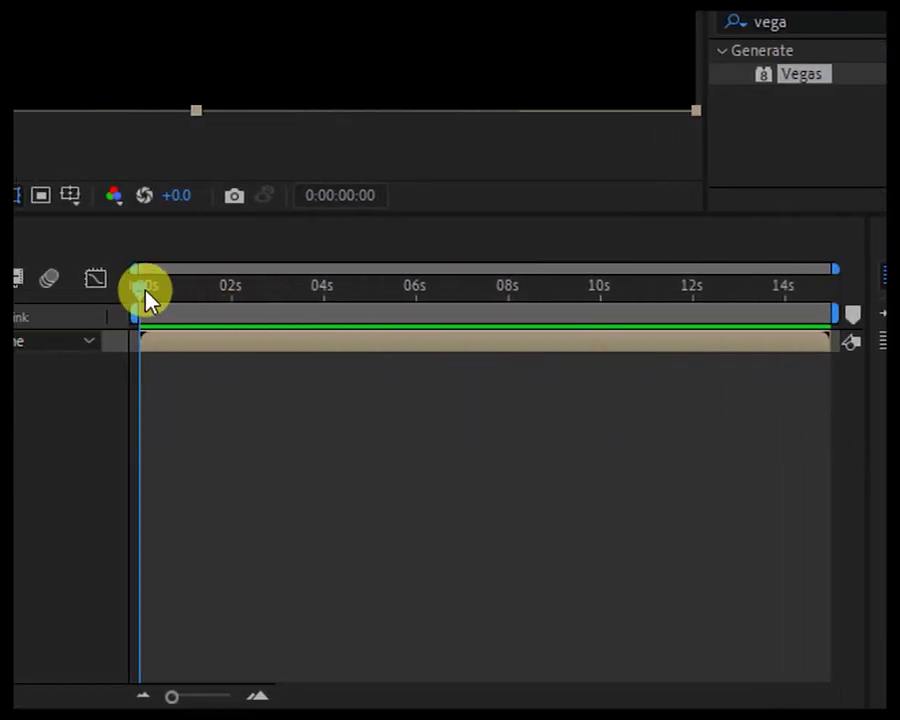
drag(378, 300, 512, 303)
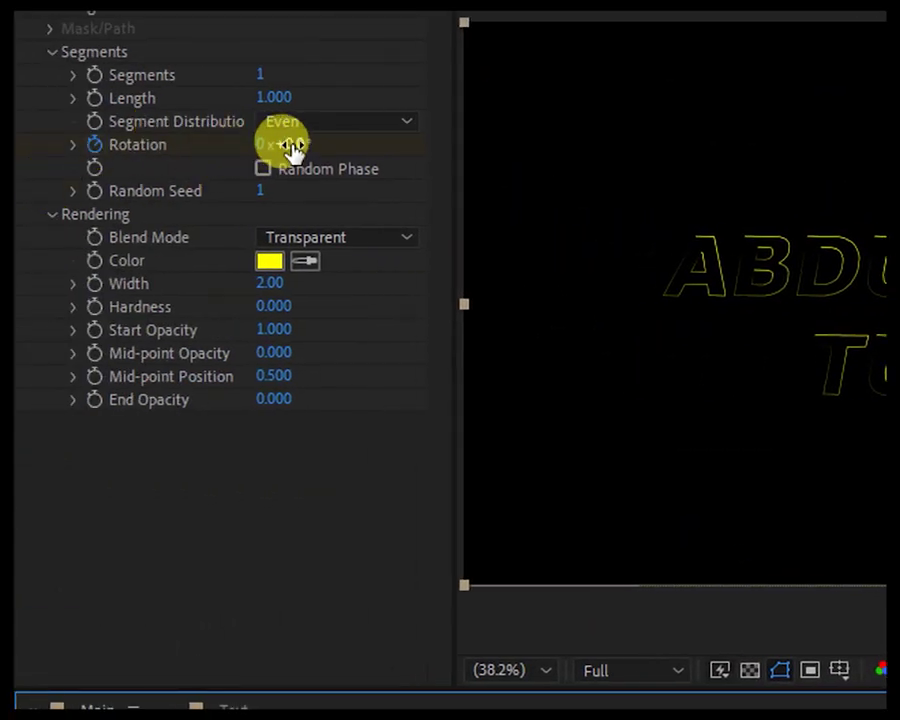
- Set the Vegas Rotation to 10 degrees and preview from the start
drag(287, 143, 307, 149)
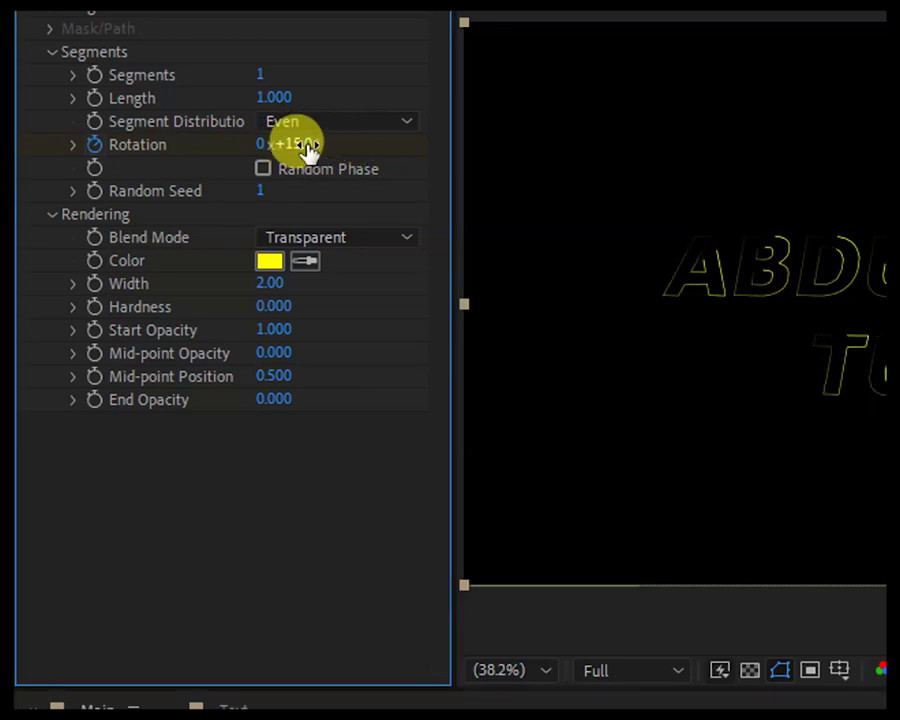
click(297, 145)
text(10)
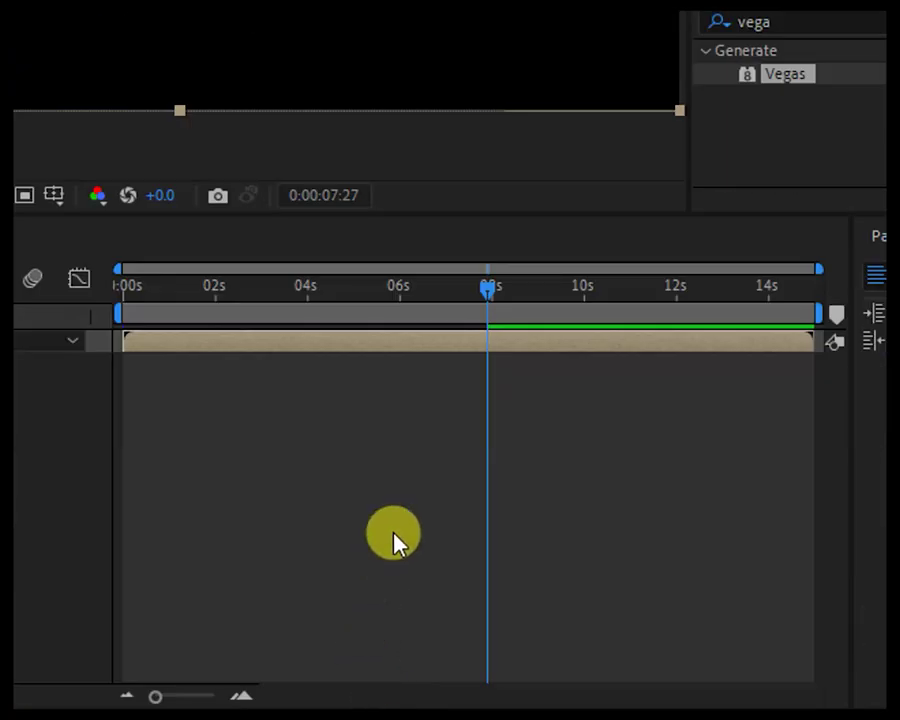
drag(487, 293, 118, 314)
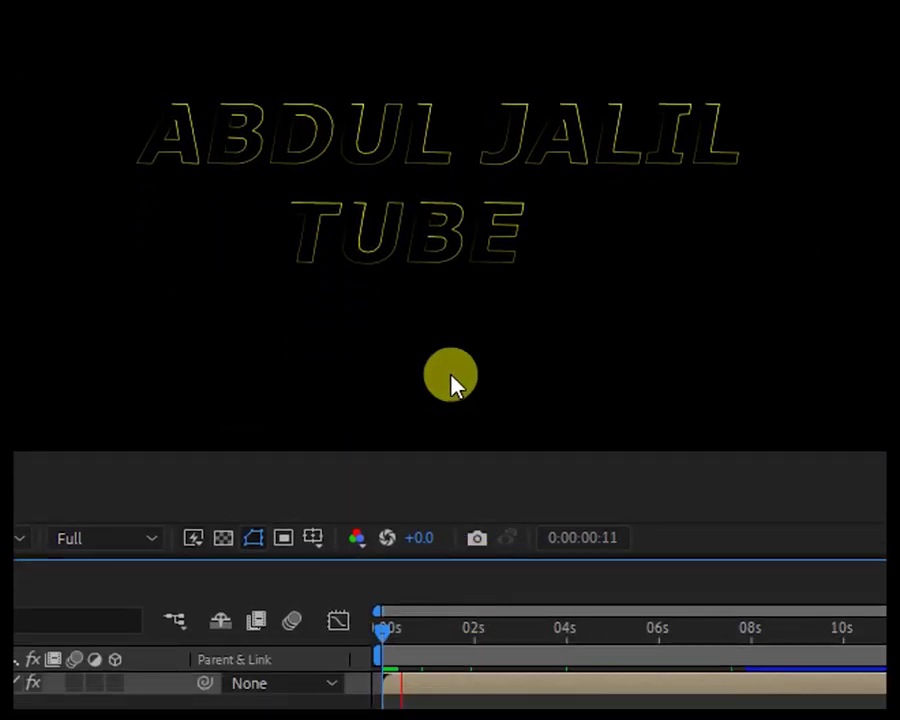
key(space)
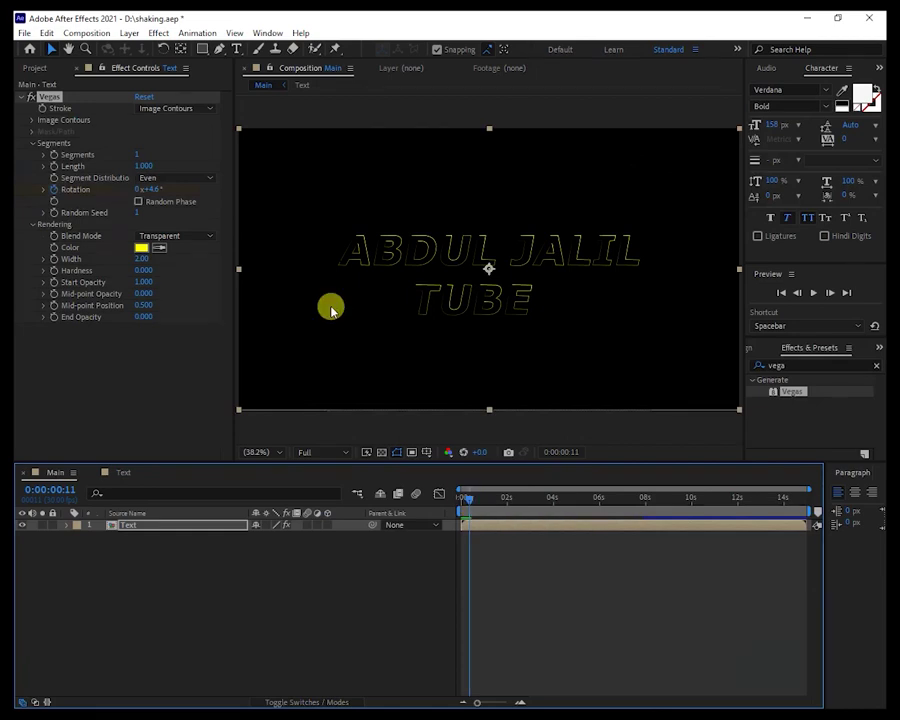
- Keyframe Vegas Rotation at 0s and a strongly negative value at about 5 seconds
drag(467, 497, 446, 502)
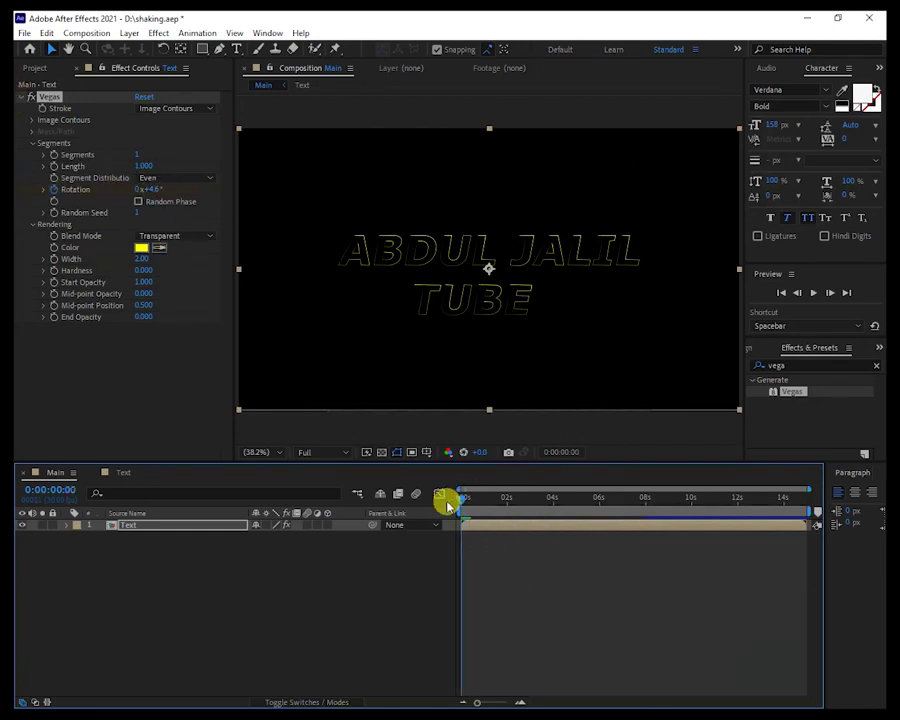
click(54, 190)
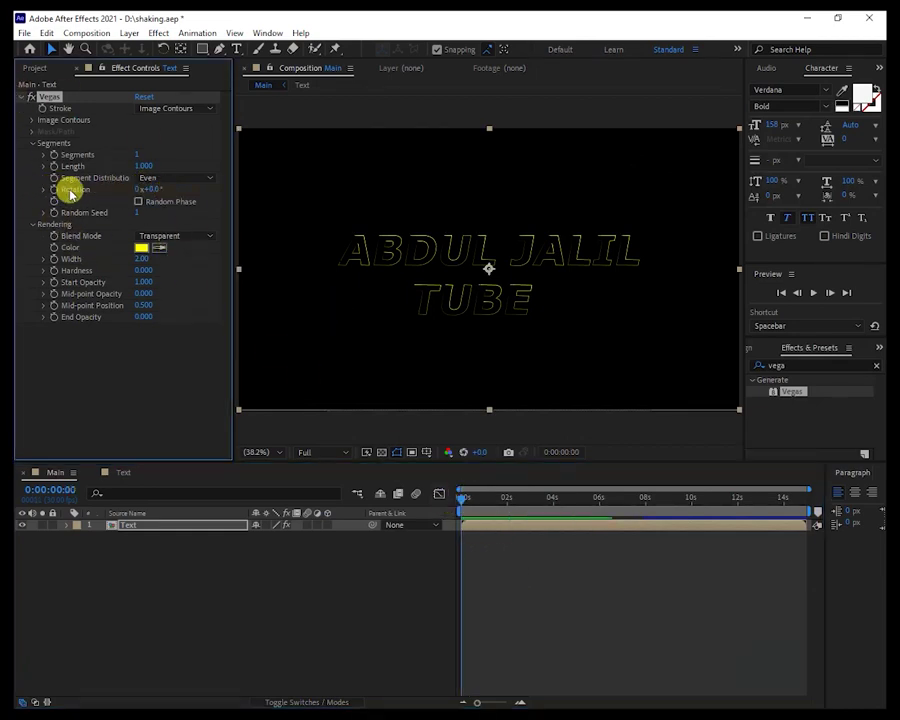
click(54, 190)
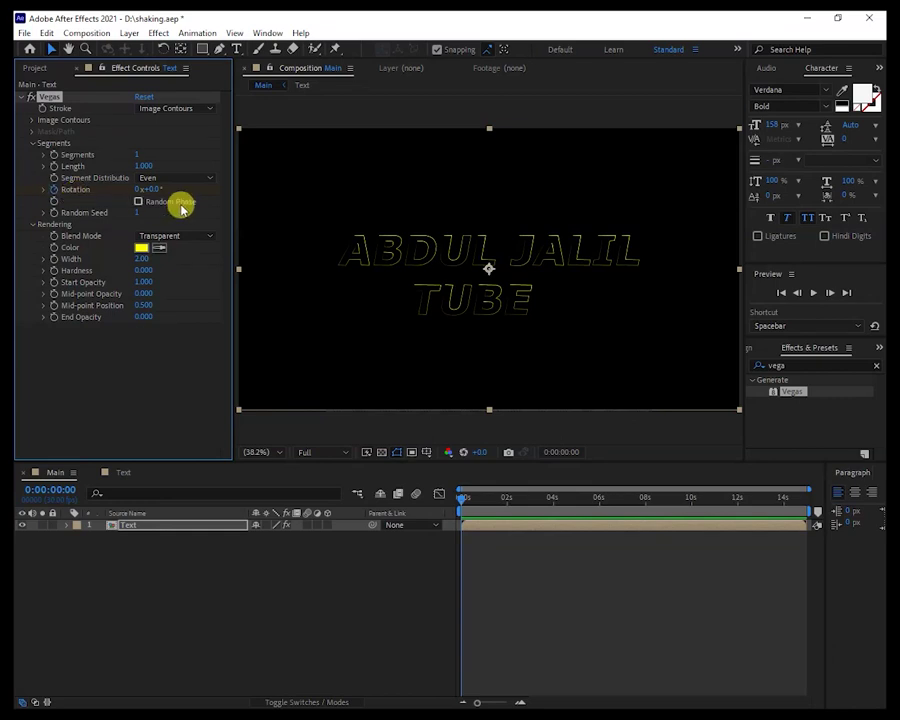
drag(152, 188, 195, 191)
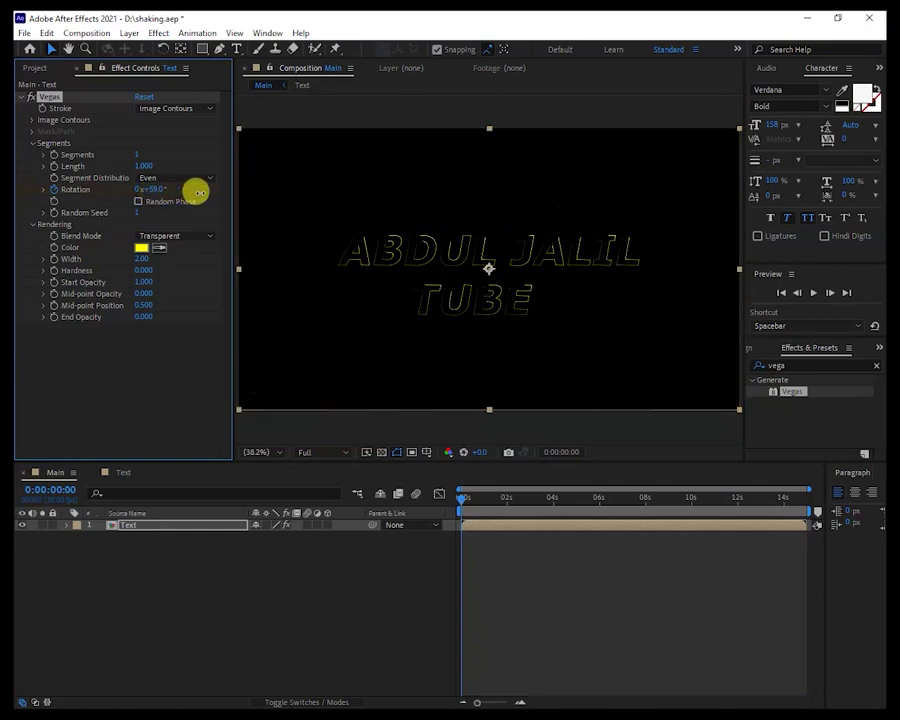
drag(460, 497, 598, 503)
drag(150, 189, 60, 222)
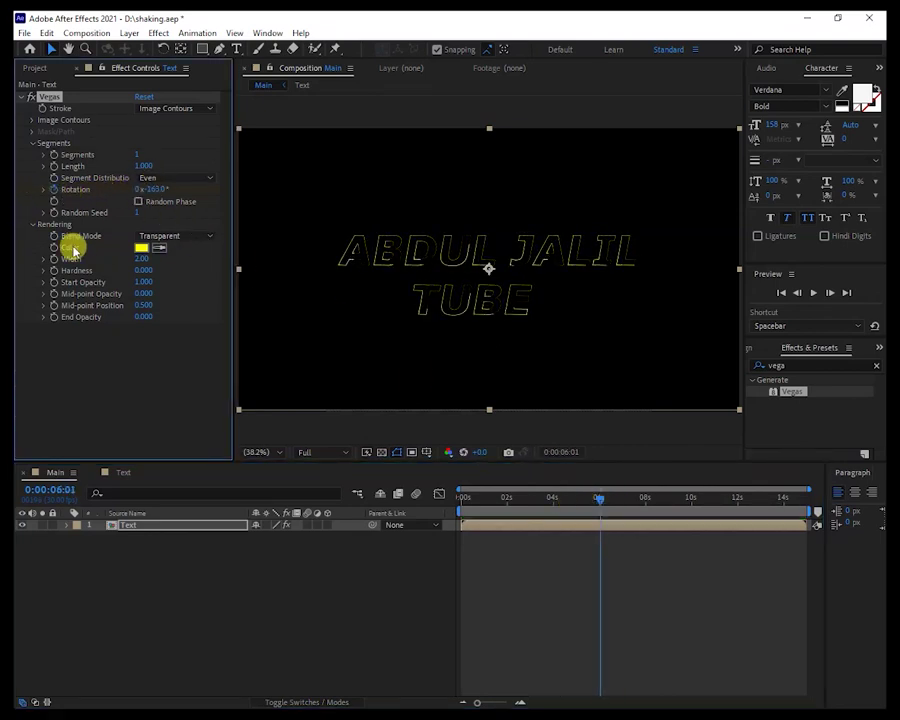
drag(597, 498, 437, 513)
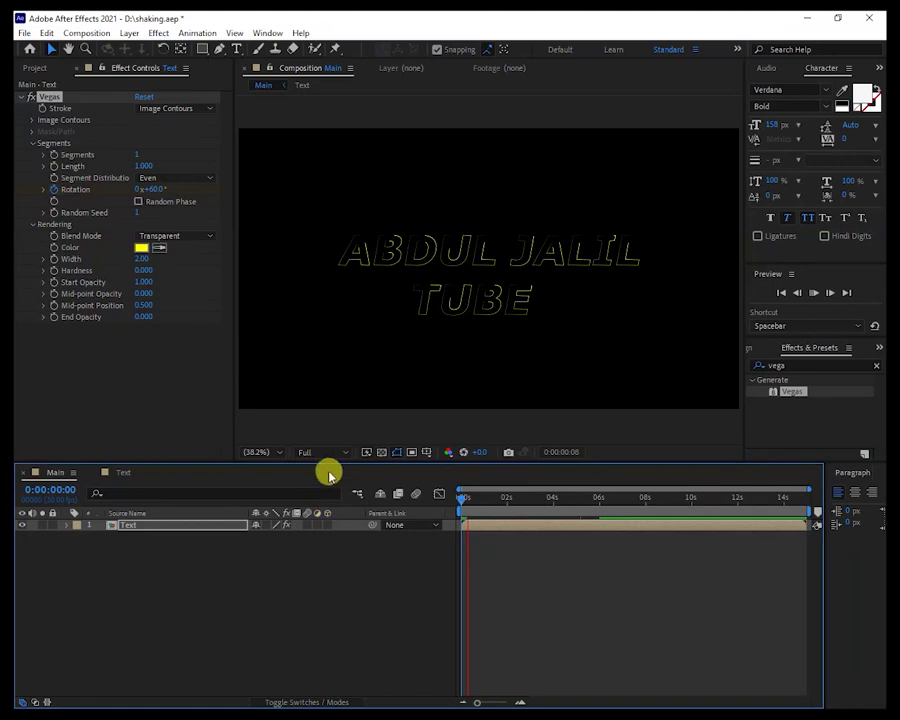
- Set the preview resolution to Quarter and play the rotating stroke from 0:00
click(336, 451)
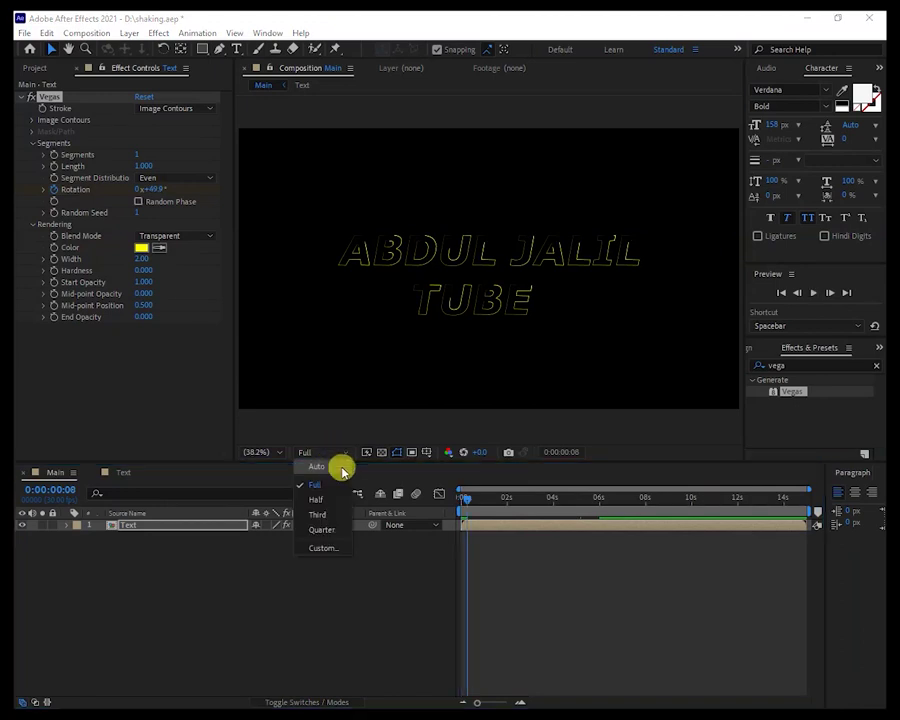
click(320, 531)
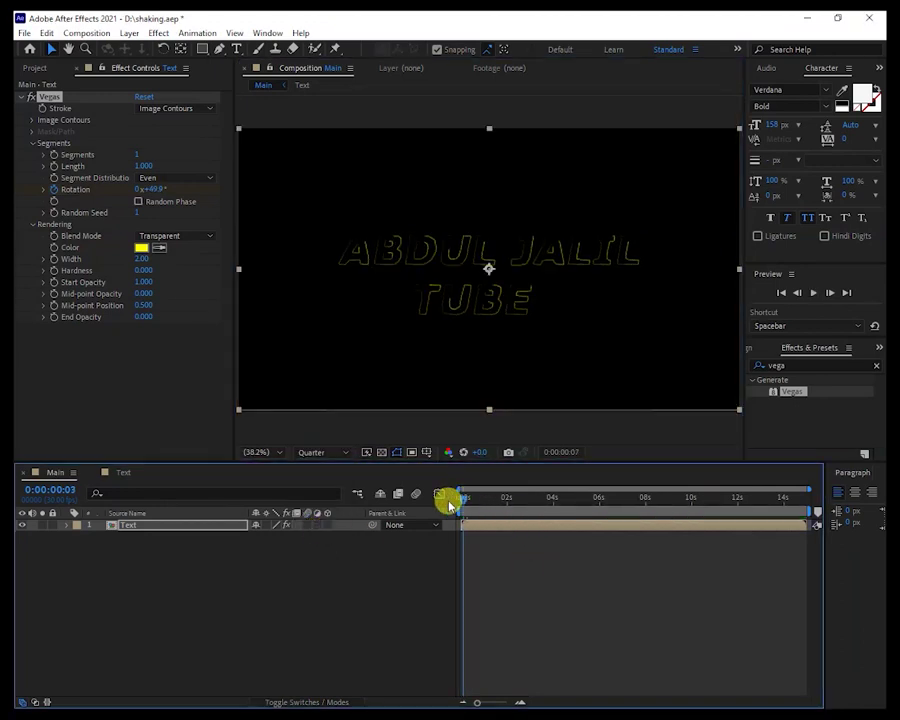
click(458, 502)
key(space)
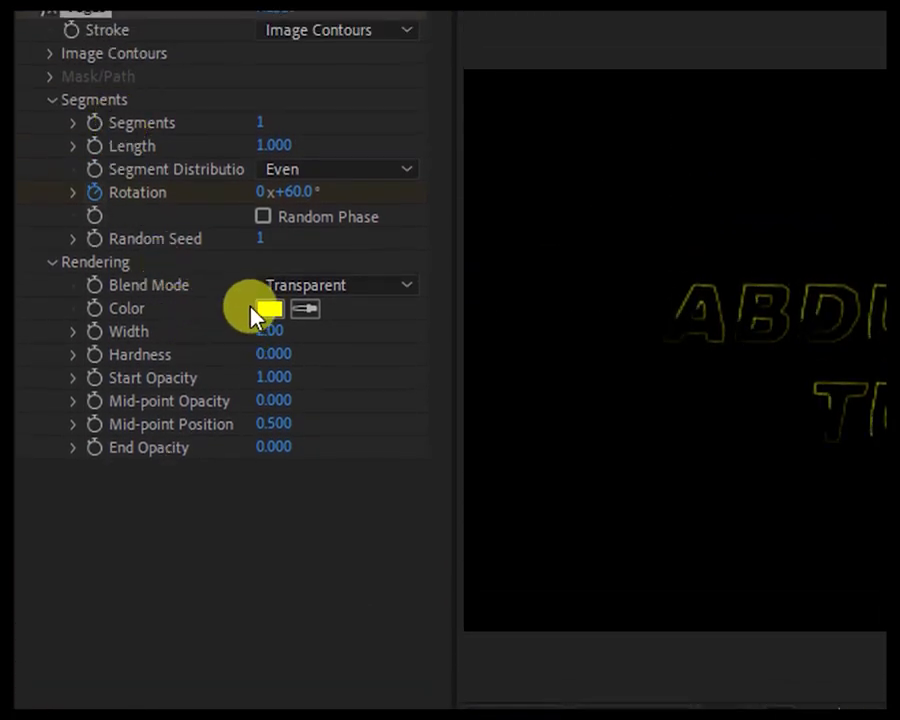
- Recolour the Vegas stroke to blue #208ED4, stop the preview and select the Text layer
click(268, 312)
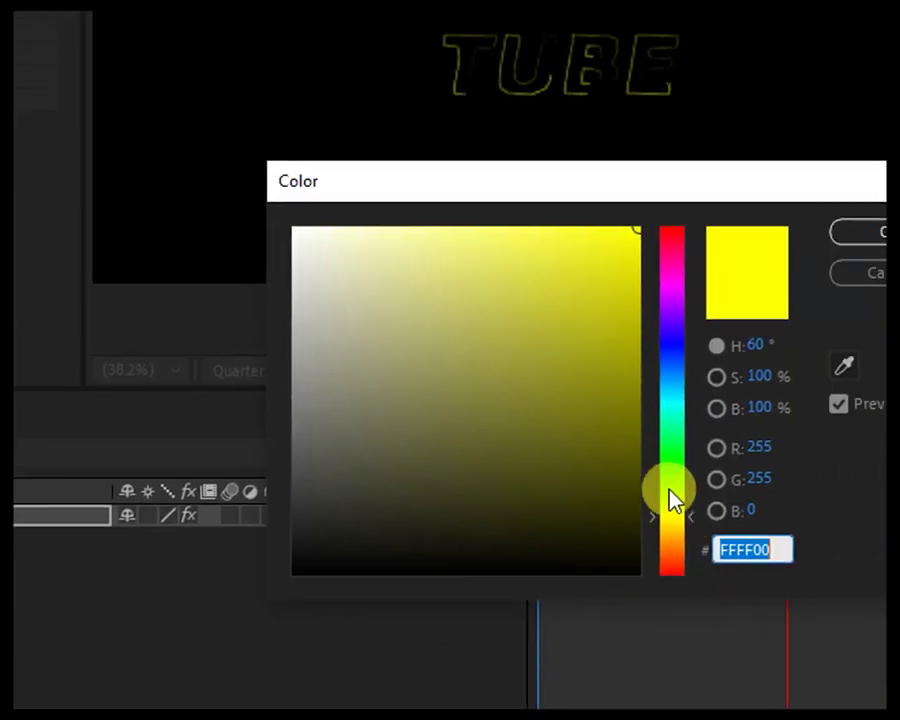
click(669, 340)
click(673, 380)
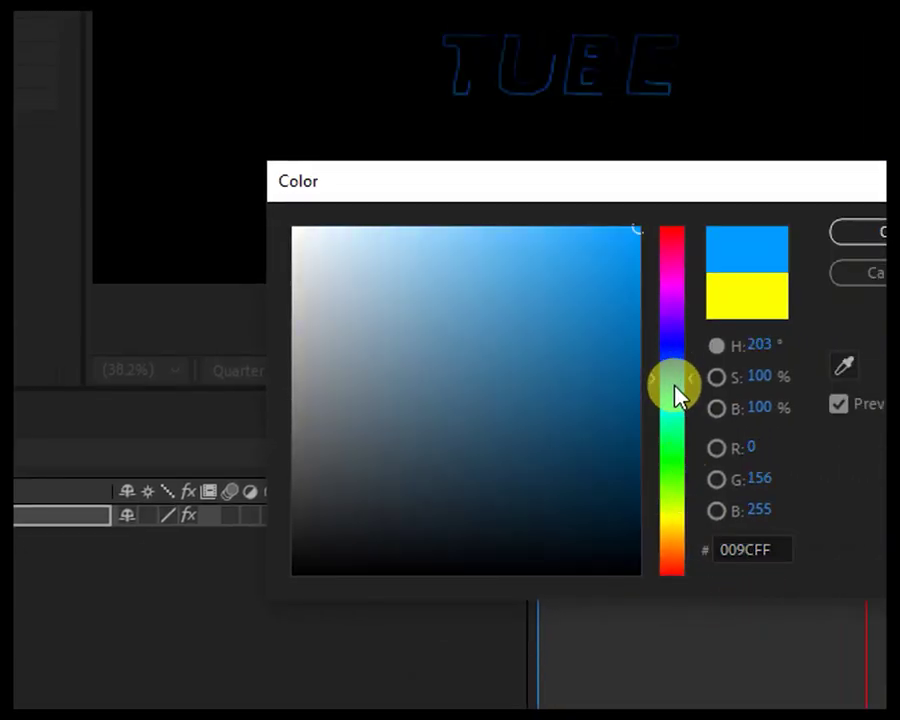
click(587, 286)
click(872, 236)
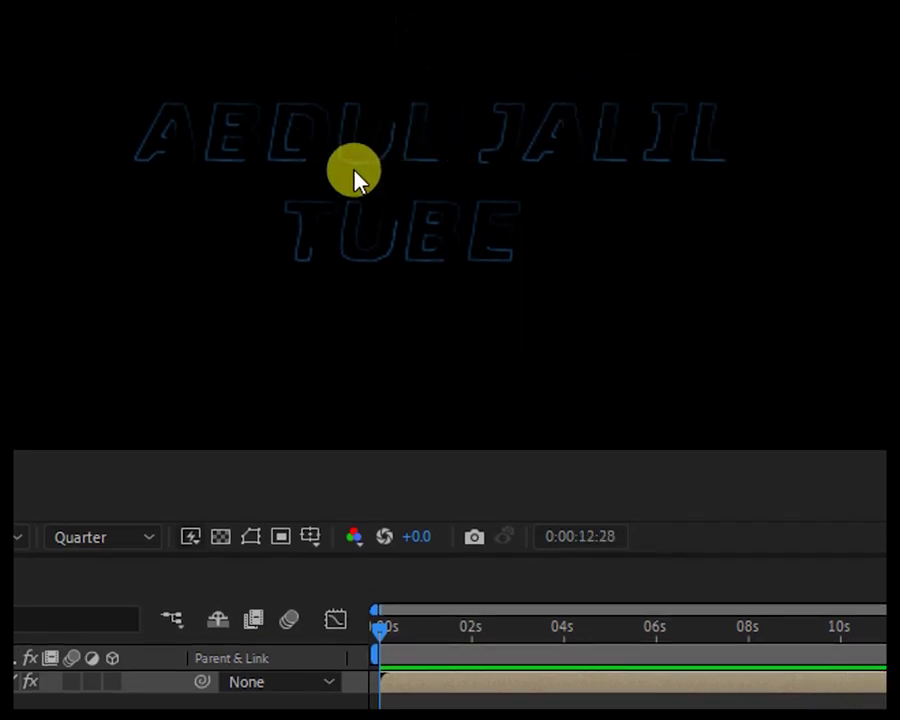
key(space)
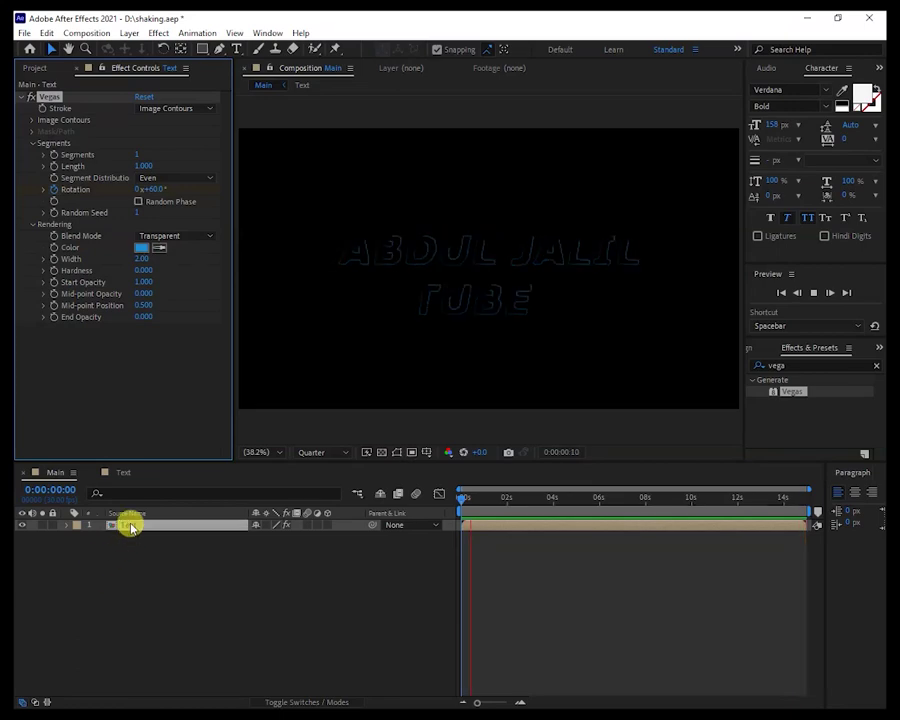
click(129, 527)
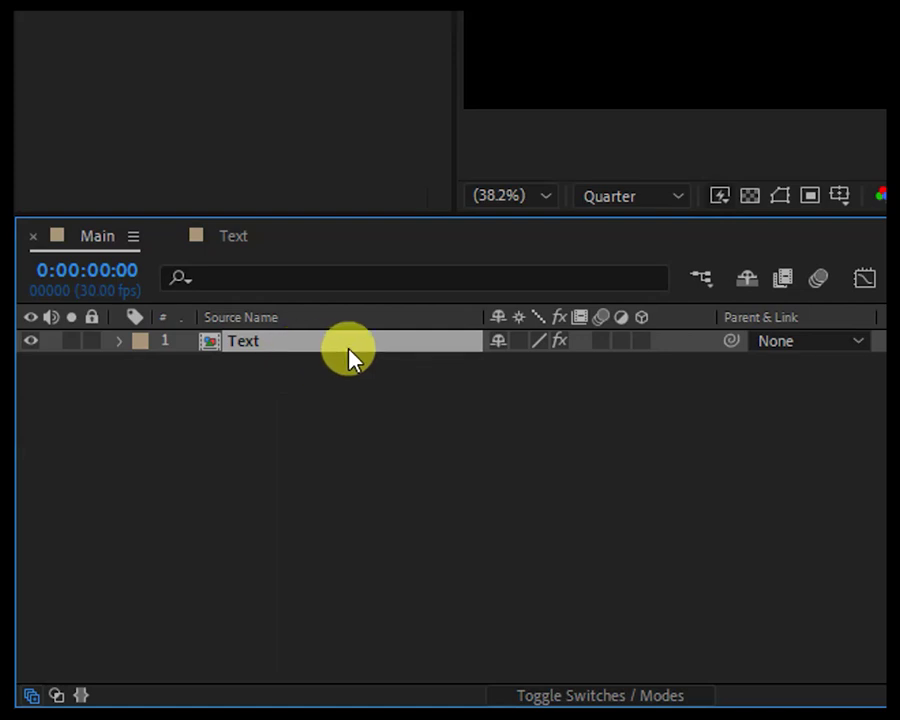
- Duplicate the Text layer and give the copy's Vegas stroke magenta #EF2CE8
key(ctrl+d)
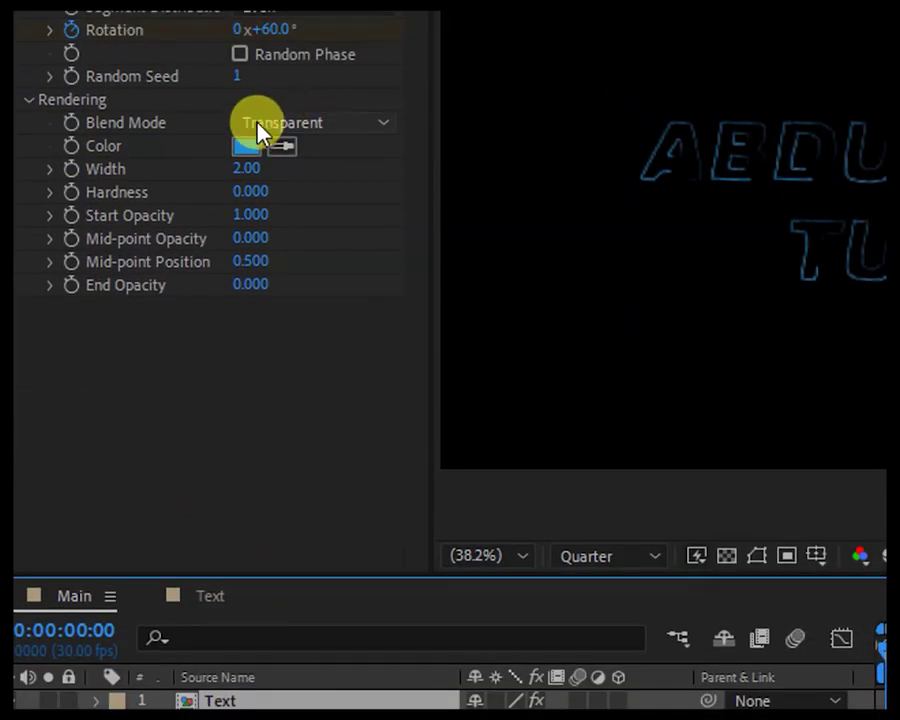
click(246, 187)
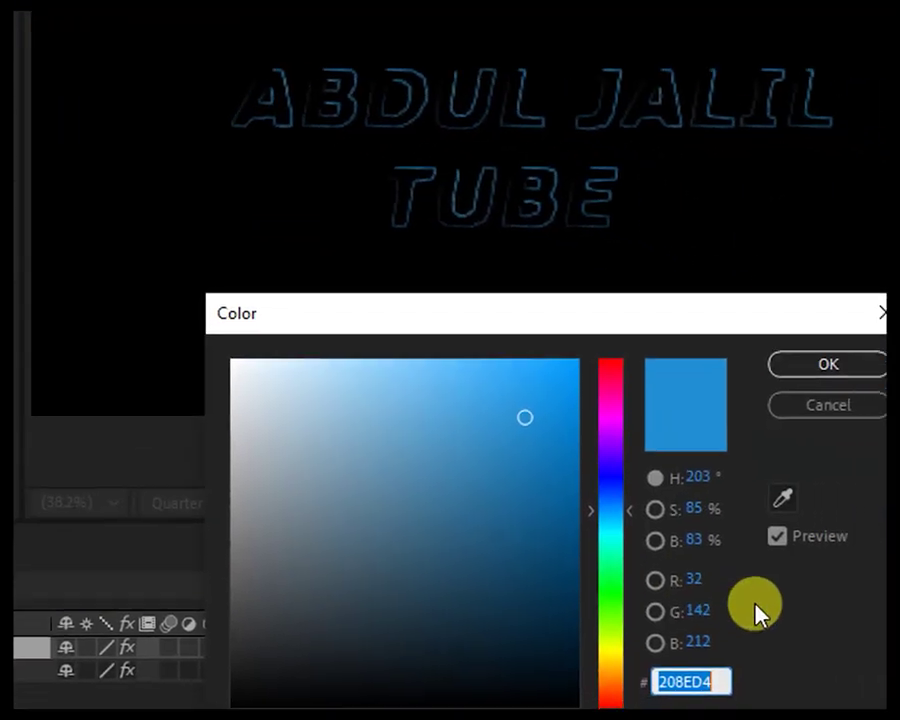
click(607, 614)
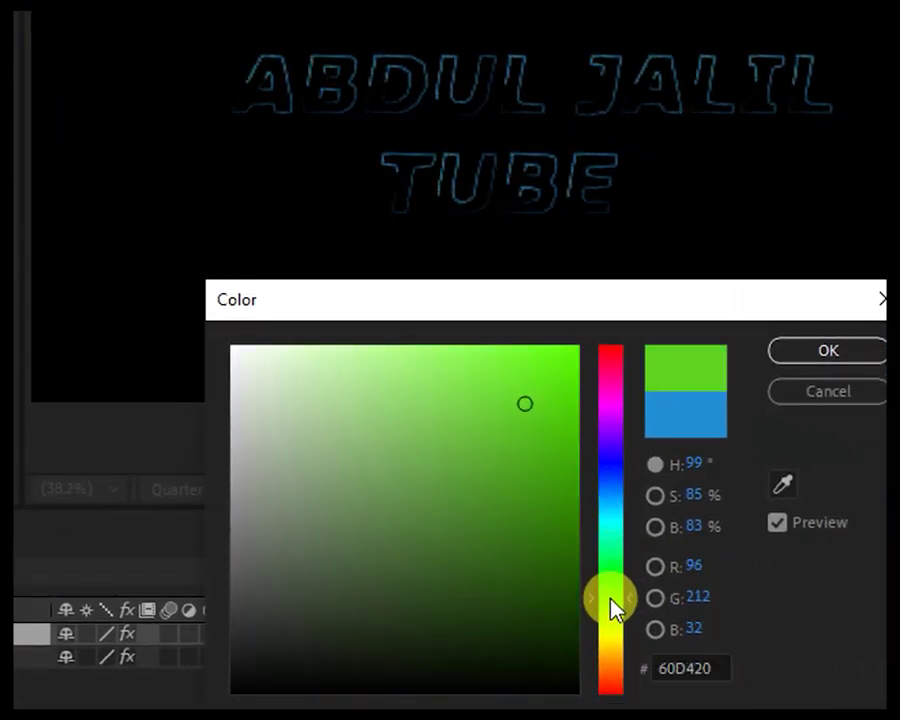
click(476, 380)
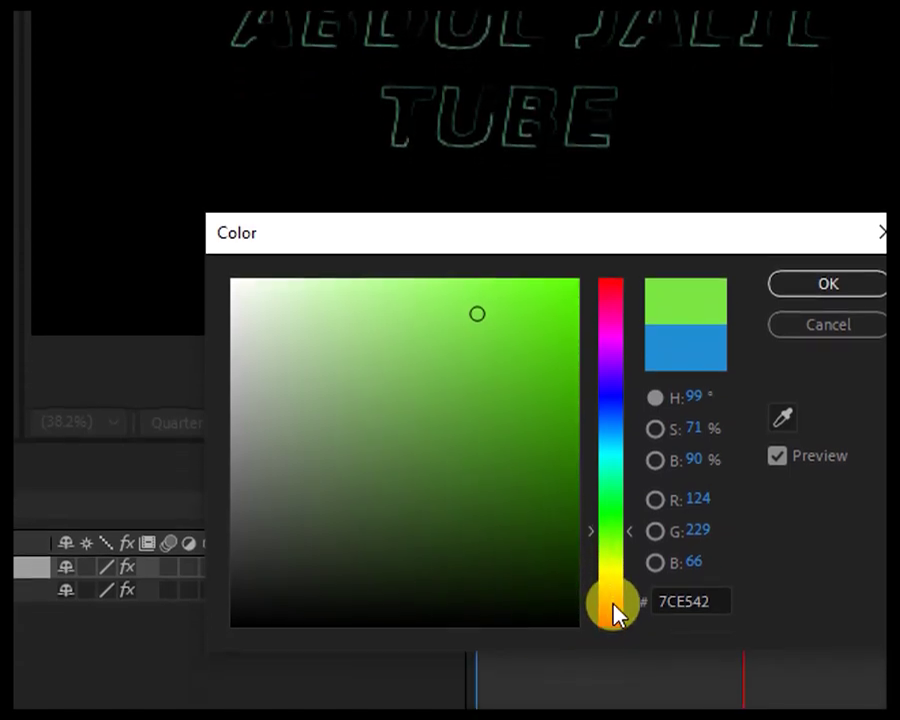
click(607, 642)
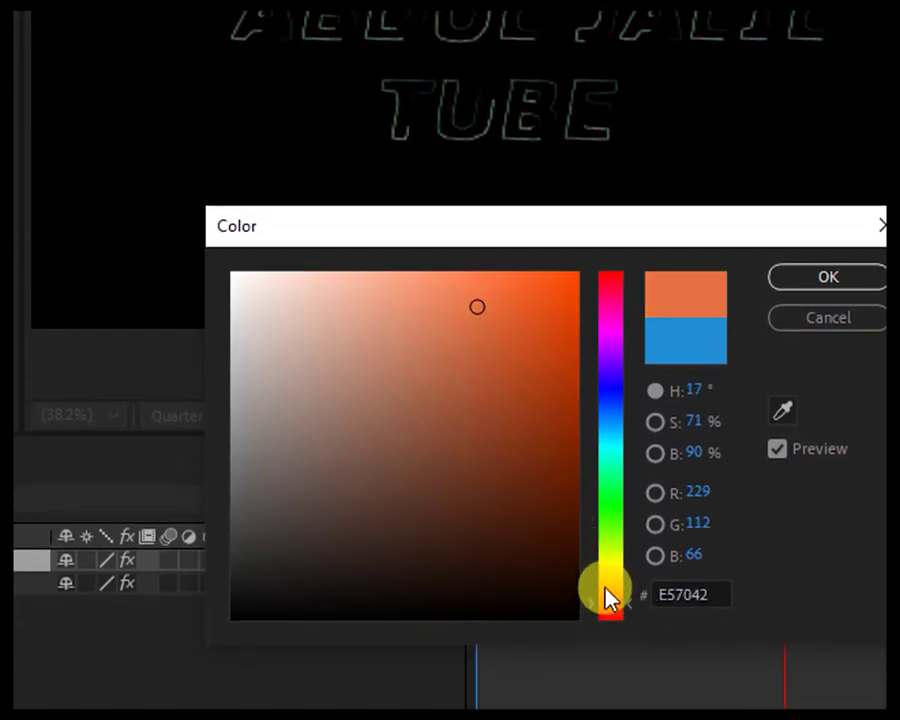
click(514, 293)
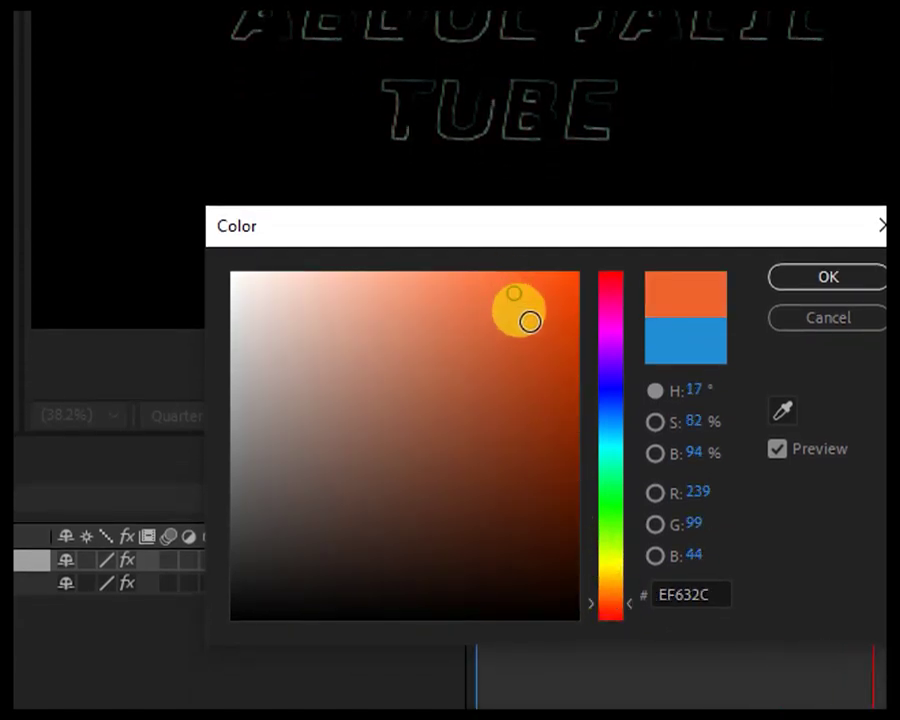
click(603, 332)
click(543, 296)
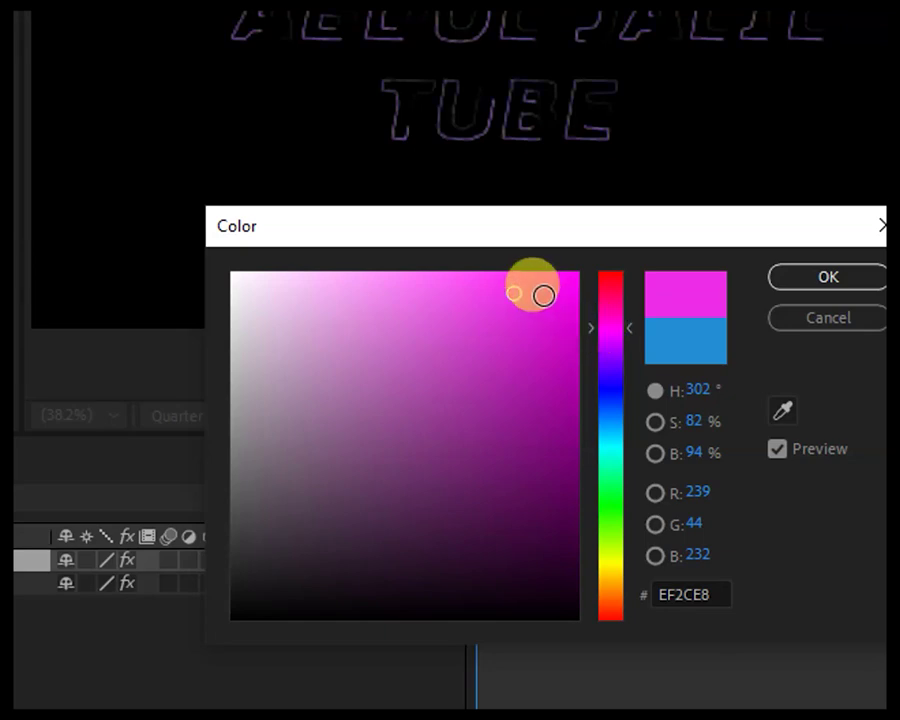
click(790, 282)
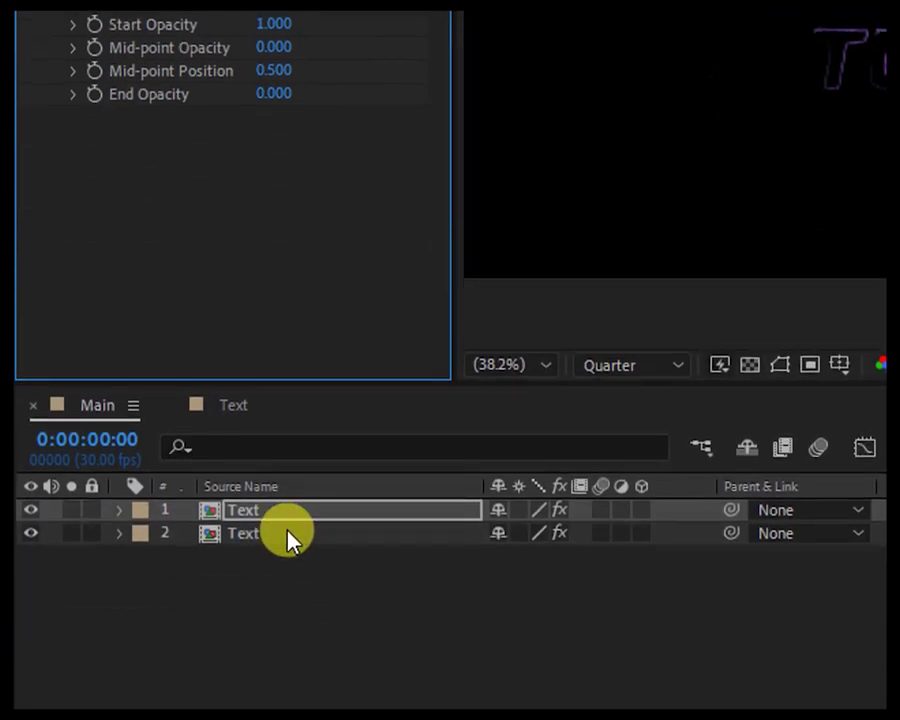
- Set the second Text layer's Vegas stroke colour to pale cyan 94E4EB
click(287, 537)
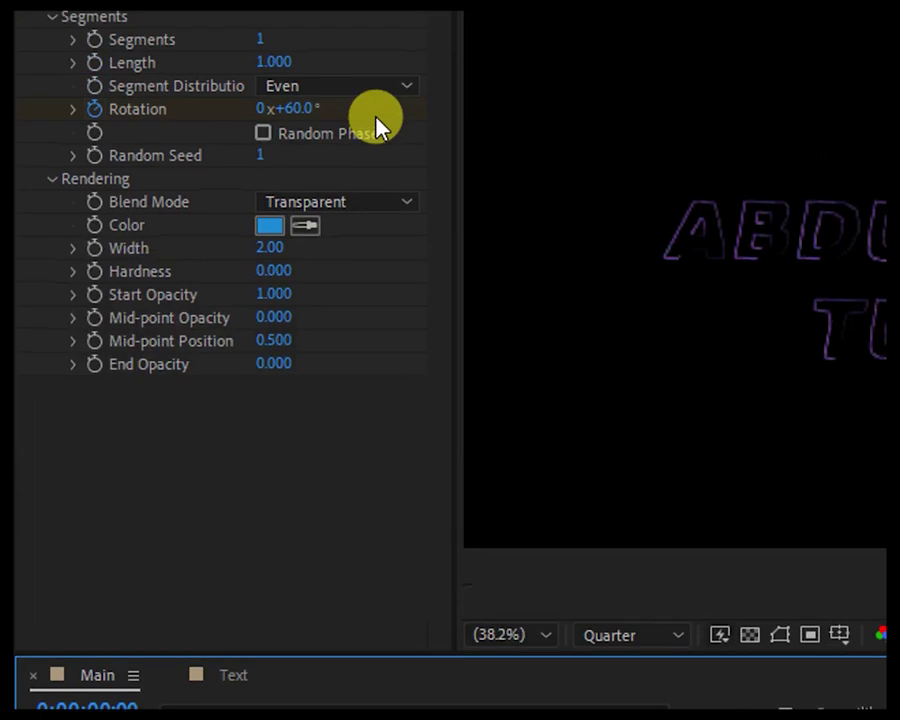
click(269, 226)
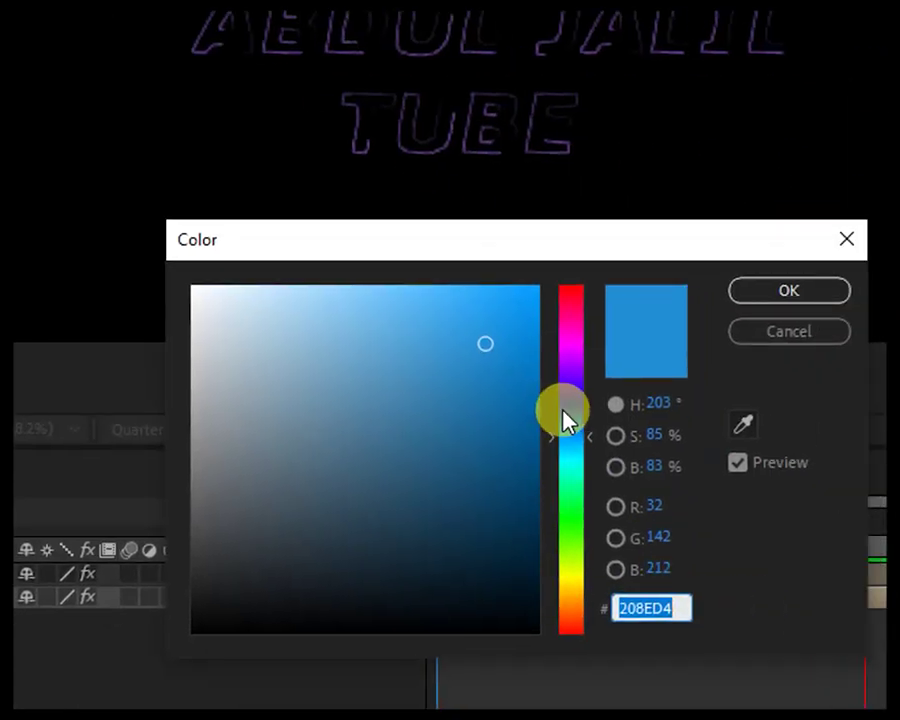
click(570, 455)
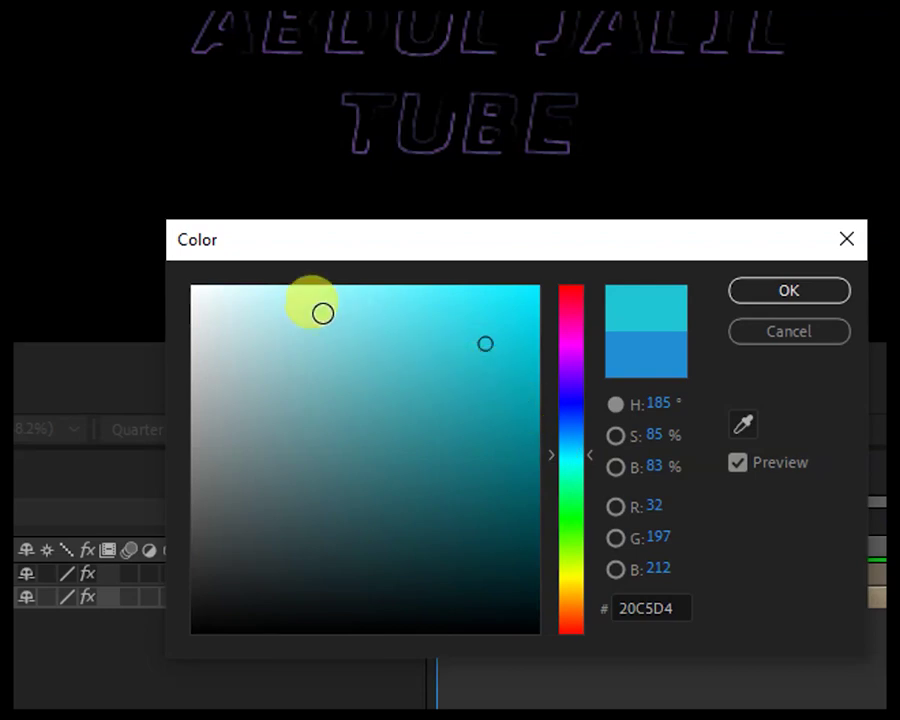
click(321, 312)
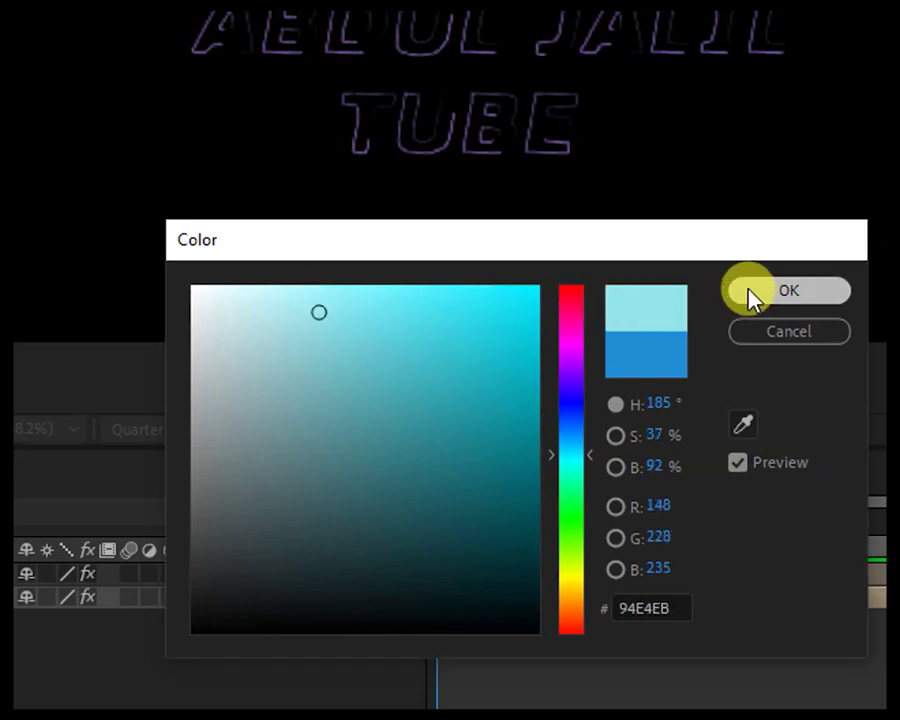
click(749, 295)
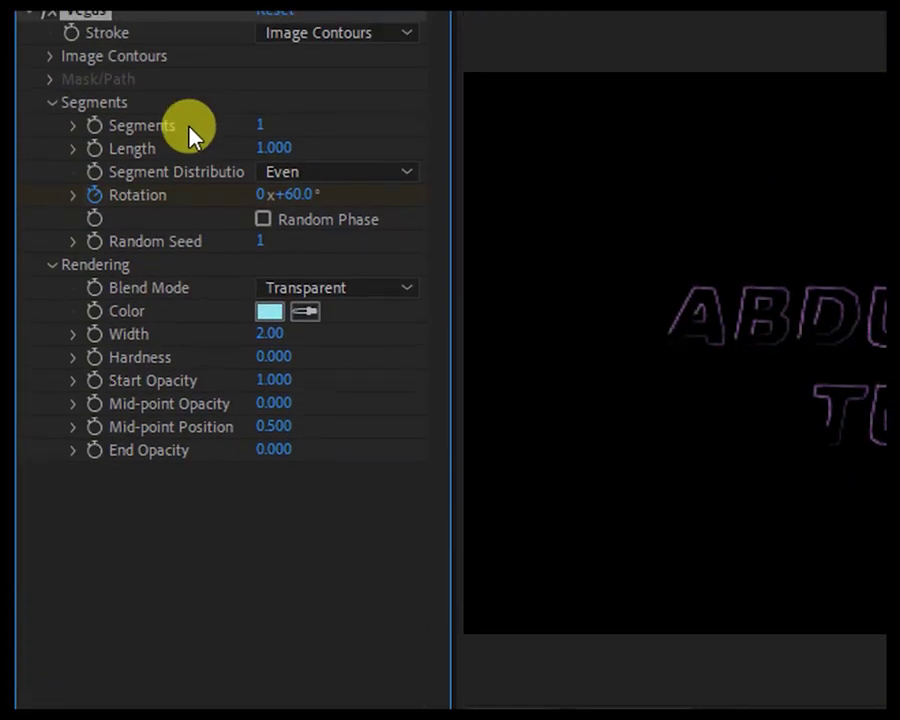
- Turn on Random Phase and set the Vegas Random Seed to 55
click(263, 220)
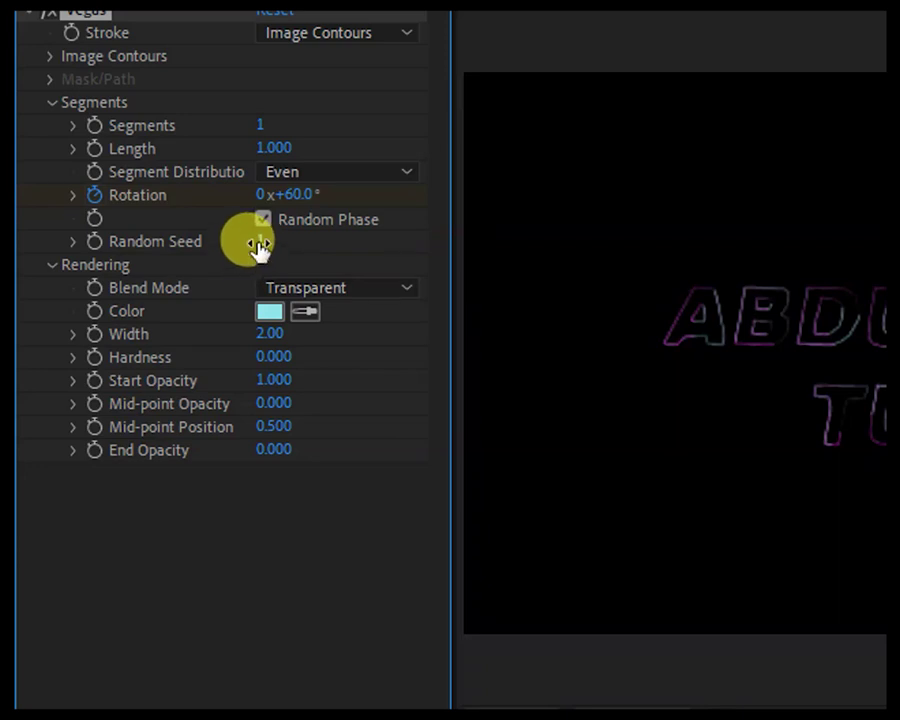
drag(259, 241, 310, 241)
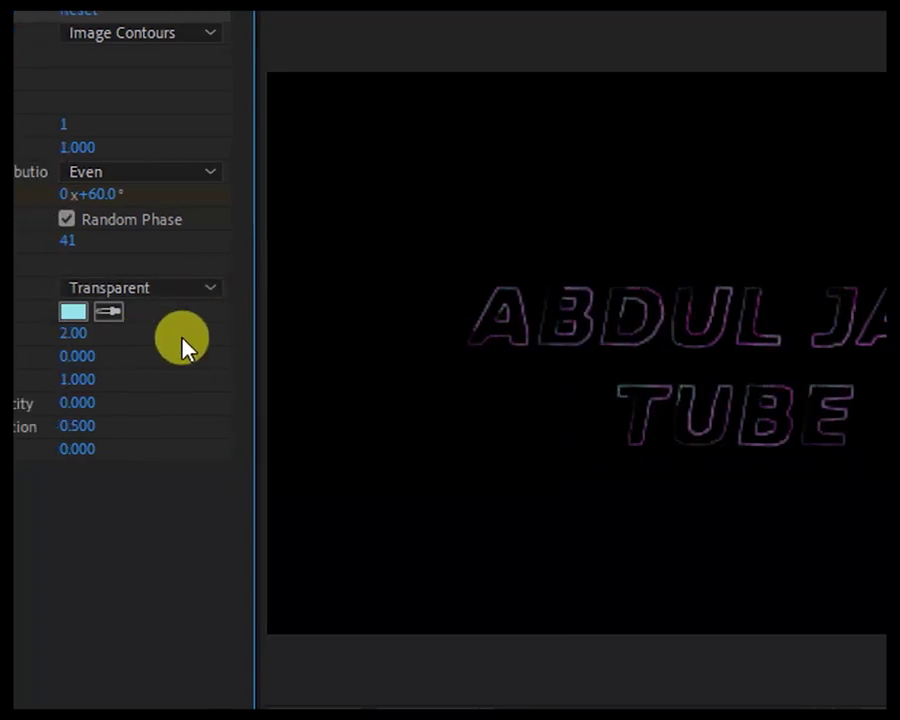
drag(70, 244, 98, 242)
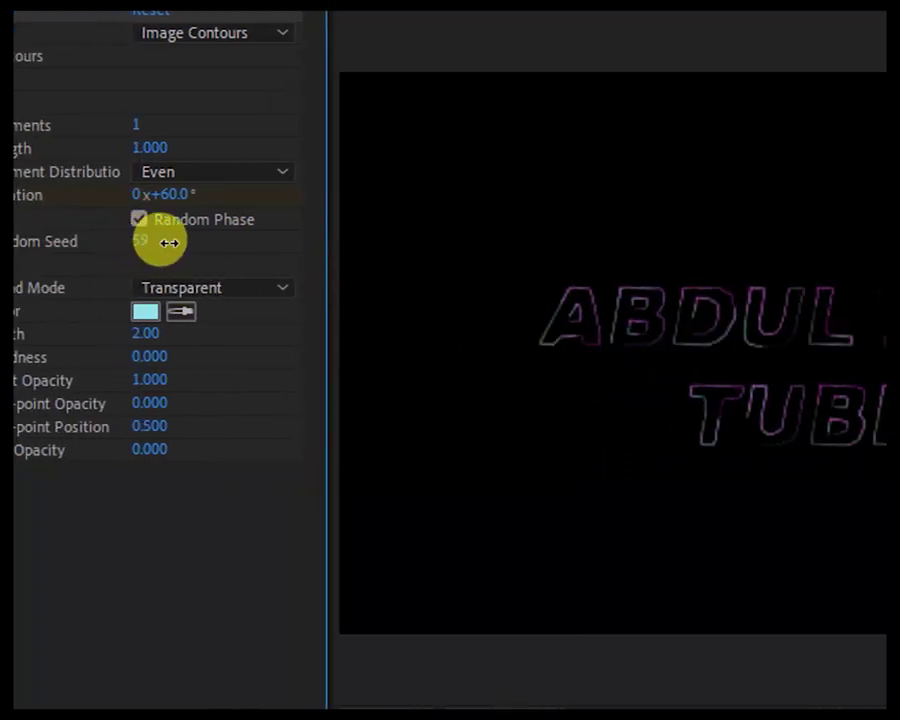
drag(168, 242, 157, 241)
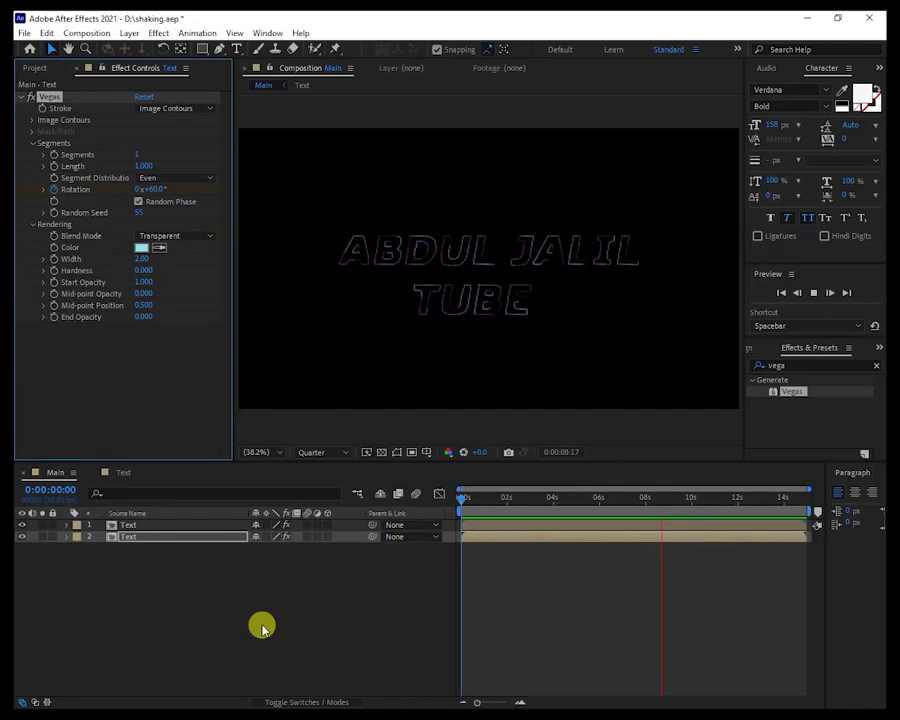
- Duplicate both Text layers, label the copies Blue and stack them at the top
click(131, 531)
ctrl+click(131, 527)
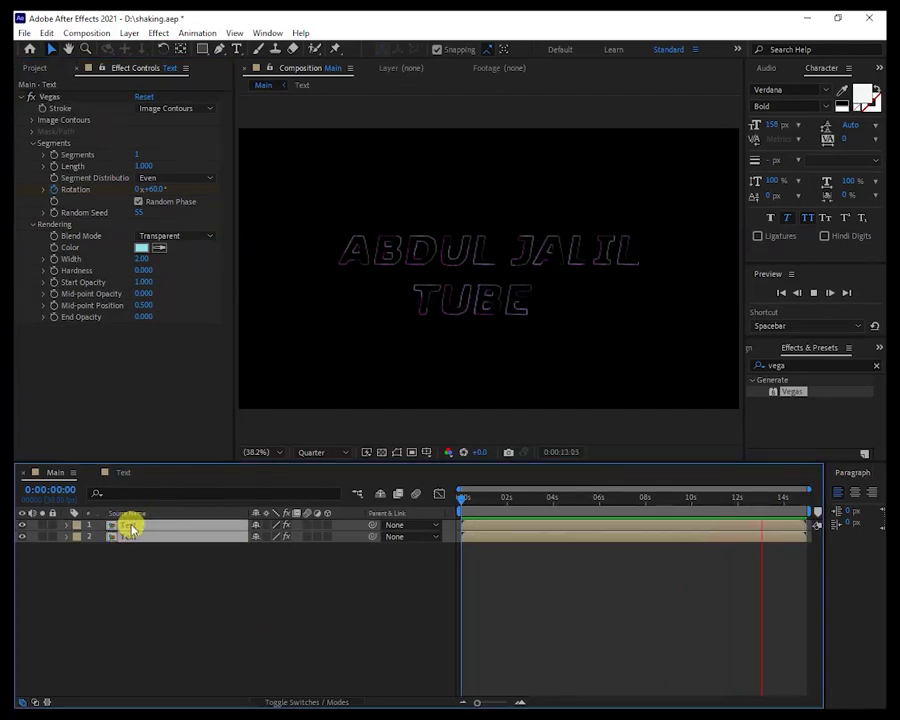
key(ctrl+d)
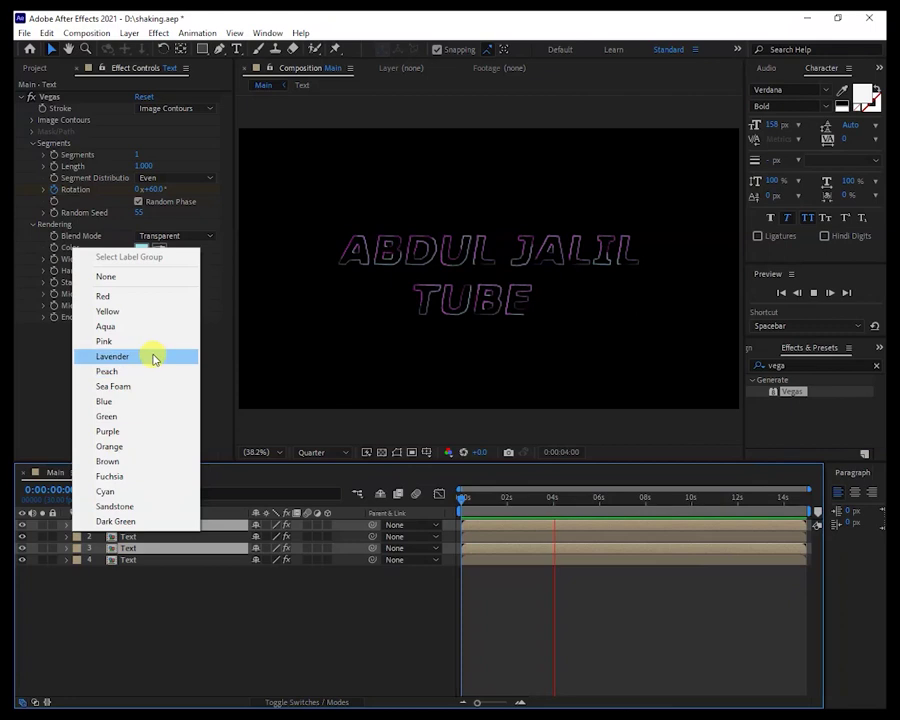
click(146, 343)
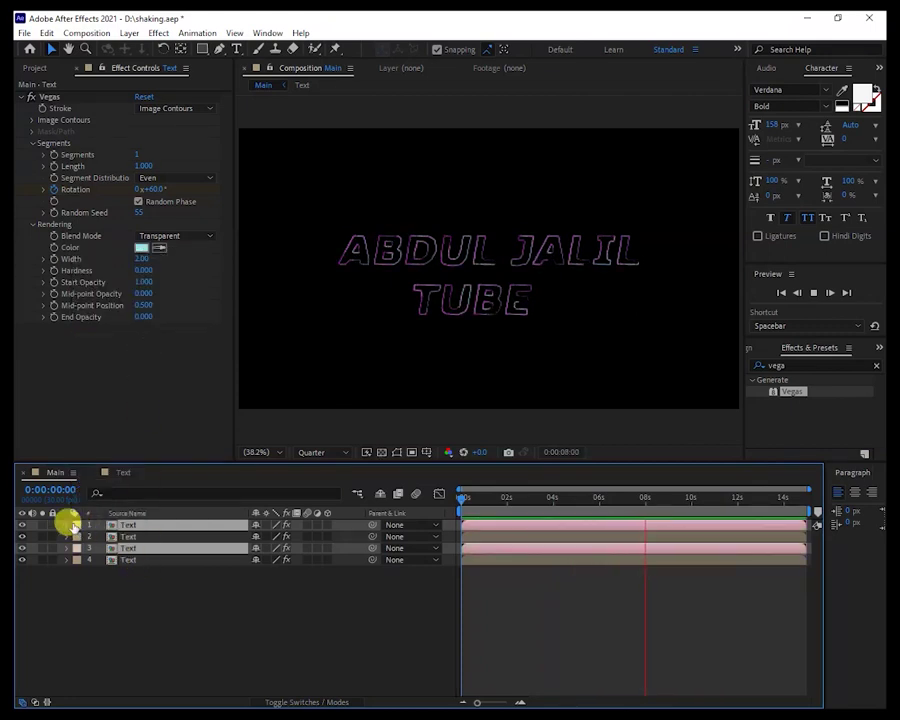
click(76, 527)
click(92, 399)
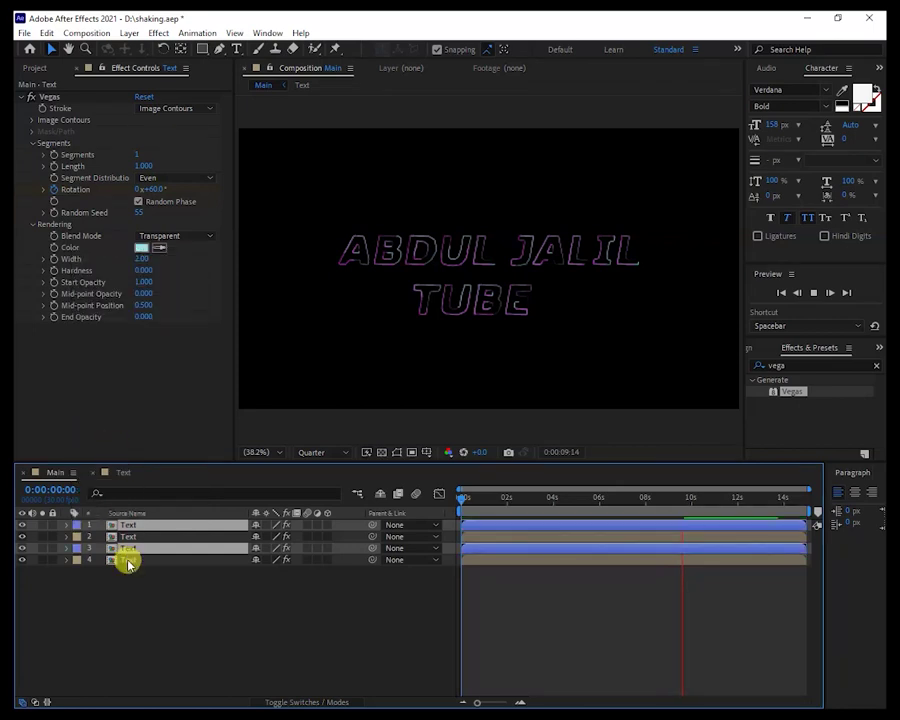
mouse_move(132, 549)
mouse_down()
mouse_move(125, 526)
mouse_move(129, 532)
mouse_up()
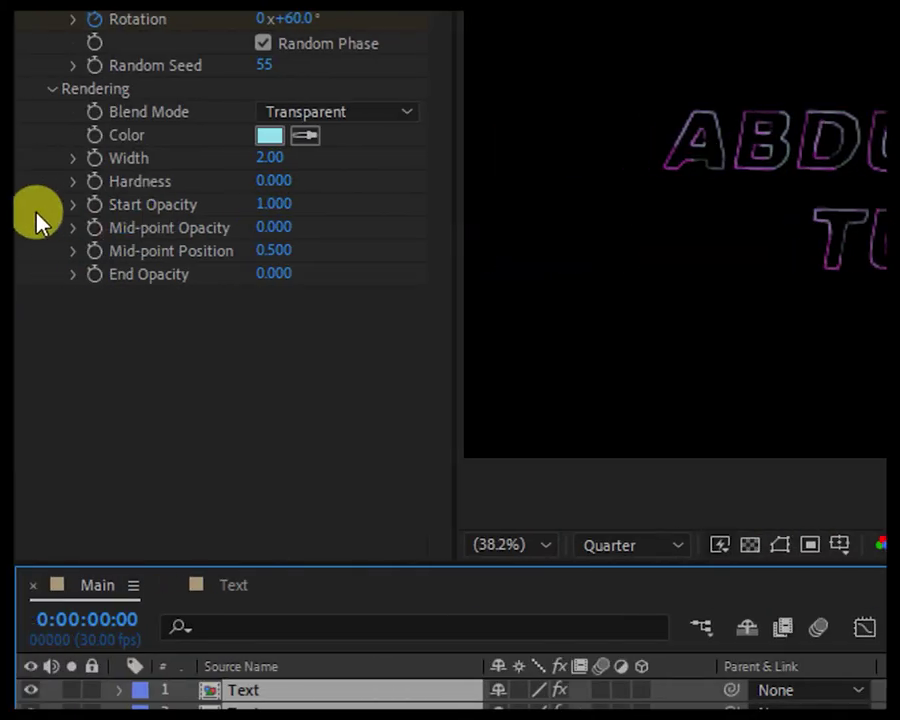
- Set both copies' Vegas Width to 8, then thicken the second one to about 12
click(263, 161)
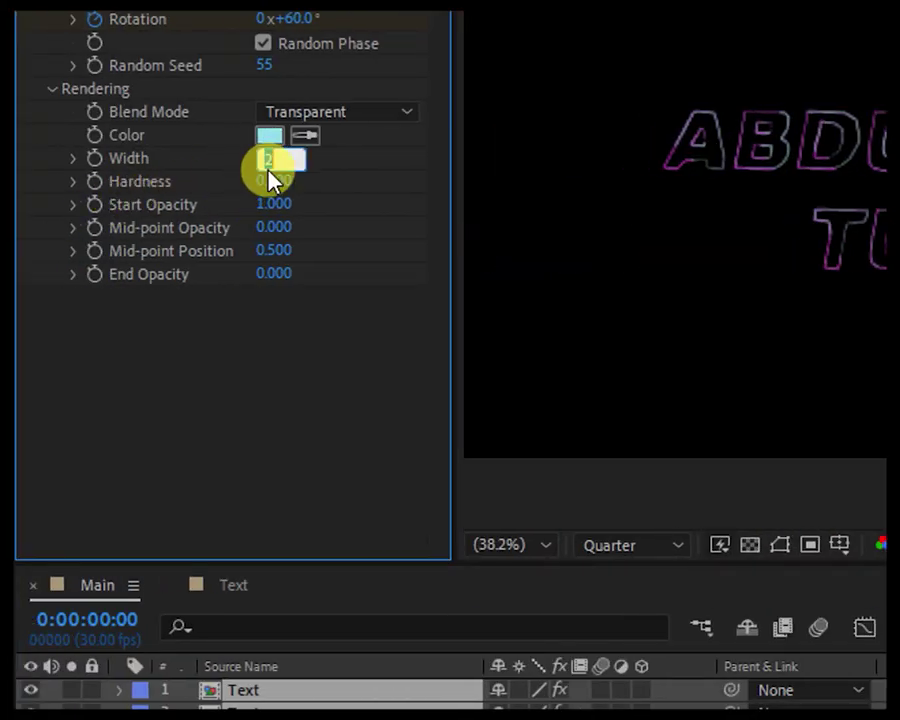
text(8)
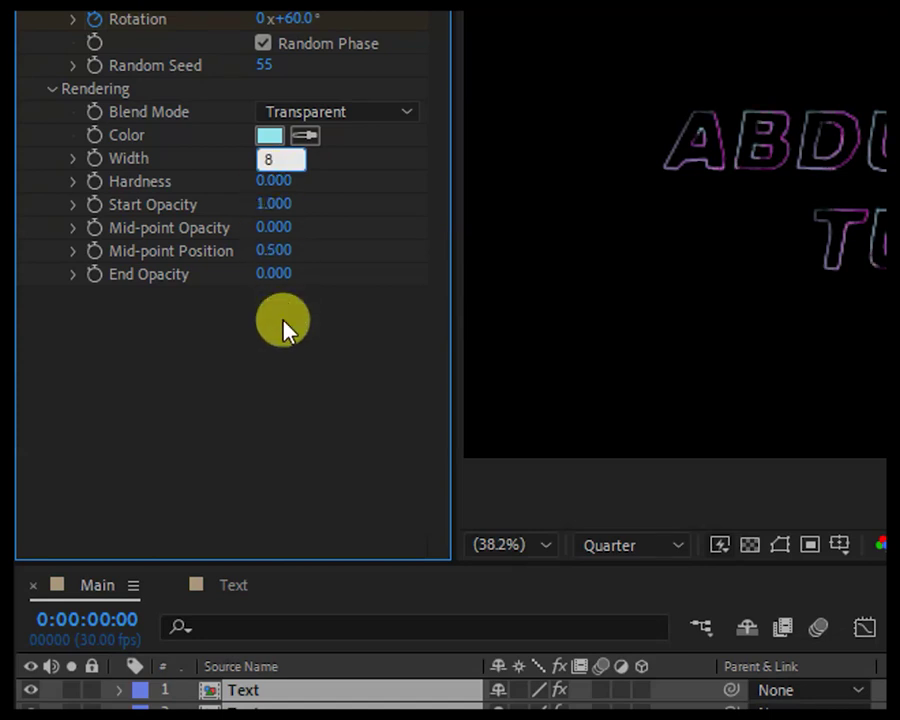
key(Return)
click(258, 712)
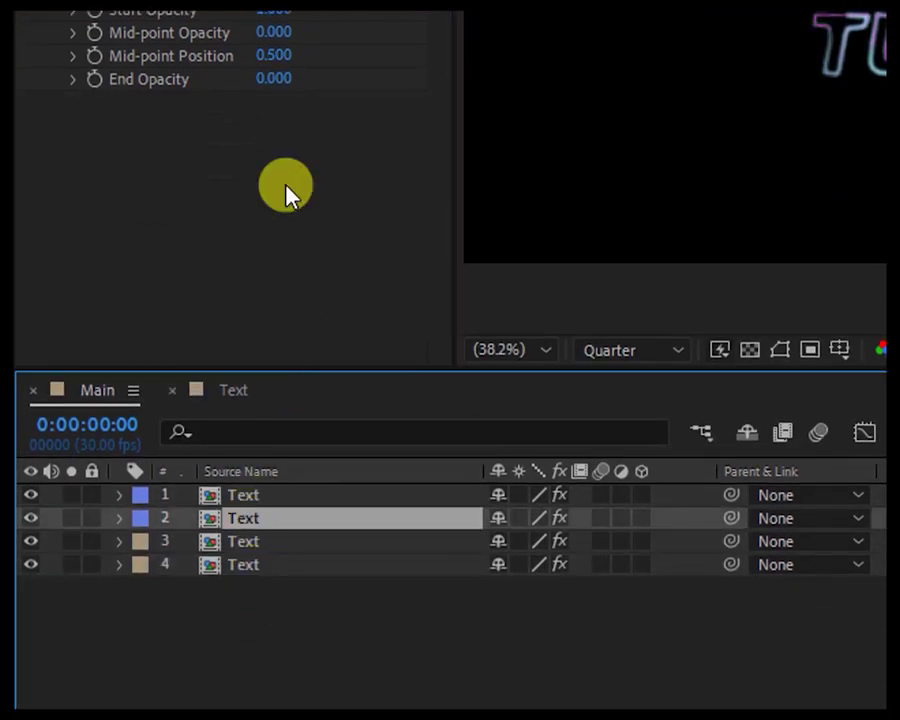
click(277, 123)
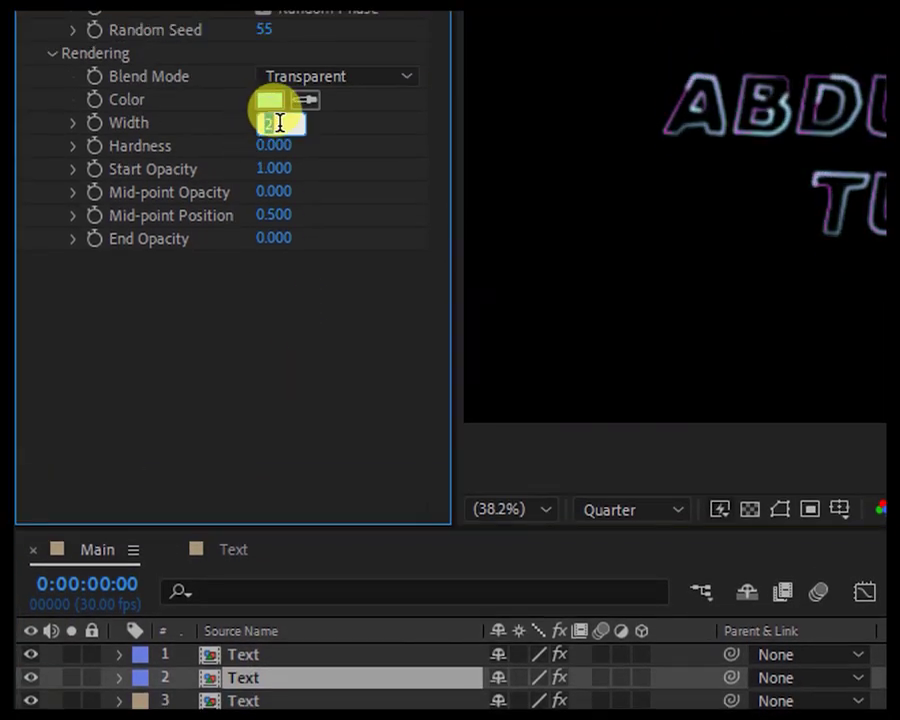
text(8)
key(Return)
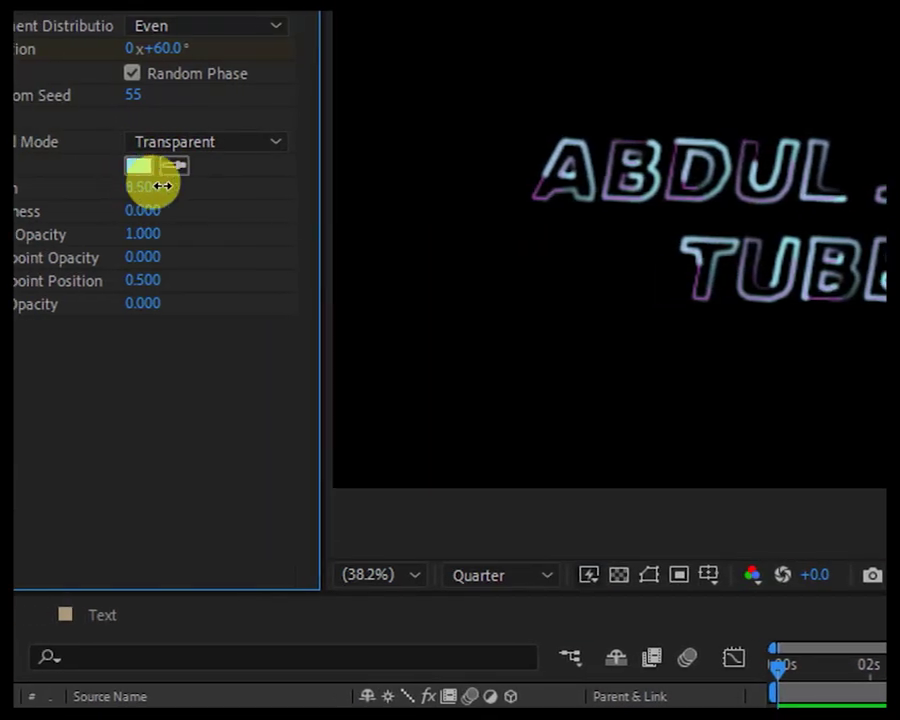
drag(162, 186, 193, 203)
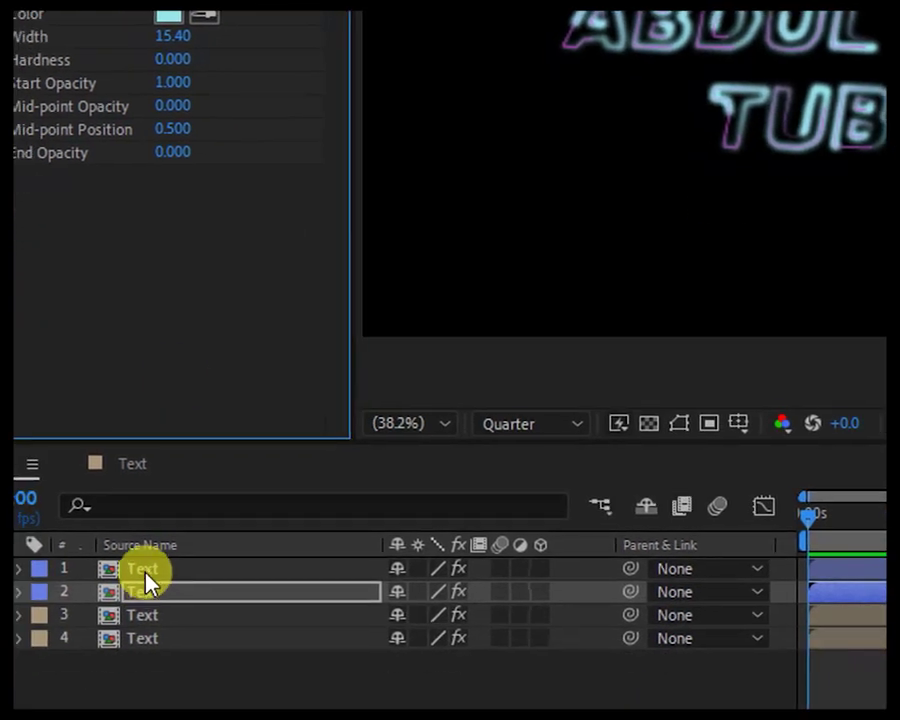
- Compare the Text layers' settings and widen the top layer's Vegas stroke to 5.20
click(150, 570)
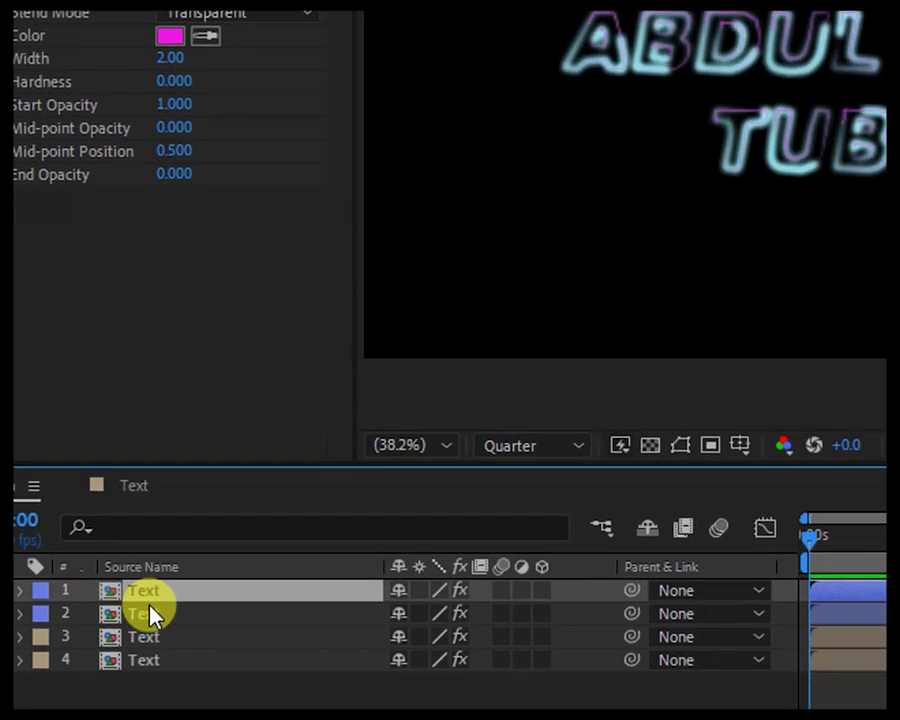
click(150, 613)
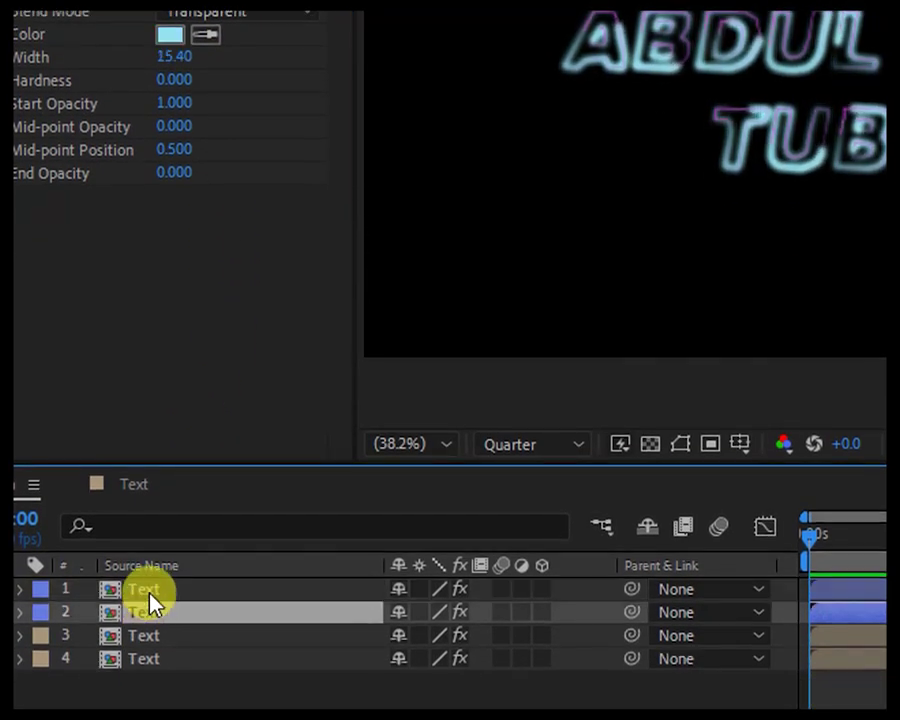
click(150, 594)
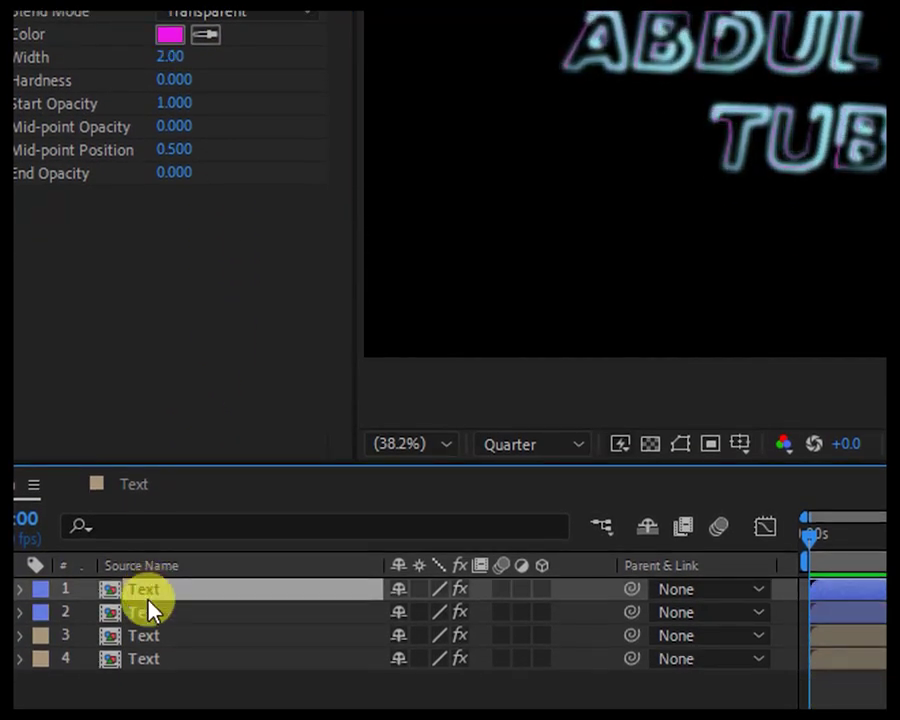
click(147, 631)
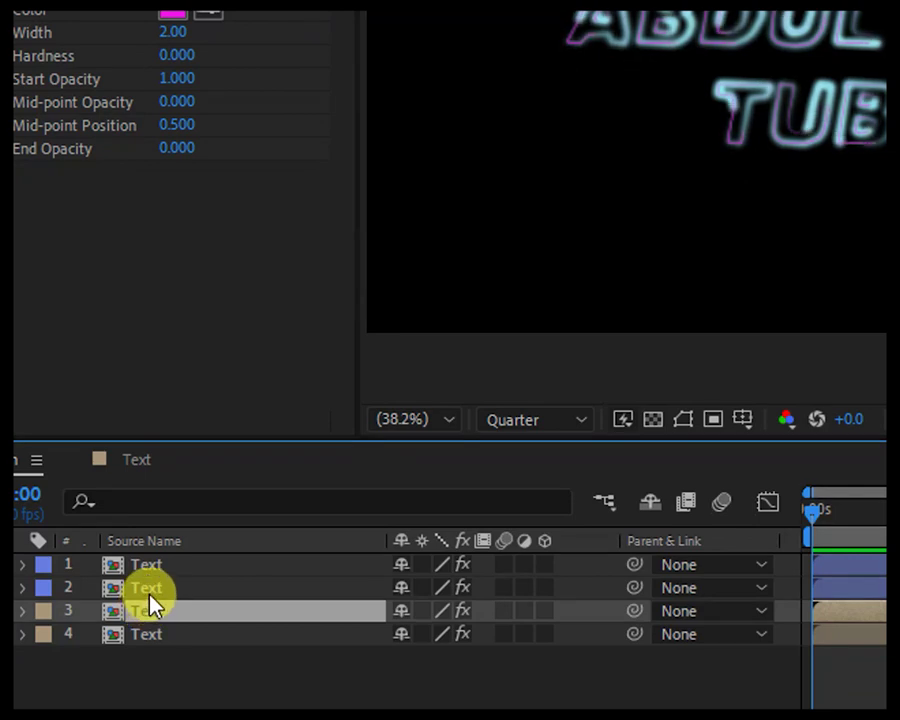
click(150, 588)
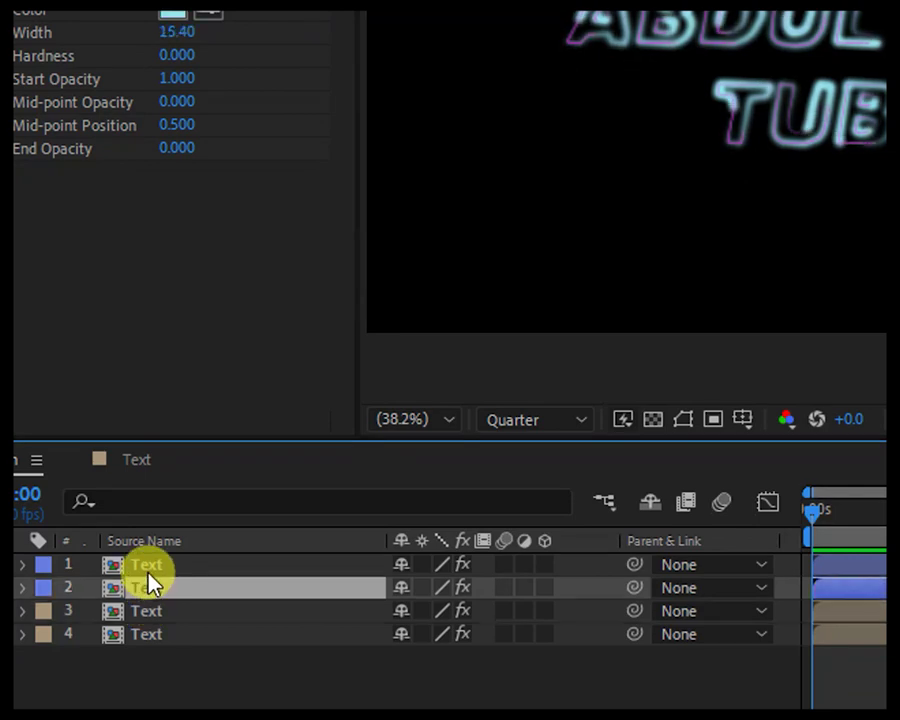
click(150, 569)
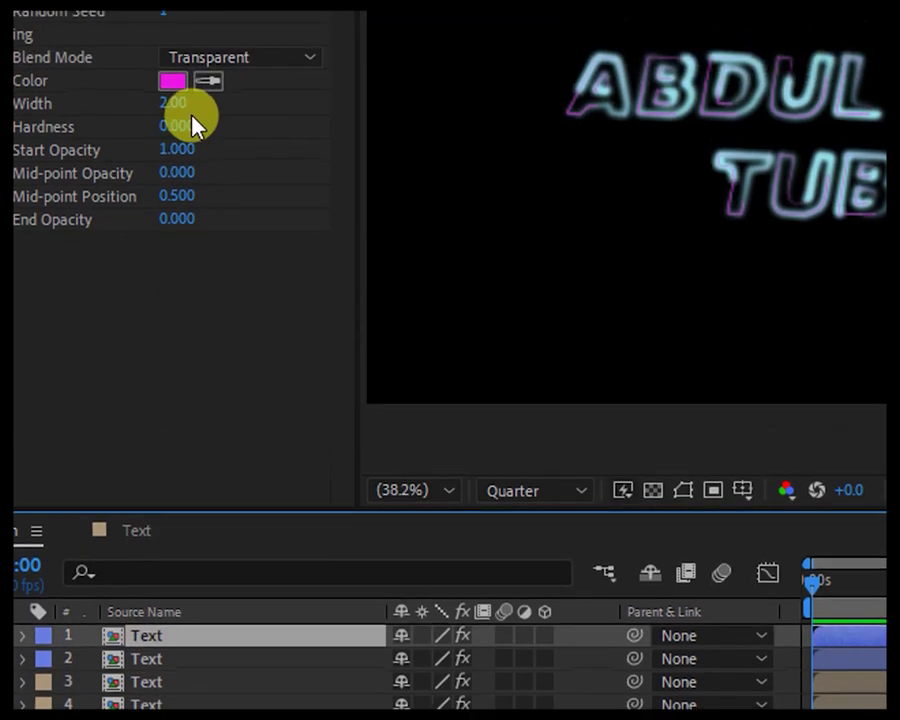
drag(177, 101, 250, 116)
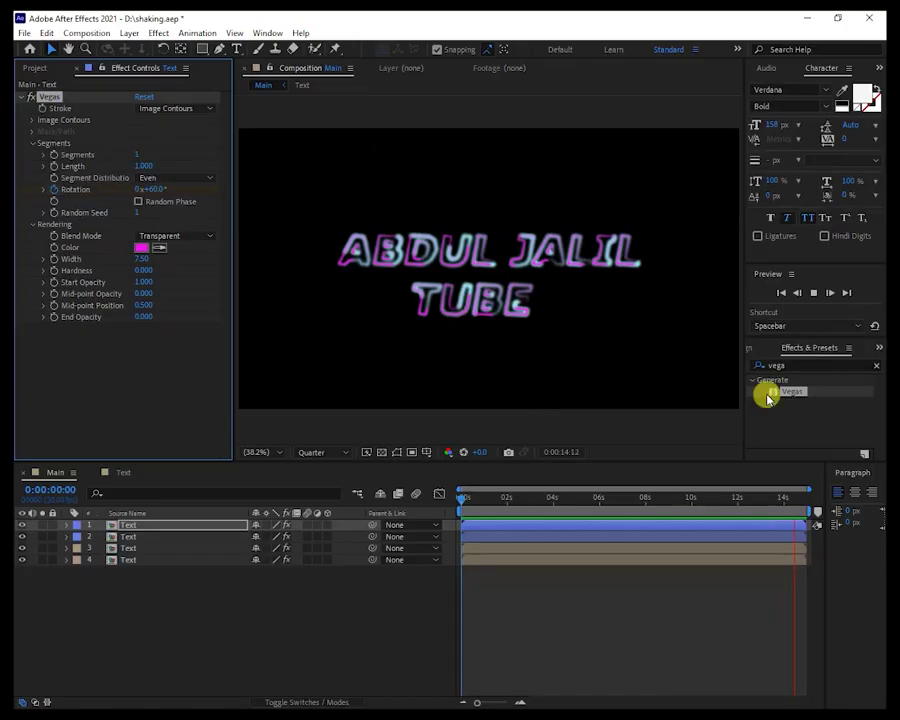
- Stop playback, search 'opti' in Effects & Presets, and drop Optics Compensation onto layer 2
key(space)
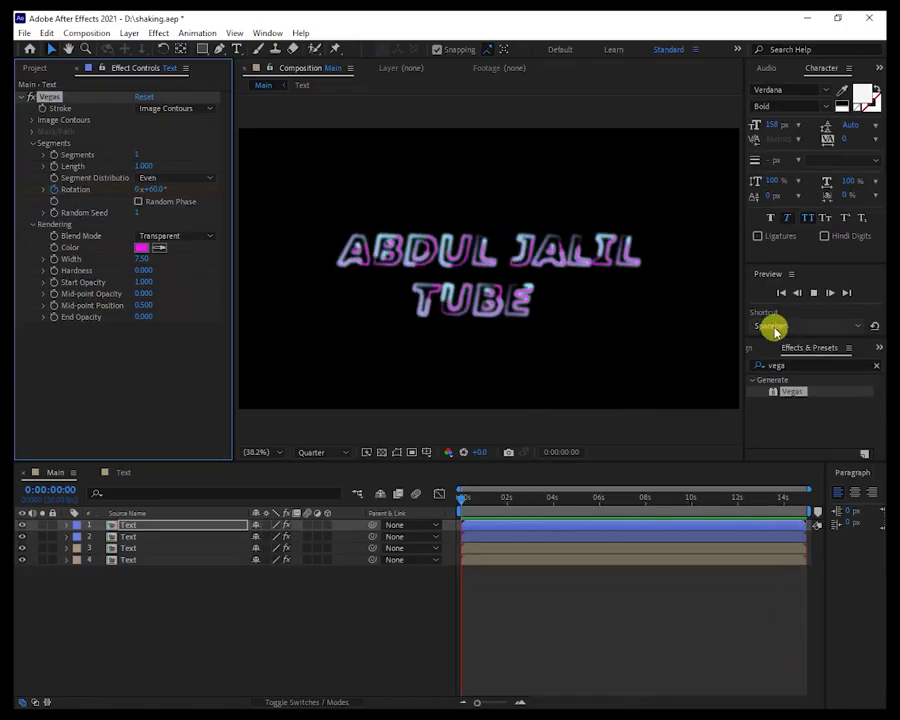
click(782, 362)
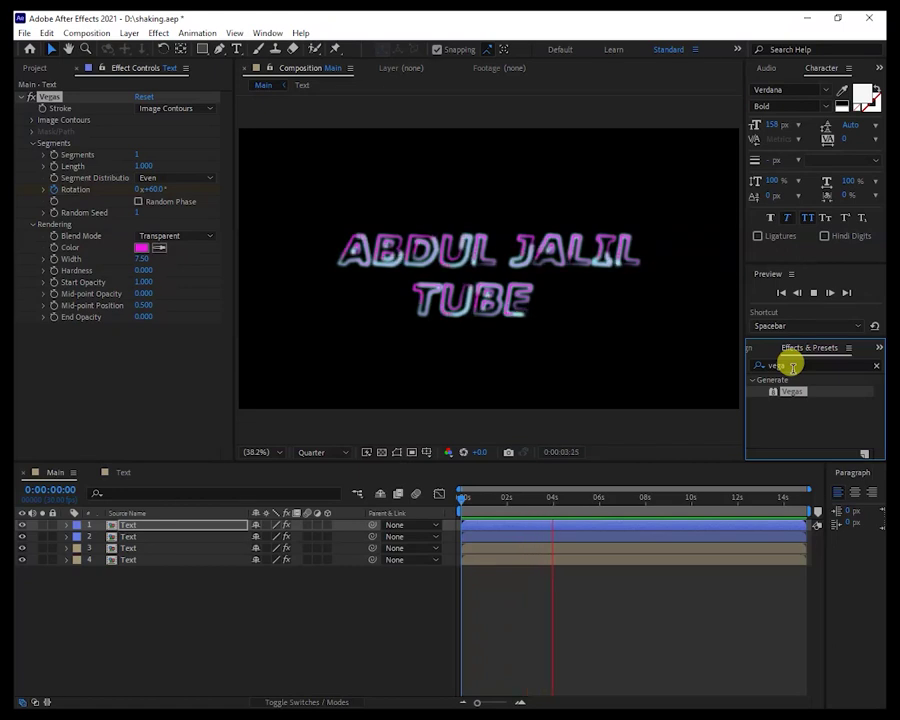
click(793, 366)
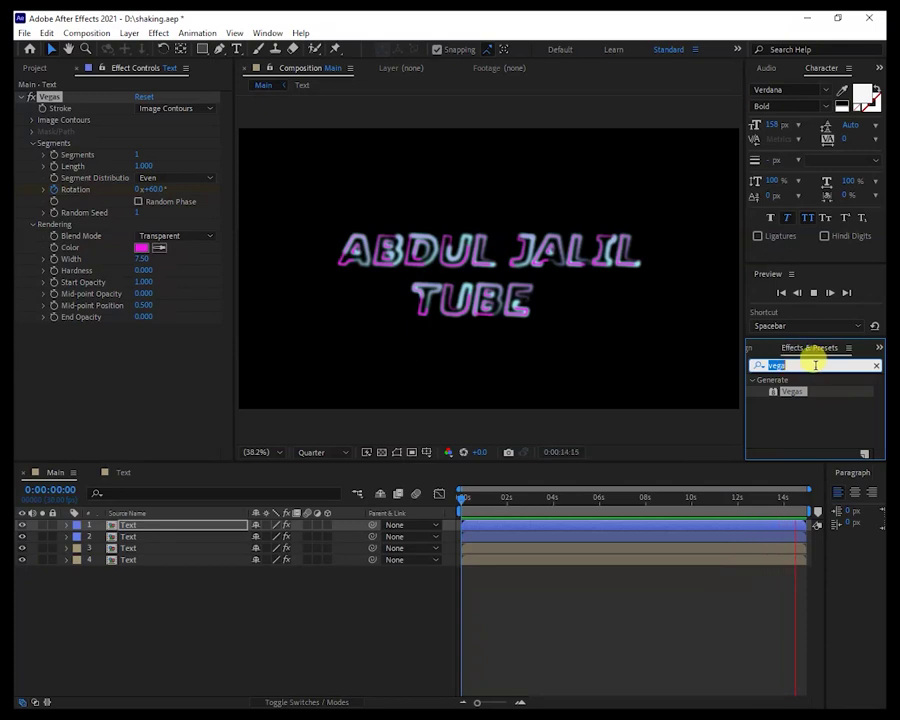
text(opti)
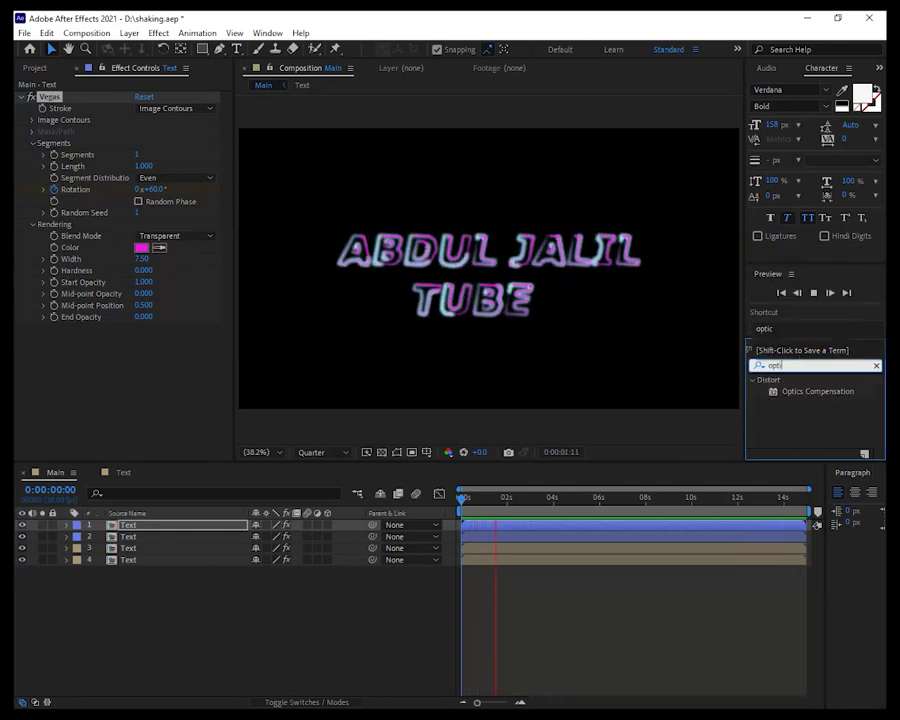
drag(825, 391, 154, 535)
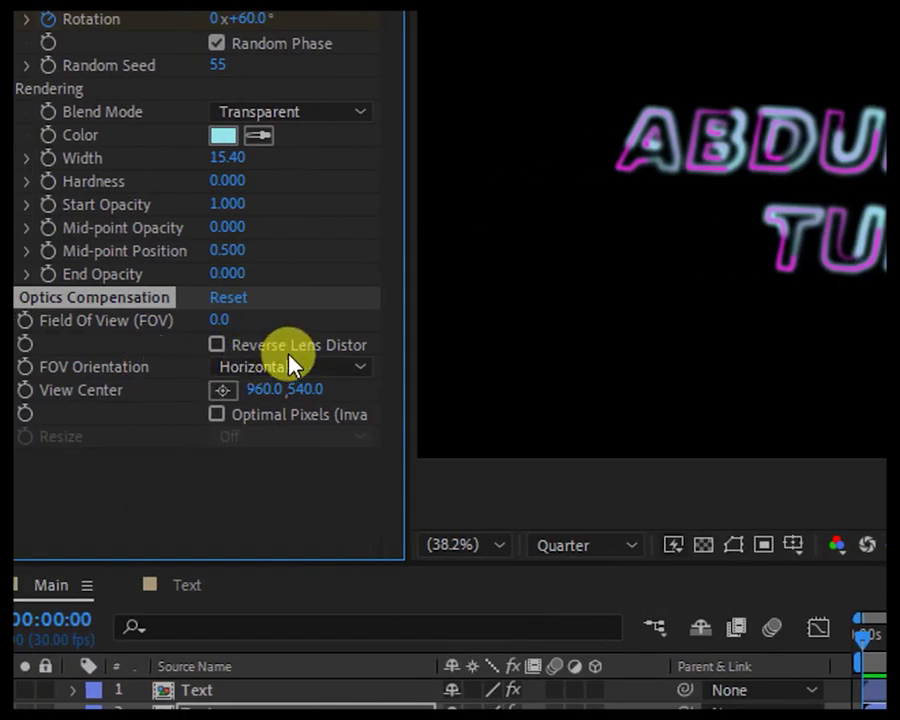
- Enable Reverse Lens Distortion, set Field Of View to 180, and scrub the first seconds to preview
click(217, 346)
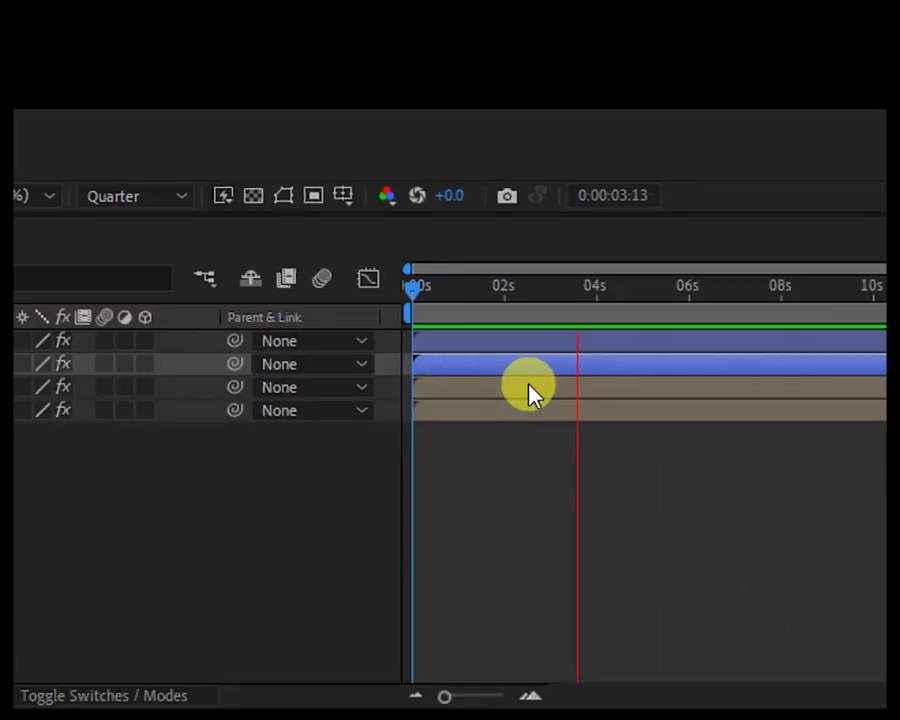
drag(530, 292, 689, 300)
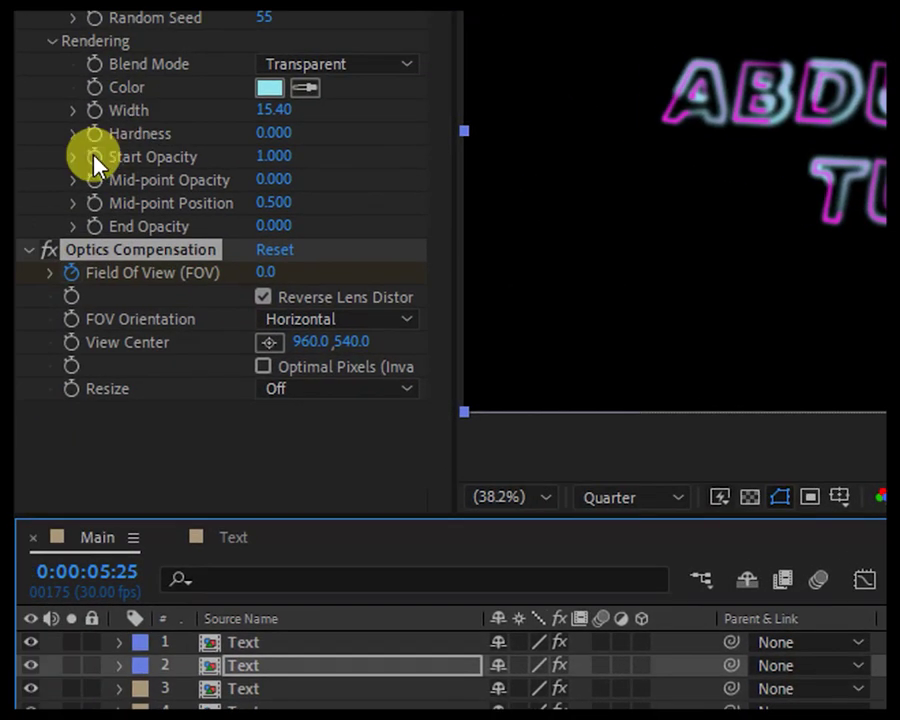
click(264, 272)
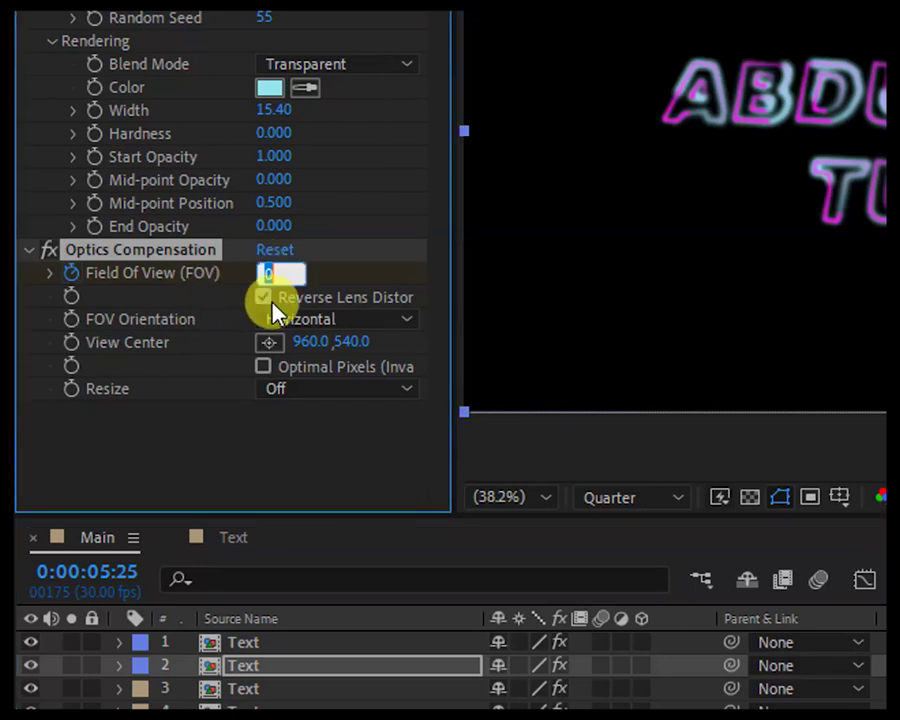
text(18)
key(Return)
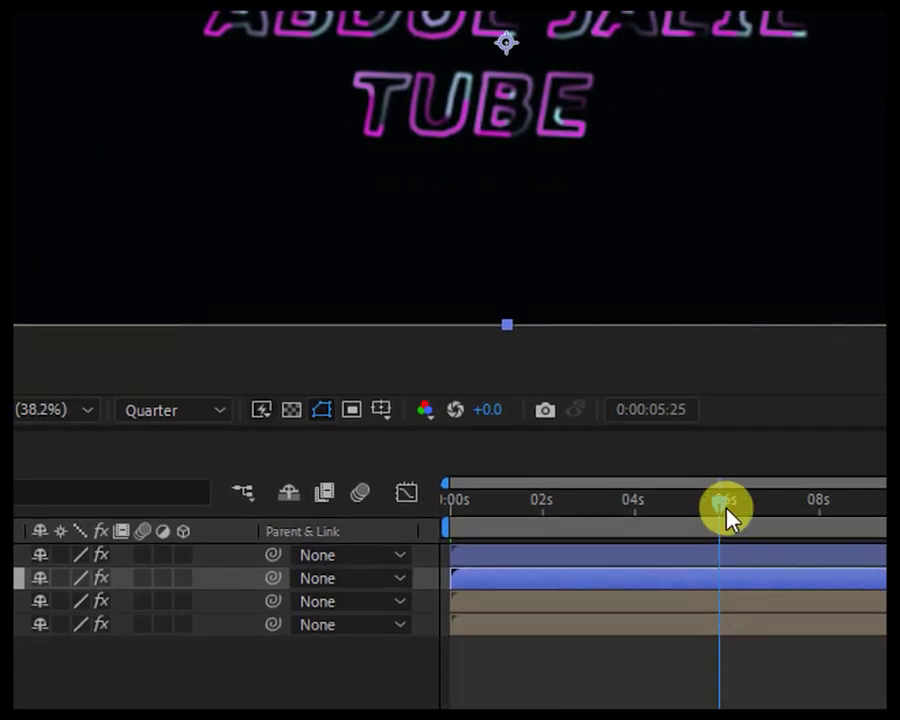
drag(728, 515, 641, 520)
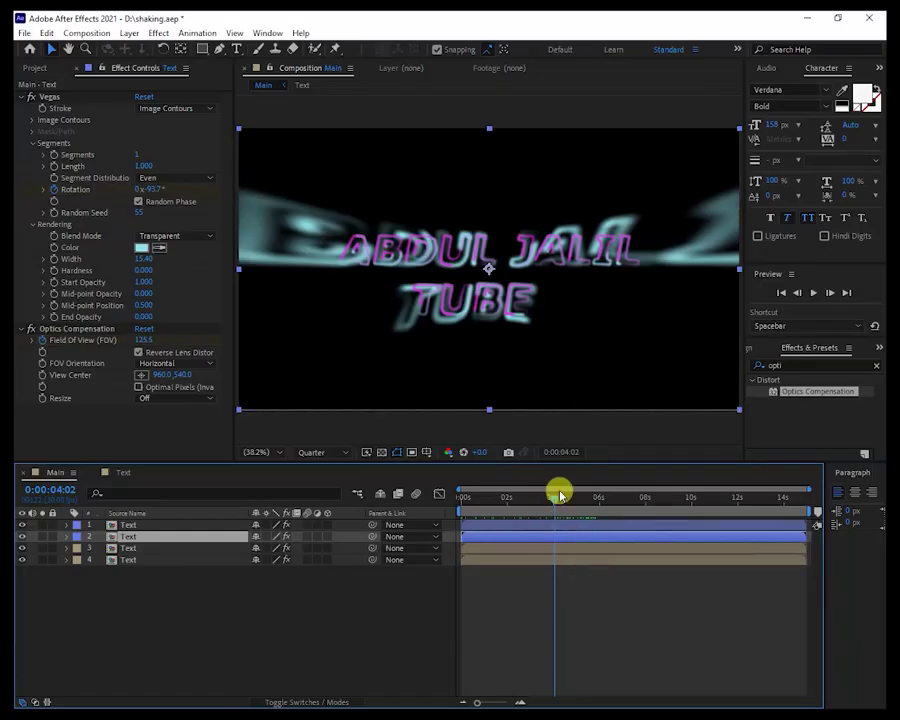
drag(561, 495, 441, 505)
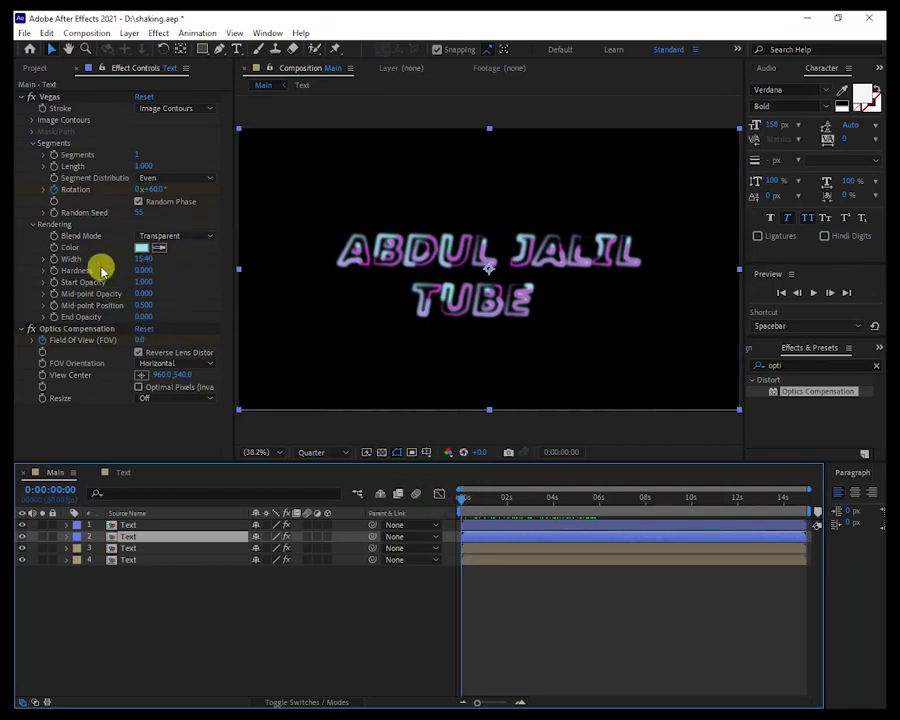
click(141, 340)
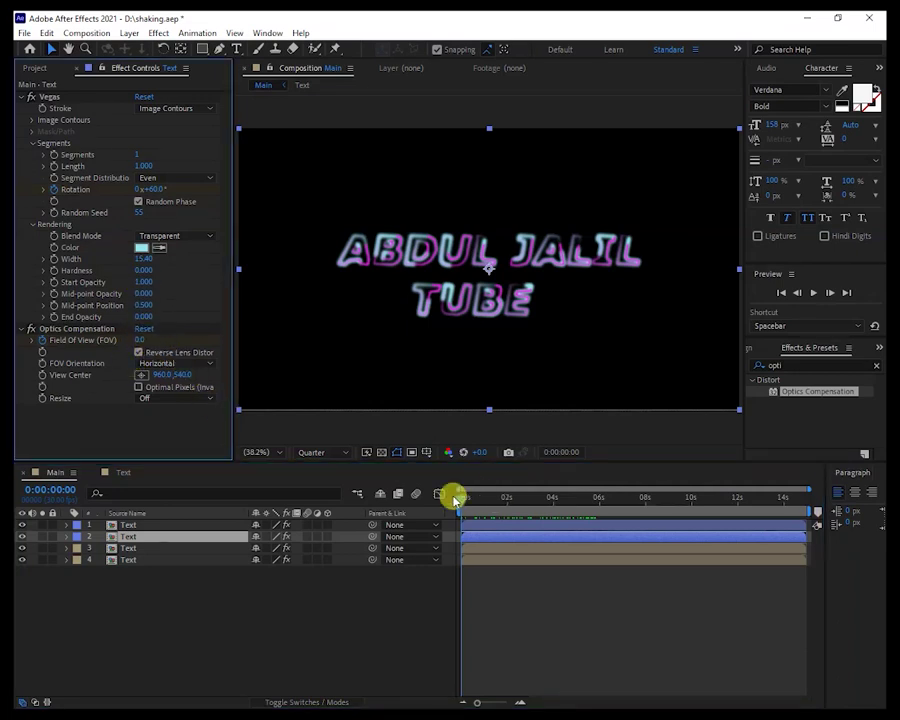
mouse_move(460, 503)
mouse_down()
mouse_move(598, 512)
mouse_move(448, 508)
mouse_up()
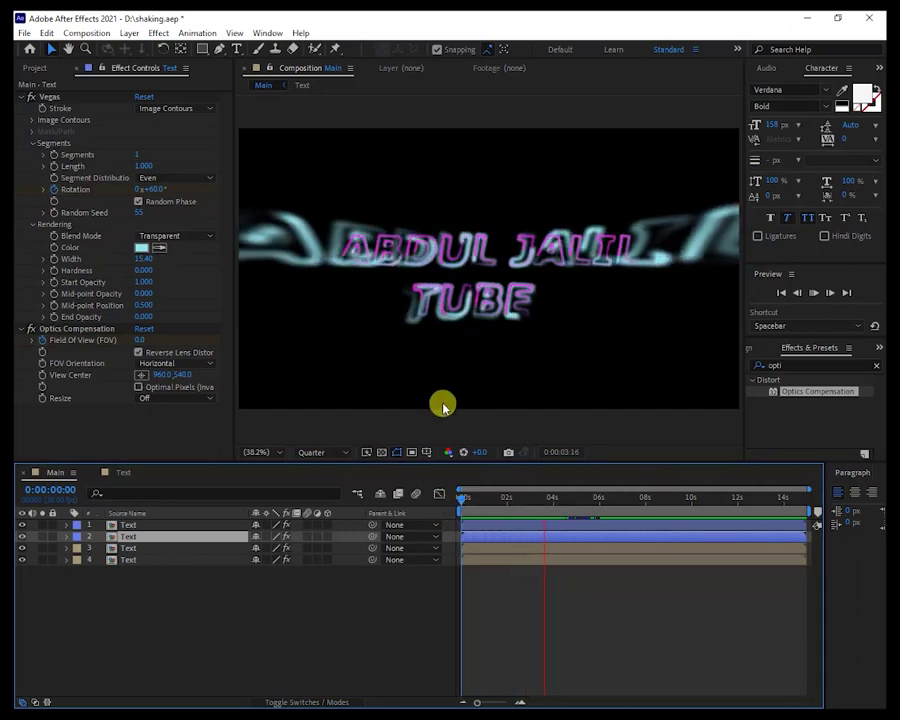
key(space)
drag(593, 498, 463, 508)
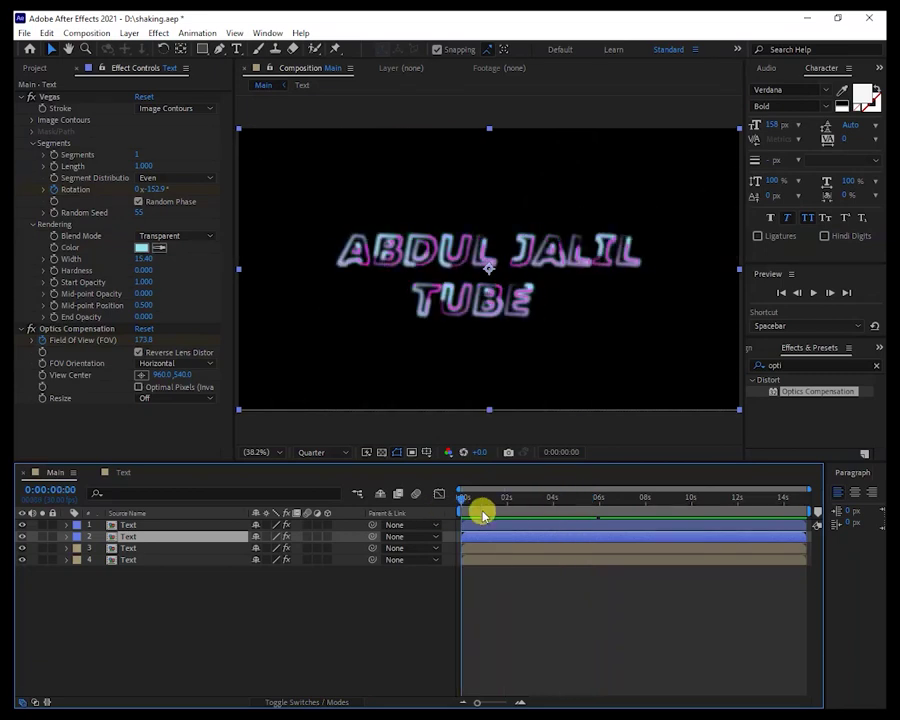
key(space)
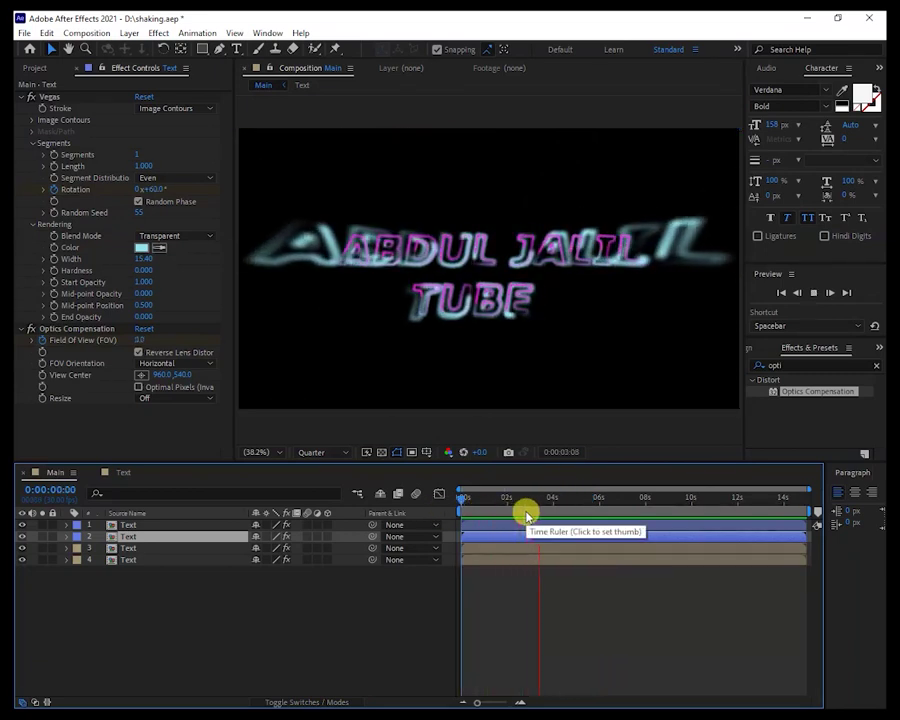
click(573, 503)
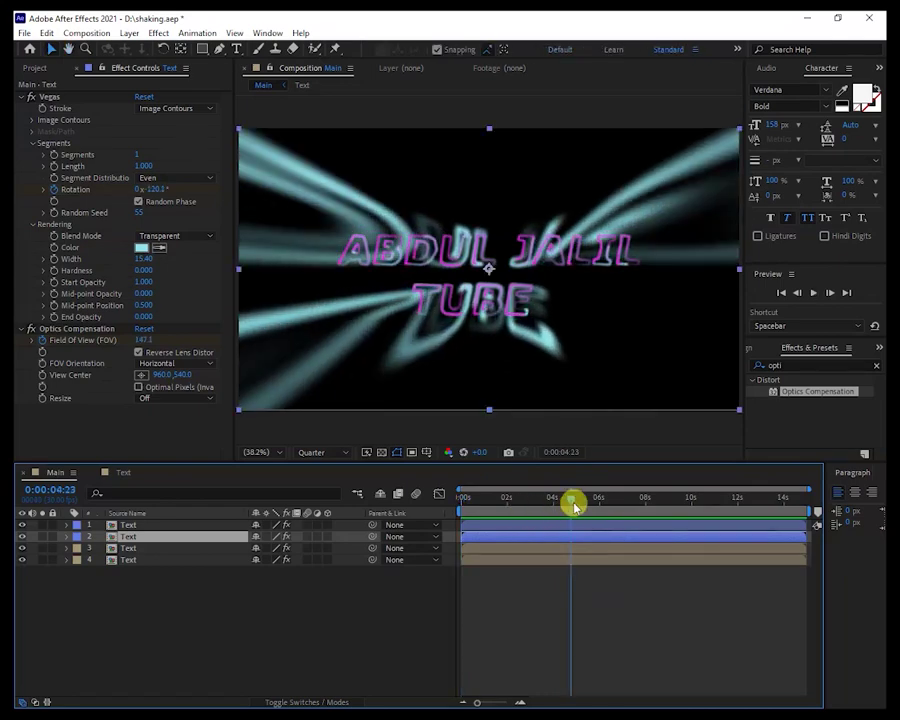
drag(573, 503, 443, 513)
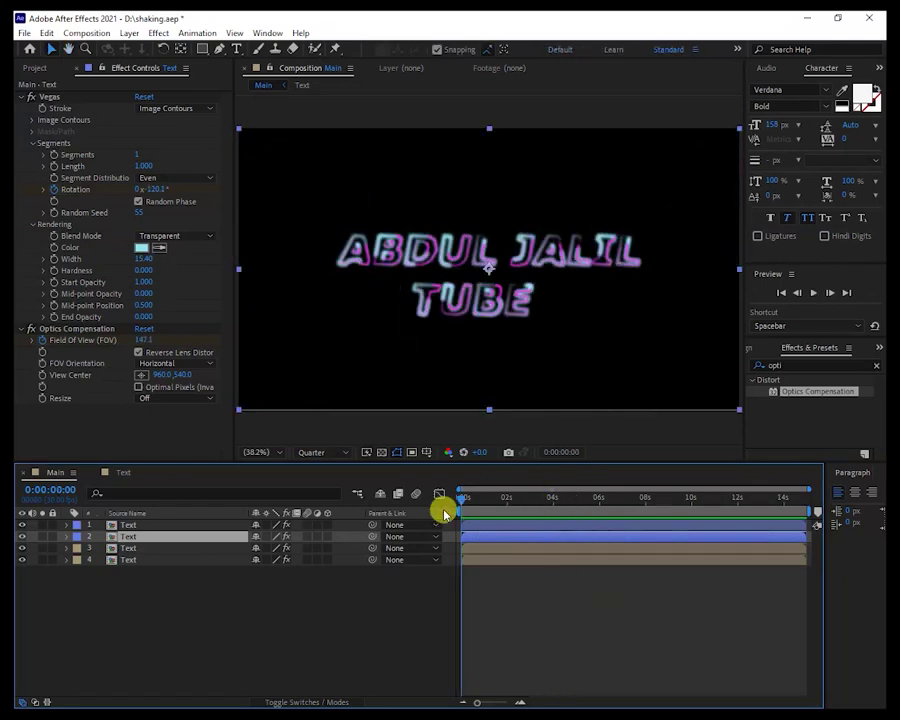
click(128, 525)
click(128, 534)
click(130, 525)
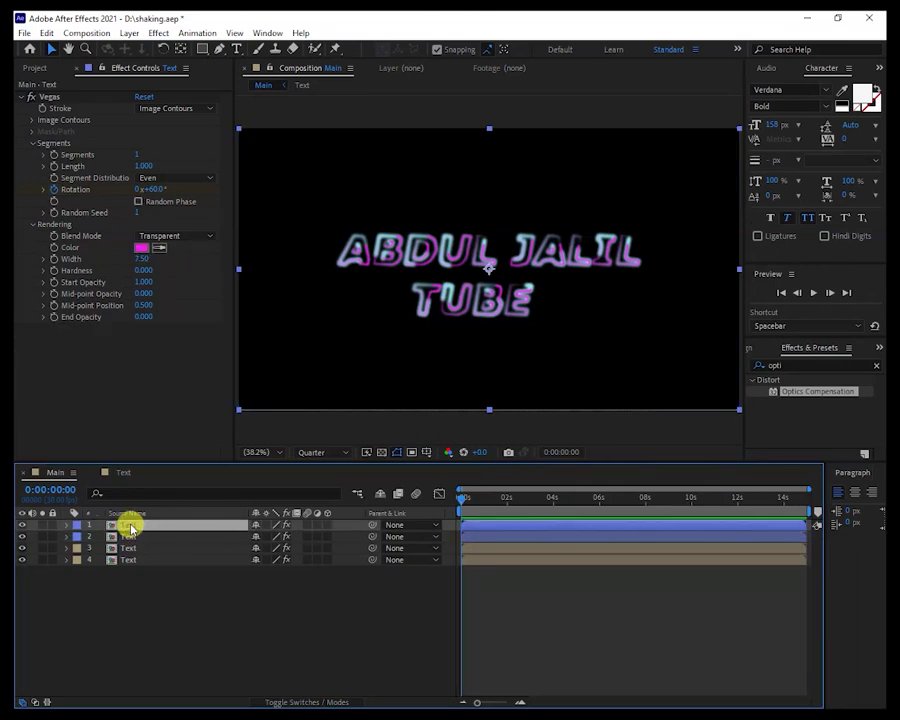
click(123, 474)
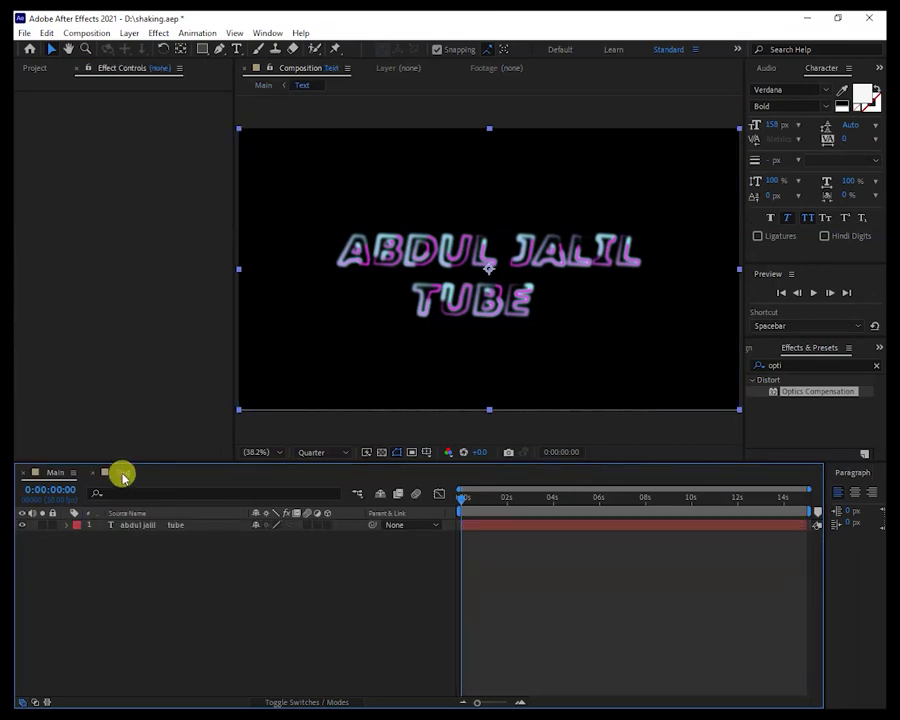
click(157, 527)
double_click(500, 298)
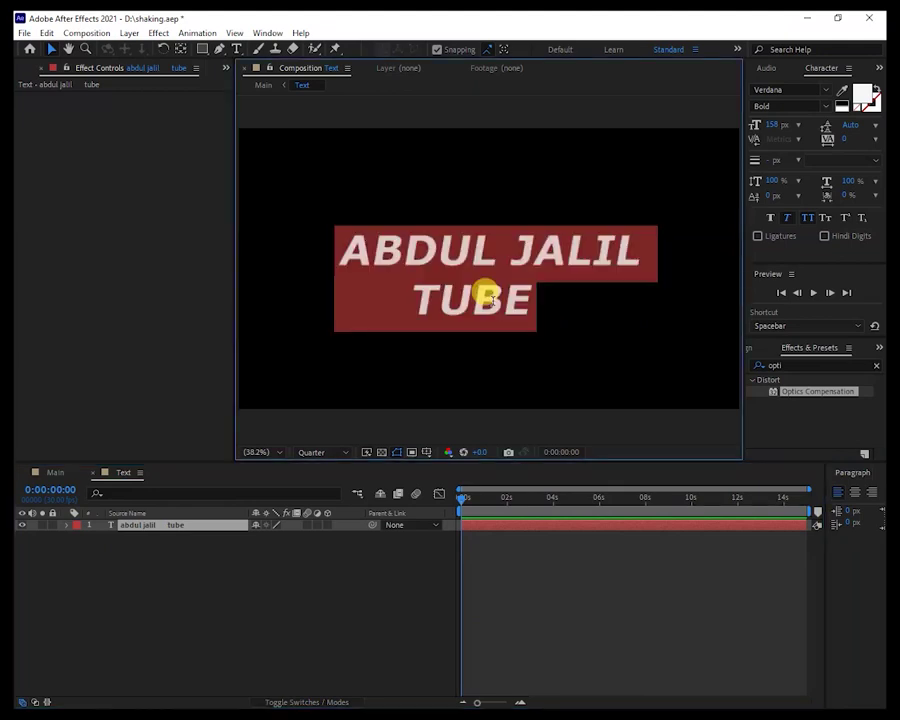
triple_click(488, 296)
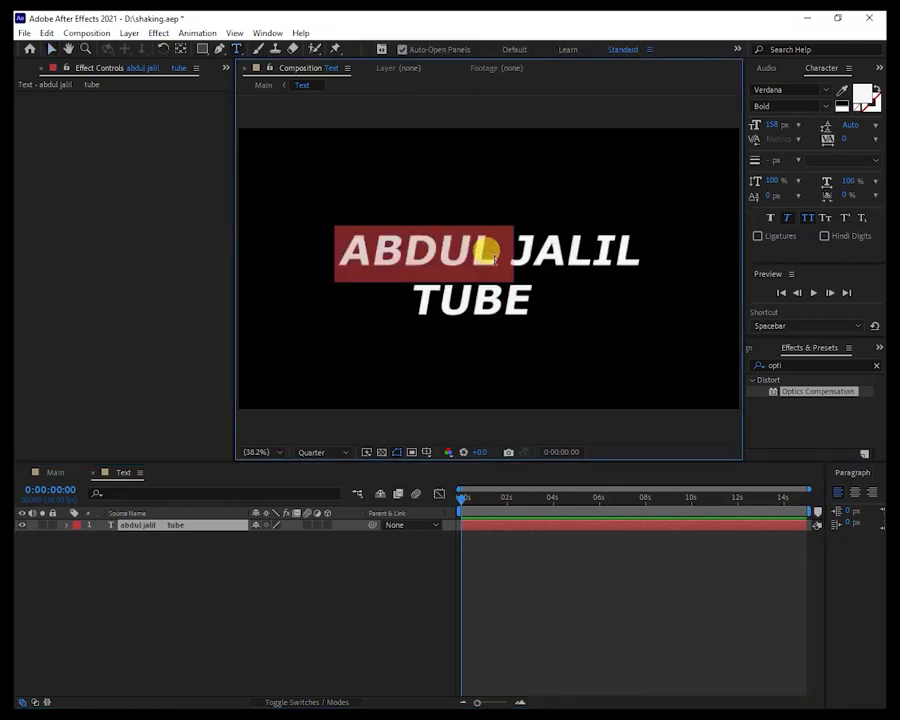
triple_click(490, 253)
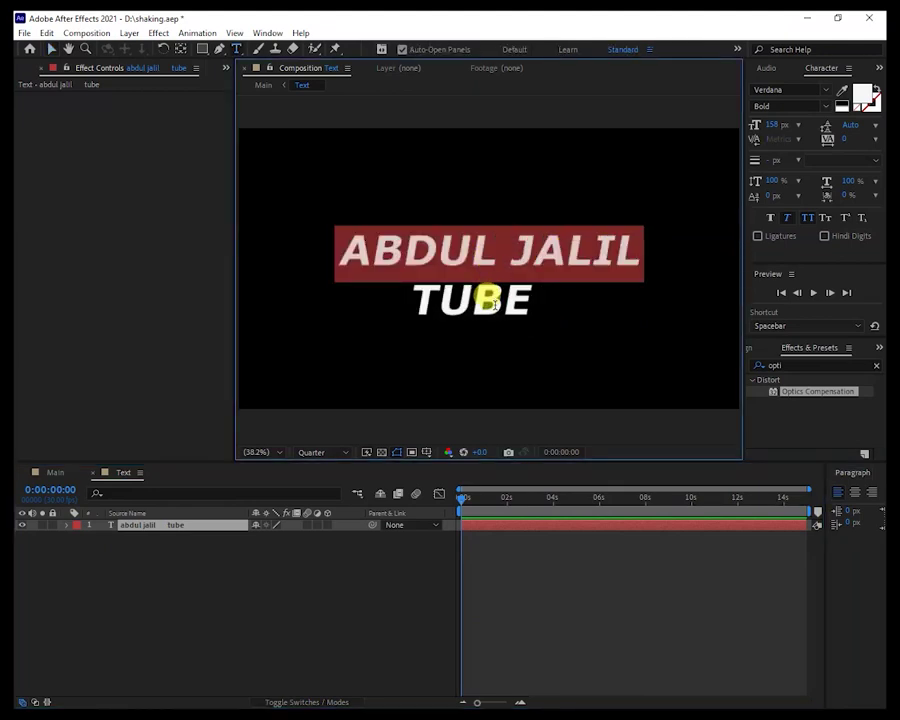
text(mod)
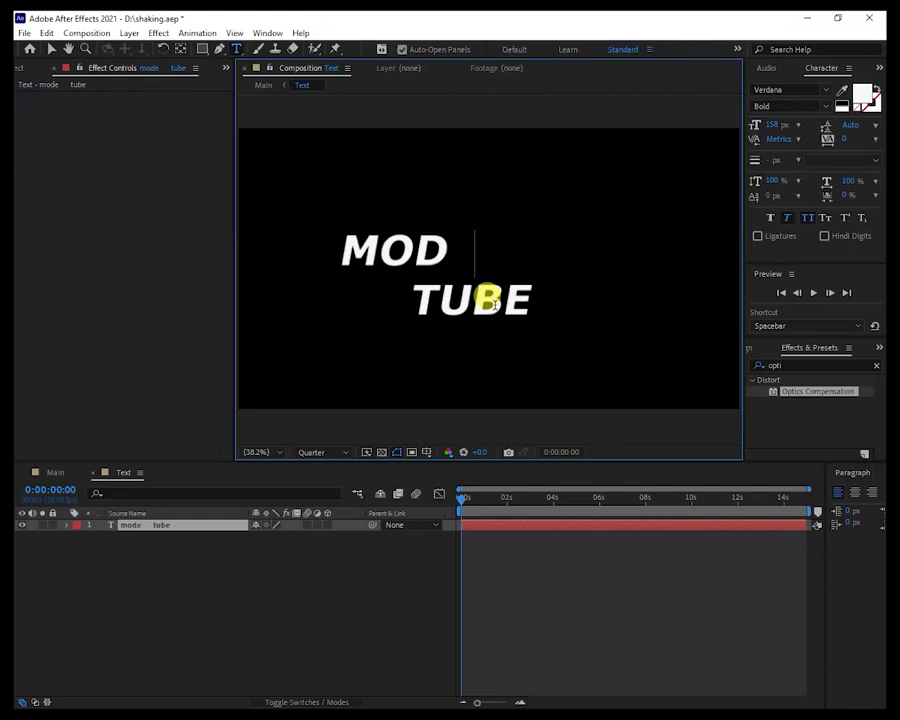
click(225, 607)
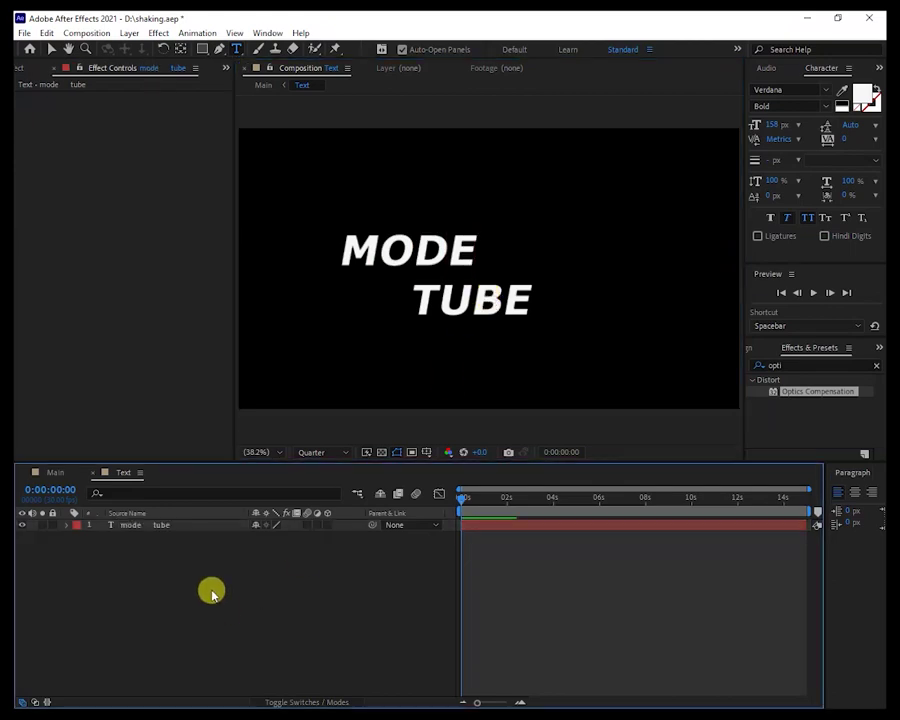
click(57, 473)
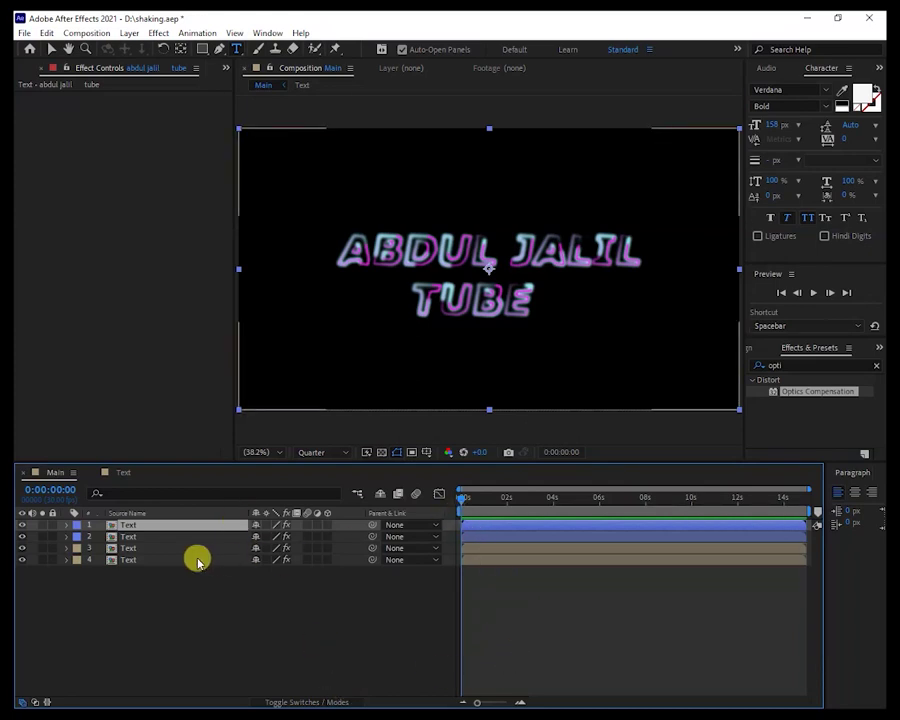
- Copy Optics Compensation from the second Text layer and paste it onto the top layer
click(135, 538)
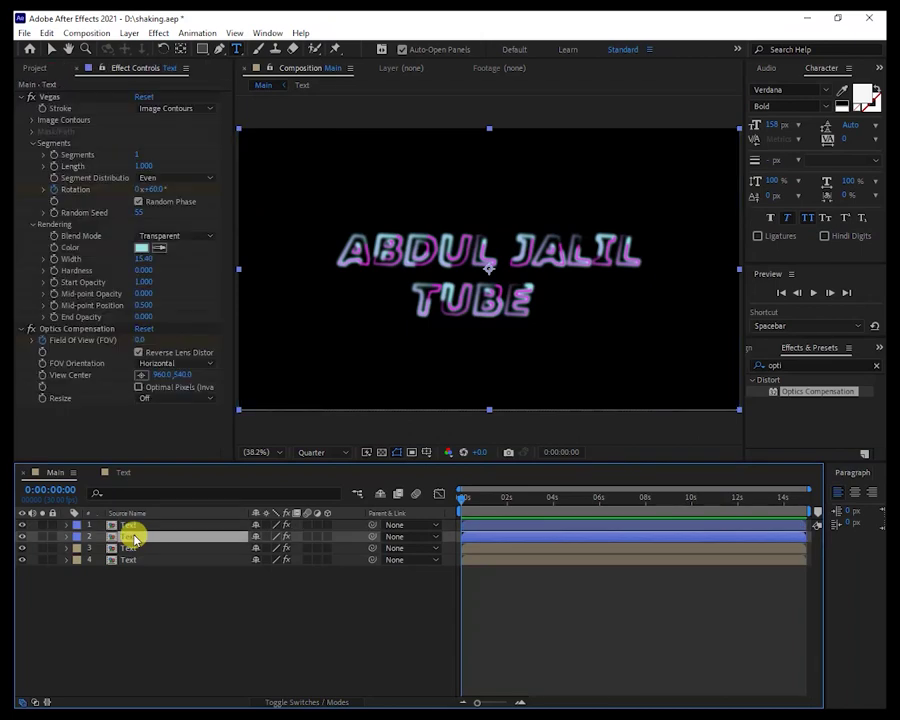
click(75, 330)
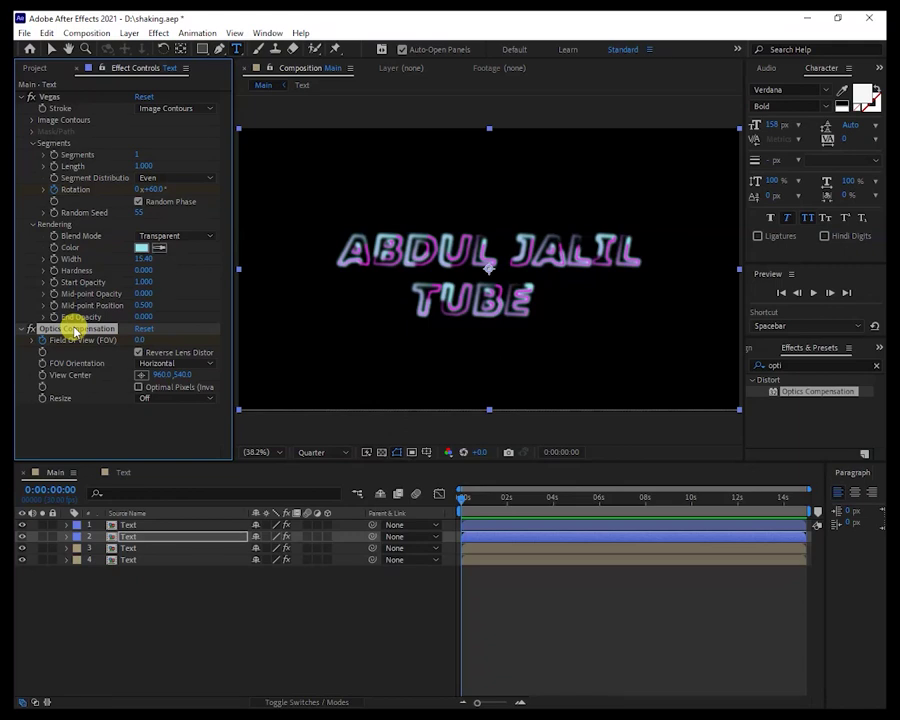
click(130, 525)
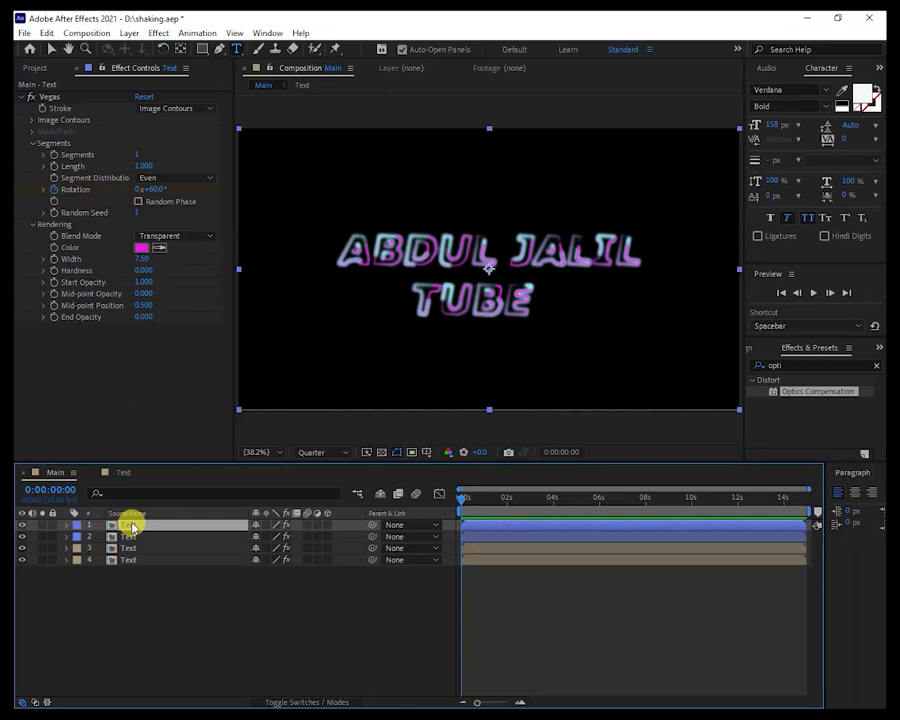
key(ctrl+alt+shift+e)
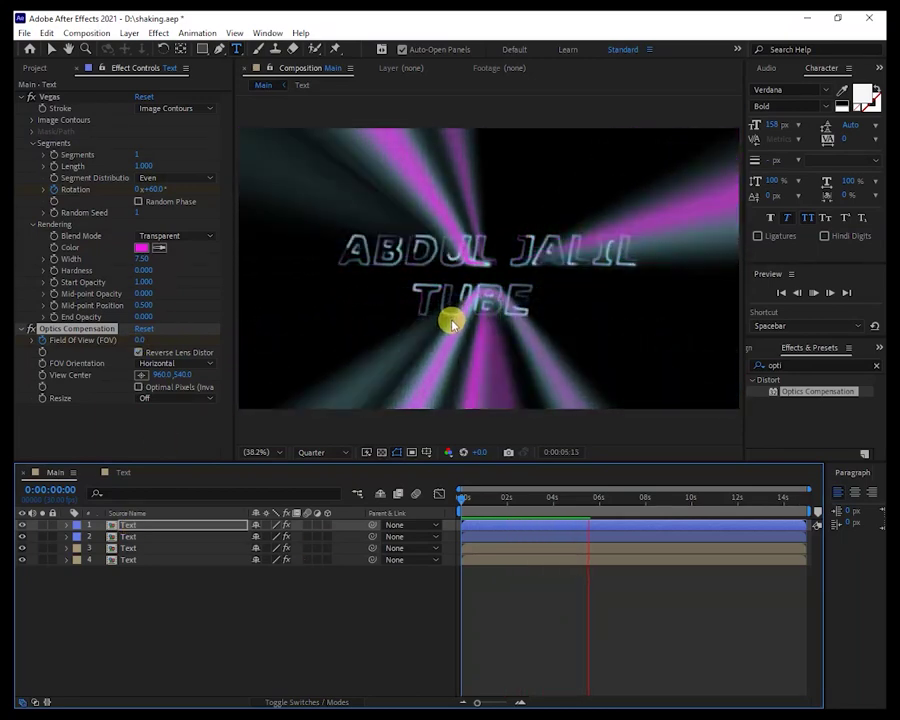
- Preview the warp from the start, then select all four Text layers
click(648, 513)
drag(627, 498, 422, 516)
key(space)
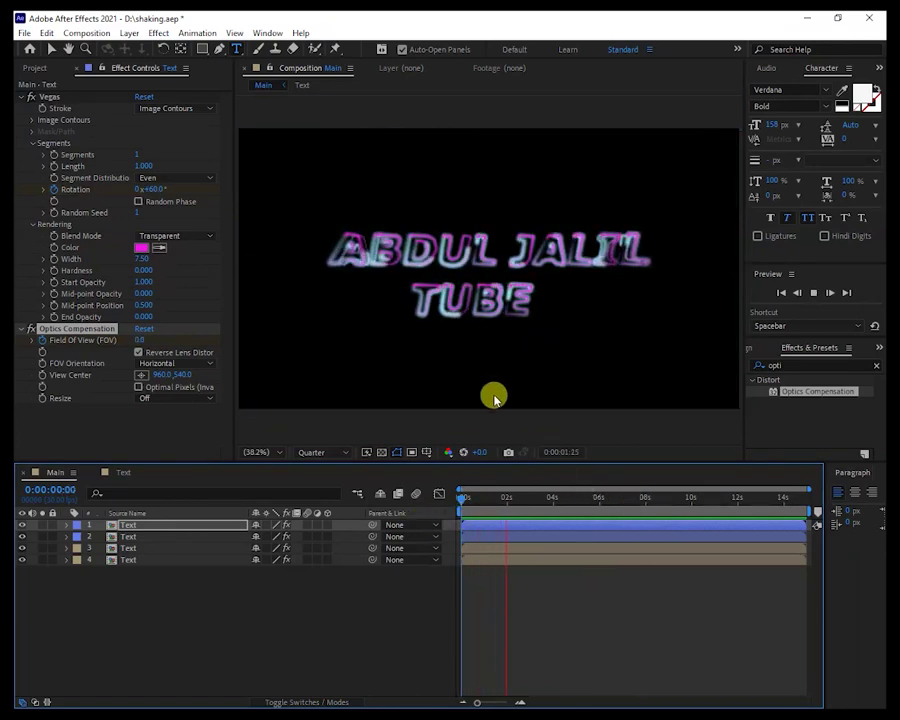
click(544, 496)
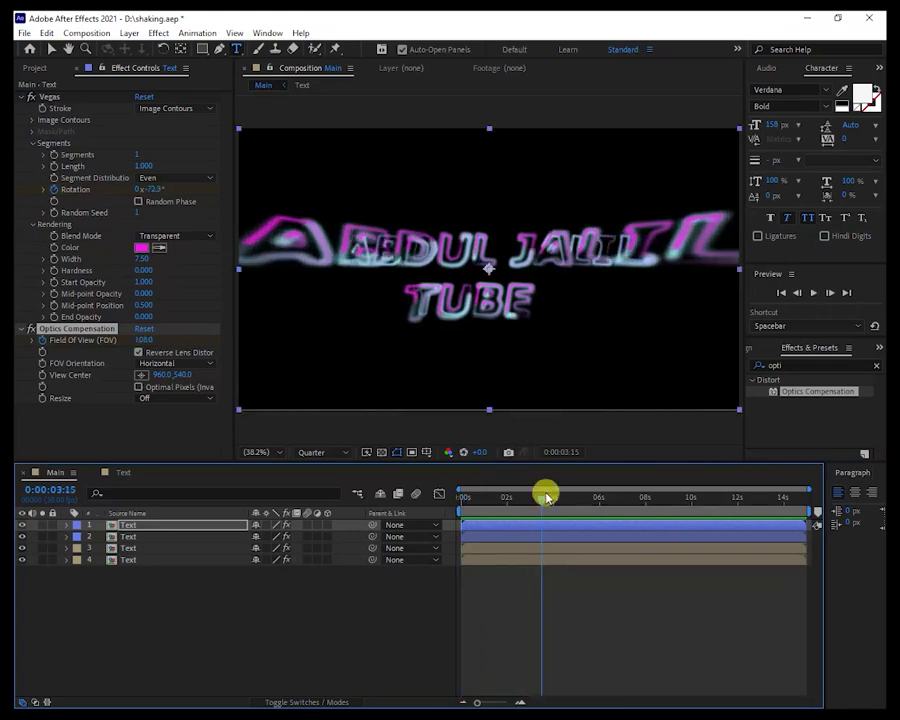
drag(544, 496, 464, 546)
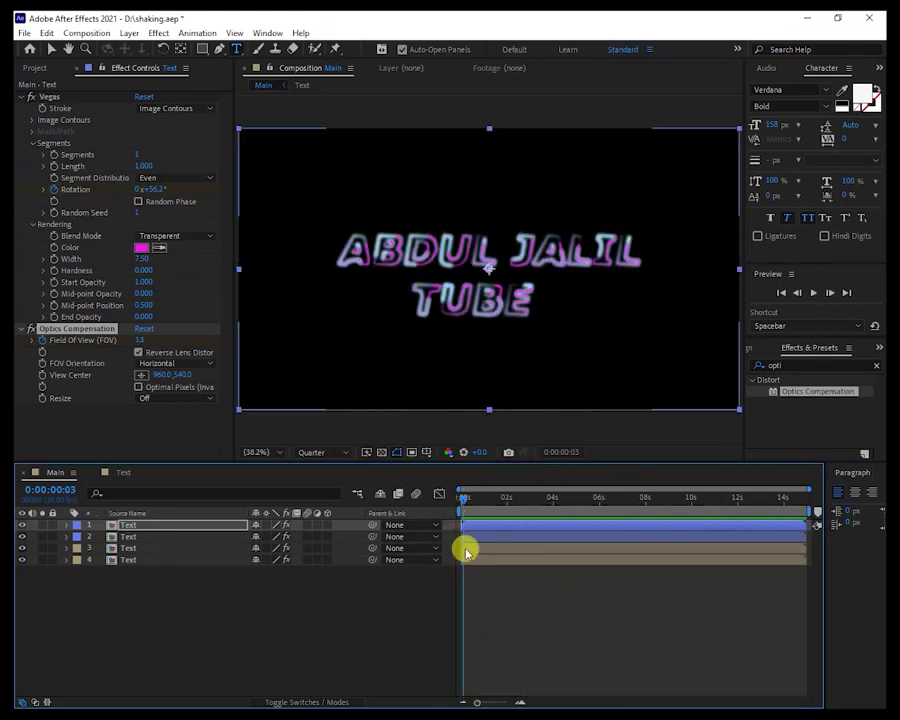
click(153, 560)
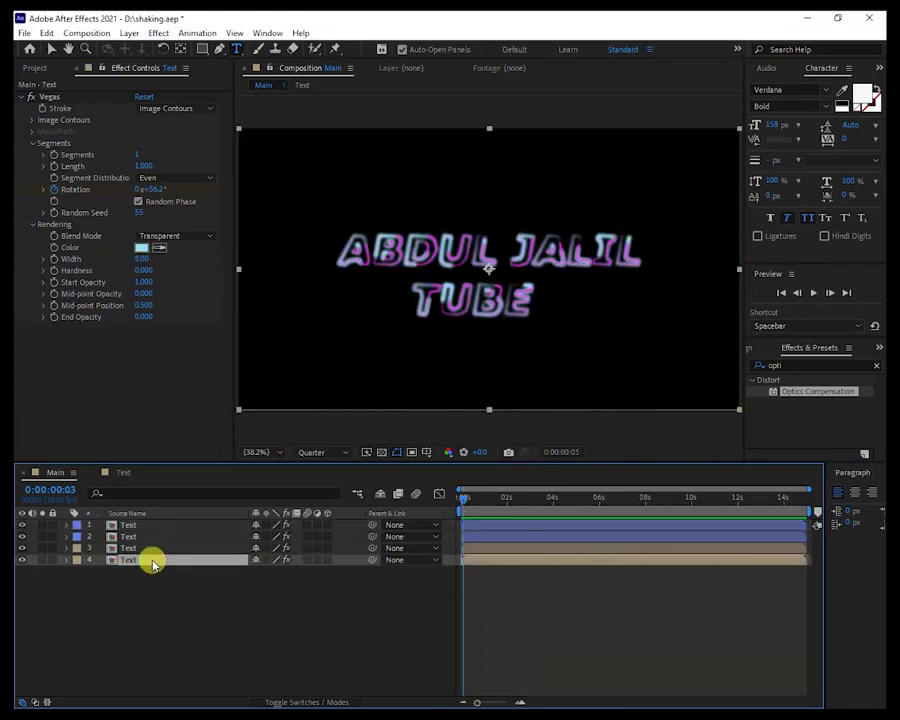
key(ctrl+a)
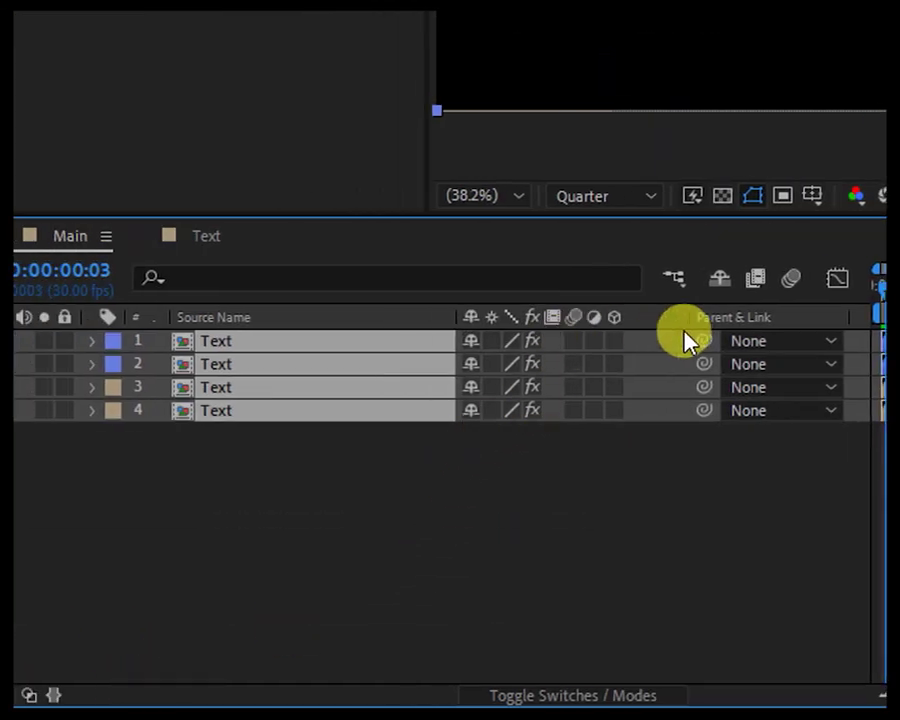
- Show the Mode column and try the Add, Lighten and Overlay blend modes
click(34, 695)
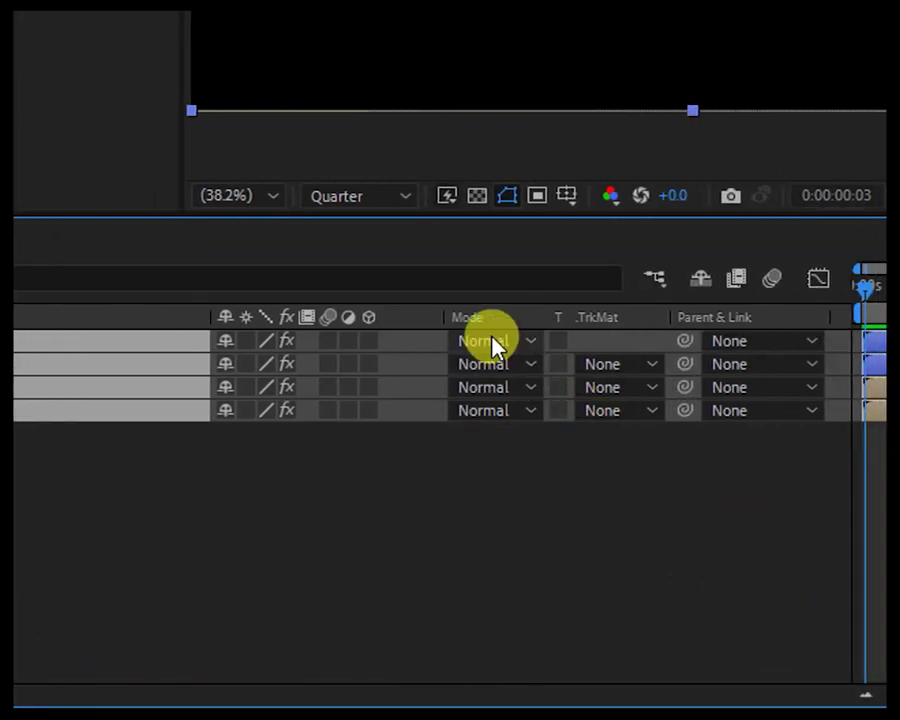
click(520, 340)
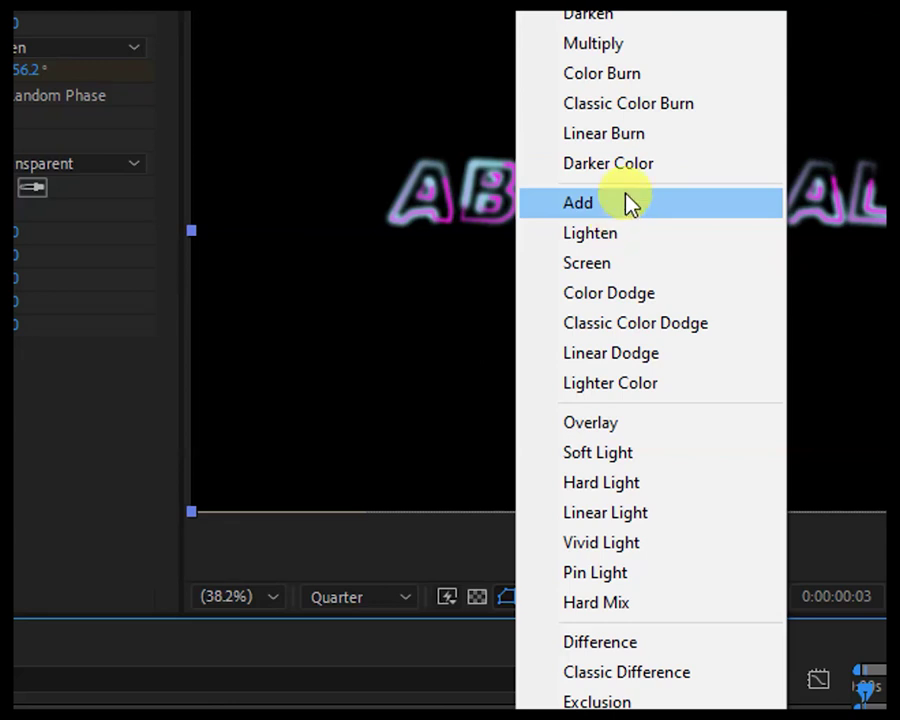
click(623, 206)
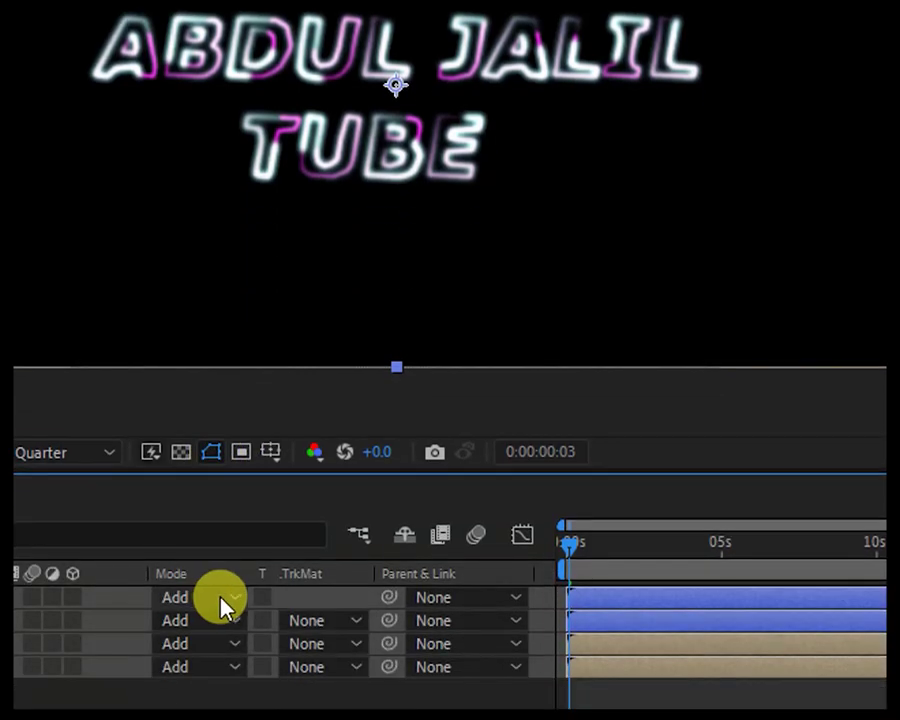
click(225, 605)
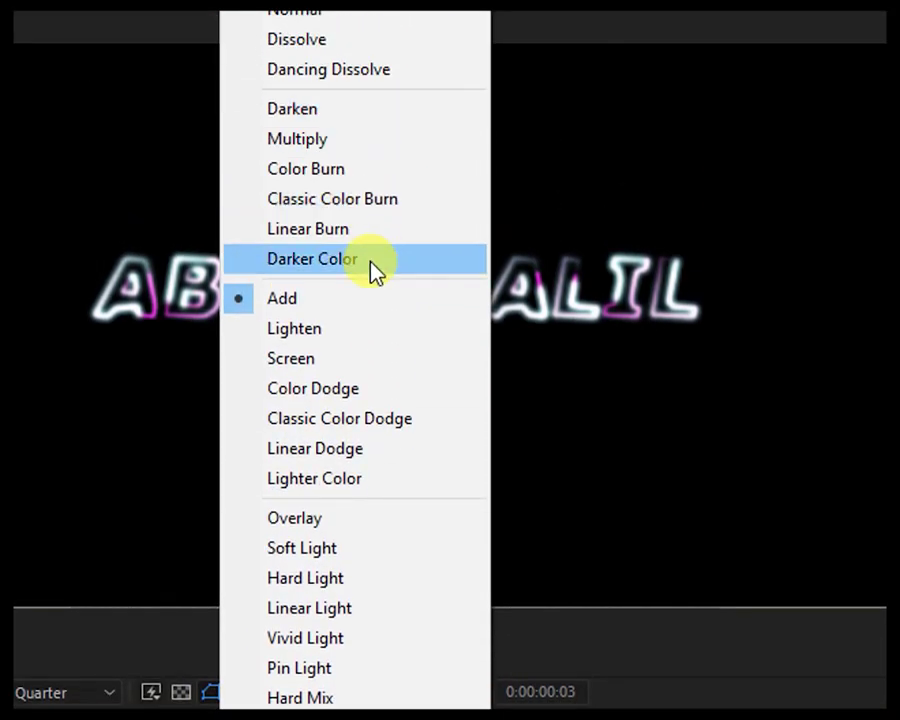
click(352, 330)
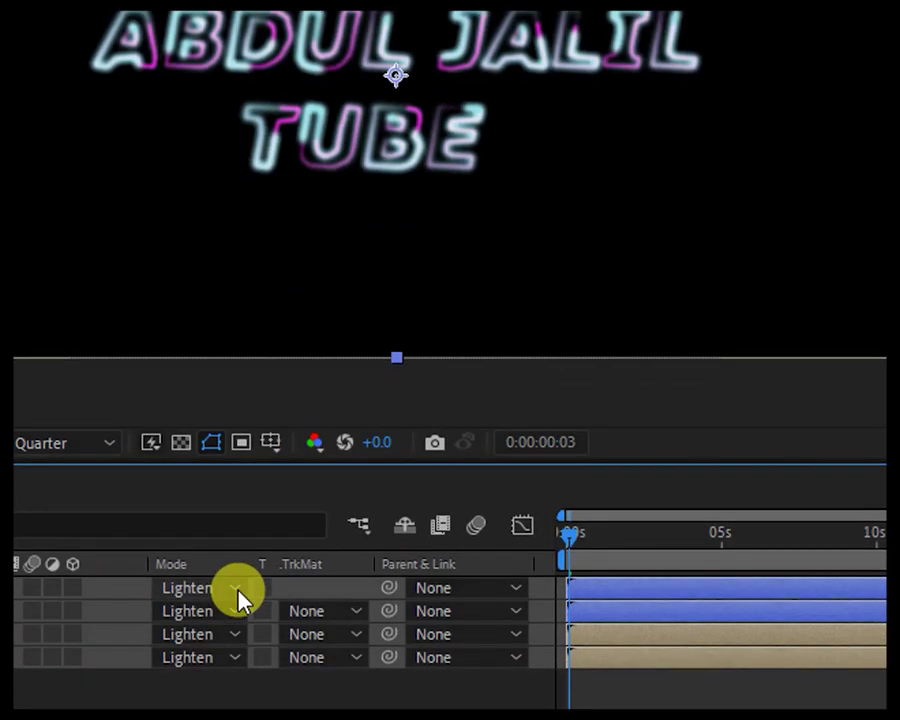
click(236, 587)
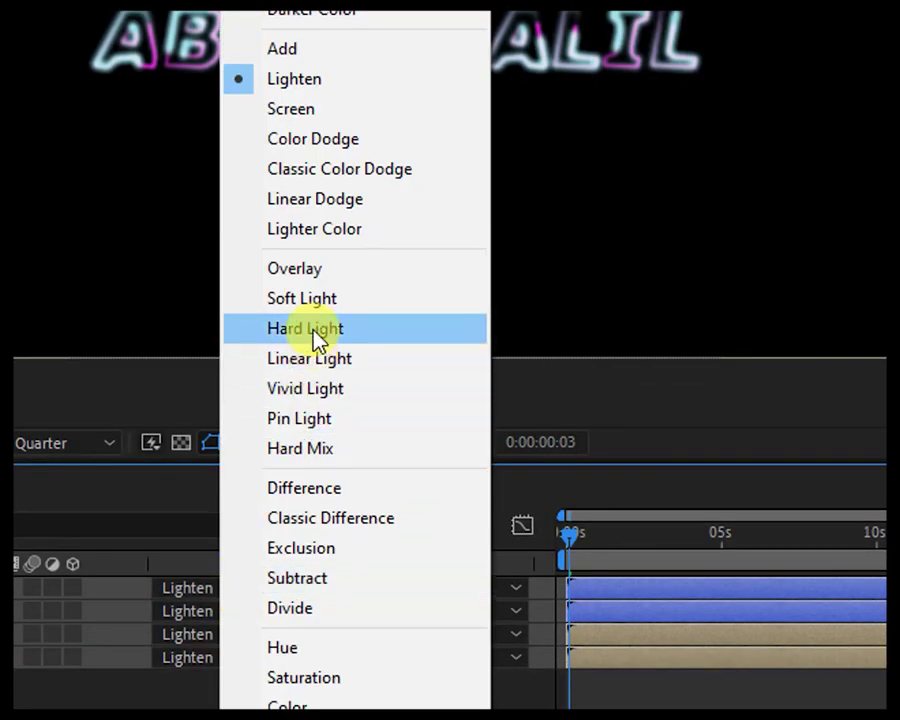
click(312, 272)
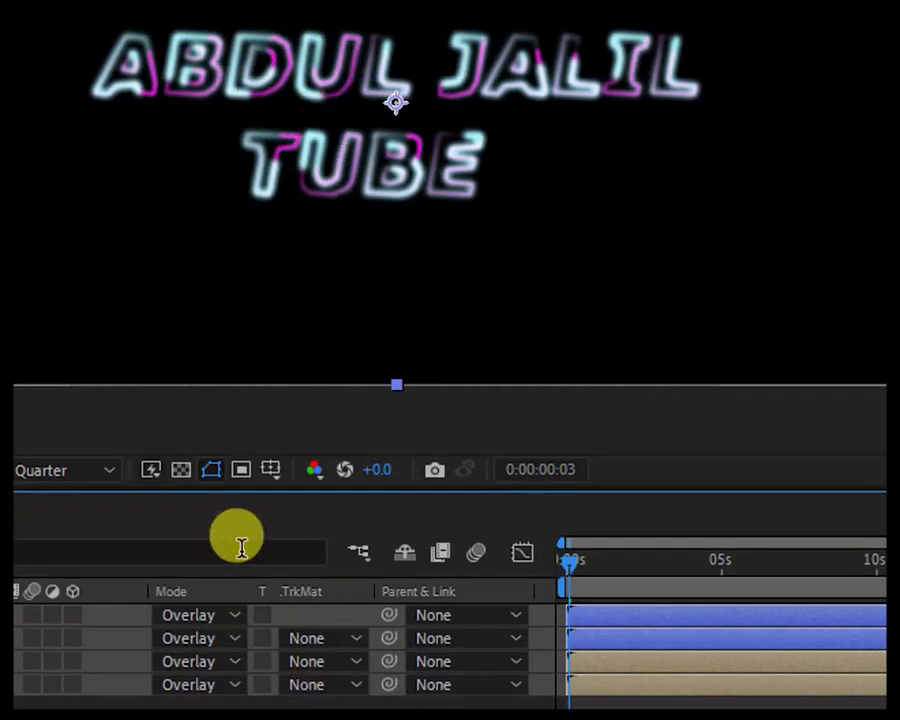
- Try Linear Burn, Normal and Lighten, then settle all four layers on Add
click(235, 618)
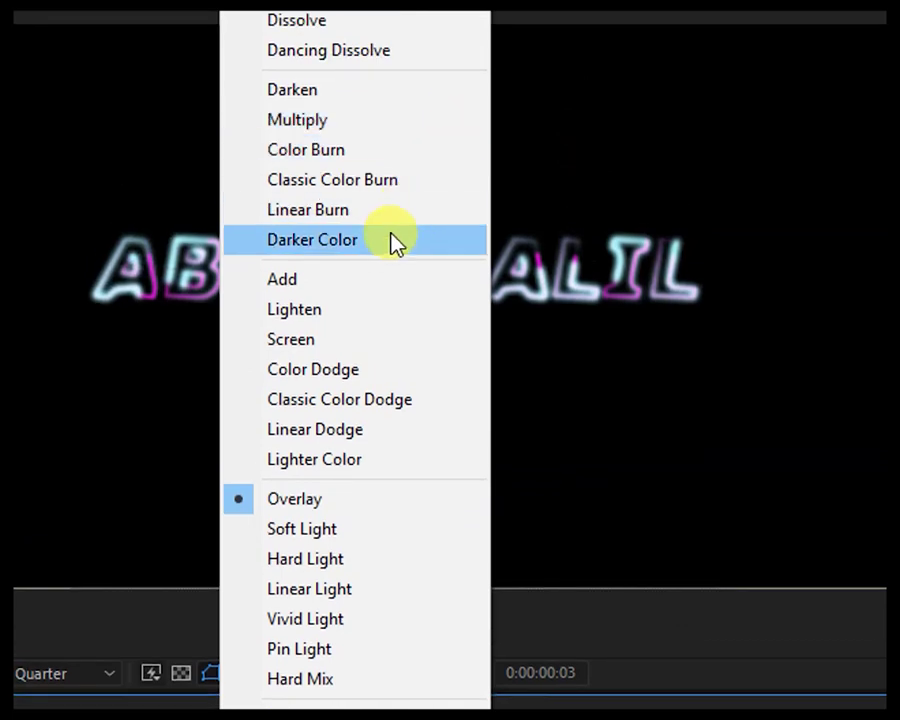
click(390, 218)
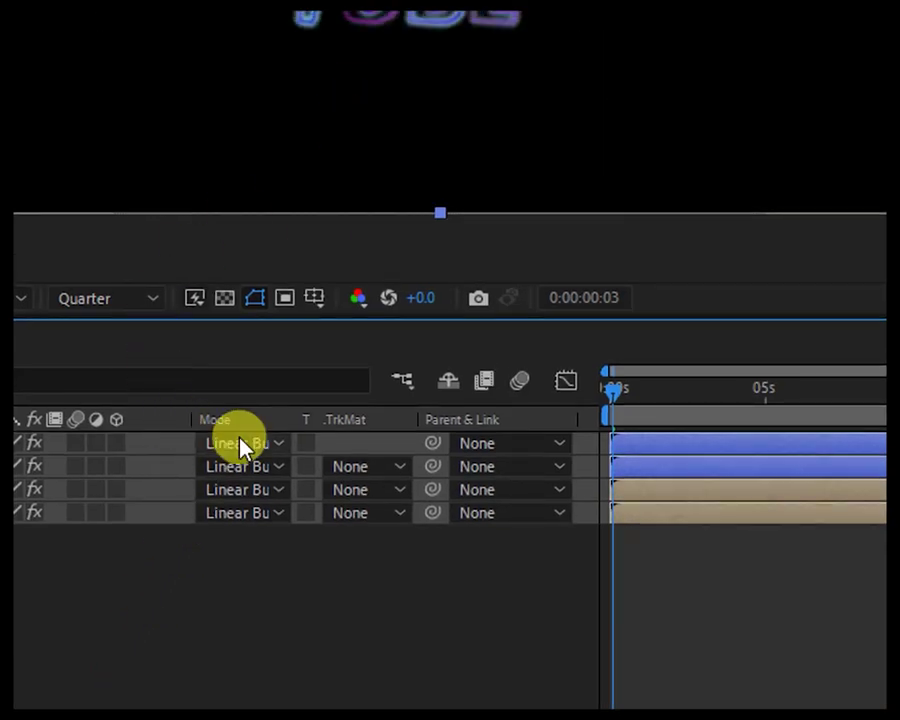
click(243, 445)
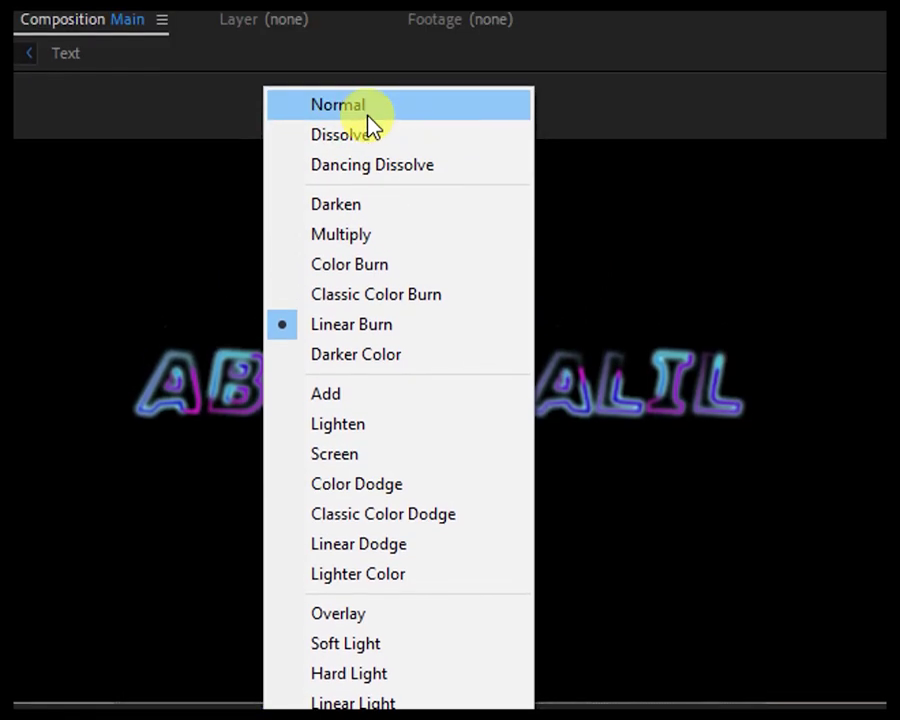
click(367, 113)
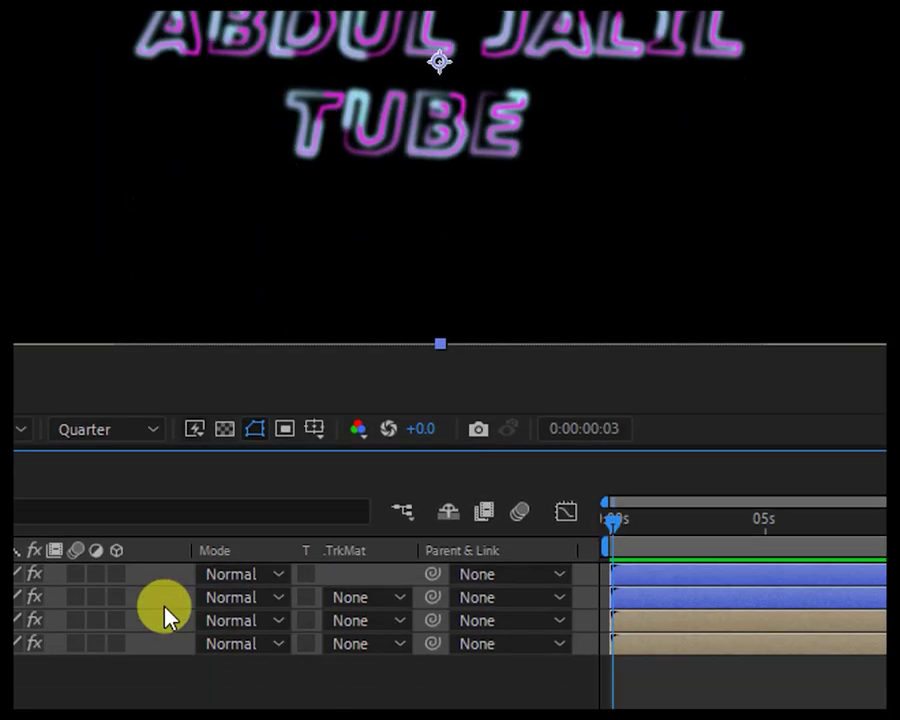
click(248, 582)
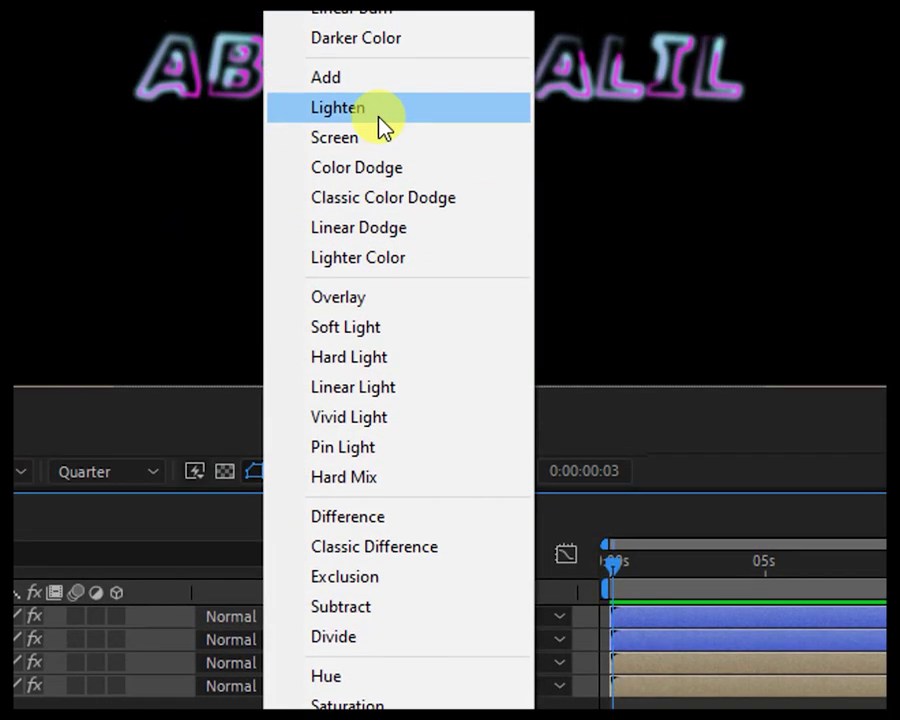
click(380, 113)
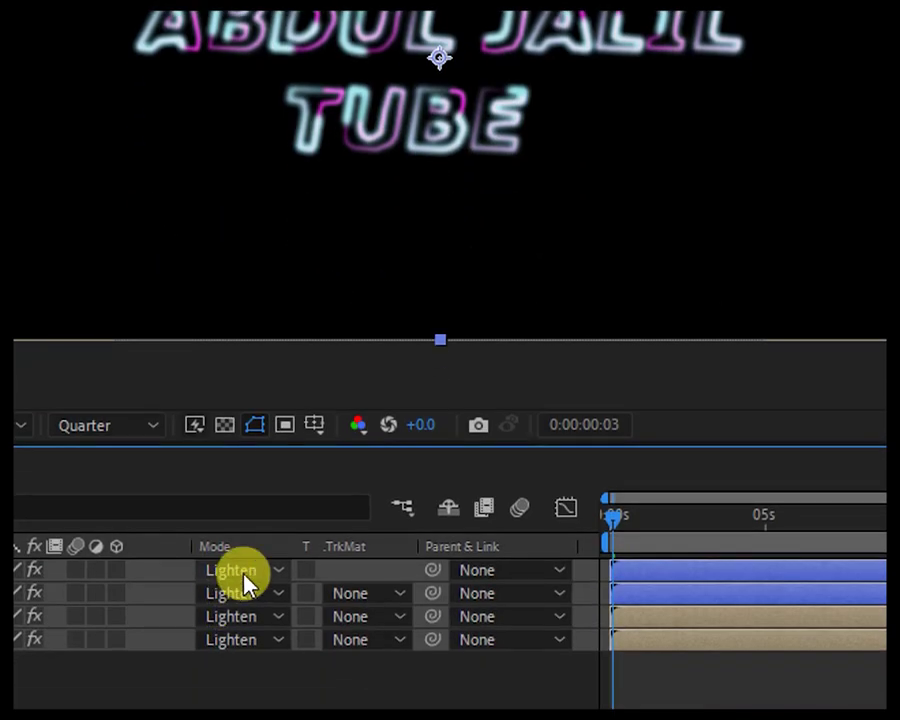
click(243, 576)
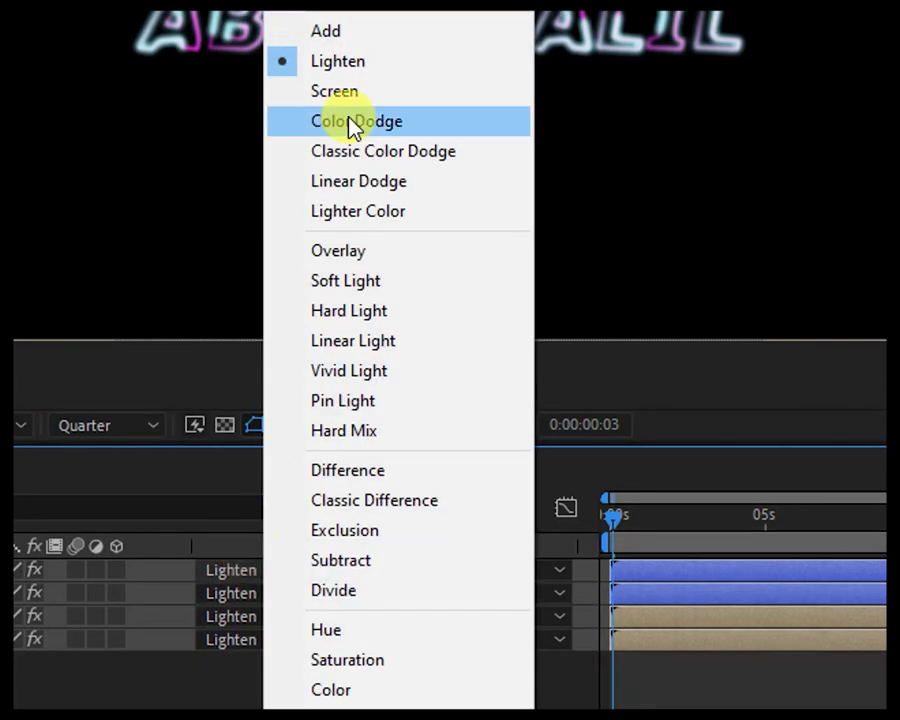
click(360, 33)
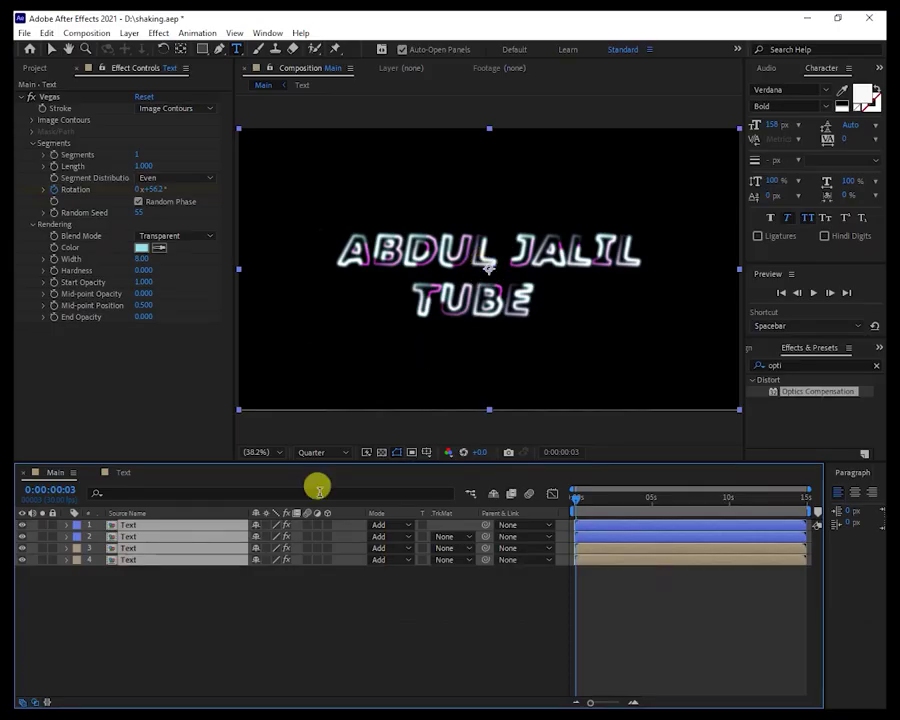
drag(575, 496, 638, 497)
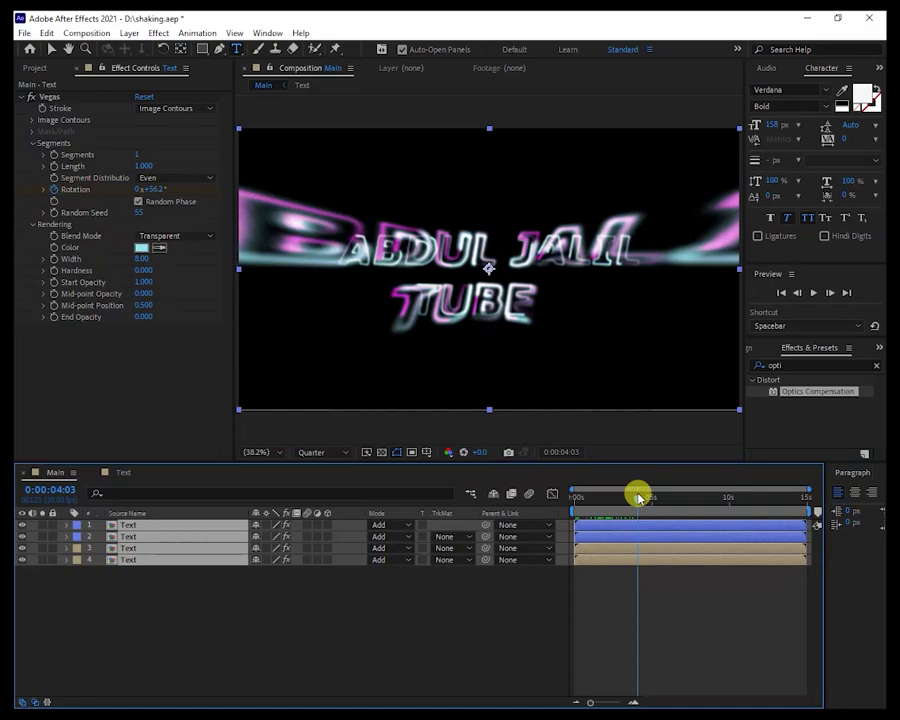
drag(638, 497, 562, 496)
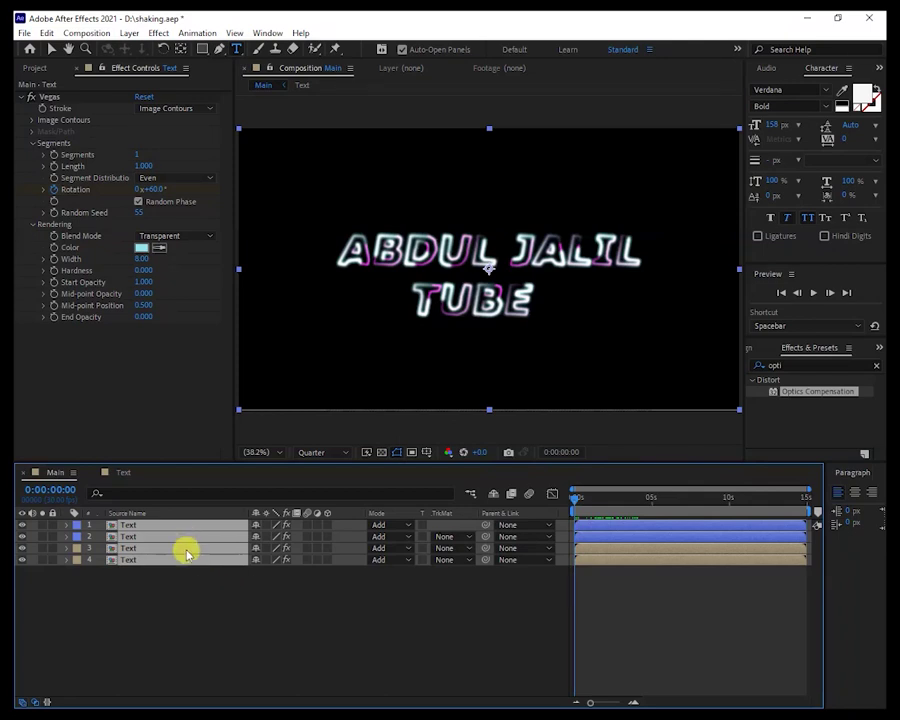
- Inspect the Effect Controls of each of the four Text layers in turn
click(227, 659)
click(135, 528)
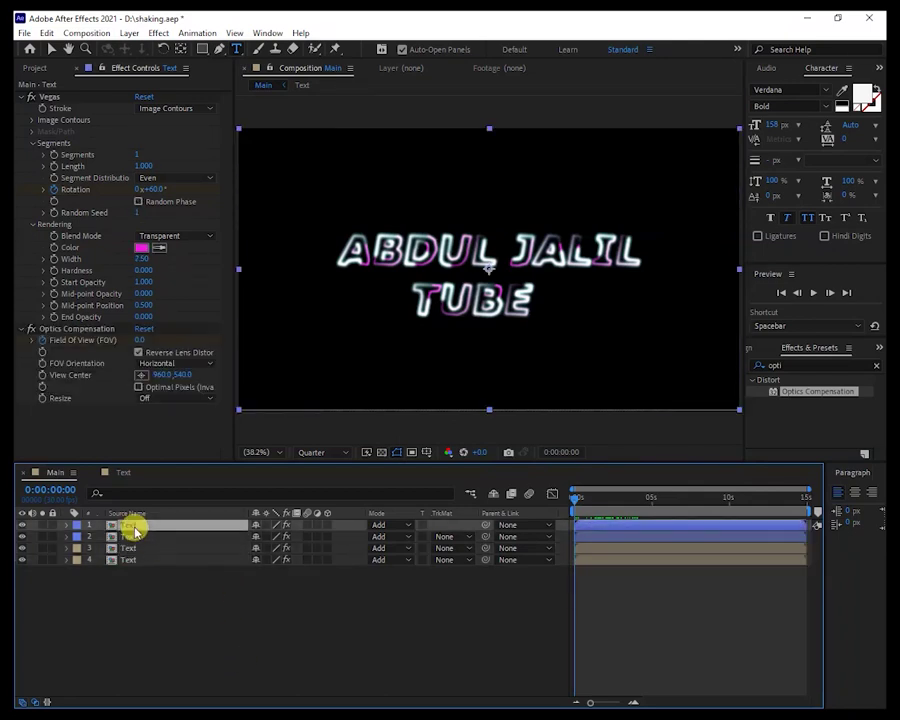
click(140, 537)
click(139, 548)
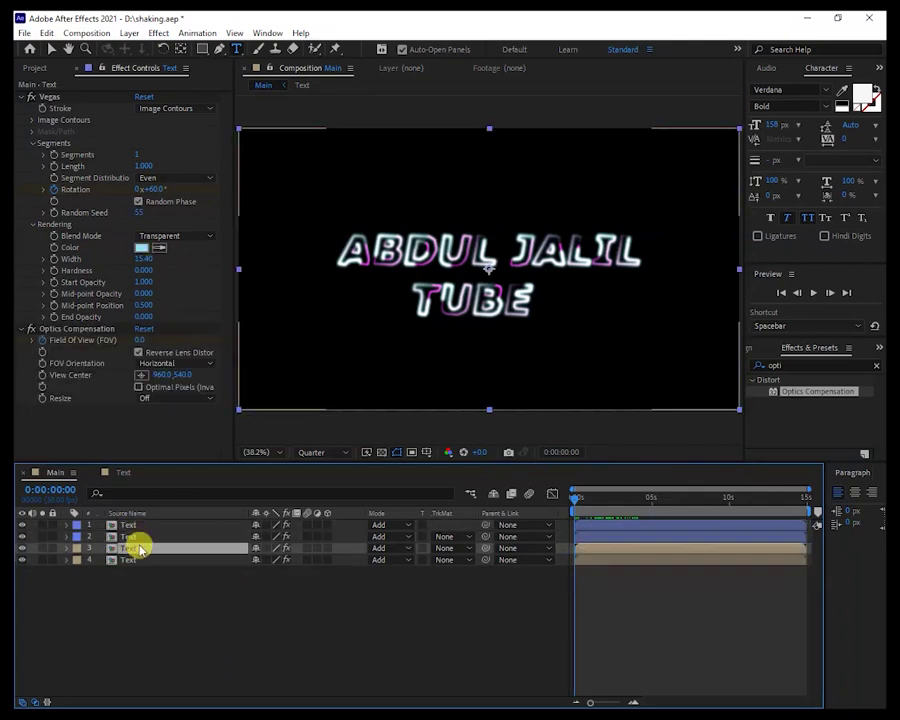
click(137, 560)
click(127, 526)
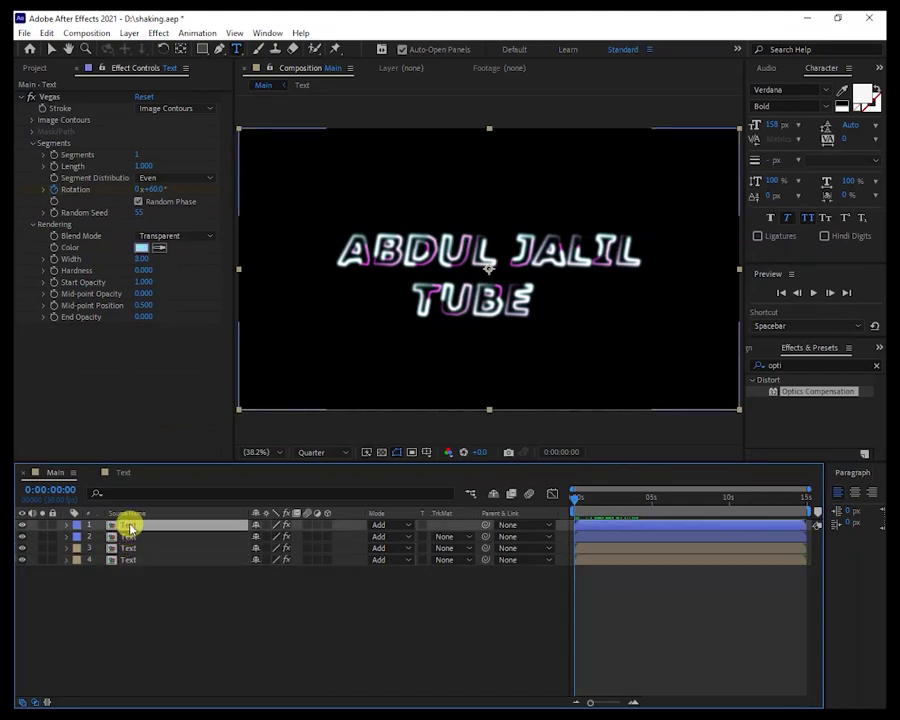
click(131, 536)
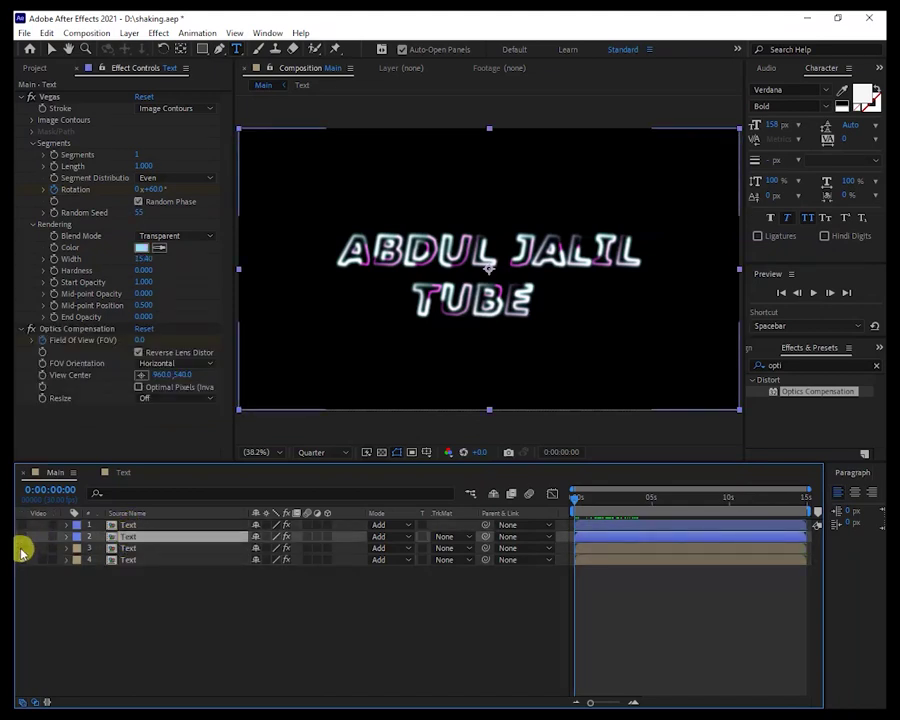
- Hide all layers, switch layers 1 and 2 back on, and select both
click(20, 563)
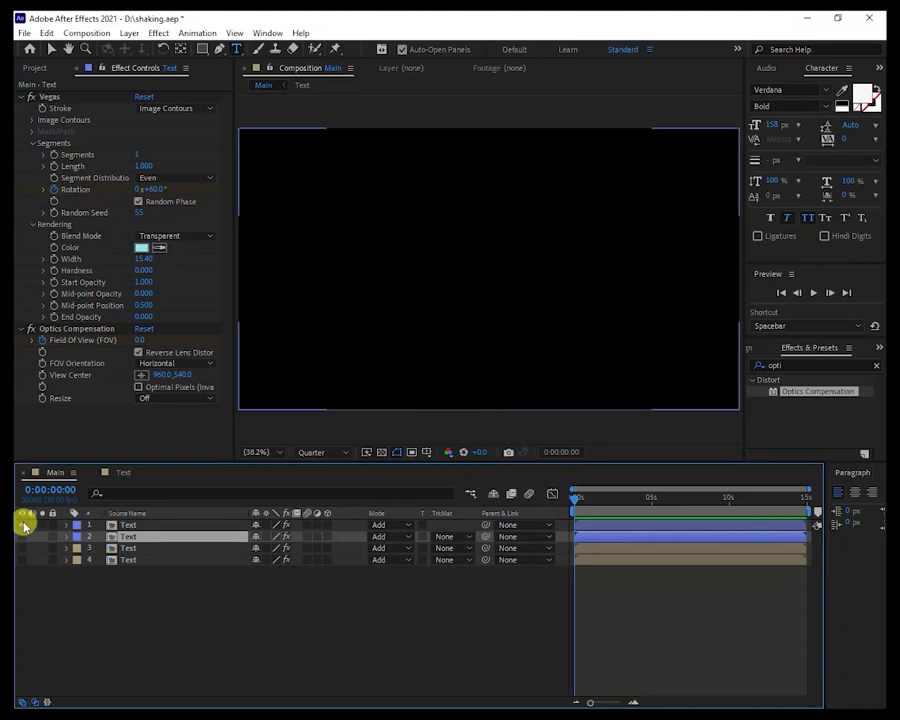
click(22, 525)
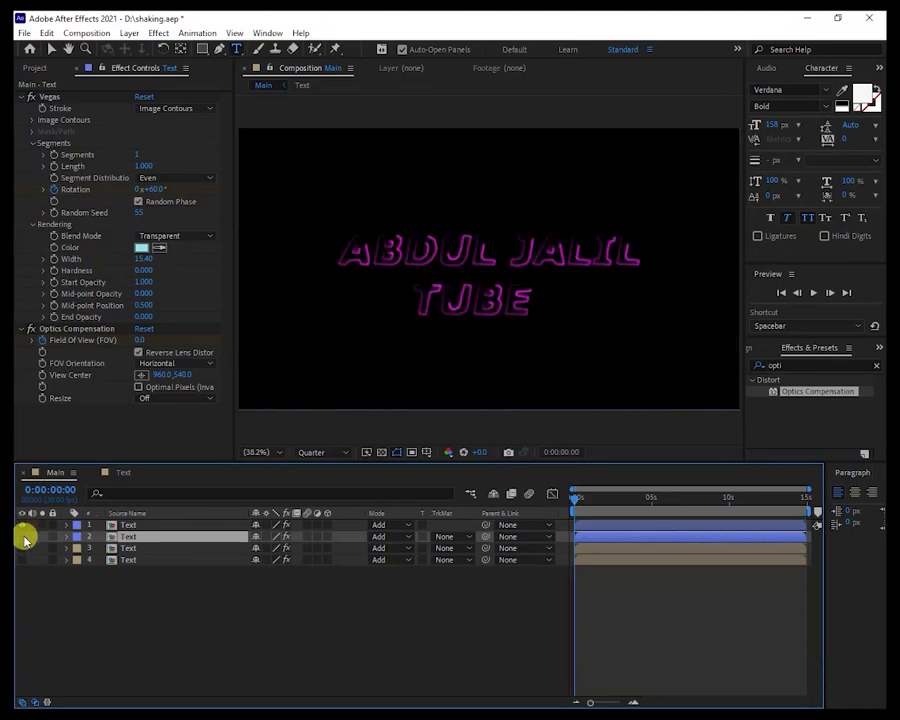
click(22, 537)
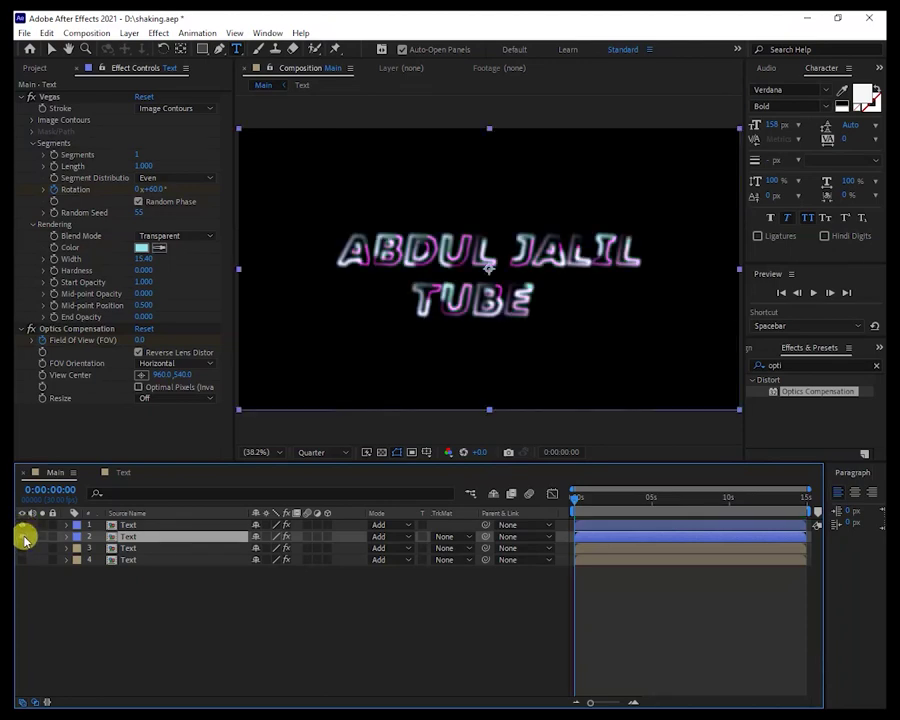
shift+click(150, 525)
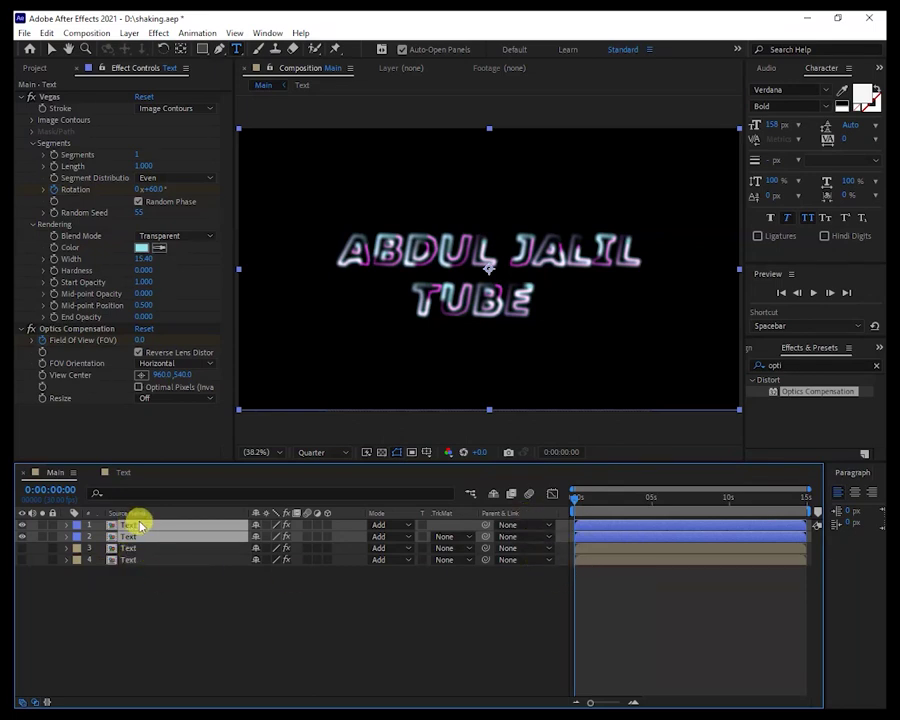
- Keyframe both top layers' Opacity from 0% at the start to 100% near 4 seconds
key(t)
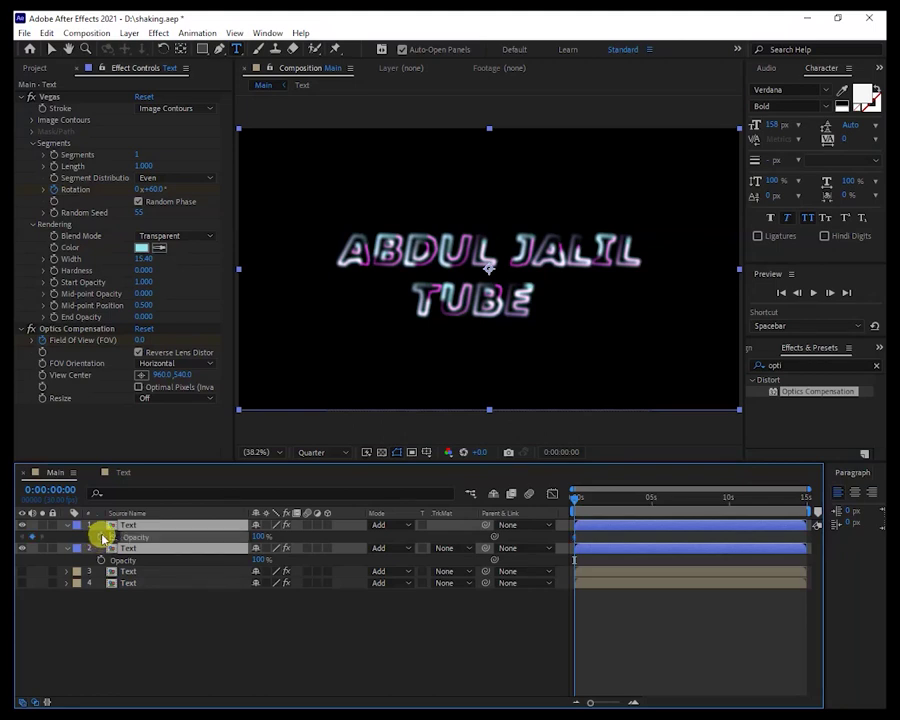
click(565, 533)
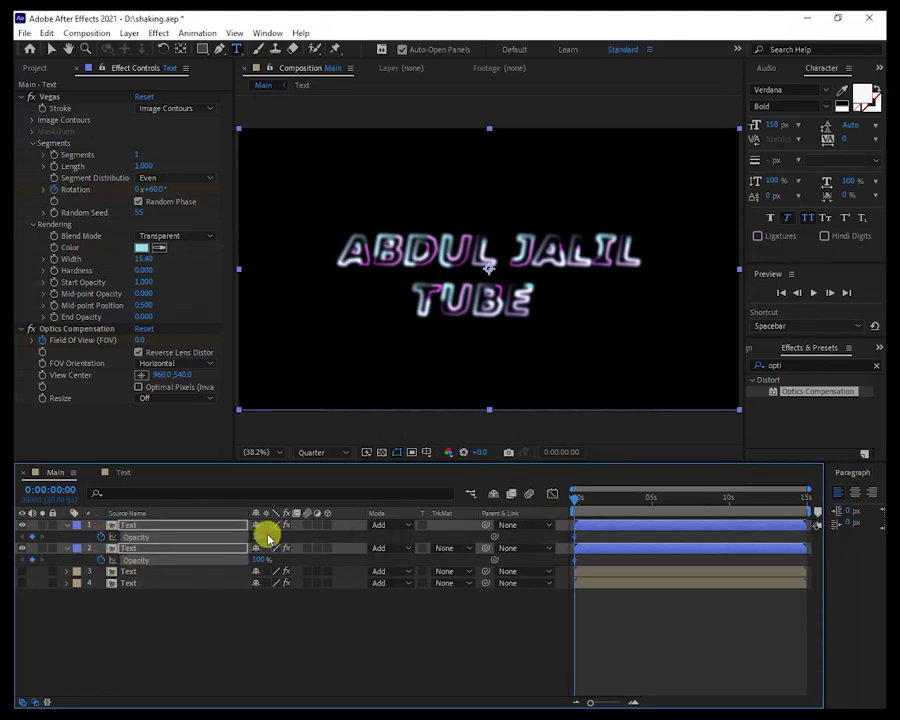
drag(255, 537, 131, 538)
drag(583, 501, 596, 501)
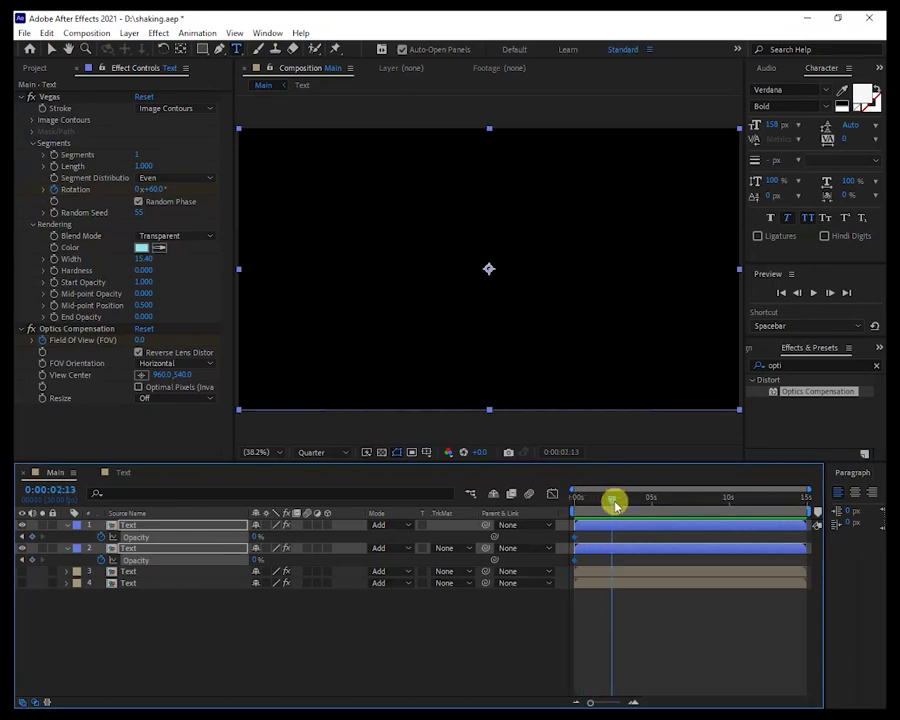
drag(247, 535, 388, 533)
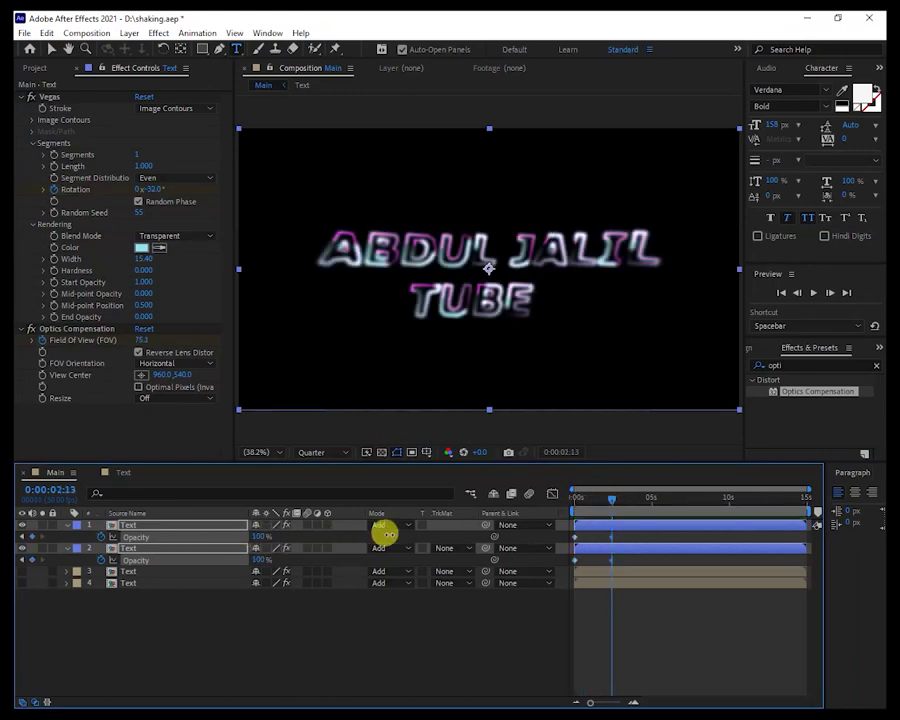
- Preview the fade-in several times, return to 0:00, and deselect the layers
drag(612, 505, 548, 515)
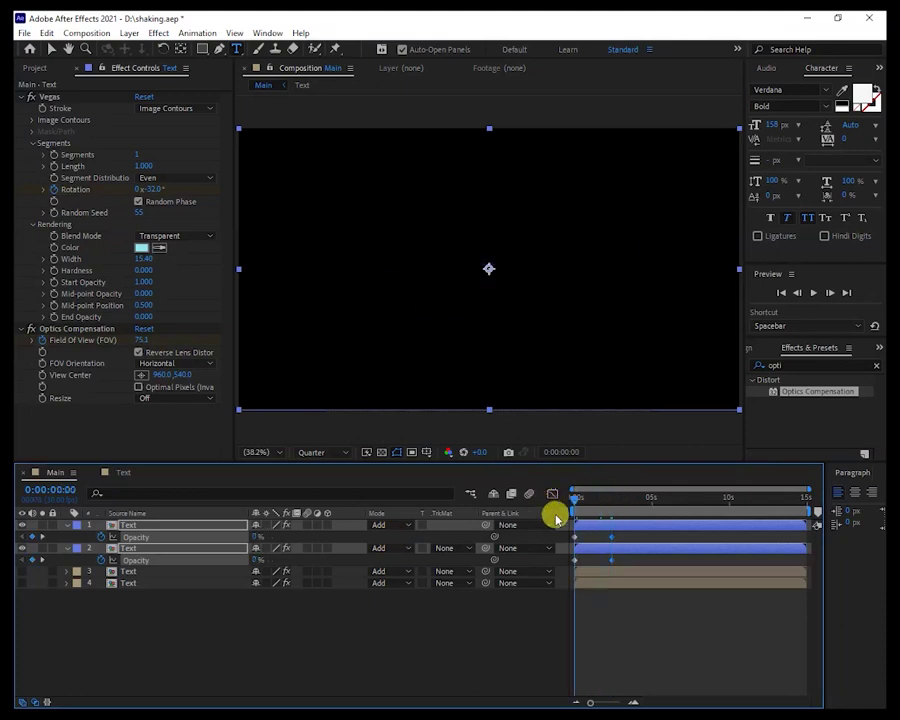
key(space)
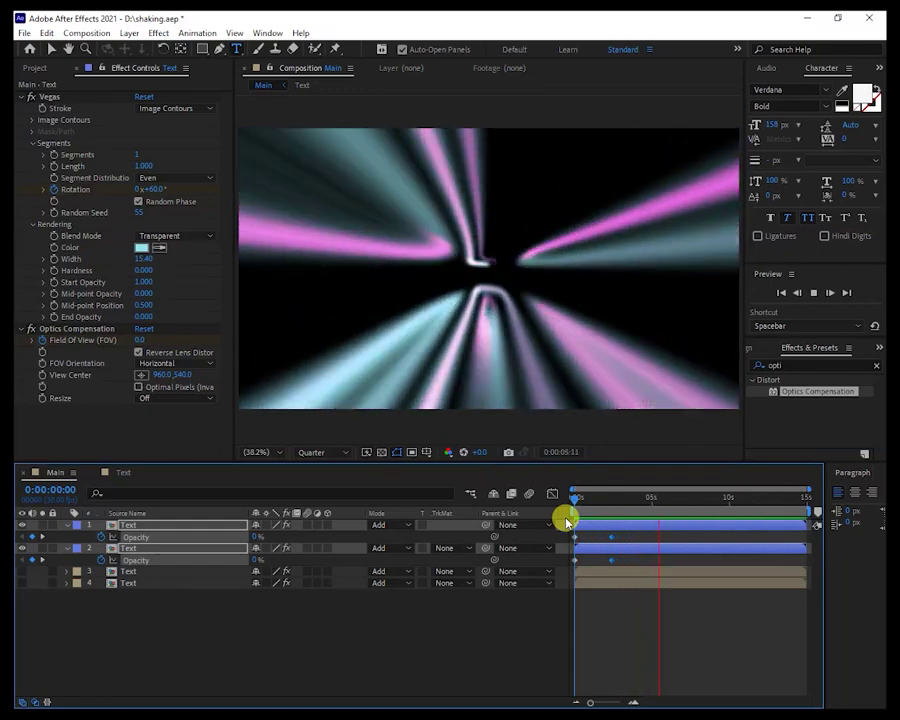
key(space)
drag(674, 496, 566, 552)
key(space)
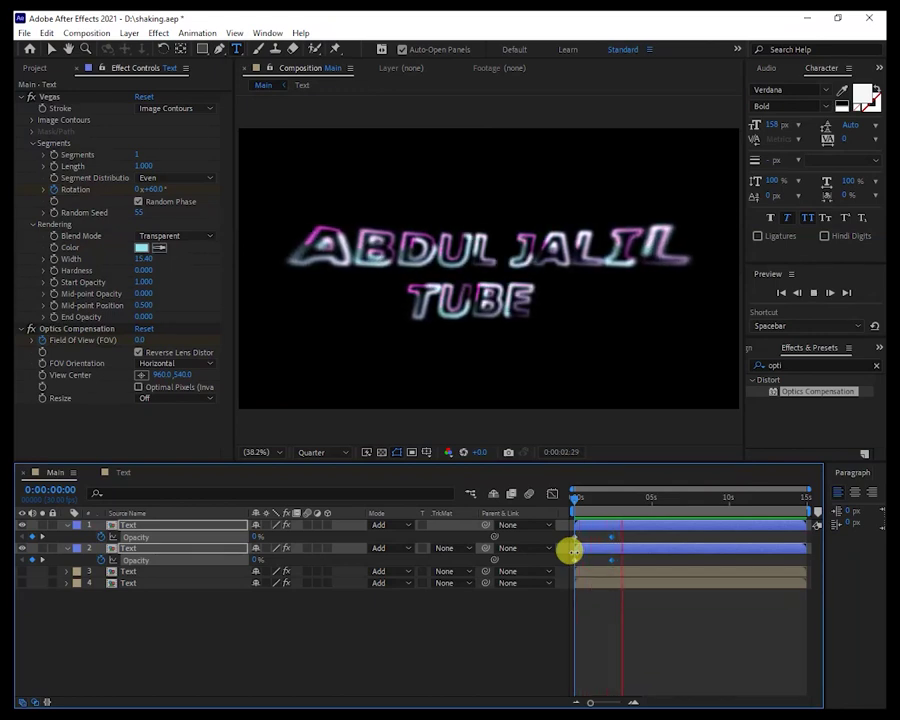
key(space)
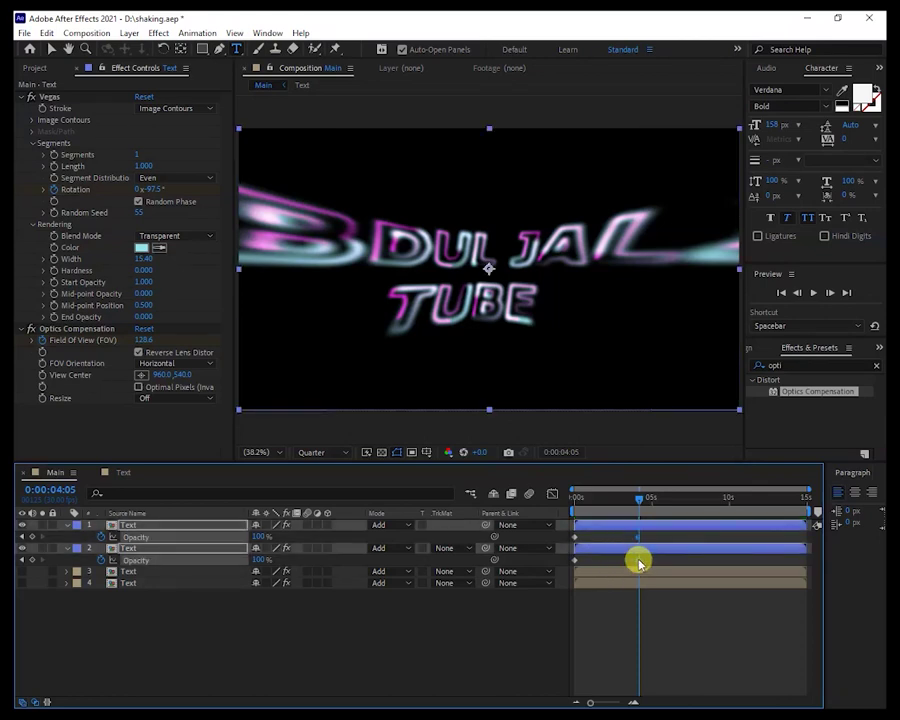
drag(636, 495, 572, 510)
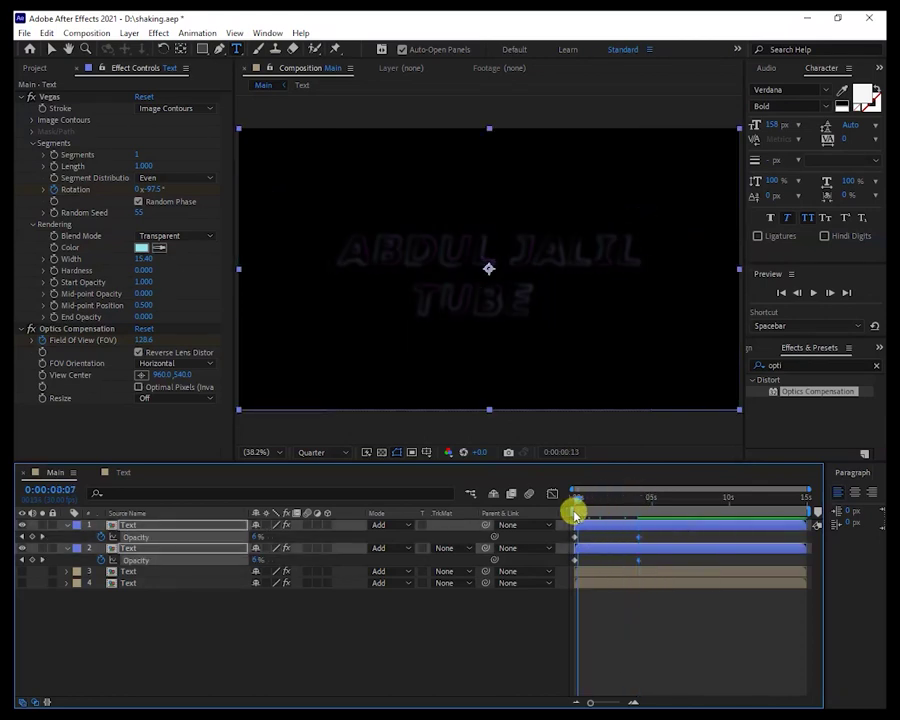
key(space)
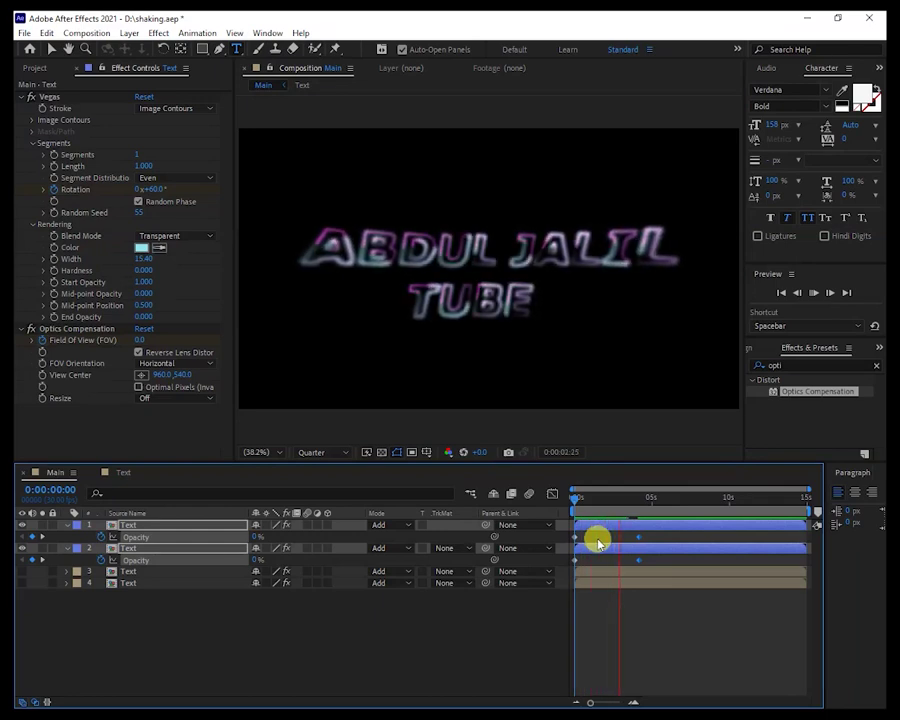
click(637, 500)
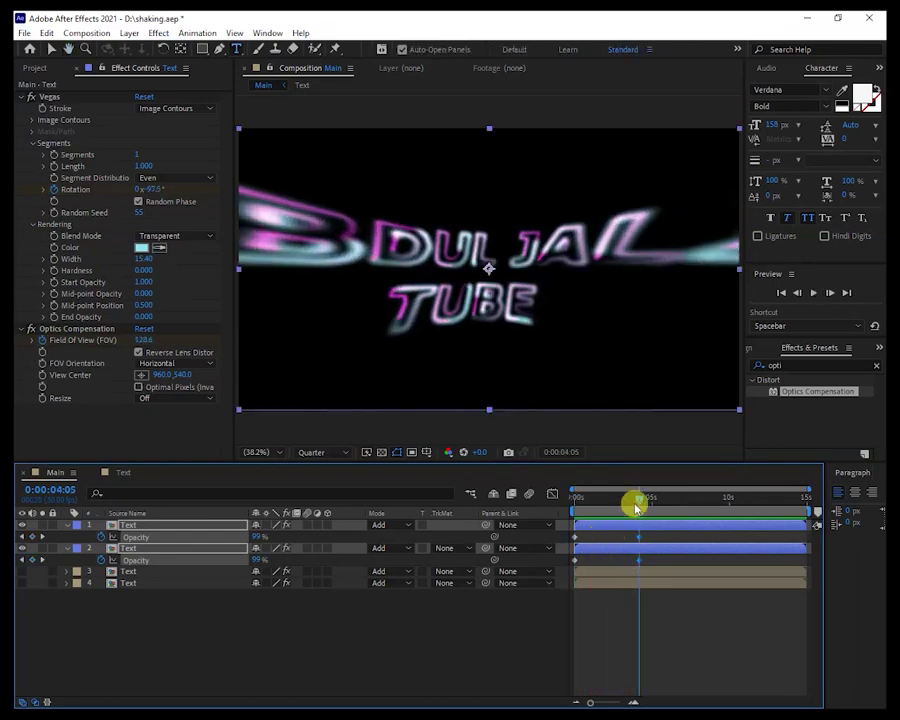
drag(634, 500, 575, 506)
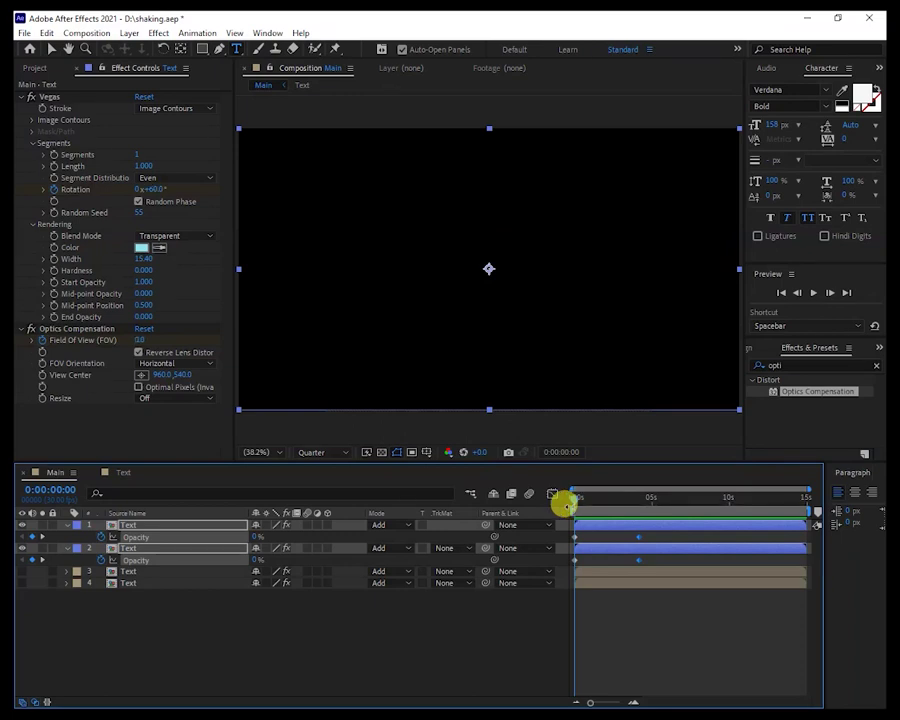
click(191, 643)
- Collapse layers 1–2 and drag the Text composition from the Project panel to the top of Main
click(66, 526)
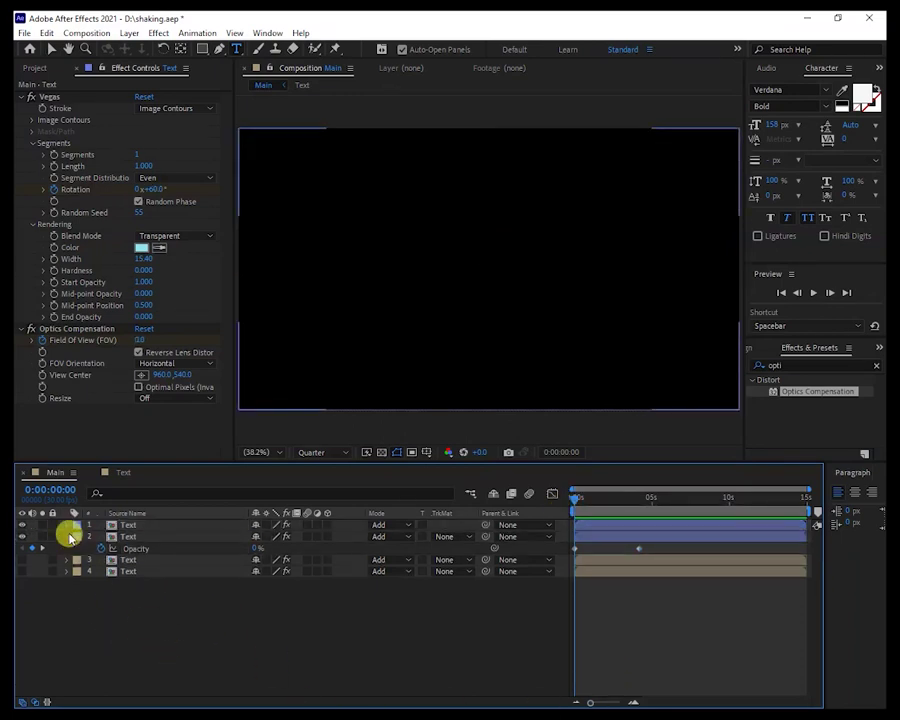
click(66, 538)
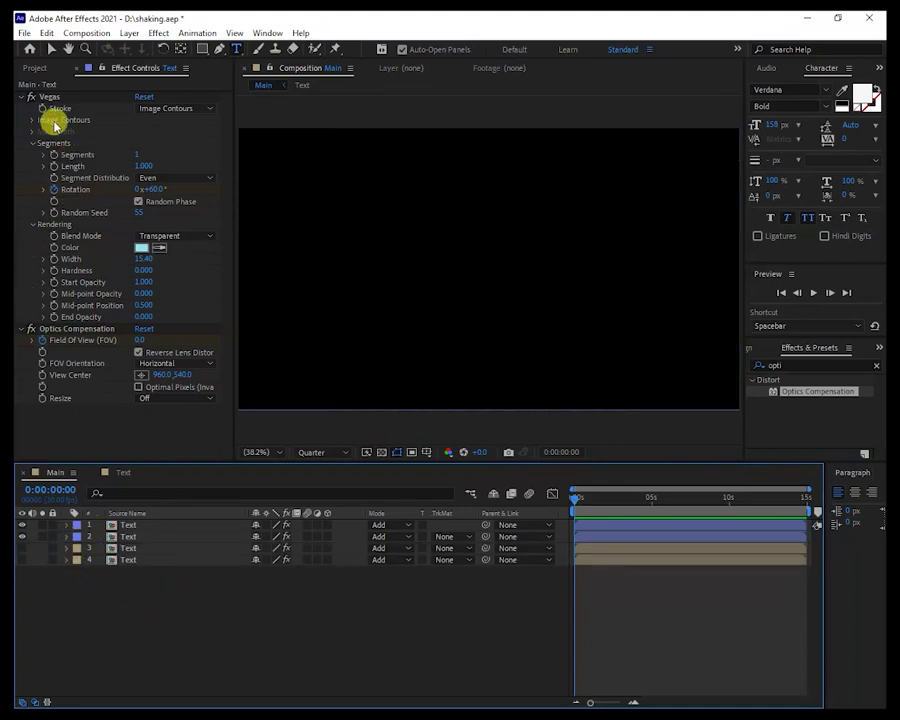
click(36, 68)
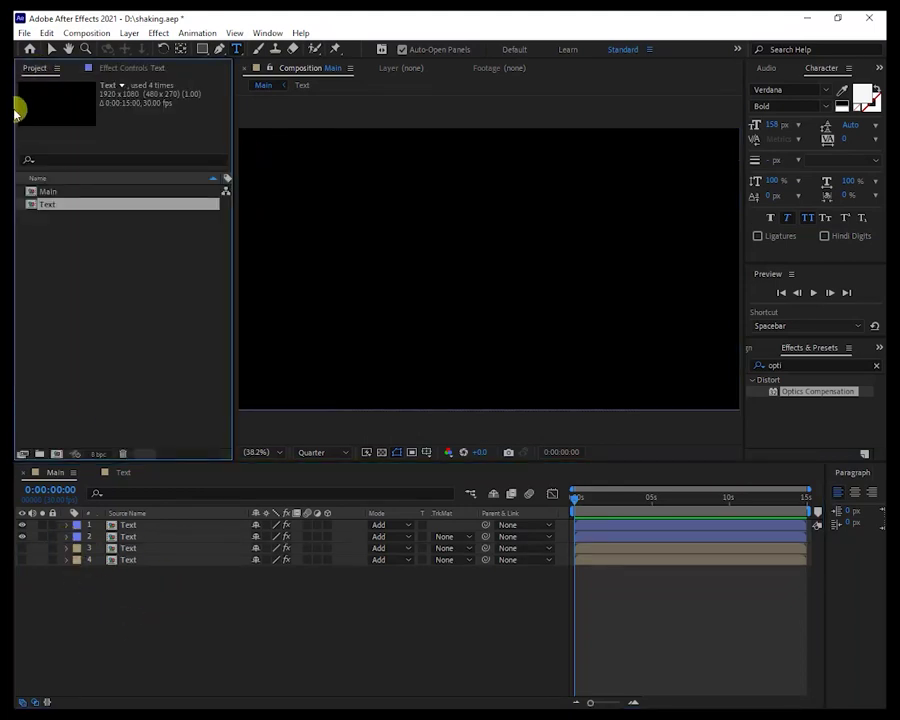
click(54, 204)
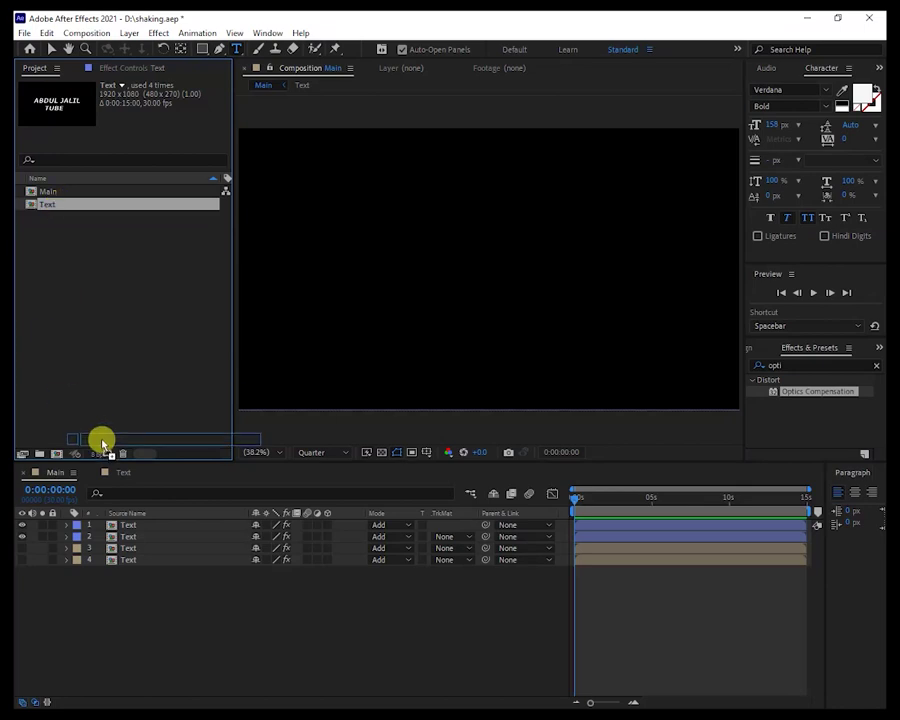
mouse_move(118, 508)
mouse_down()
mouse_move(110, 506)
mouse_move(130, 524)
mouse_up()
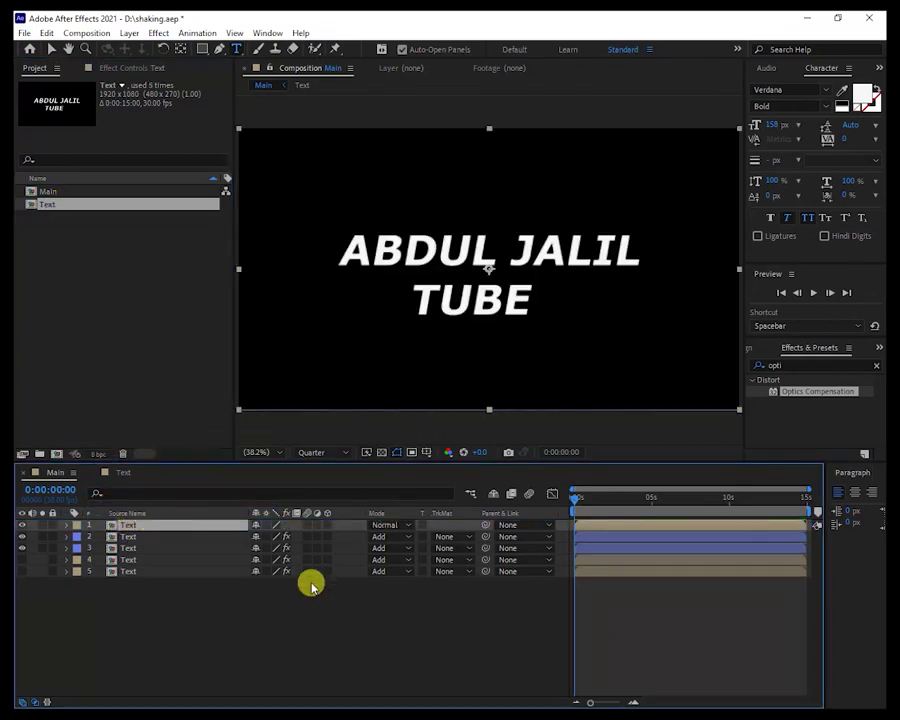
- Search 'linear' in Effects & Presets and drop Linear Wipe onto the new top layer
click(792, 365)
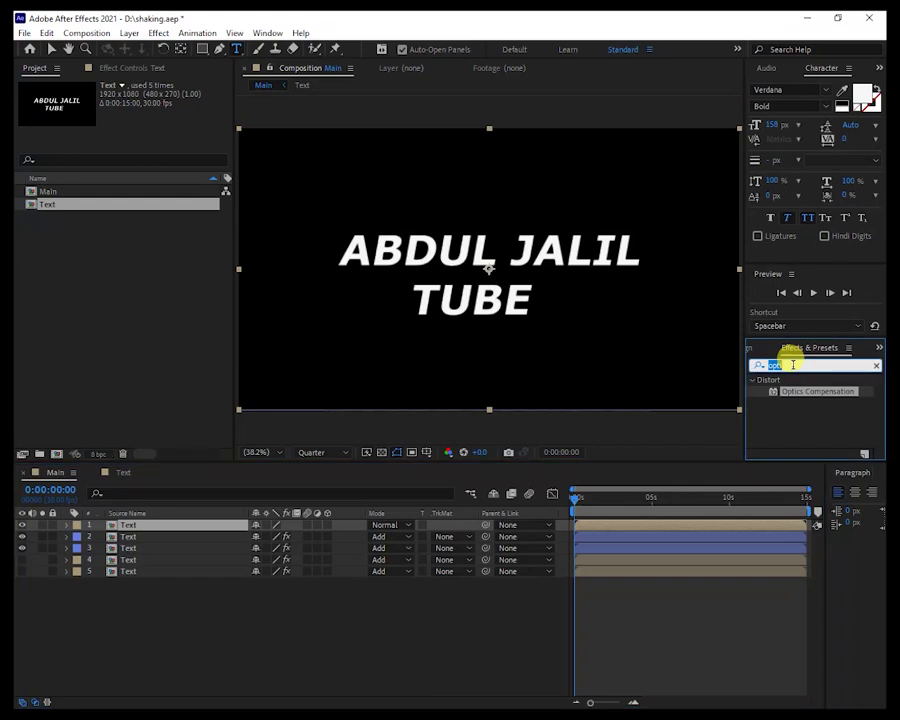
text(lin)
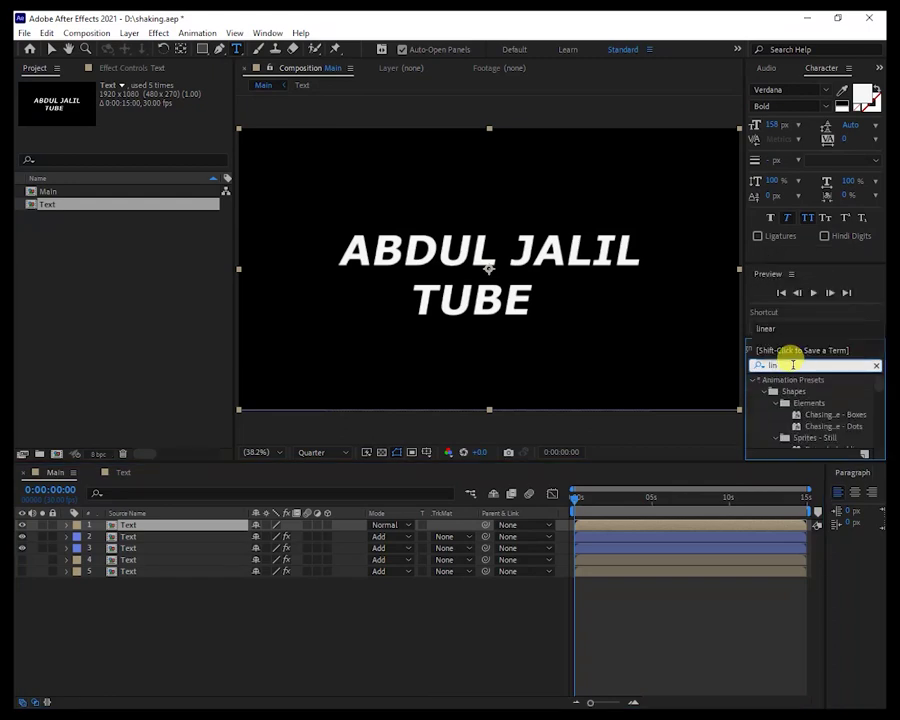
text(ear)
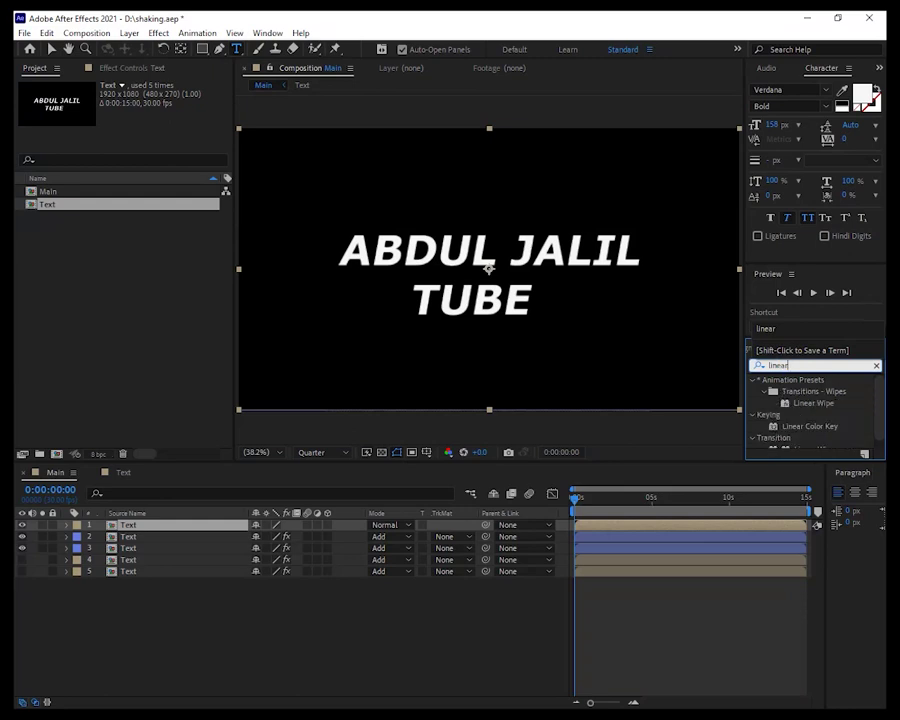
click(813, 404)
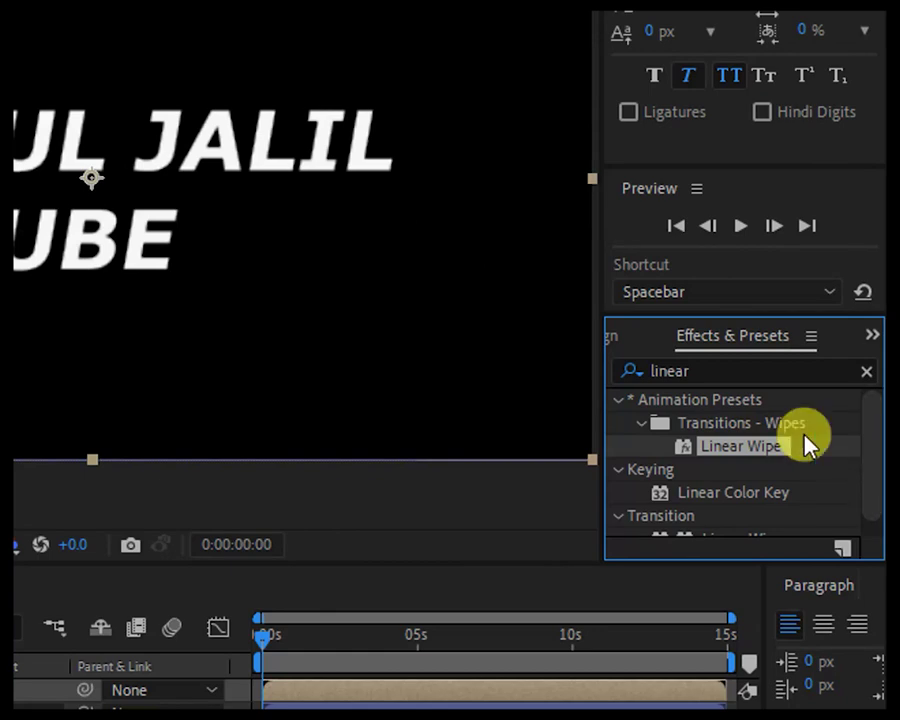
drag(735, 450, 33, 600)
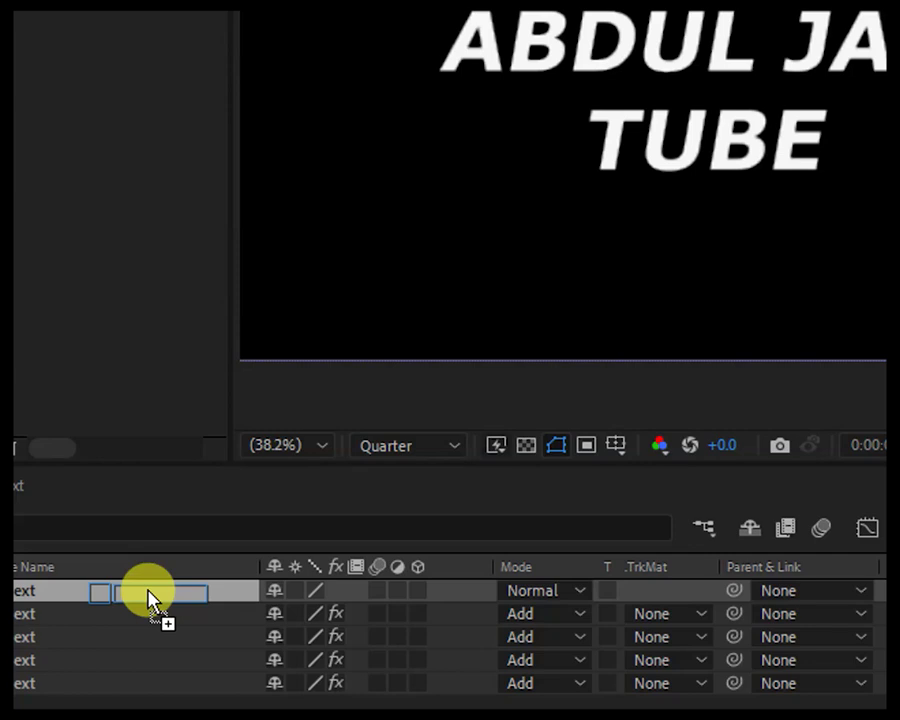
drag(150, 600, 166, 596)
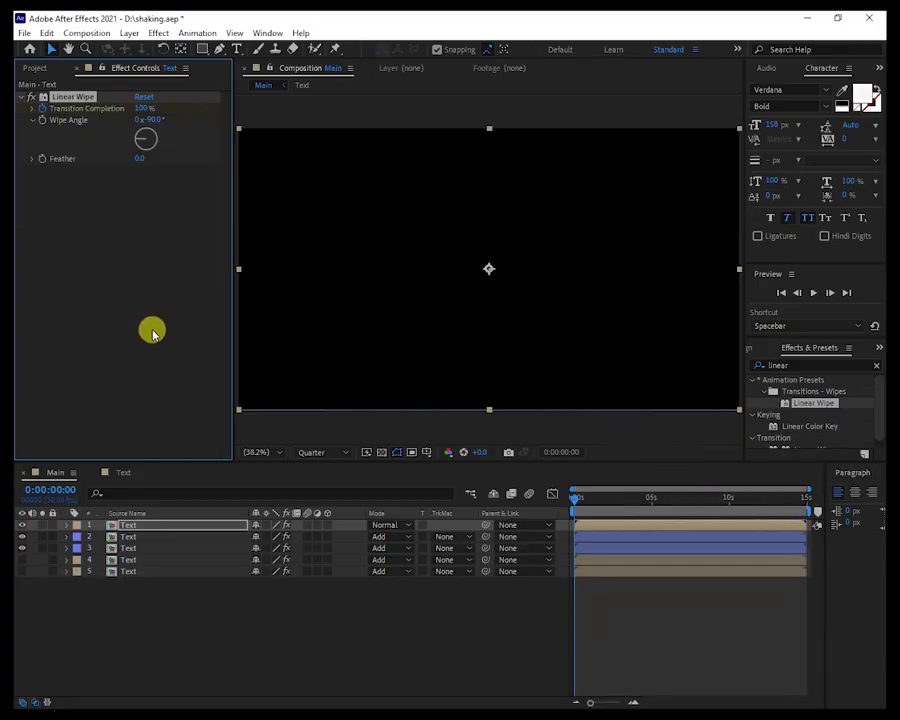
- Keyframe the Linear Wipe Transition Completion from 100% down to 0% to reveal the title
drag(574, 500, 590, 504)
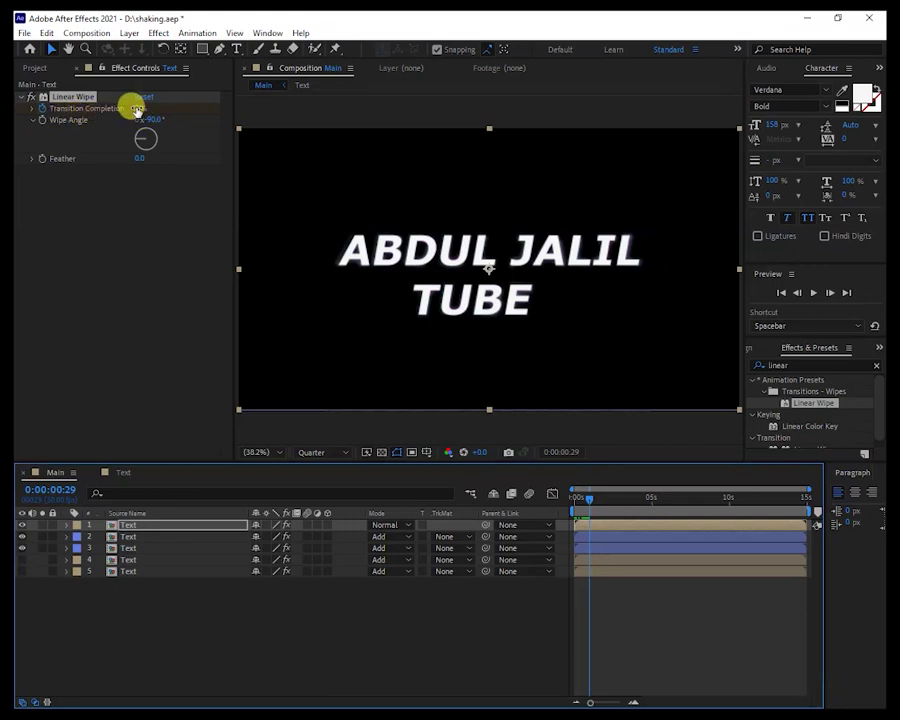
drag(133, 107, 163, 107)
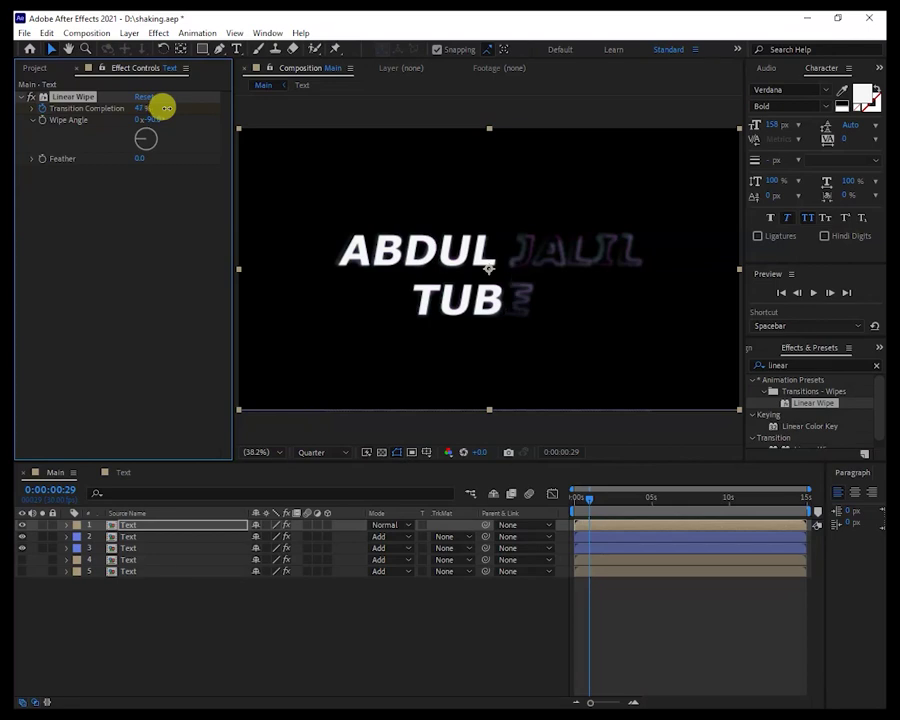
drag(163, 107, 115, 107)
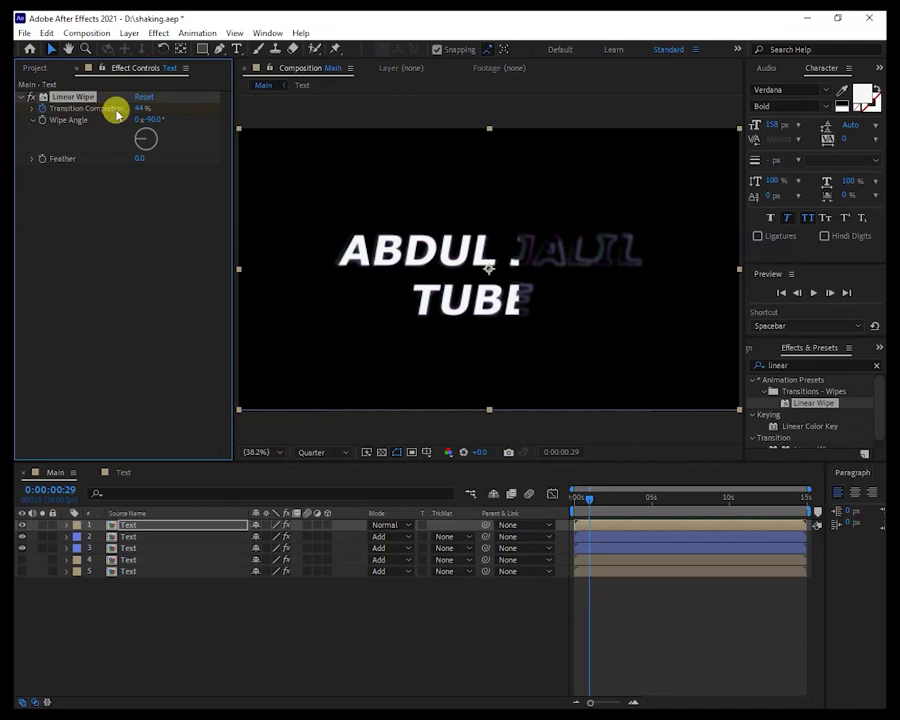
drag(588, 503, 617, 500)
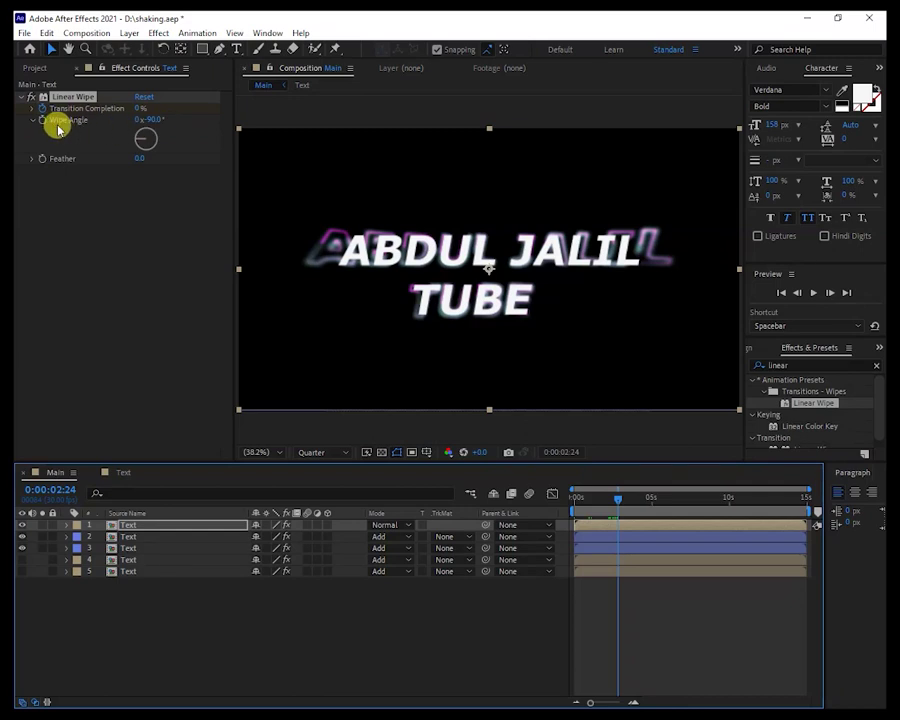
- Set the Wipe Angle to -73° and preview the wipe from the start
drag(148, 120, 105, 124)
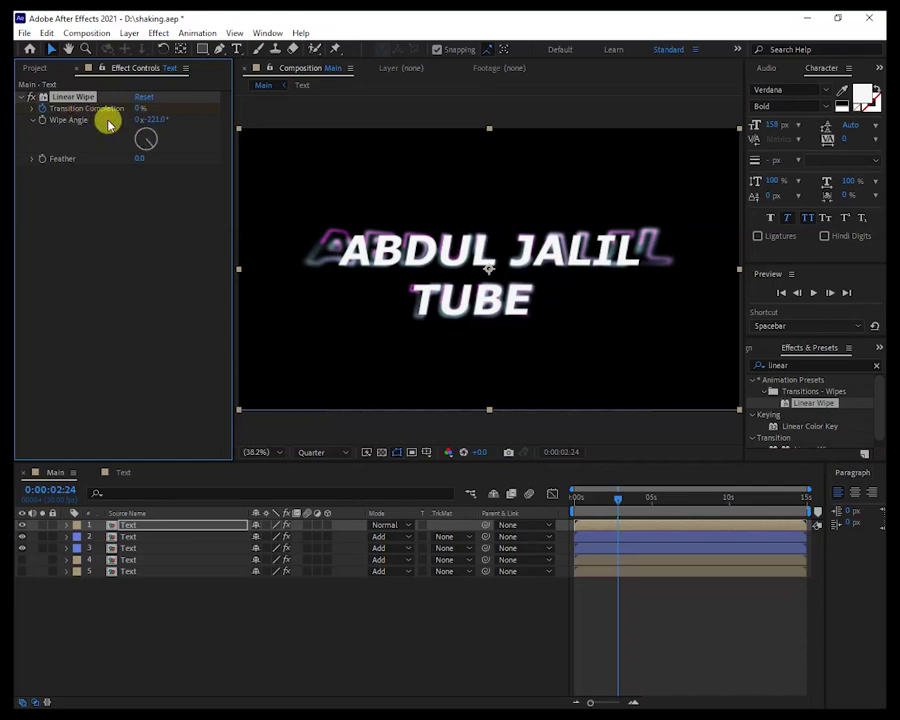
drag(105, 124, 157, 106)
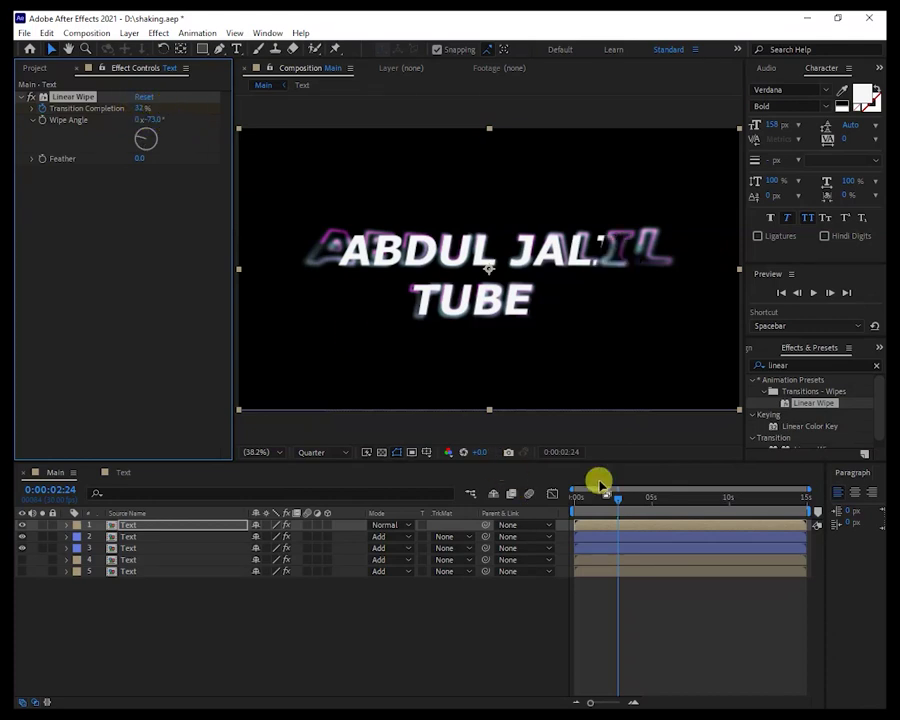
drag(613, 494, 559, 502)
key(space)
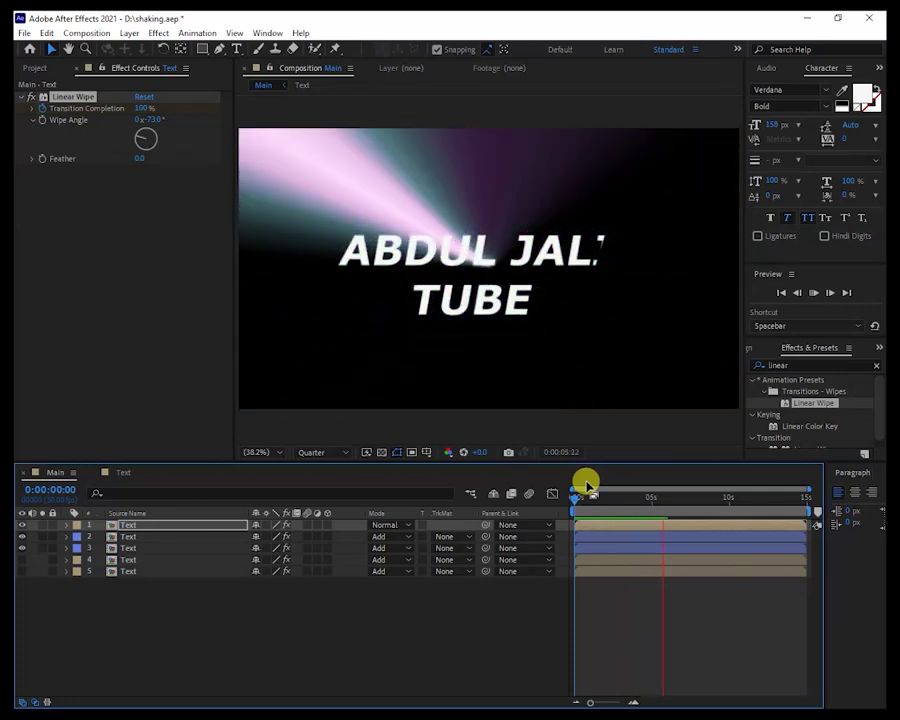
- Scrub and replay the wipe preview, stopping at 0:00:02:11
mouse_move(587, 484)
mouse_down()
mouse_move(692, 496)
mouse_move(573, 510)
mouse_up()
key(space)
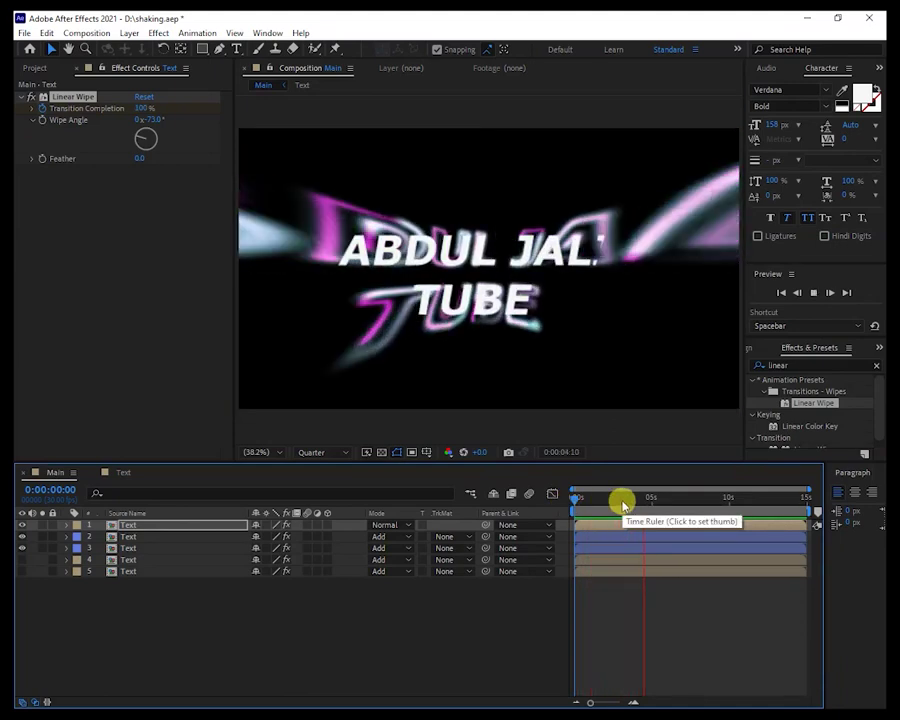
key(space)
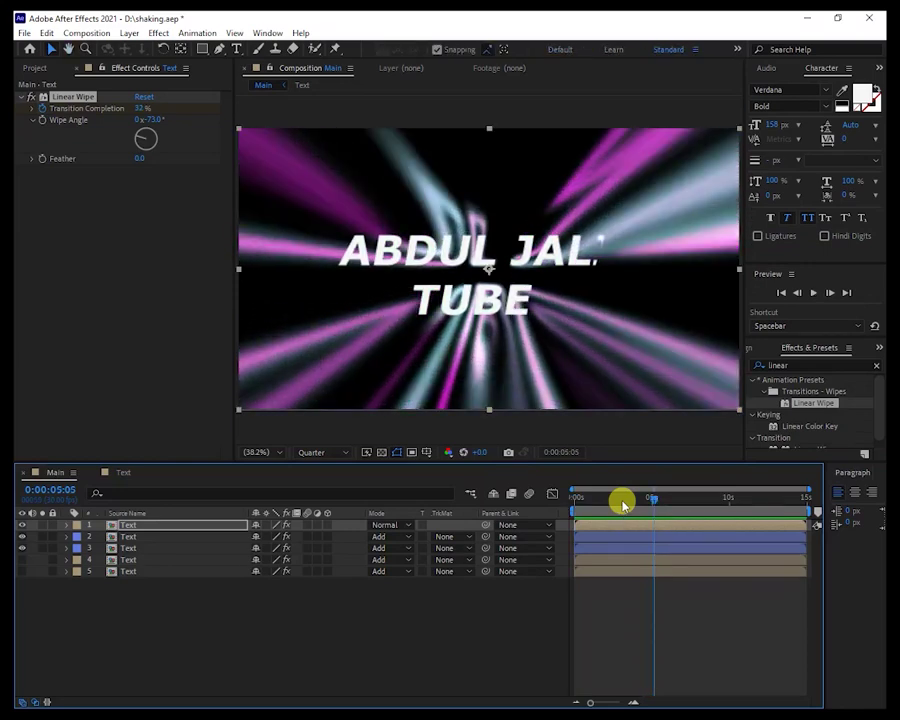
click(611, 498)
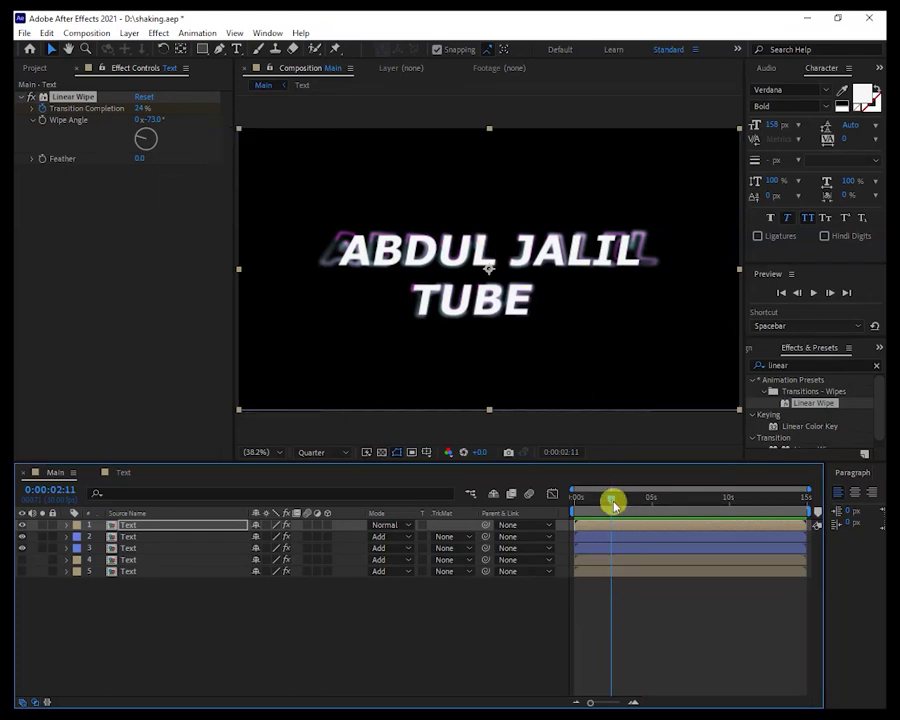
- Set Transition Completion to 100% at 0:00:02:11 and about 10% at the start
click(42, 110)
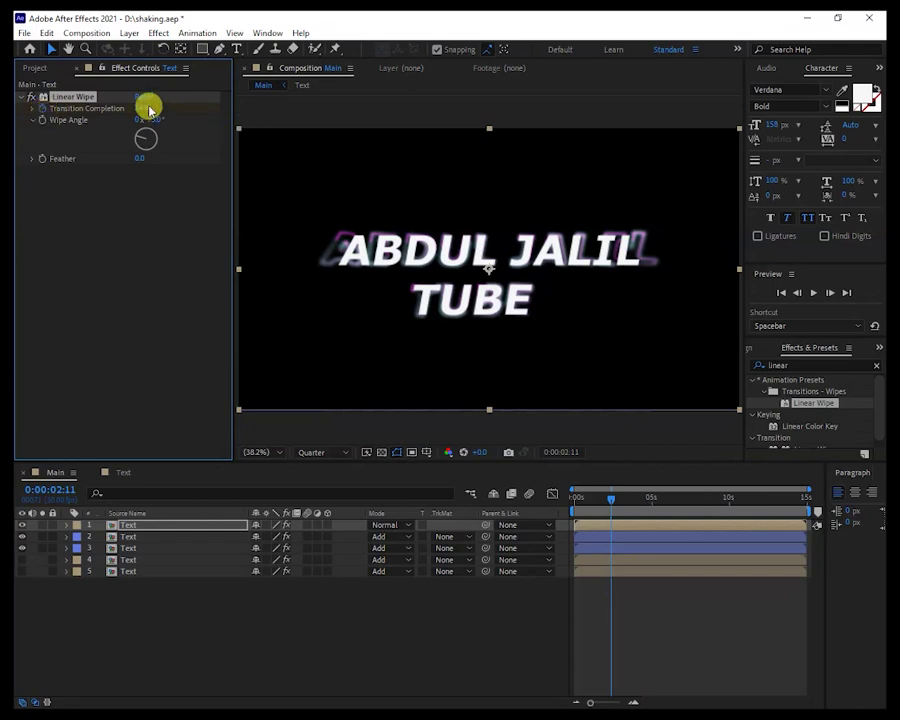
drag(135, 108, 200, 110)
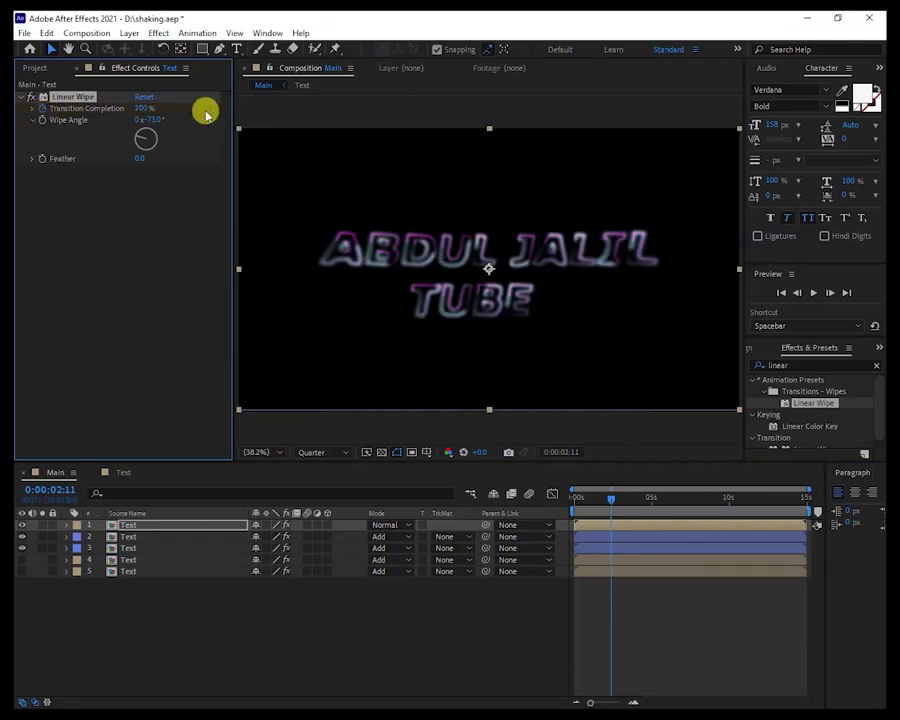
drag(611, 500, 572, 505)
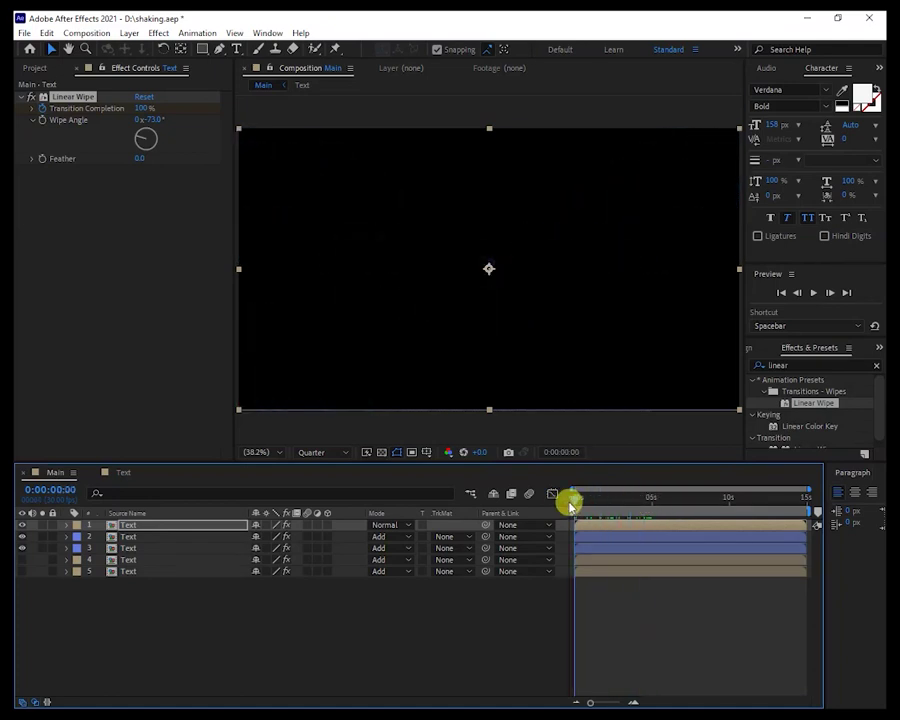
drag(141, 108, 27, 108)
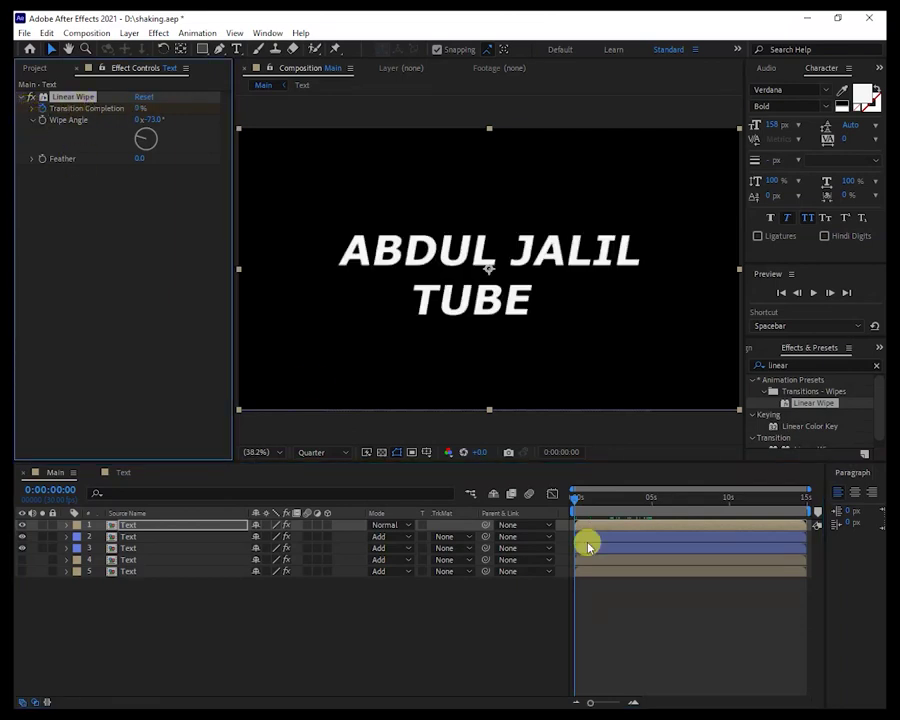
- Preview the wipe from the start, stopping at 0:00:04:13, and clear the effects search field
key(space)
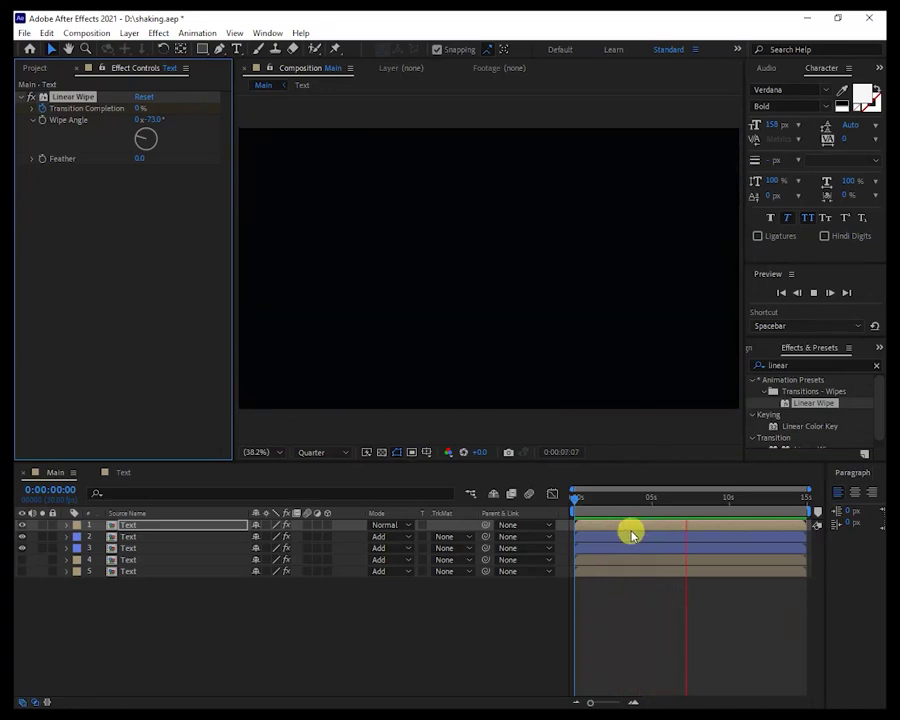
click(636, 524)
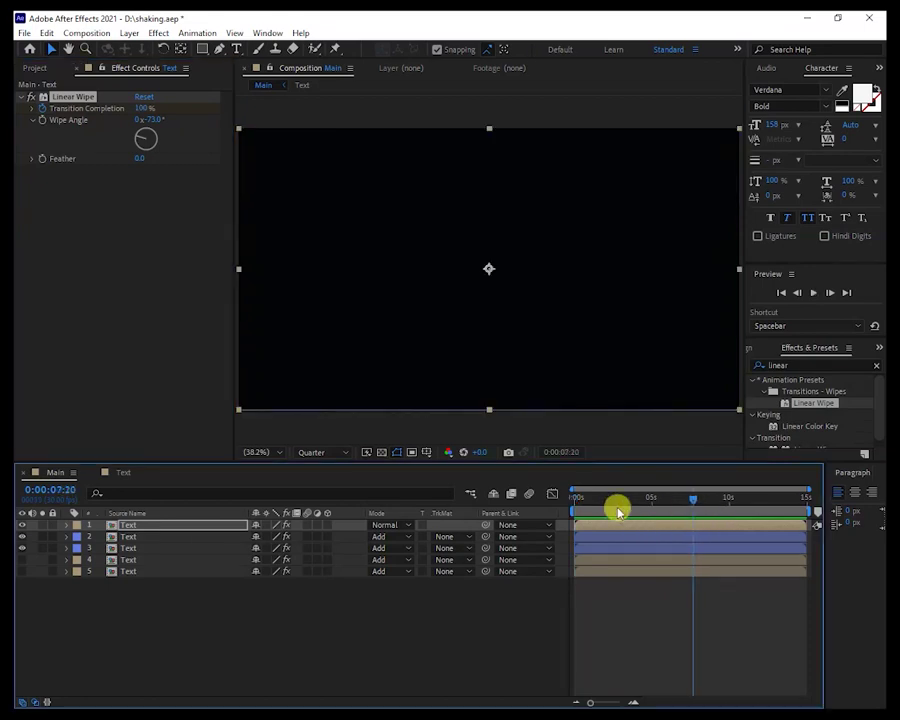
key(Home)
key(space)
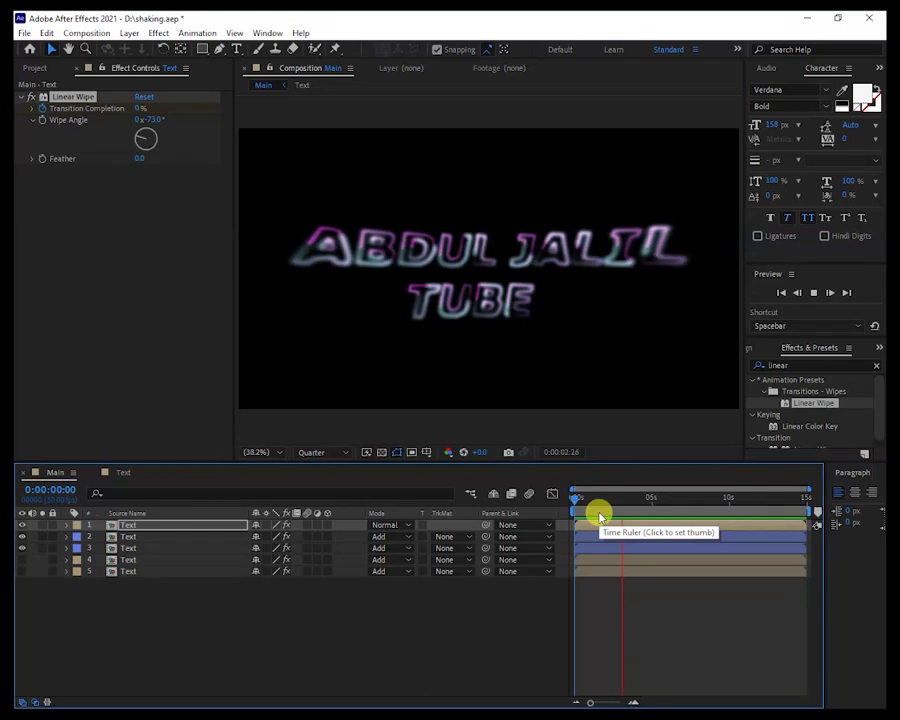
click(644, 513)
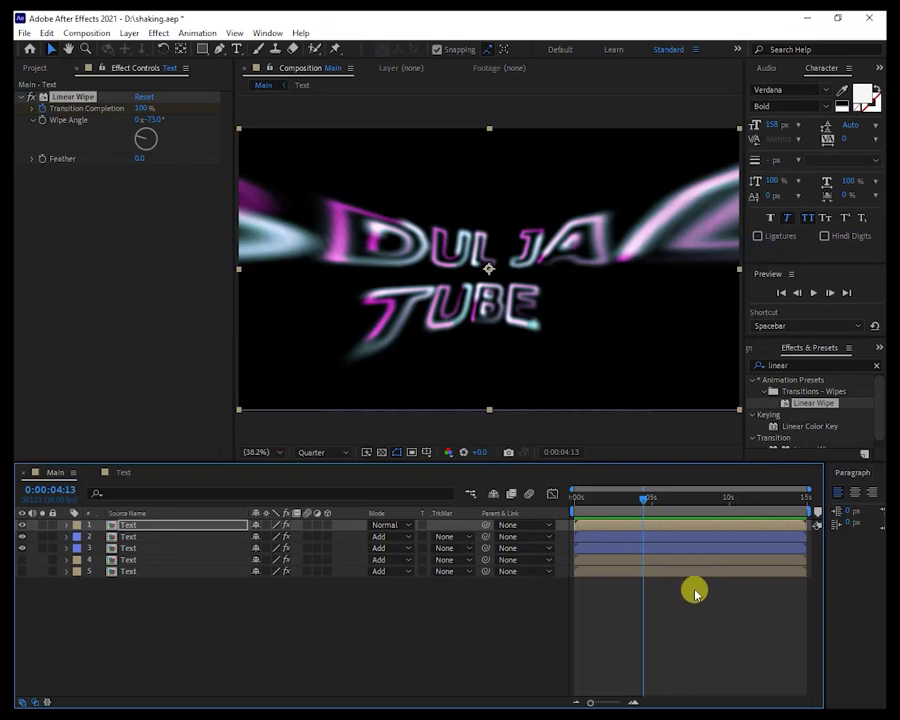
click(791, 365)
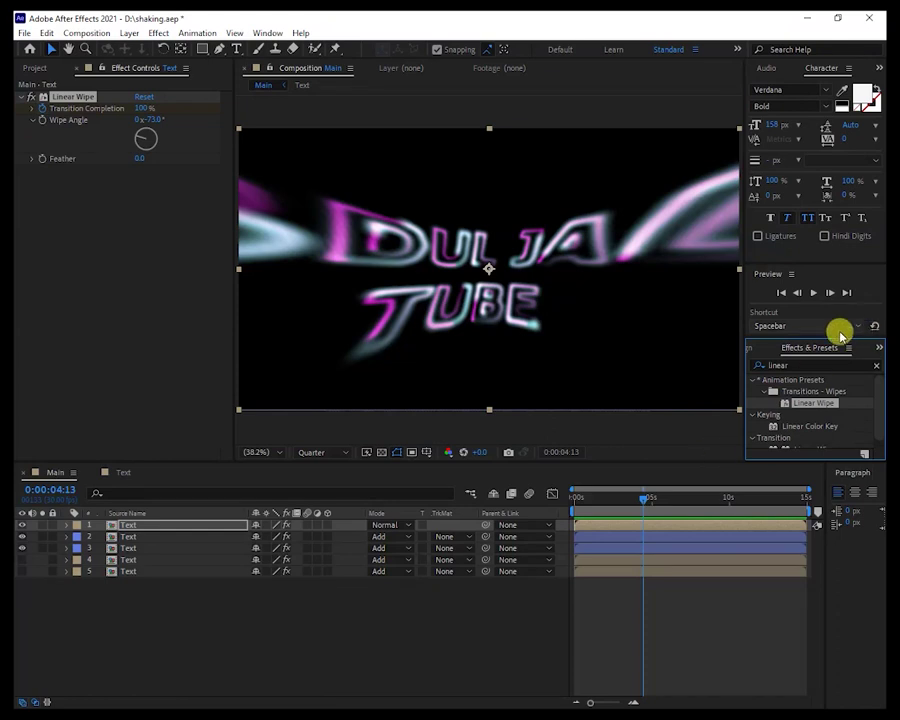
click(787, 366)
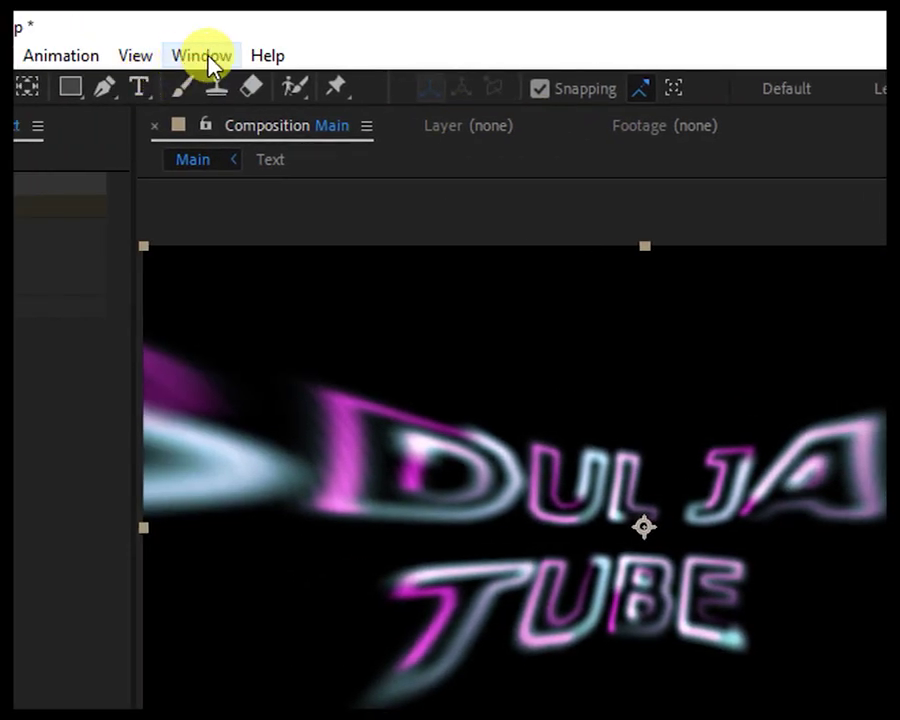
- Show the Effects & Presets panel and search it for 'slider'
click(208, 58)
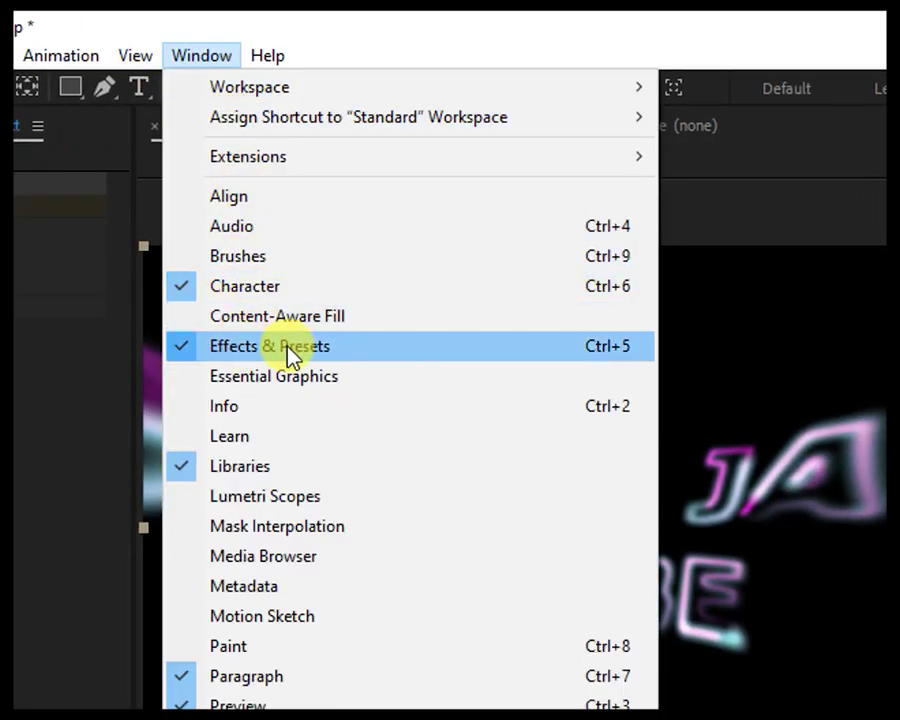
click(320, 356)
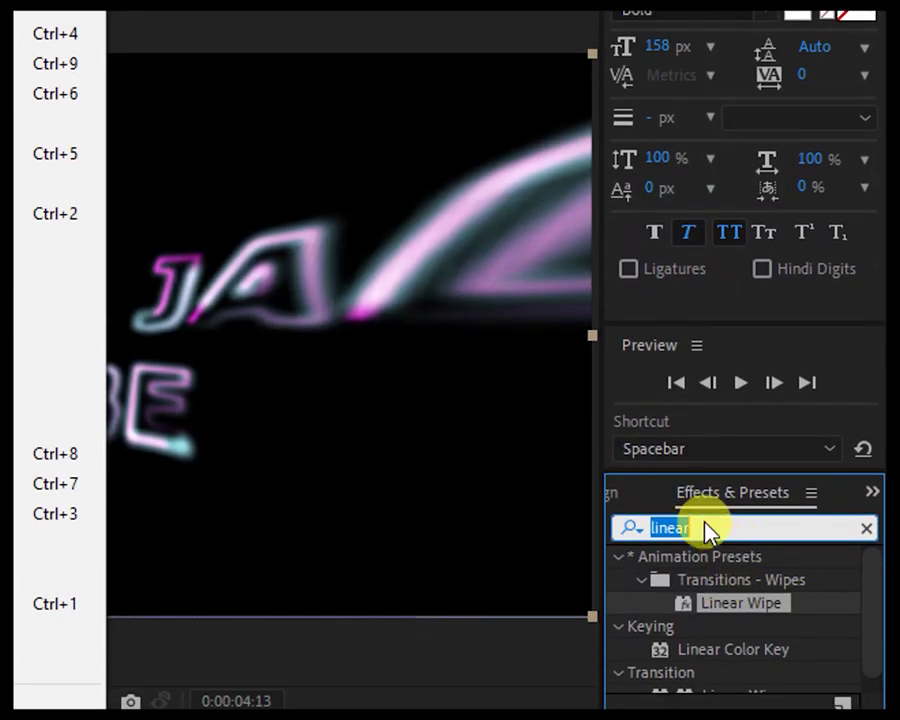
click(700, 527)
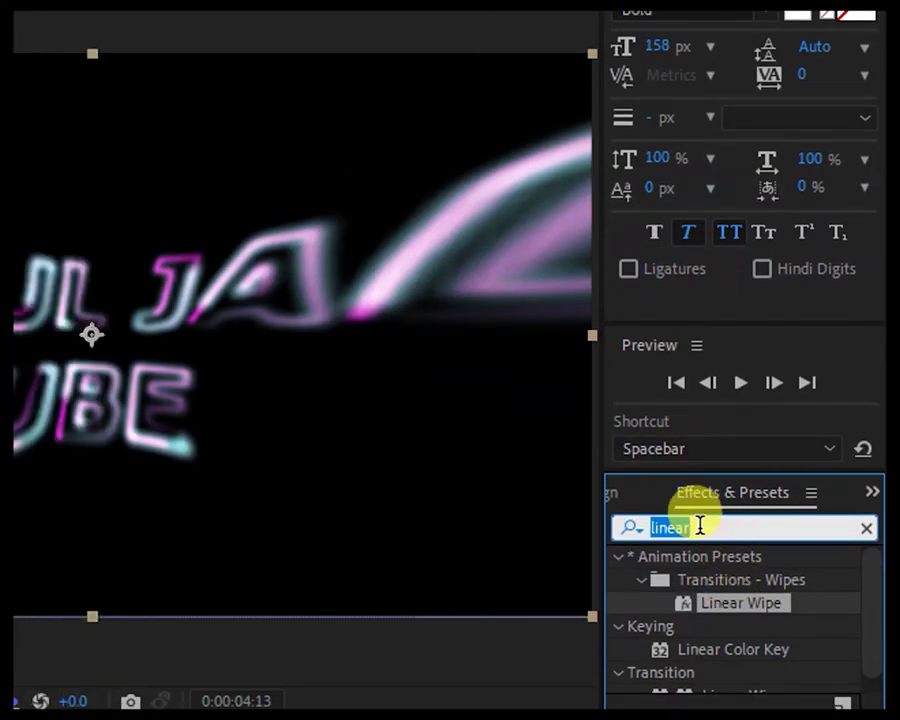
text(sli)
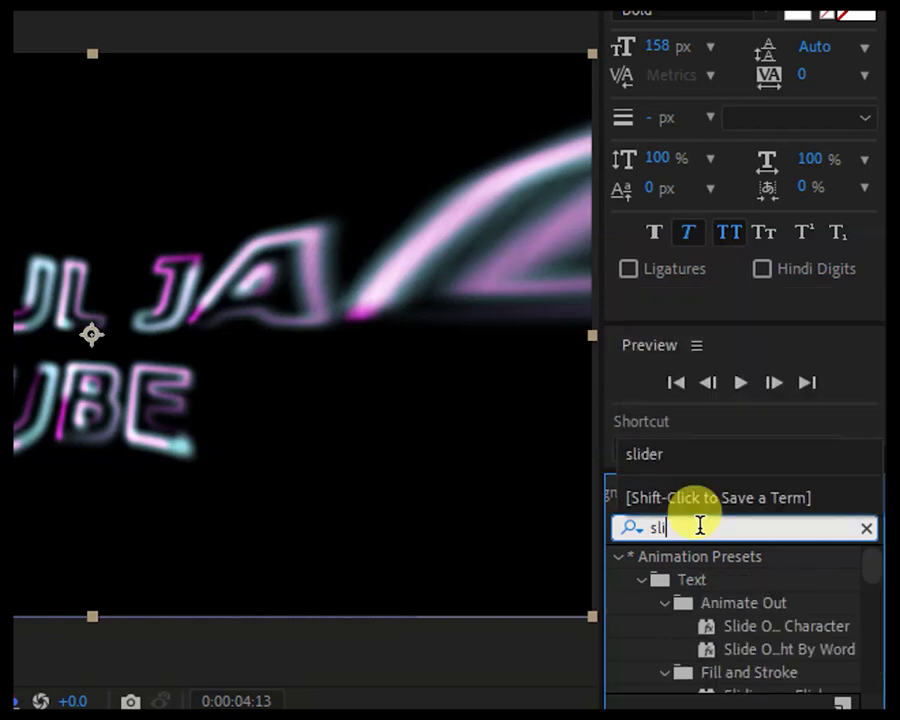
text(der)
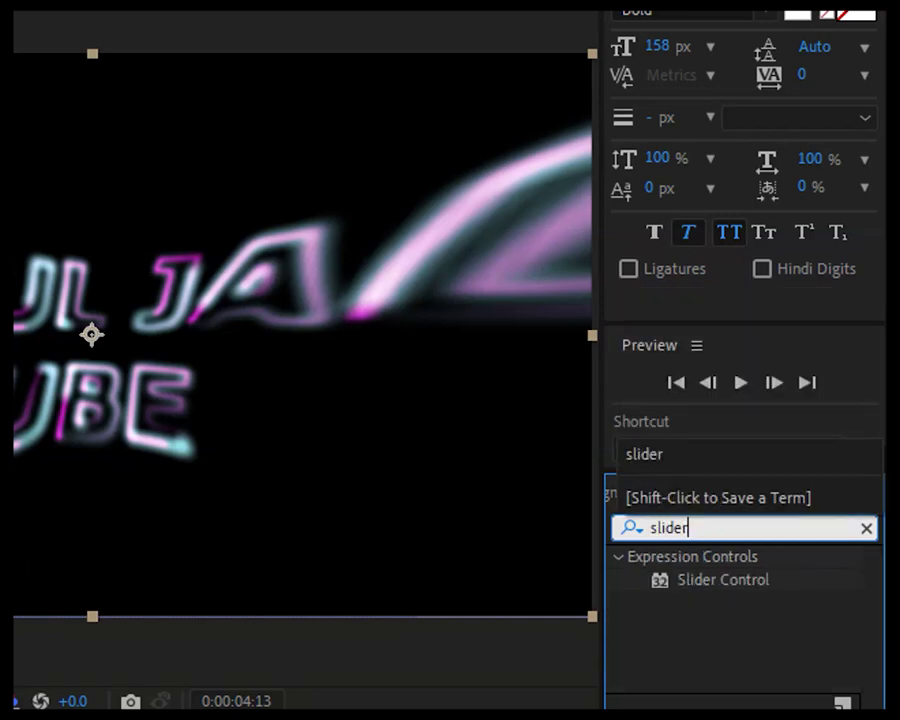
- Apply Slider Control to the Text layer twice, then search effects for 'glo'
click(718, 588)
drag(712, 585, 157, 580)
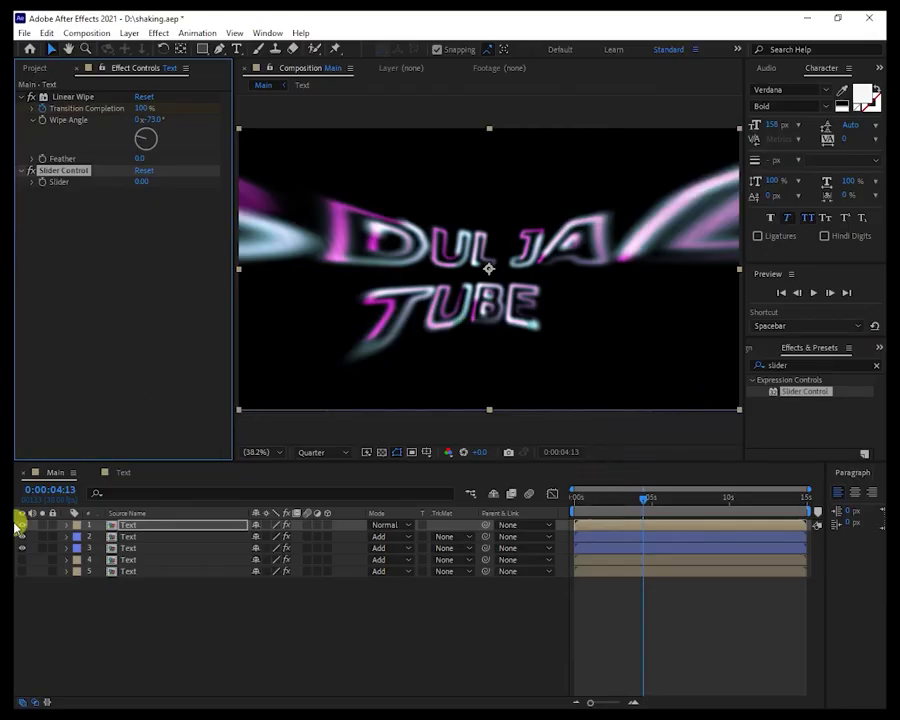
drag(797, 392, 114, 279)
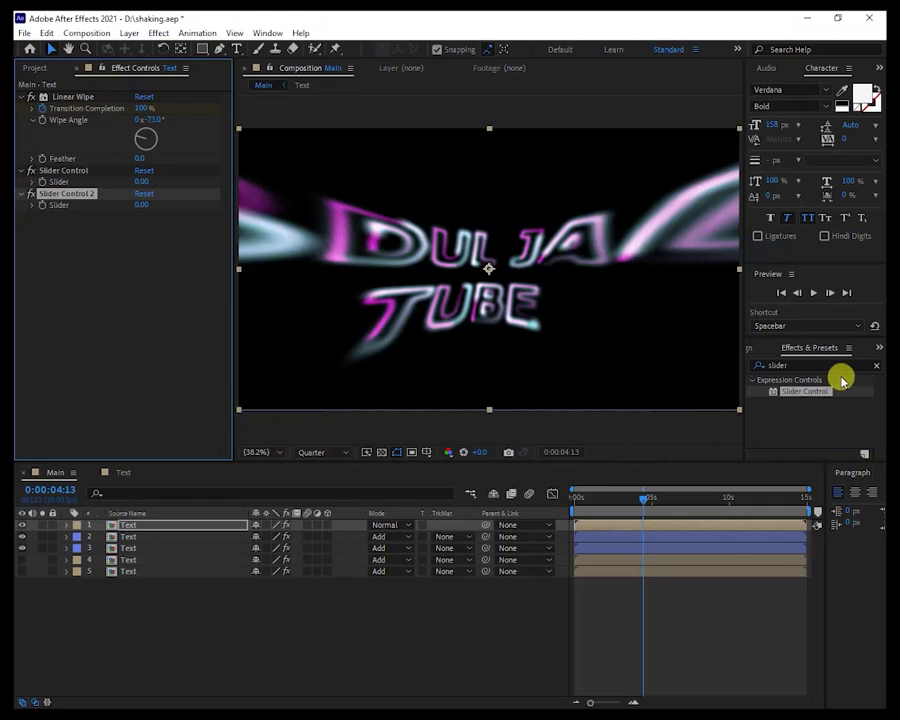
click(793, 365)
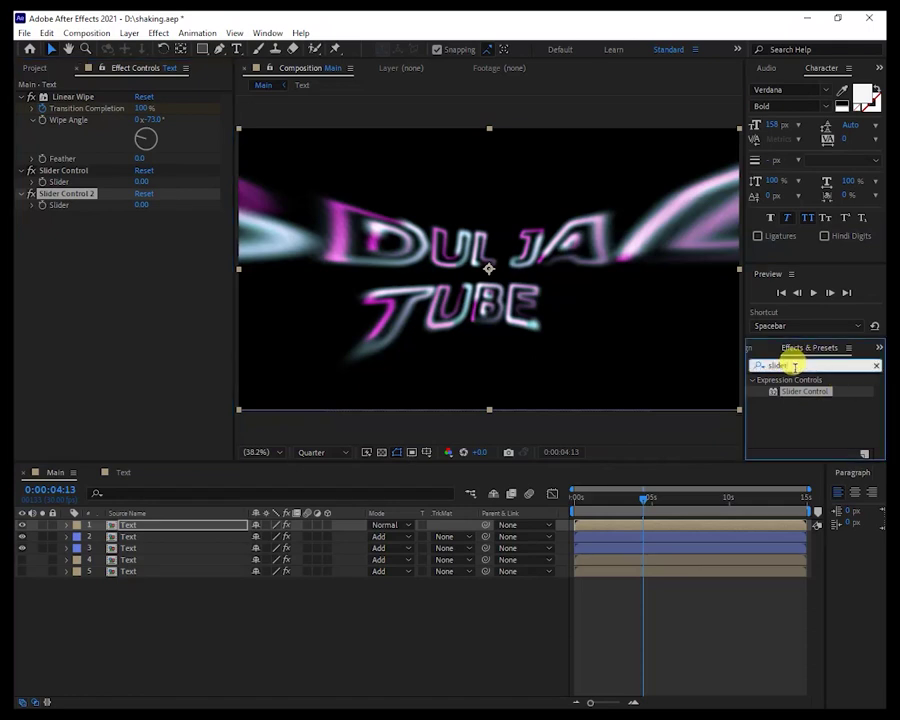
text(glow)
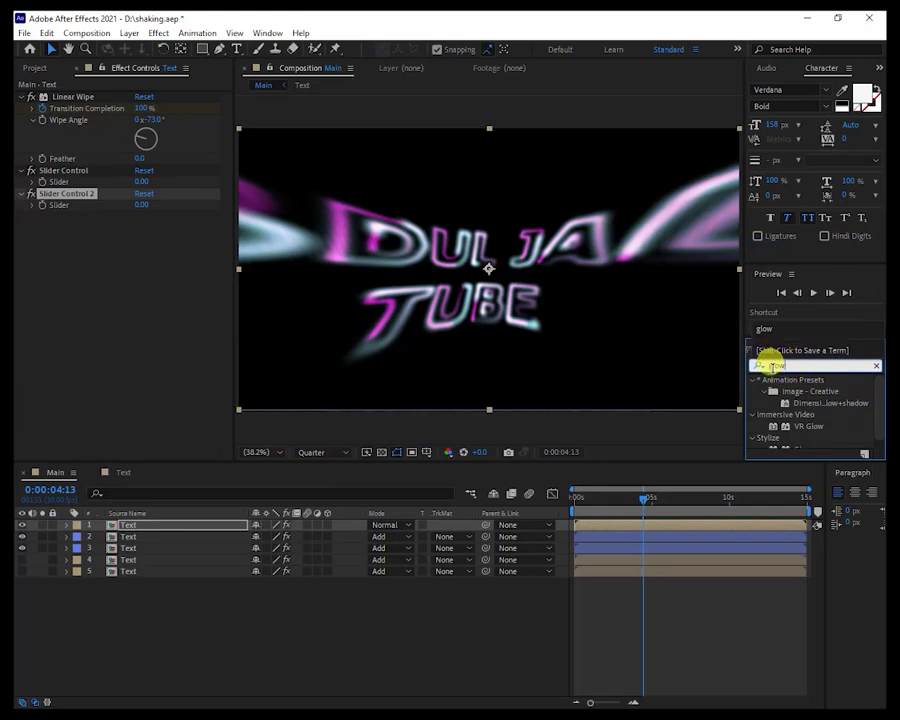
- Apply Glow to the Text layer, keeping Composite Original set to Behind
click(769, 354)
drag(802, 443, 145, 527)
click(145, 527)
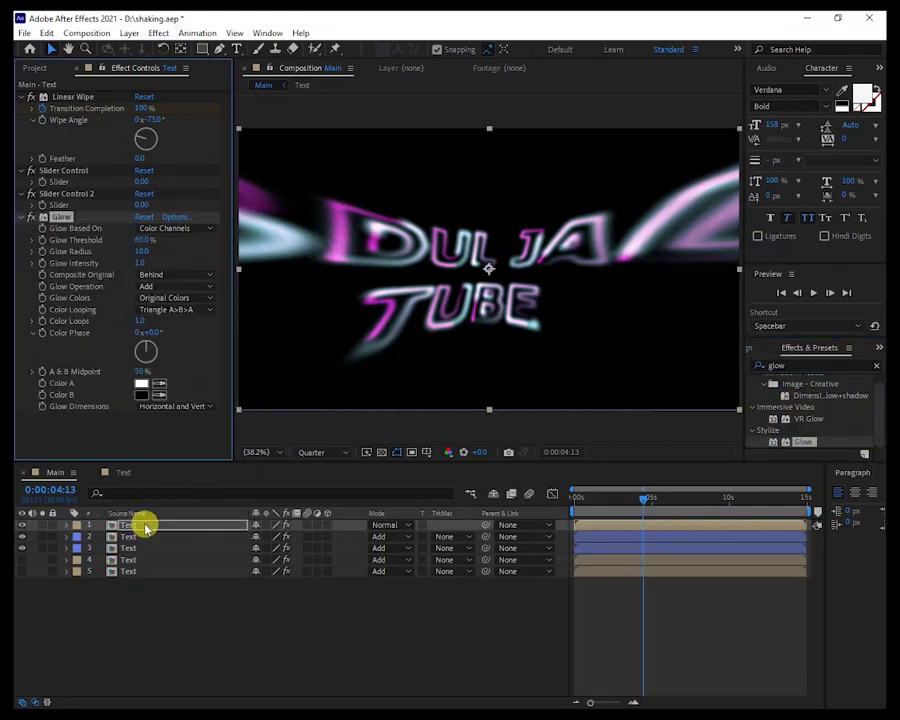
click(168, 276)
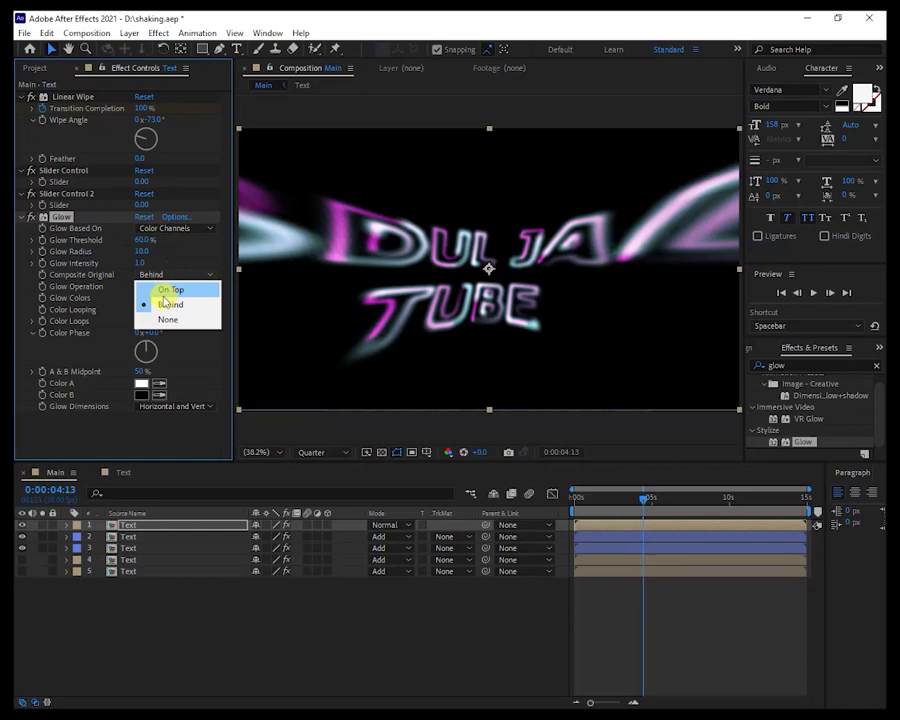
click(172, 290)
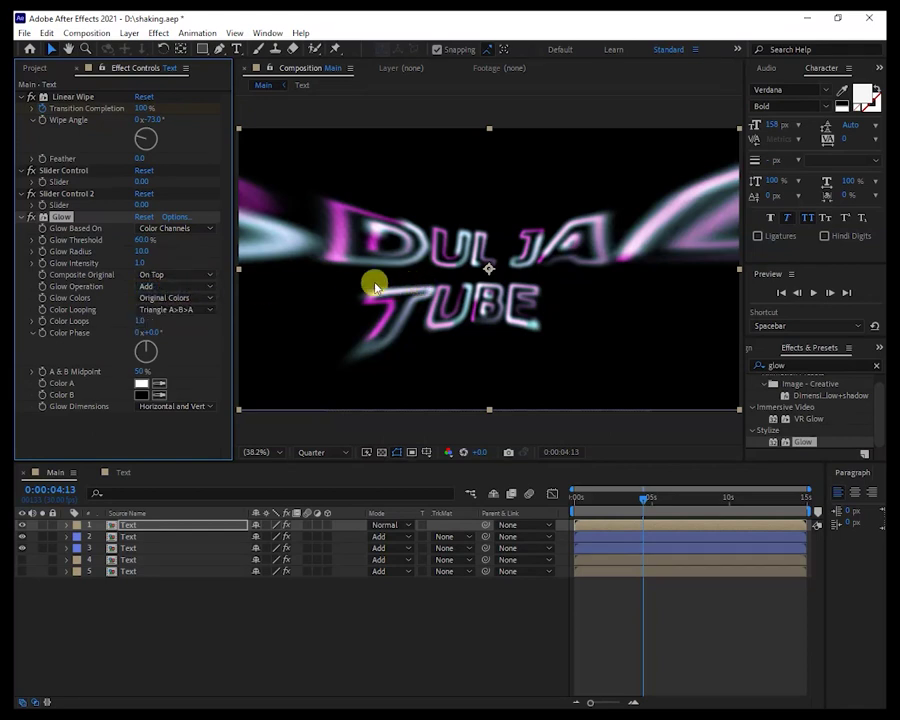
click(168, 276)
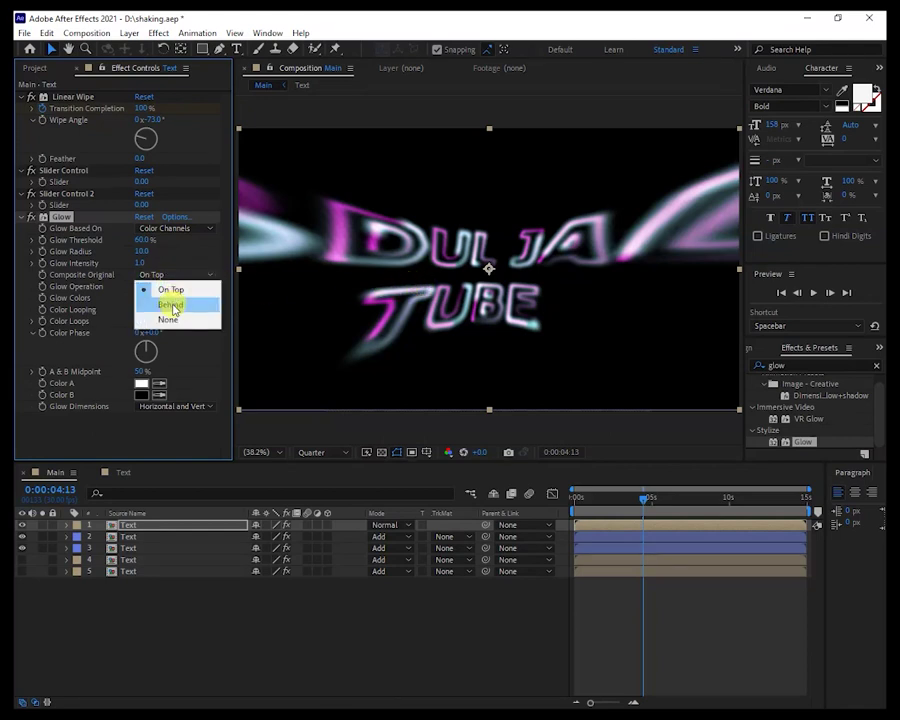
click(172, 307)
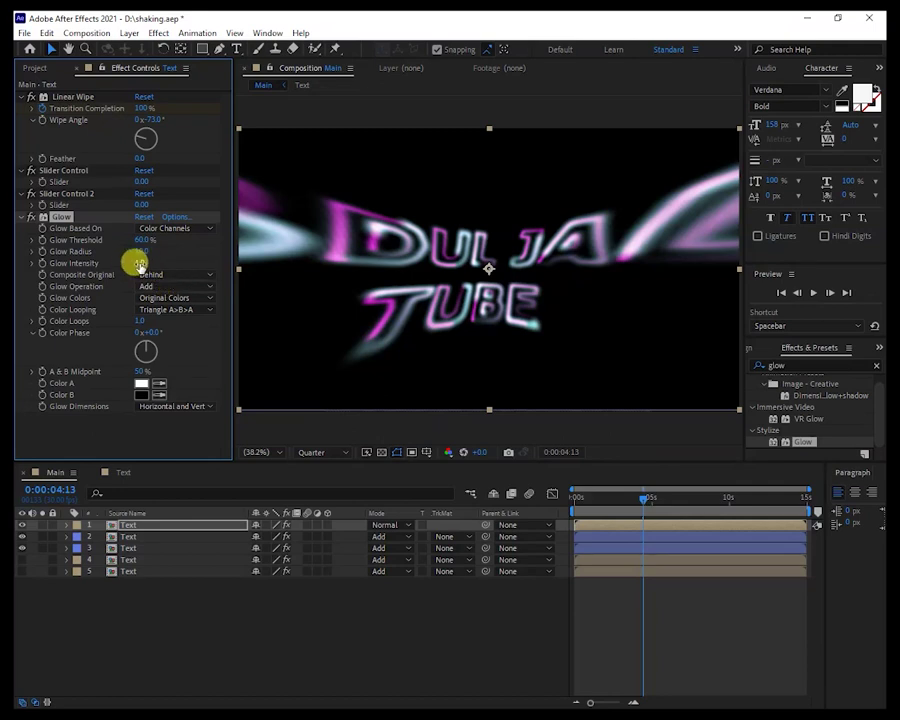
- Set the Glow Radius to 30
click(141, 263)
click(145, 252)
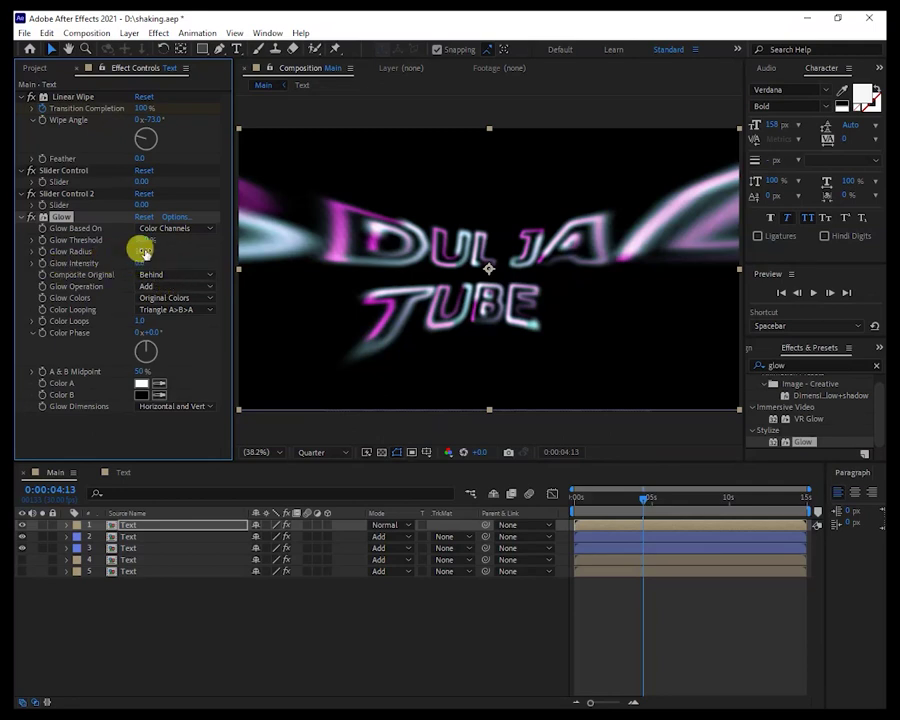
text(30)
key(Return)
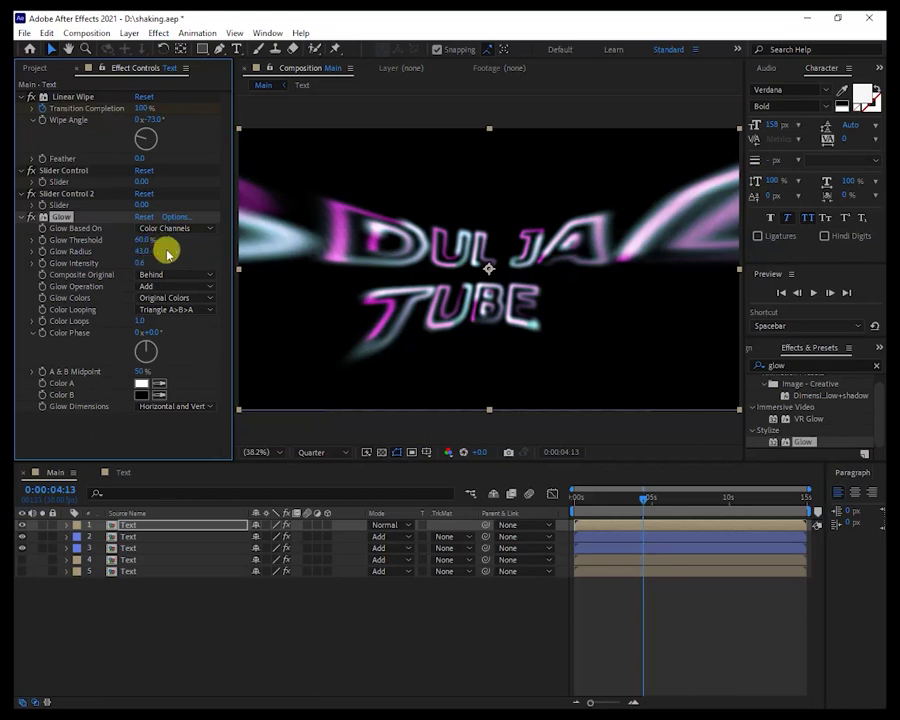
- Preview the glowing title from the start and again from about two seconds
drag(645, 497, 570, 508)
click(583, 510)
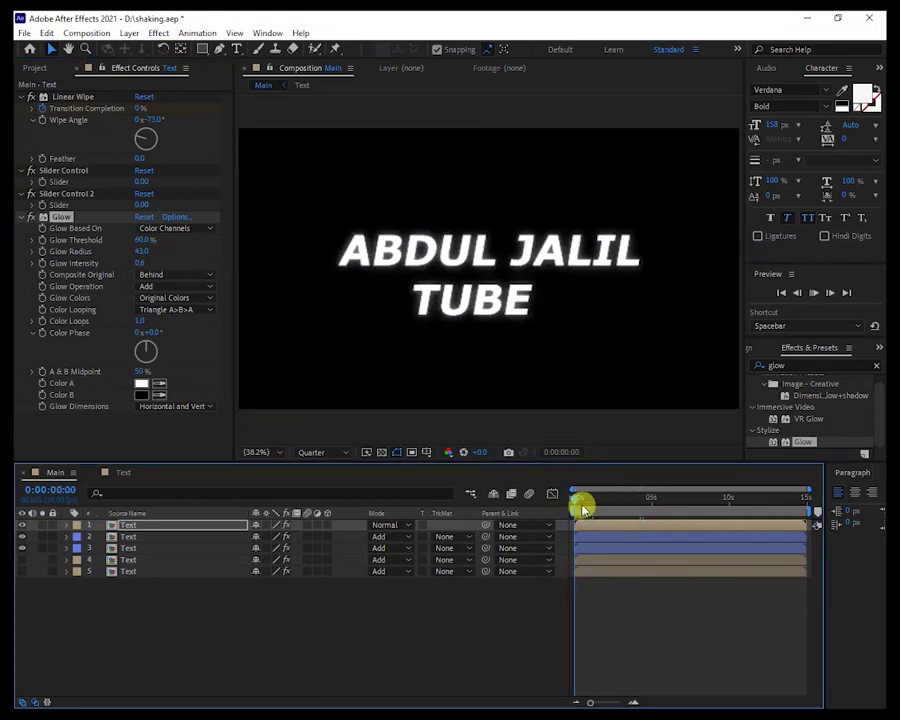
key(space)
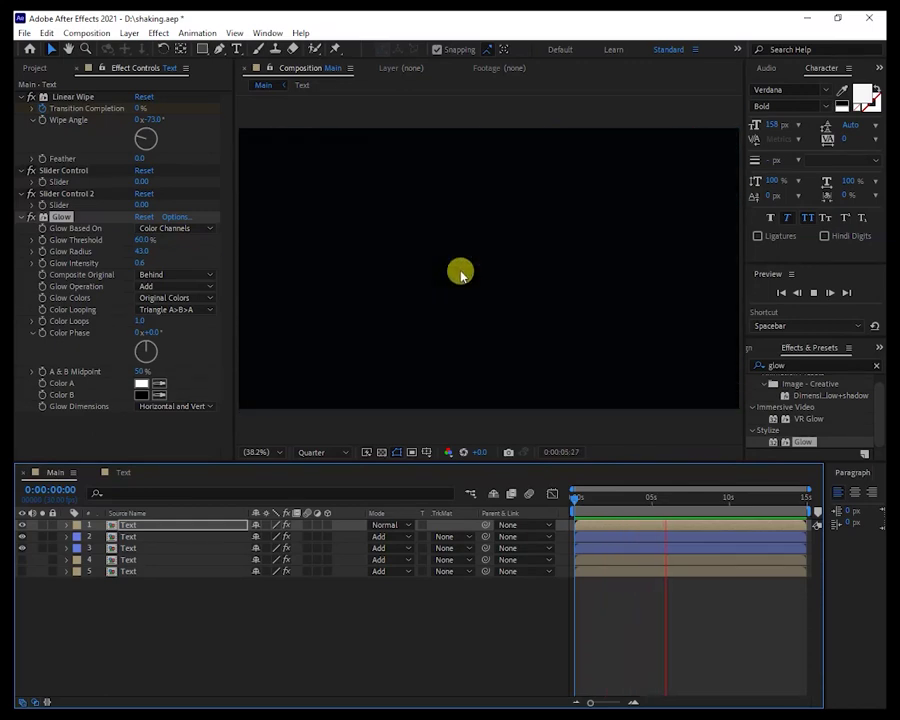
key(space)
drag(679, 496, 607, 506)
key(space)
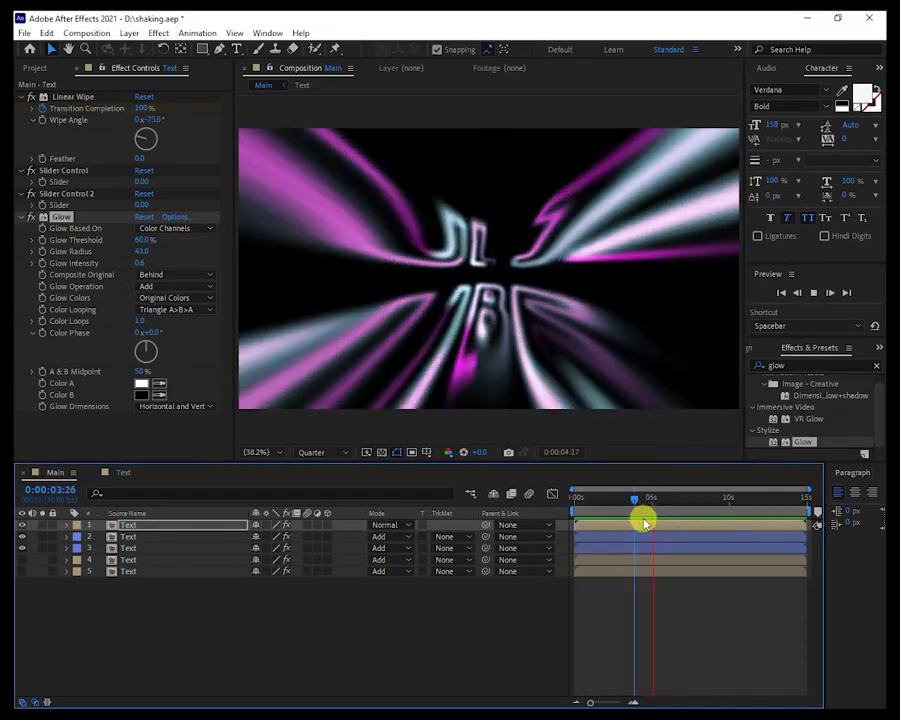
key(space)
drag(669, 498, 617, 516)
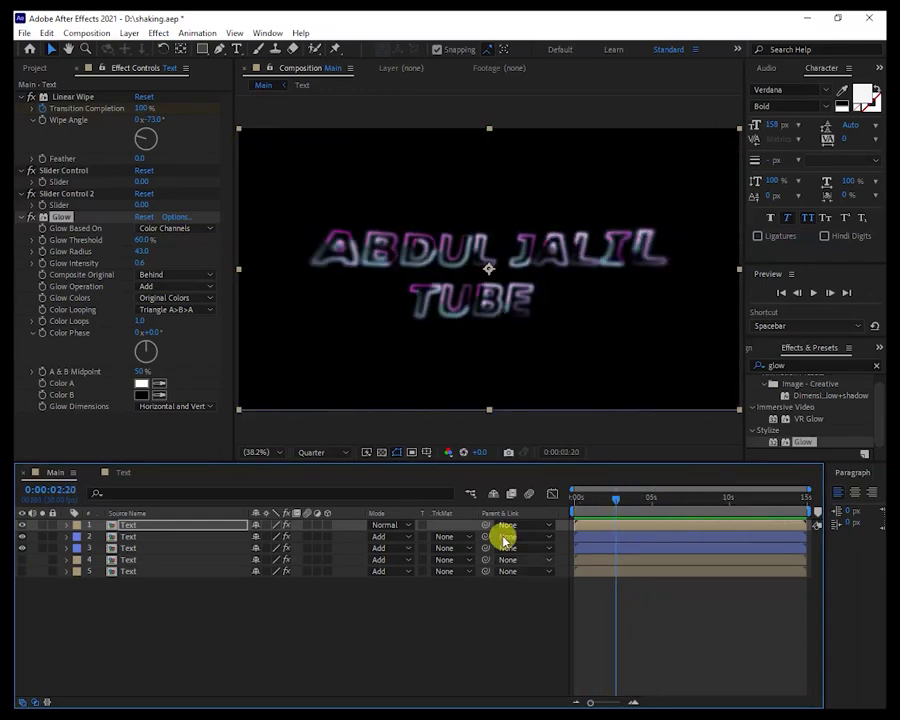
- Duplicate the Glow effect with Ctrl+D and raise Glow 2's radius to 97
click(62, 216)
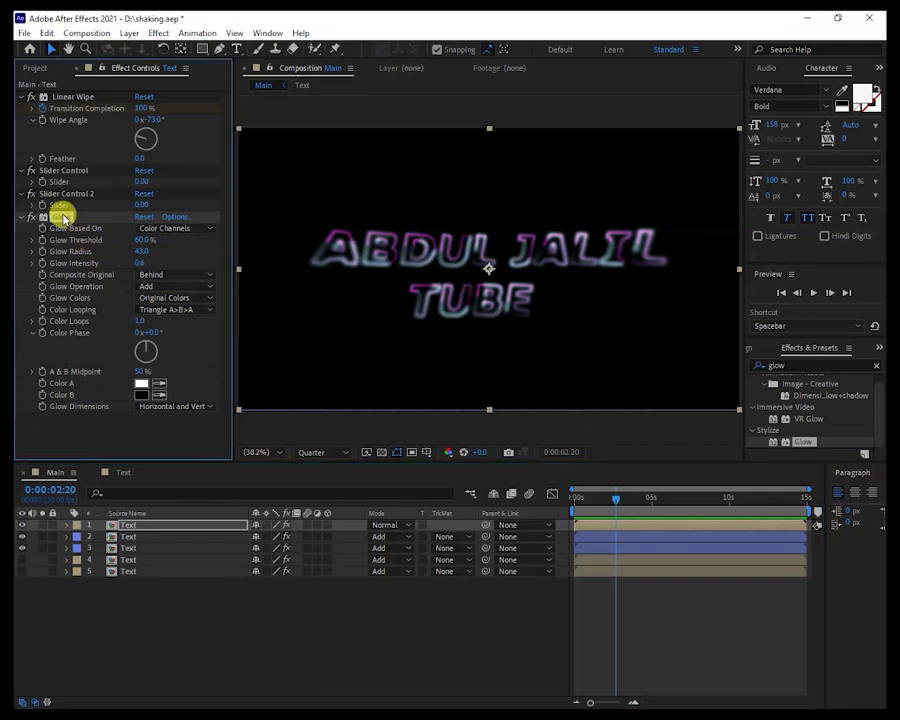
key(ctrl+d)
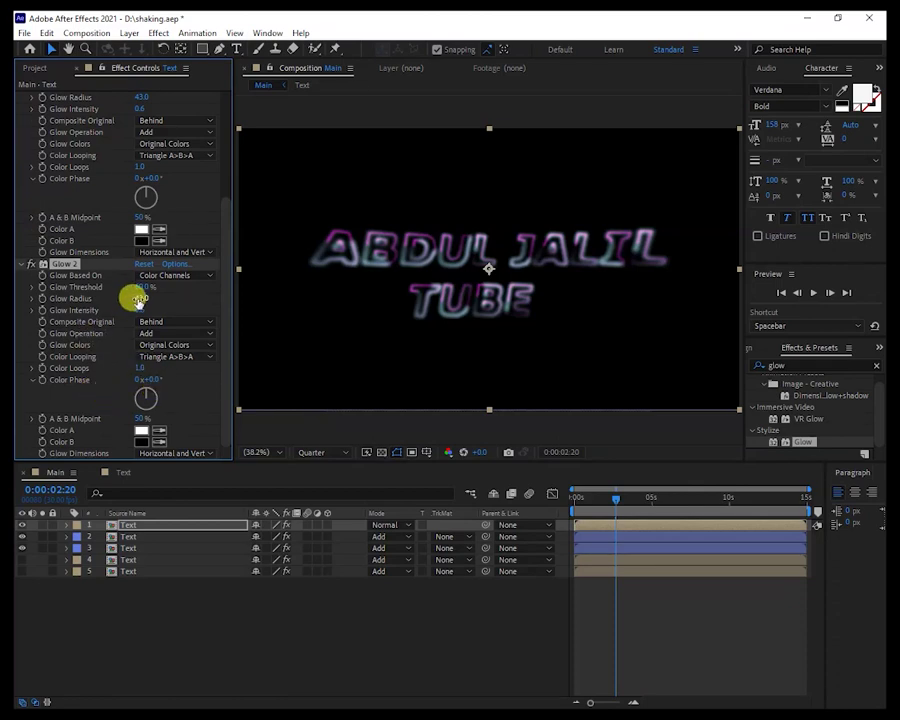
drag(138, 298, 188, 307)
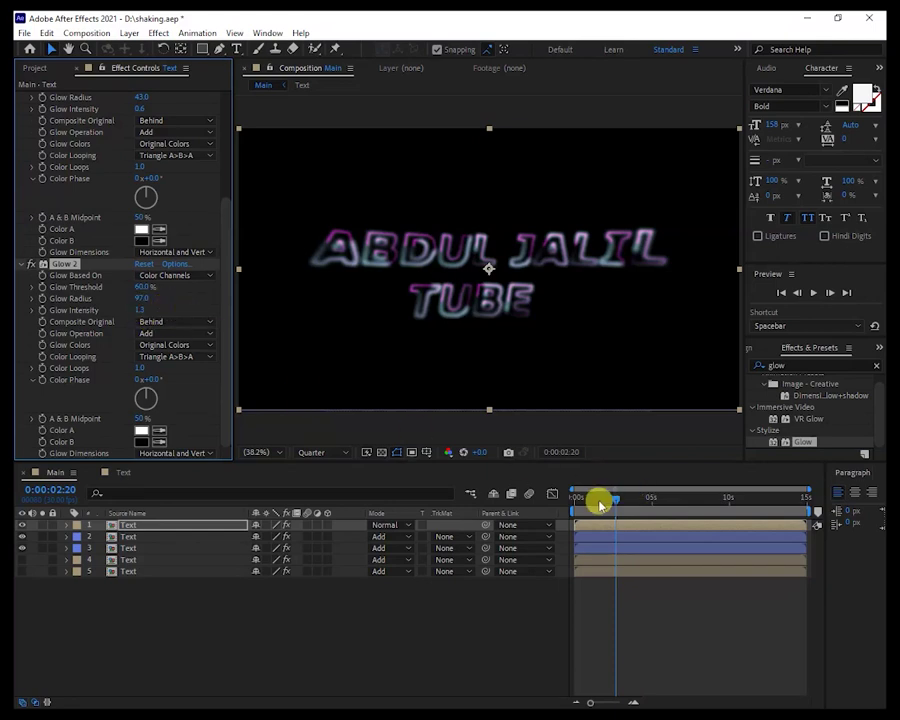
drag(613, 498, 553, 500)
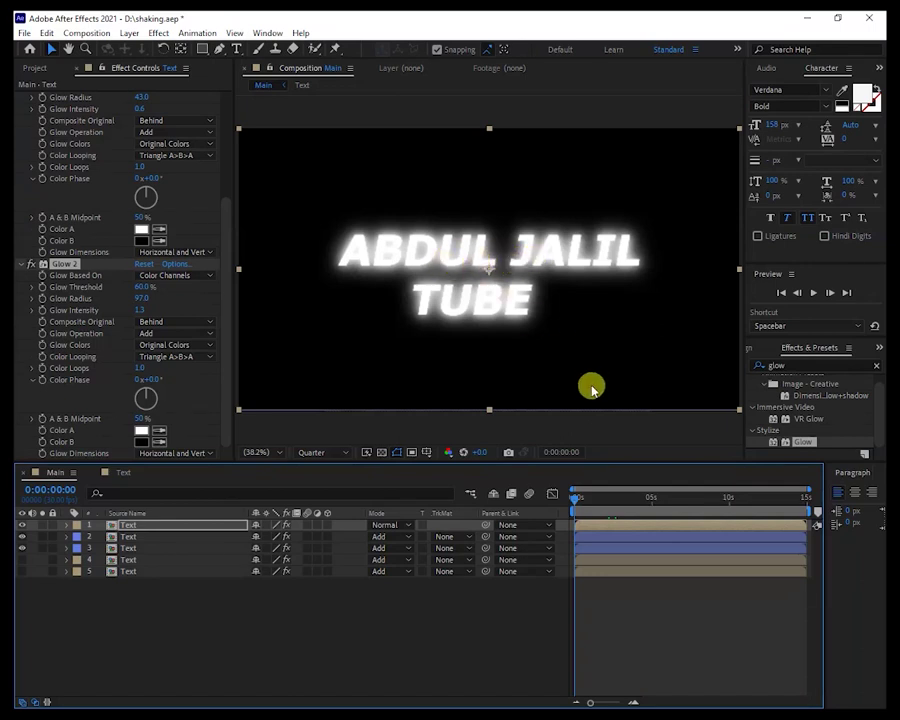
click(531, 335)
key(space)
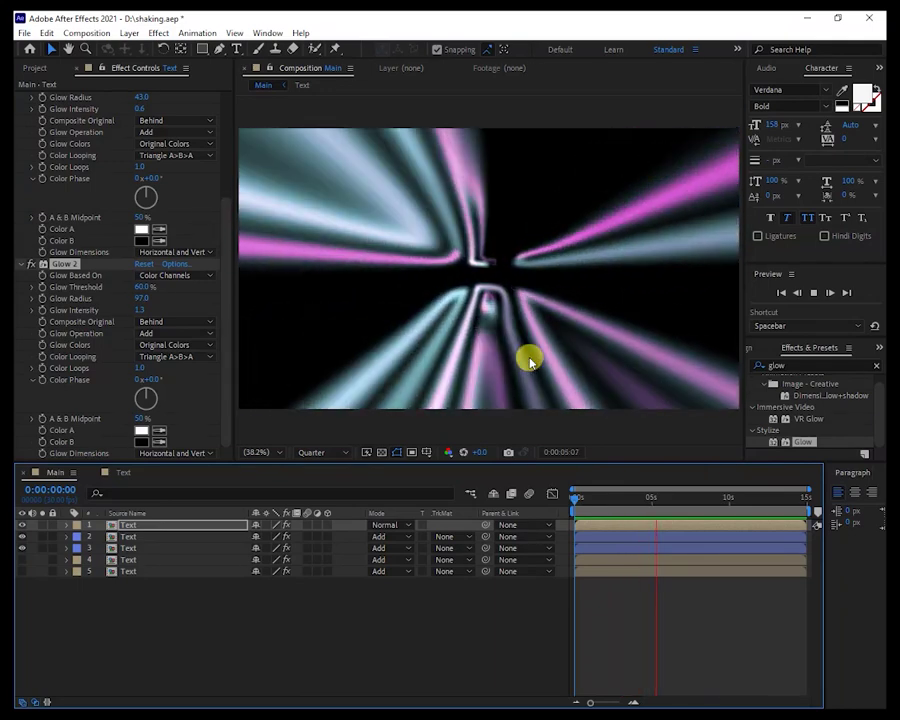
key(space)
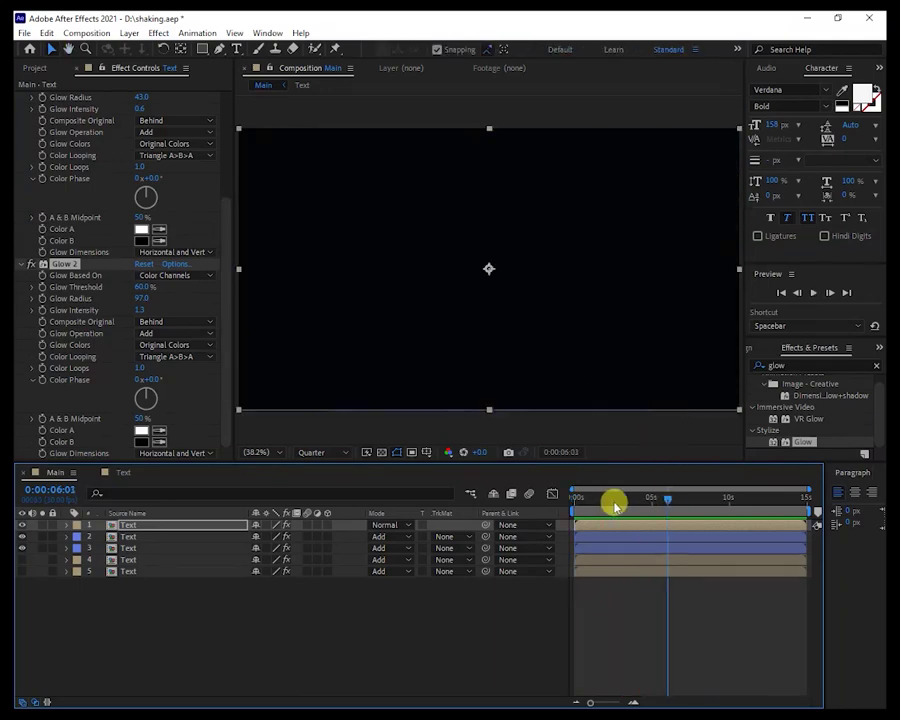
click(570, 499)
key(space)
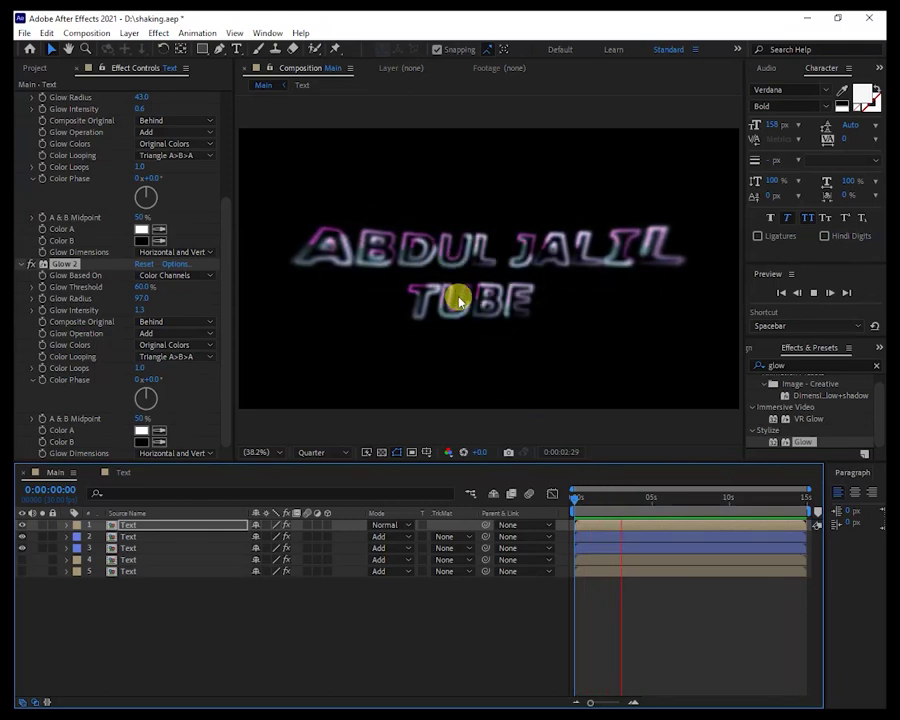
key(space)
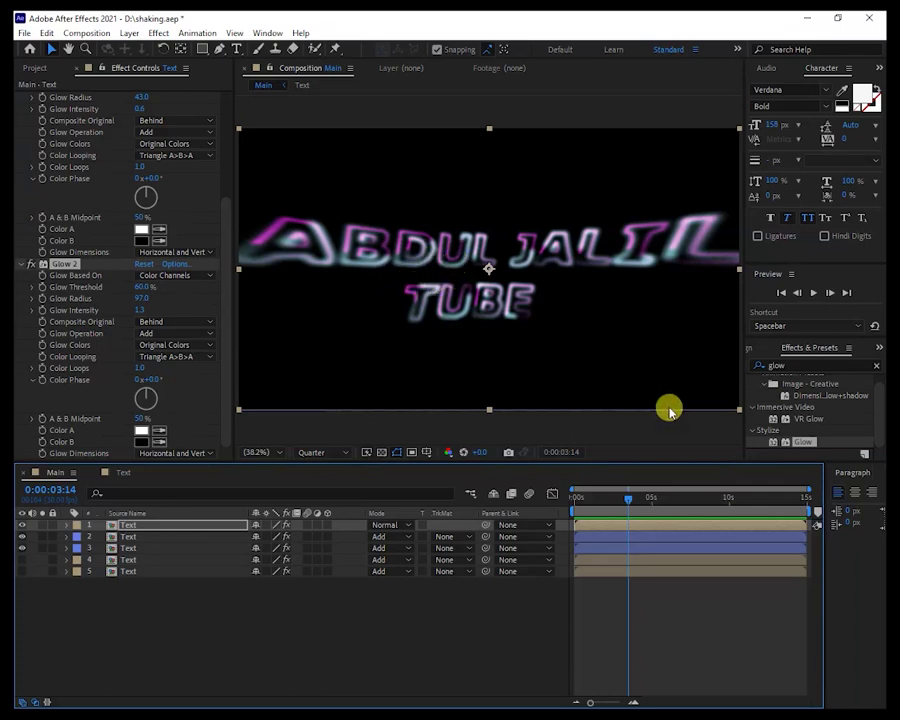
drag(632, 505, 590, 500)
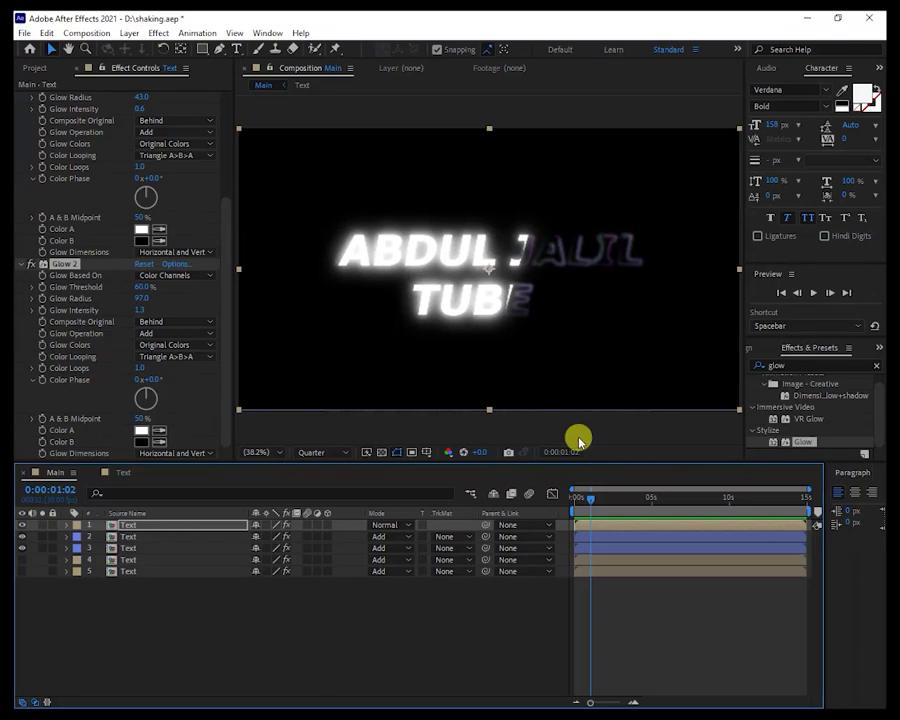
click(197, 527)
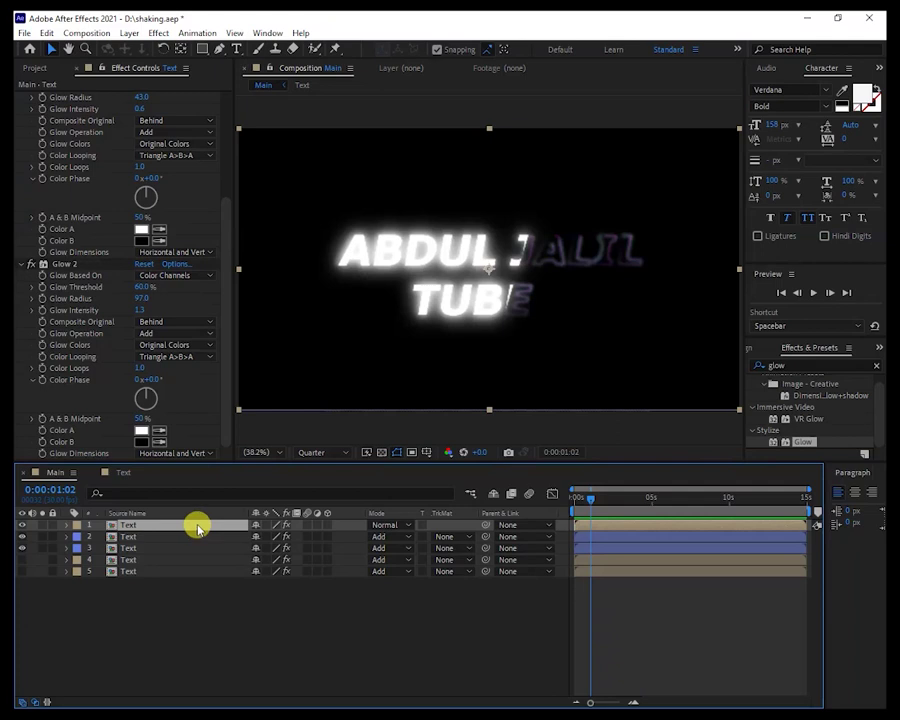
scroll(72, 180, up, 5)
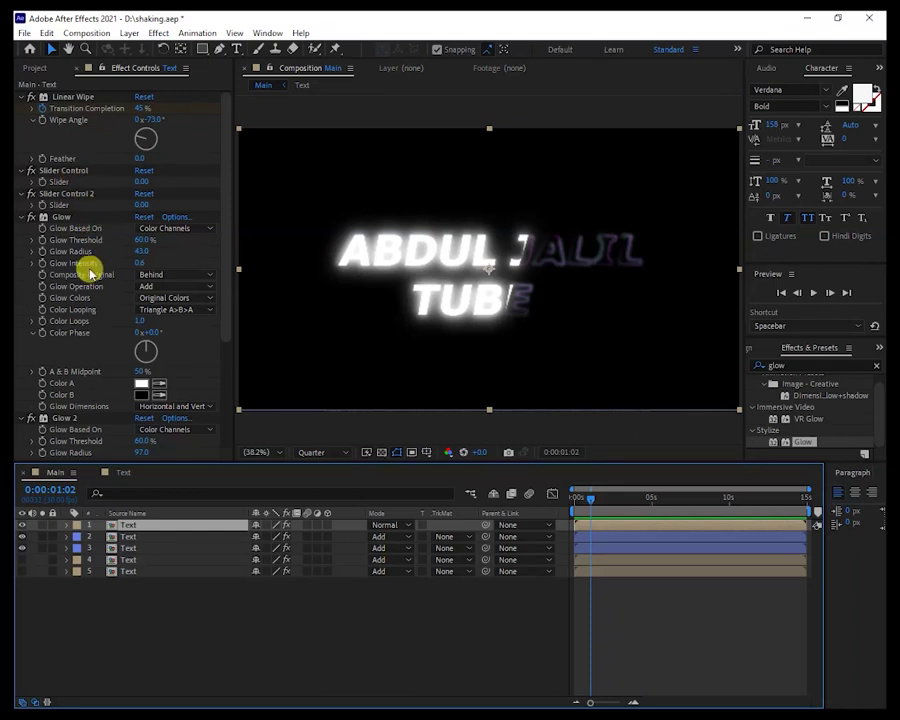
scroll(90, 272, down, 5)
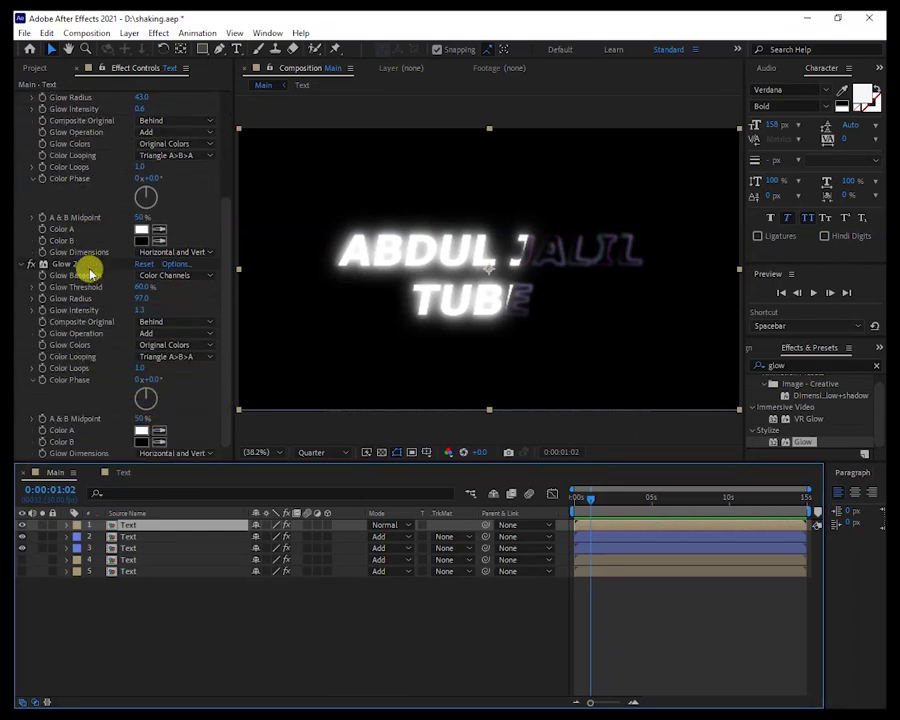
scroll(90, 270, up, 5)
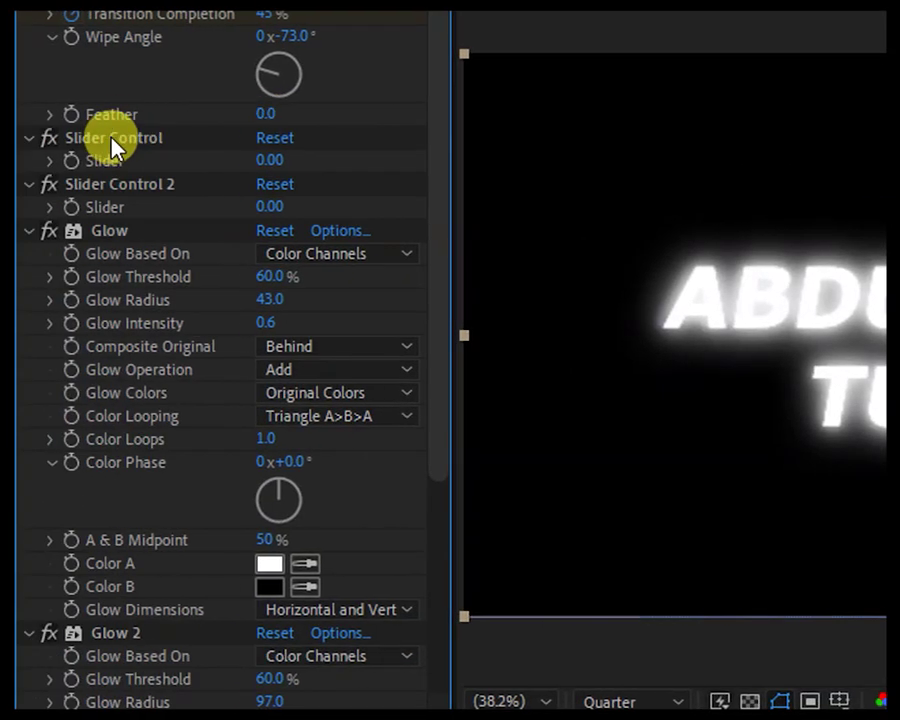
click(116, 142)
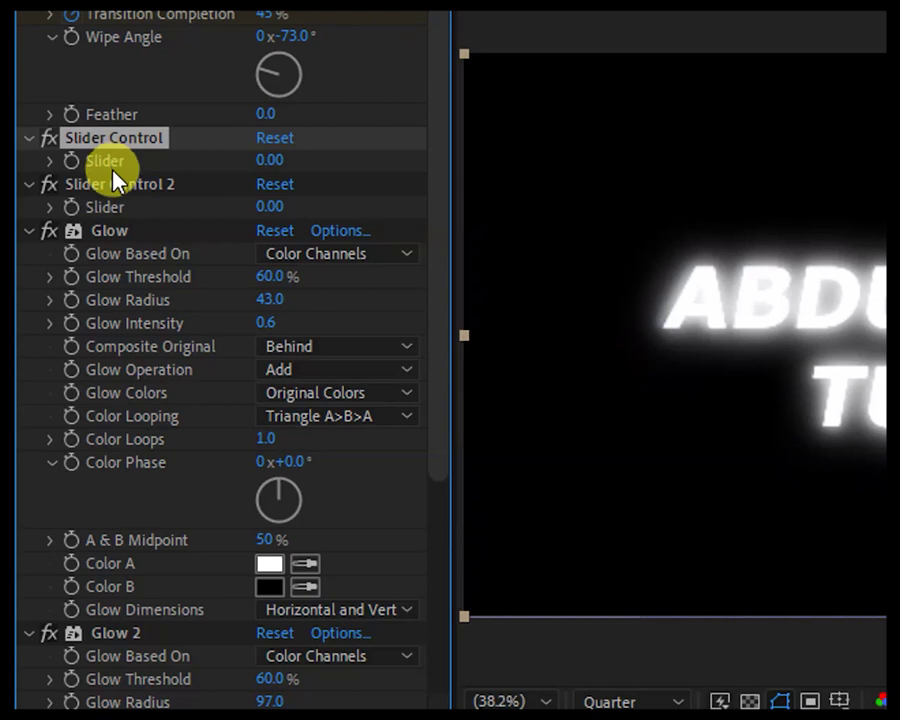
click(115, 182)
click(113, 142)
click(113, 184)
click(112, 145)
click(115, 185)
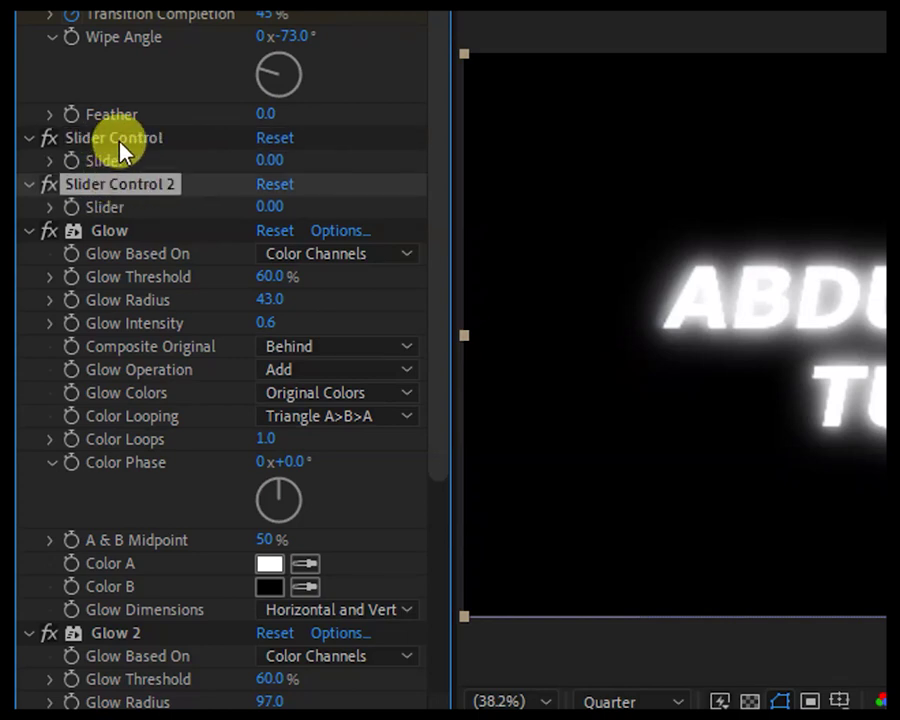
click(122, 142)
click(118, 182)
click(124, 140)
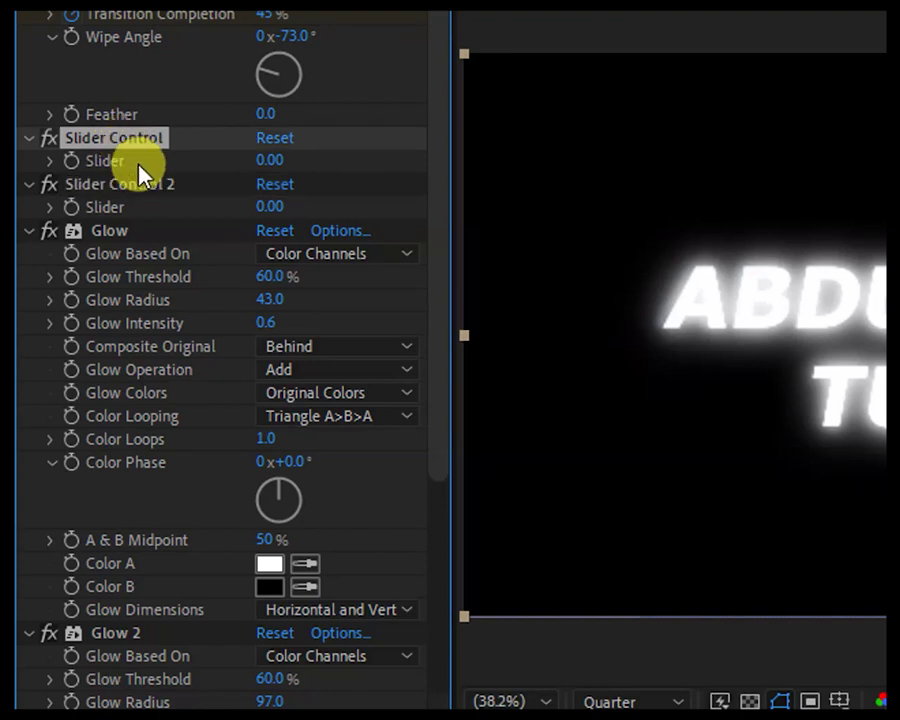
click(140, 182)
click(135, 142)
click(130, 184)
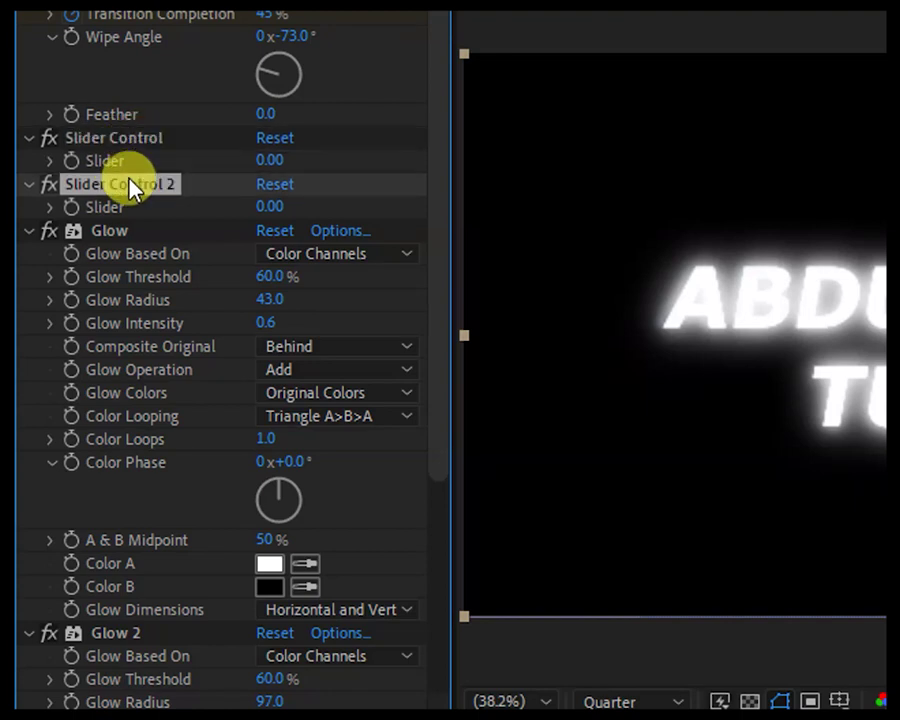
click(130, 140)
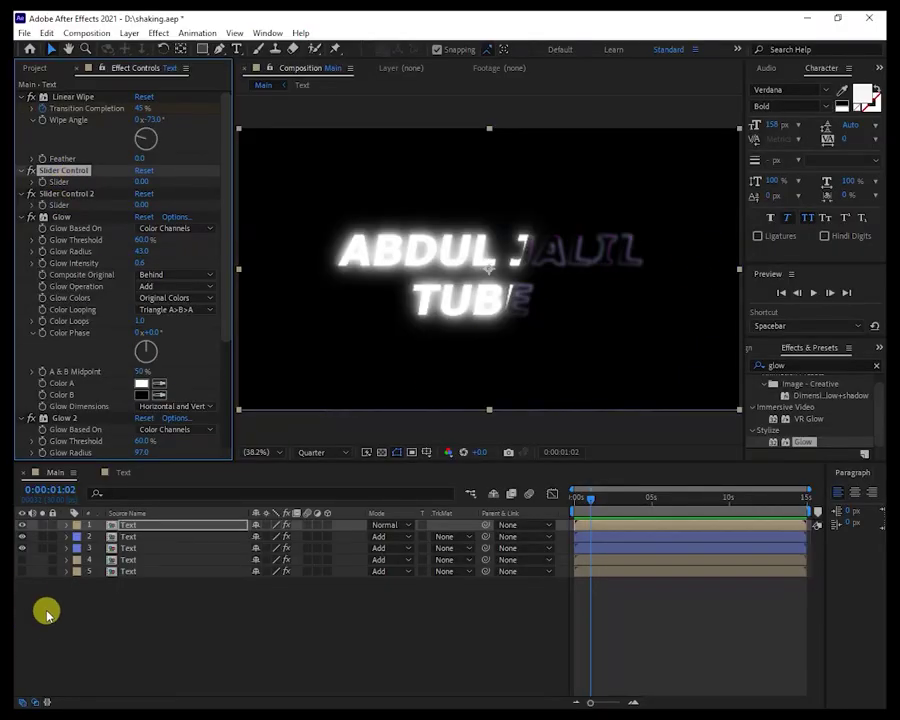
click(160, 525)
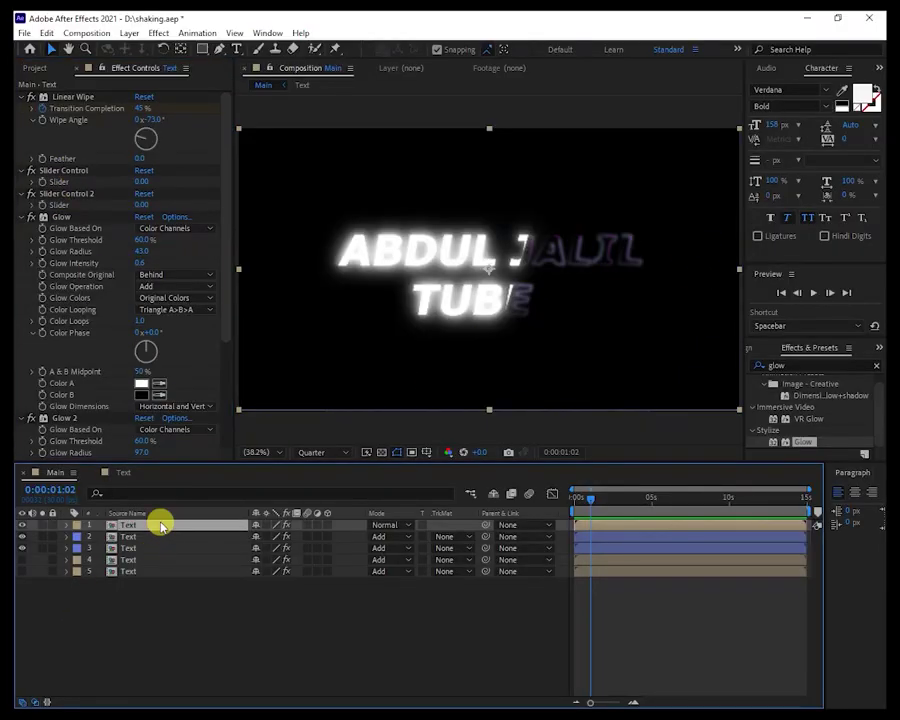
- Add a wiggle() expression to the Text layer's Position property
key(p)
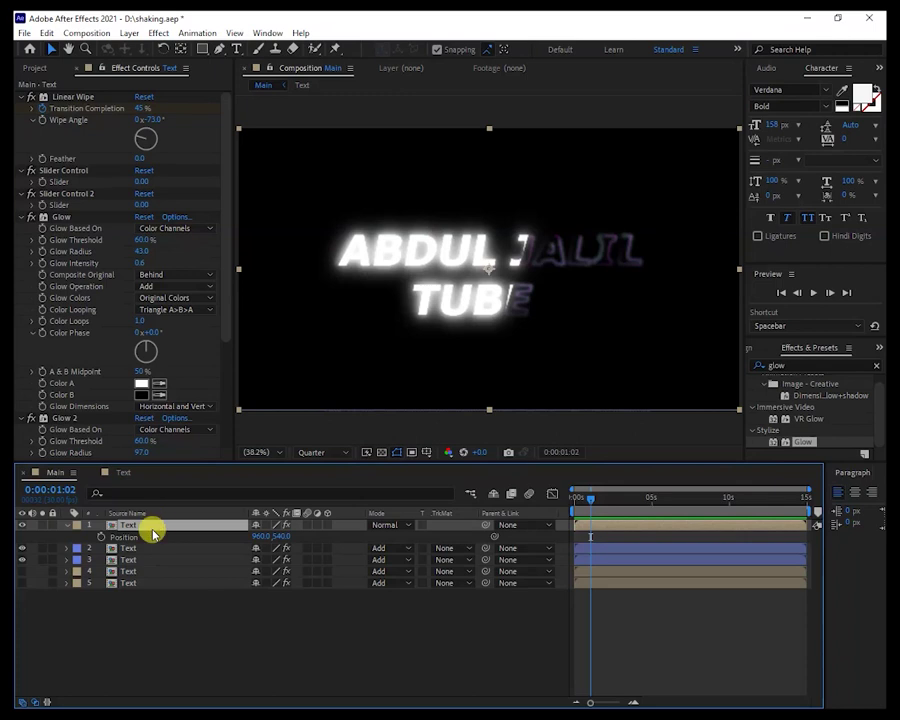
alt+click(103, 541)
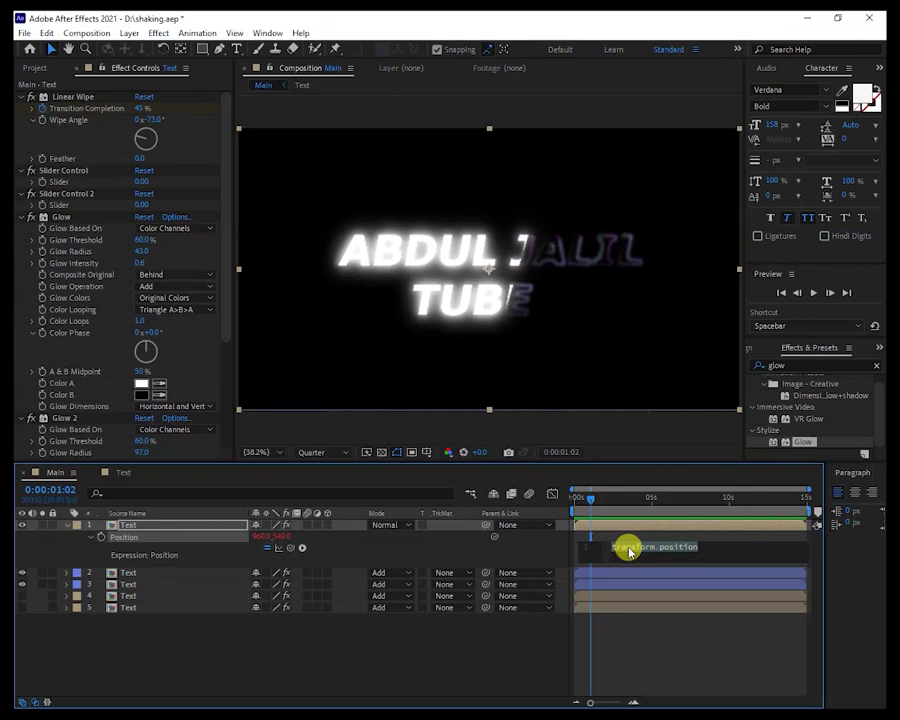
text(wi)
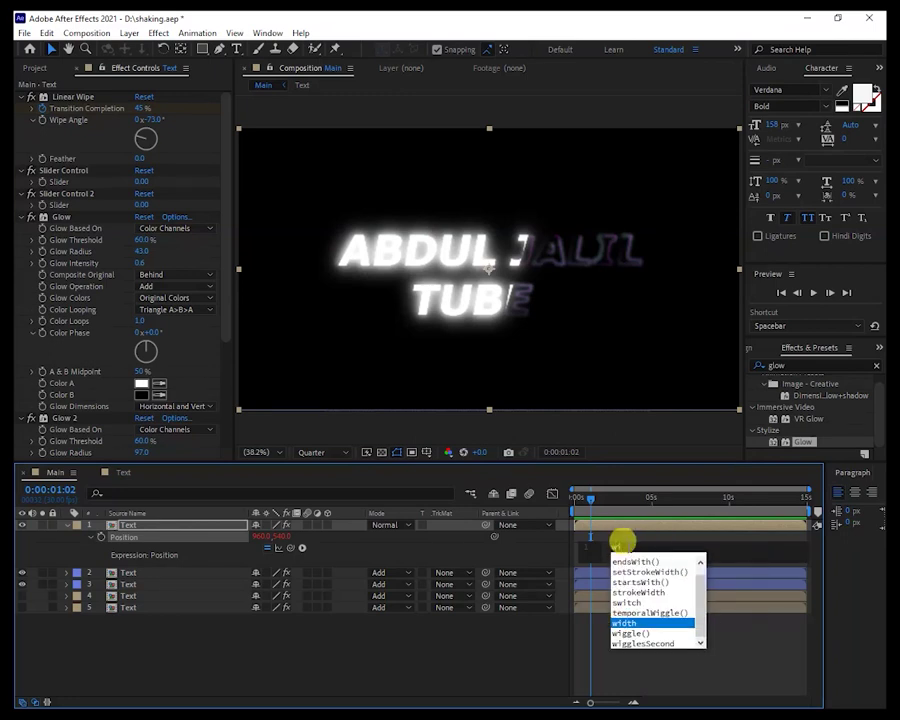
click(630, 633)
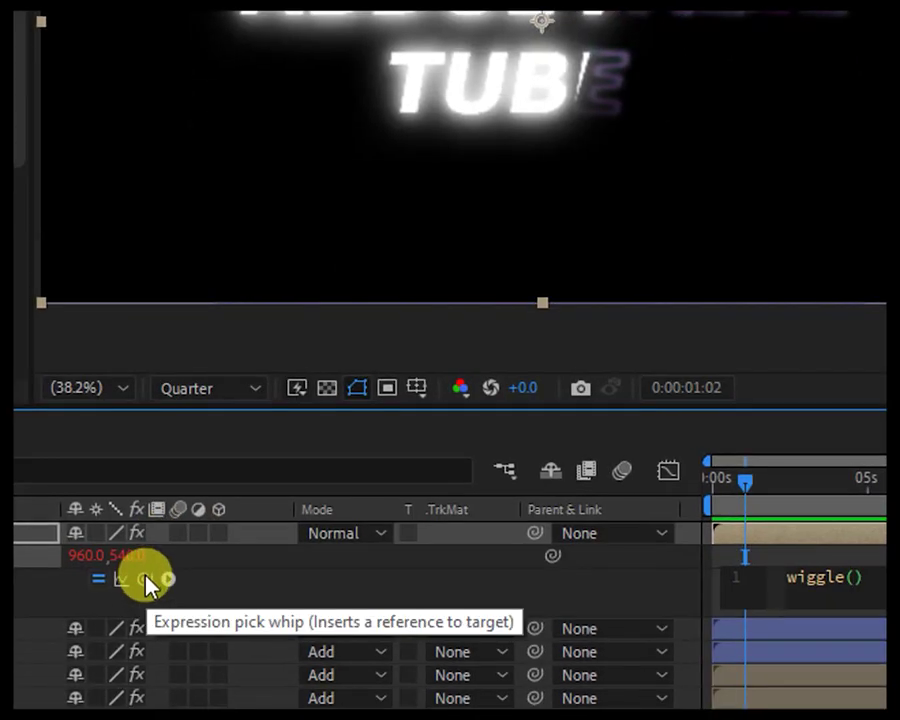
- Pick-whip wiggle's two arguments to the Slider Control and Slider Control 2 sliders
drag(147, 585, 145, 142)
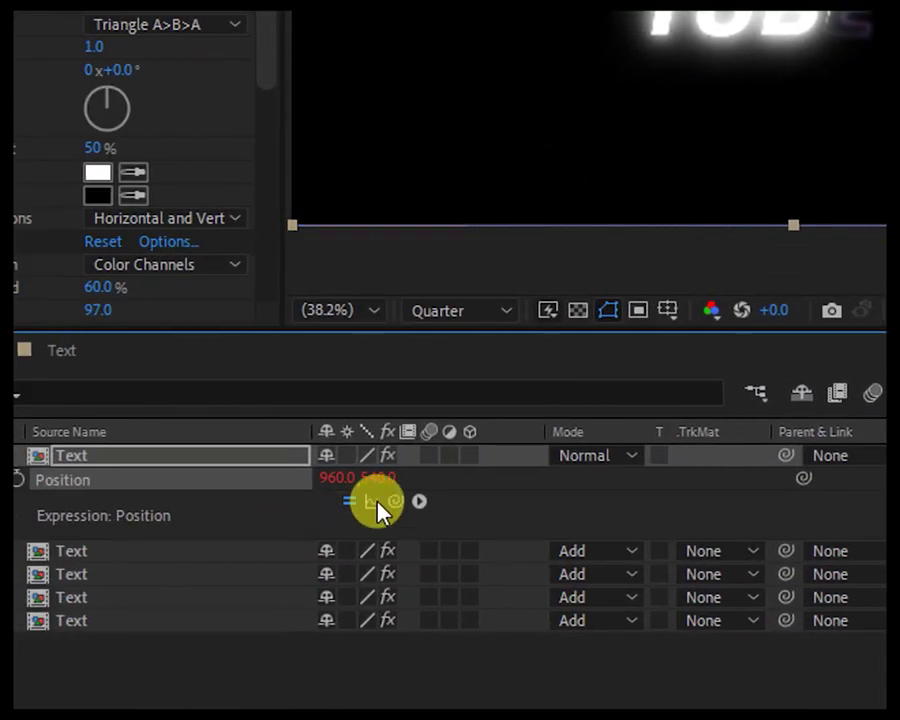
drag(395, 504, 151, 137)
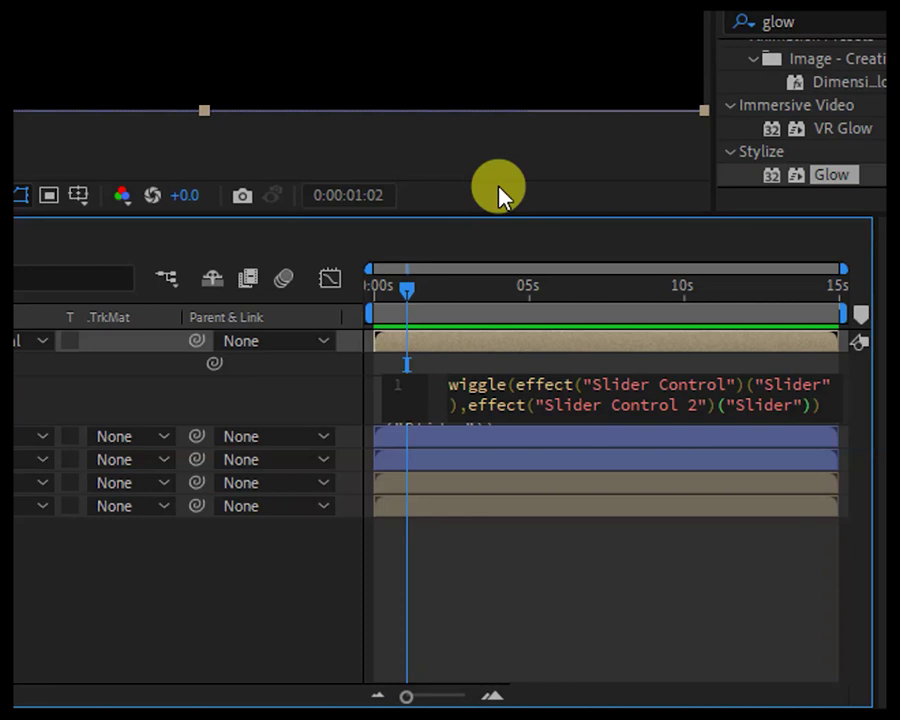
text())
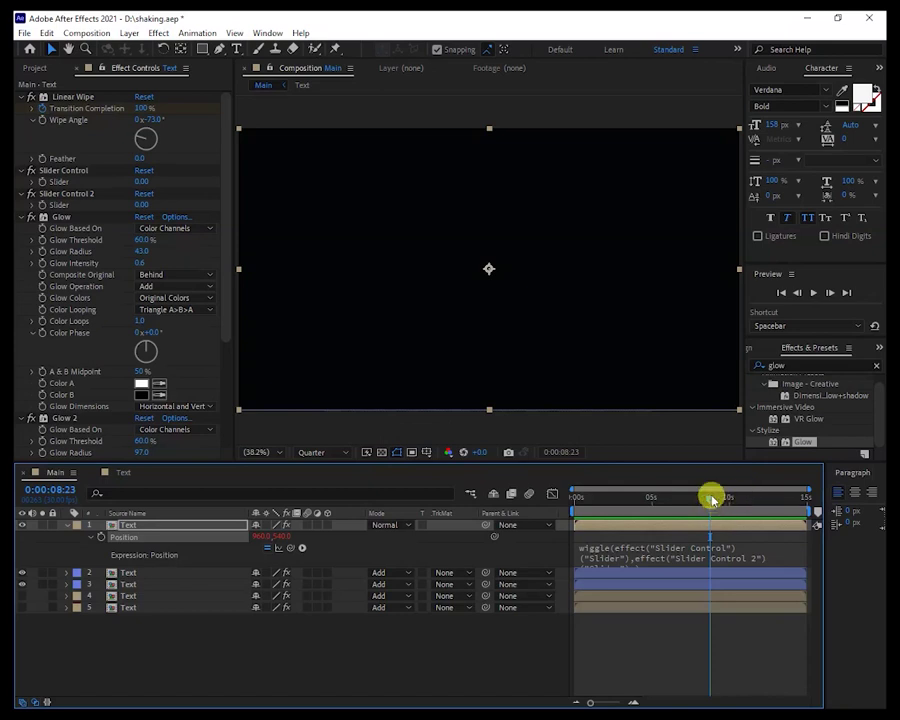
drag(710, 498, 566, 510)
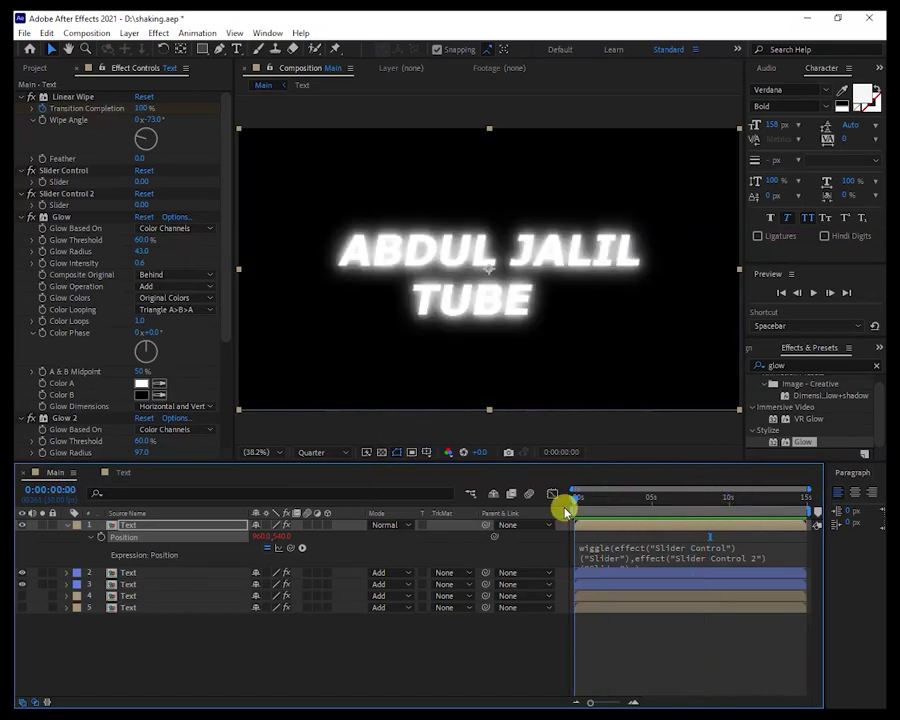
- Add a Null Object layer from the timeline's New menu
right_click(267, 649)
mouse_move(345, 480)
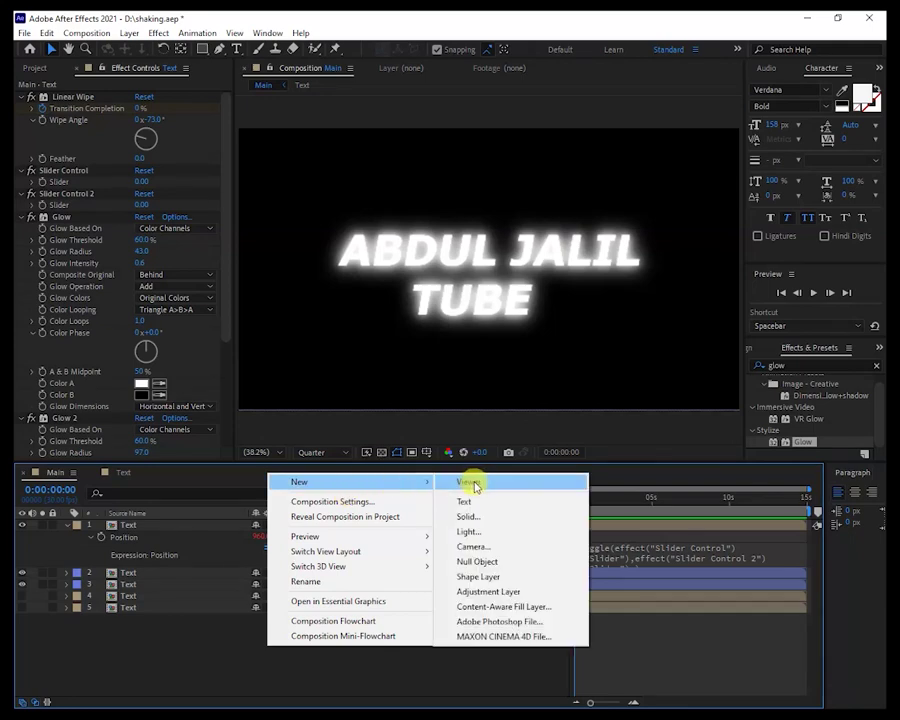
click(478, 562)
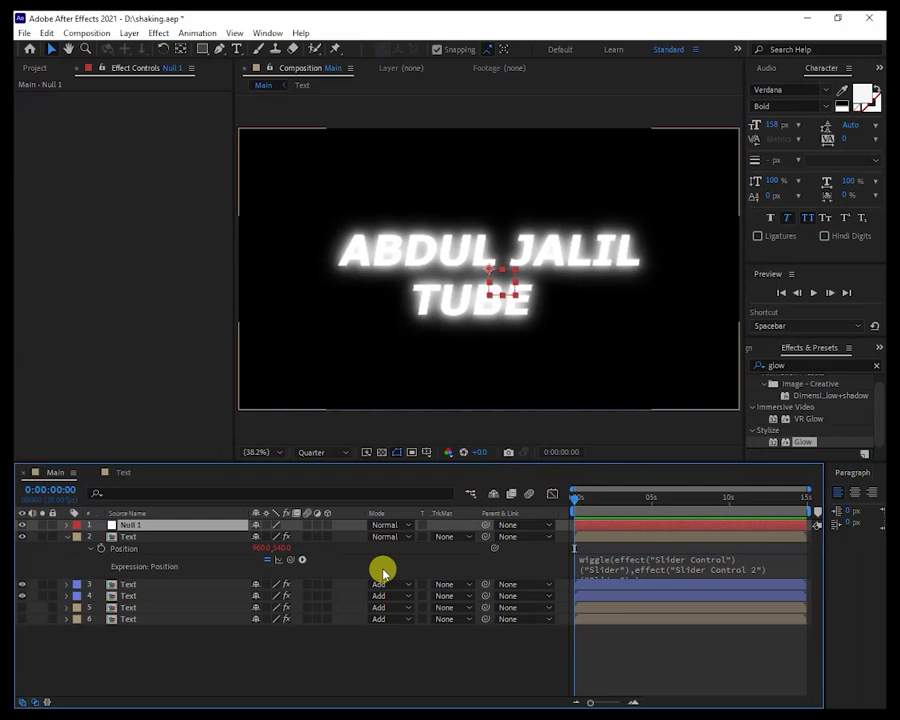
- Delete the wiggle expression from the Text layer's Position, then show Null 1's Position
click(614, 562)
click(630, 553)
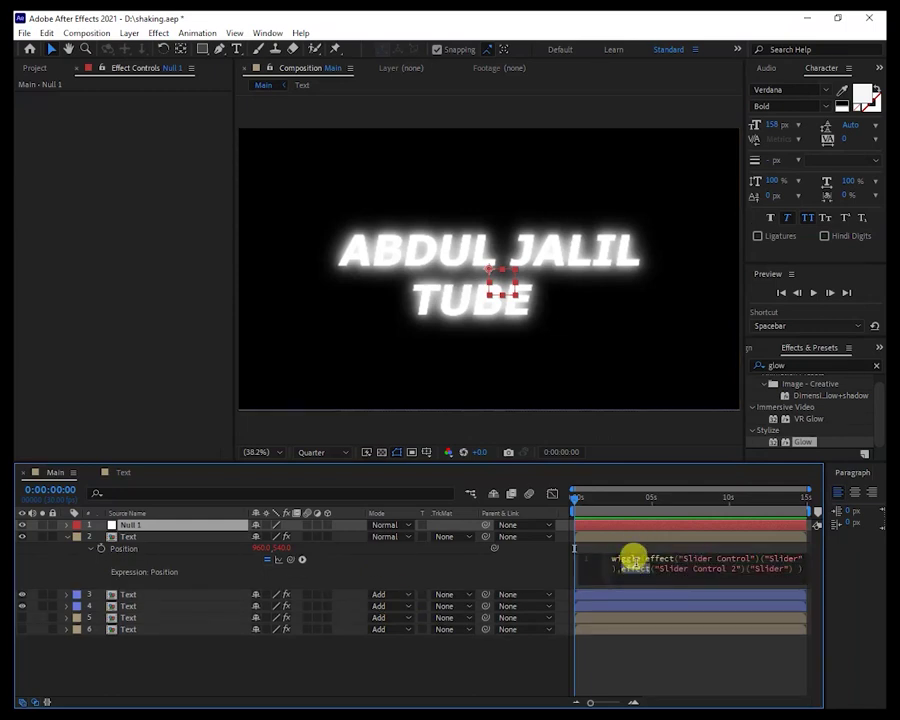
key(ctrl+a)
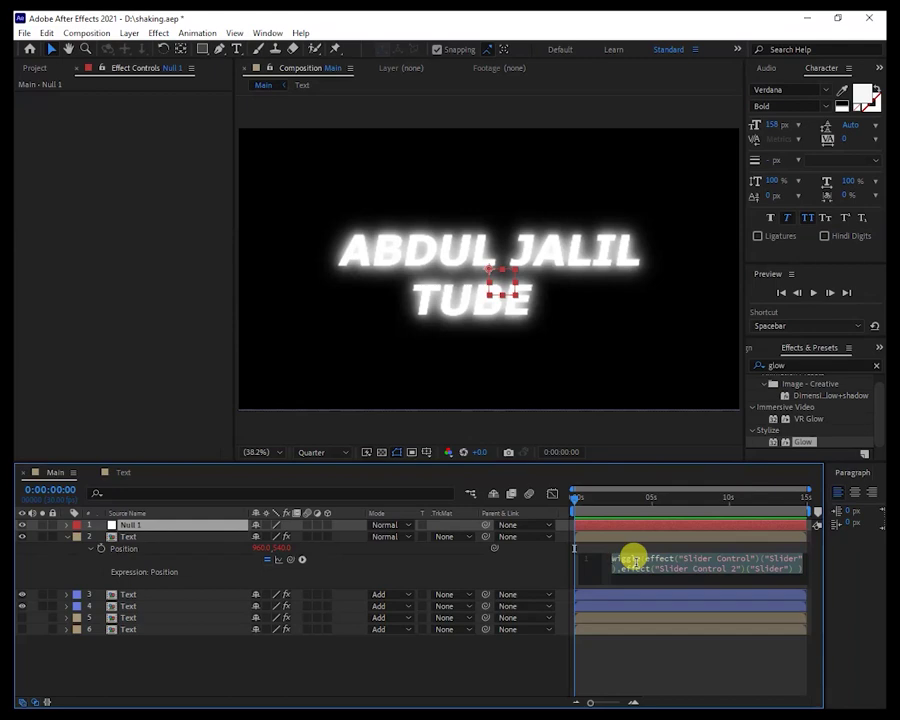
key(BackSpace)
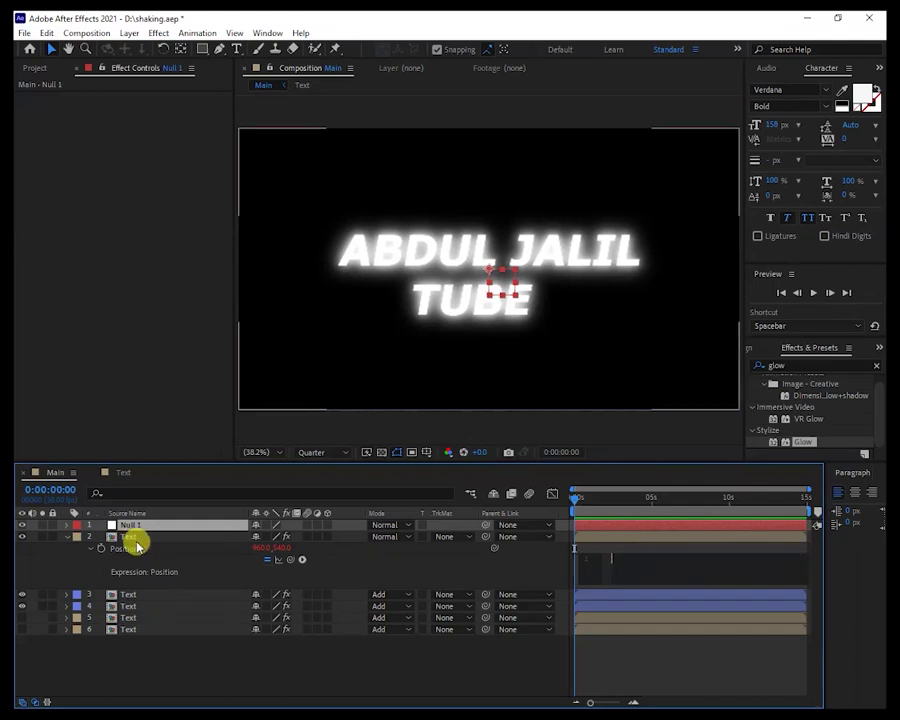
click(130, 527)
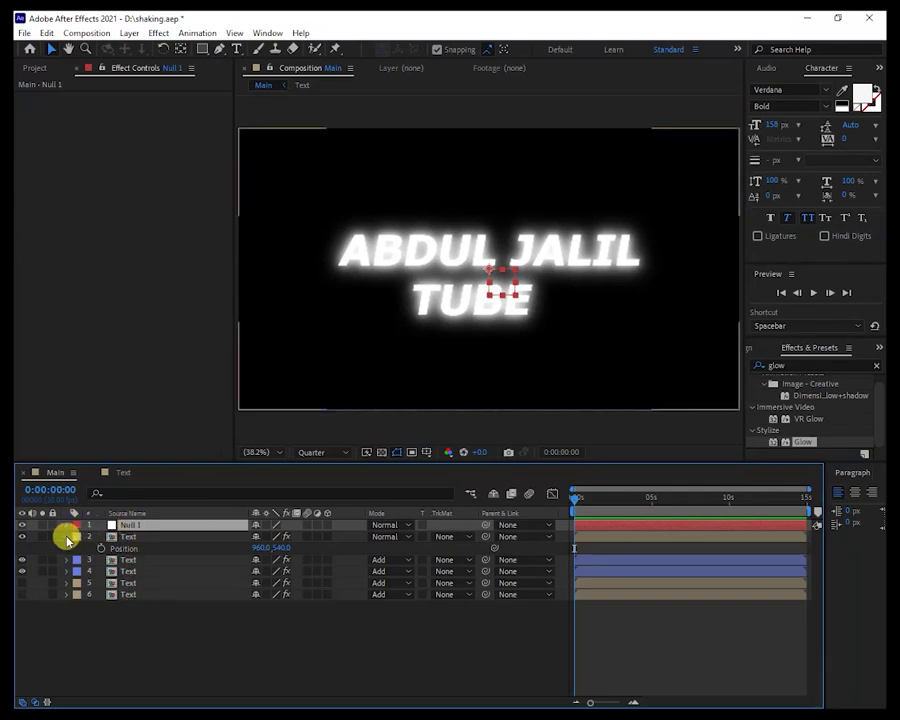
click(66, 537)
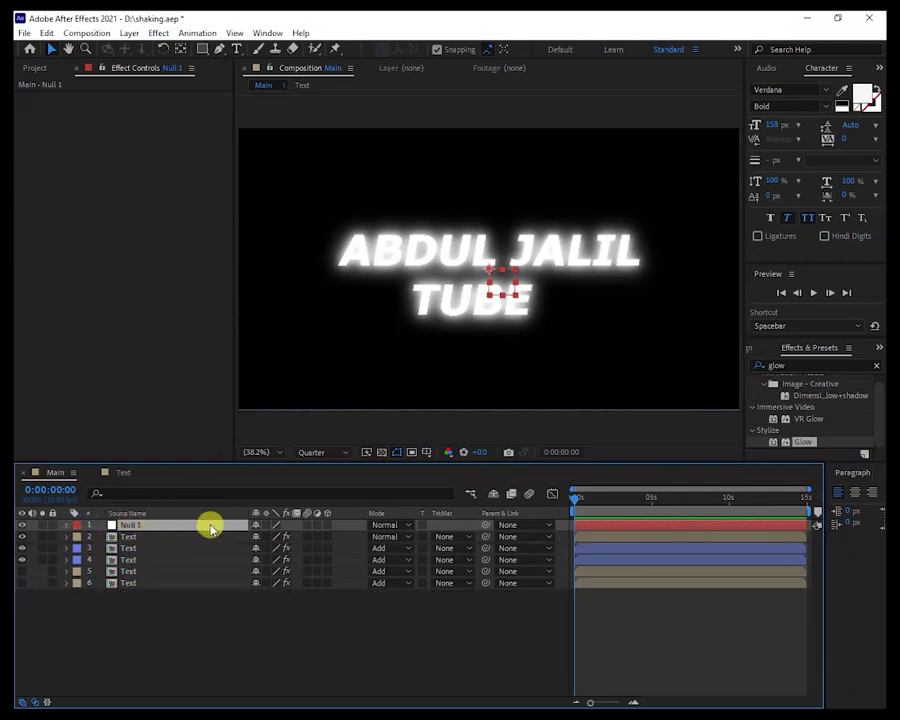
key(p)
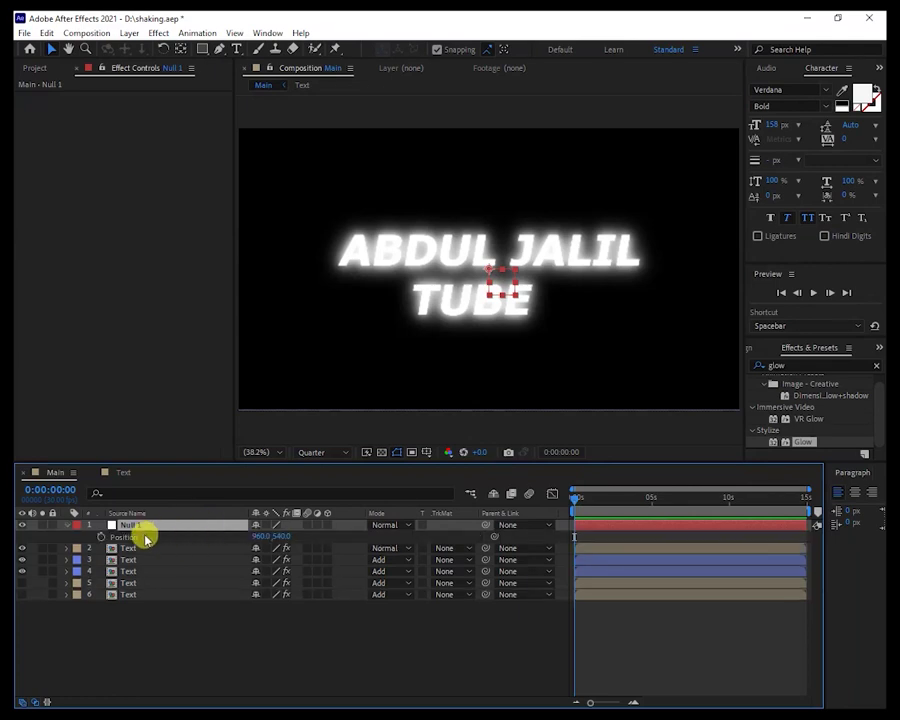
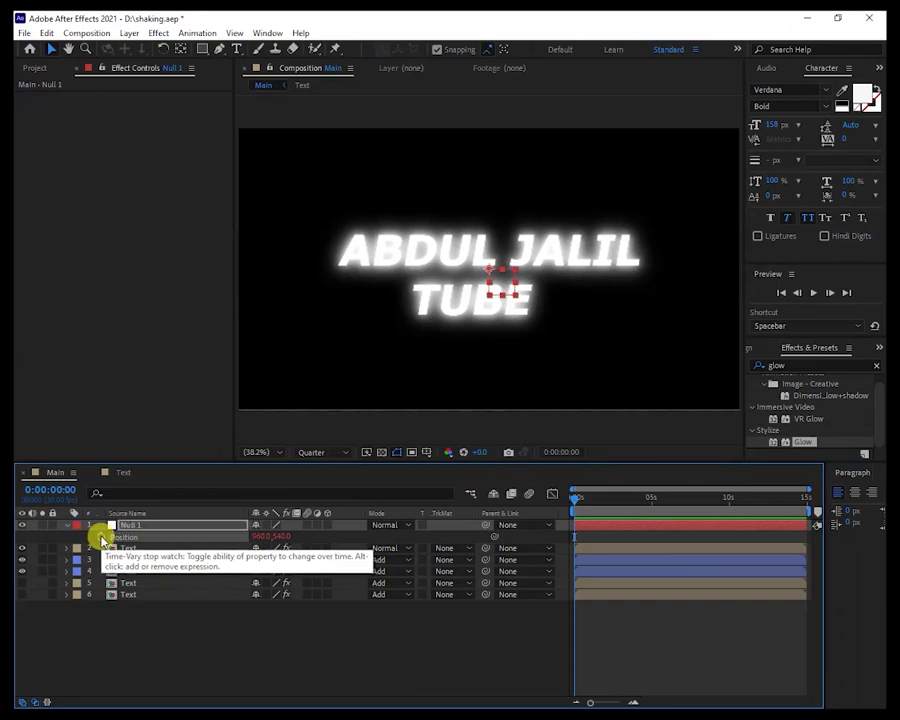
- Paste the wiggle(effect("Slider Control")...) expression into Null 1's Position, then collapse Null 1
alt+click(101, 538)
text(wiggle(effect("Slider Control")("Slider"), effect("Slider Control 2")("Slider")))
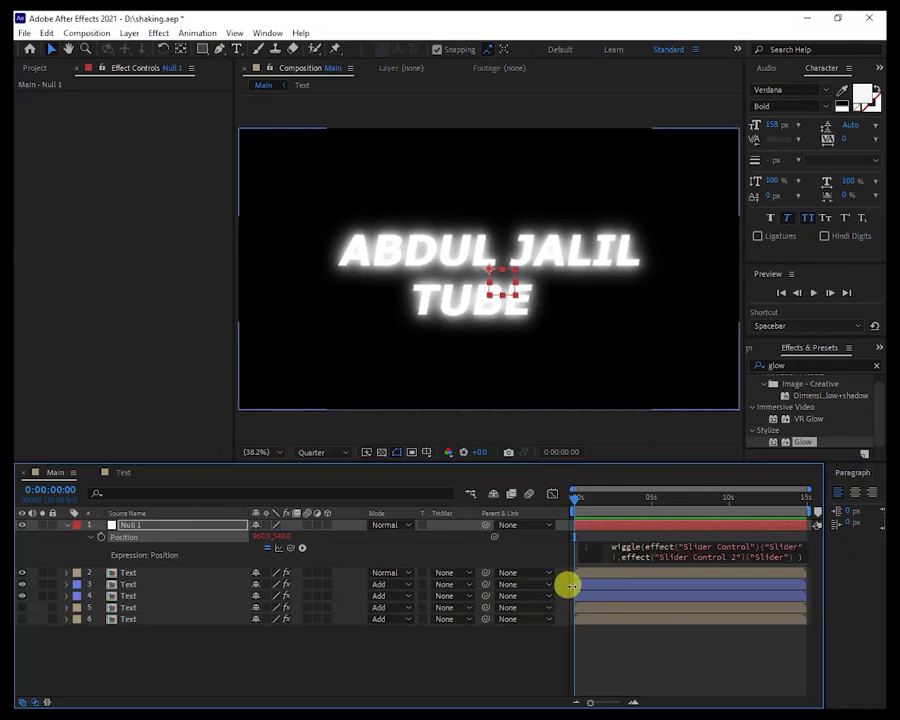
click(48, 86)
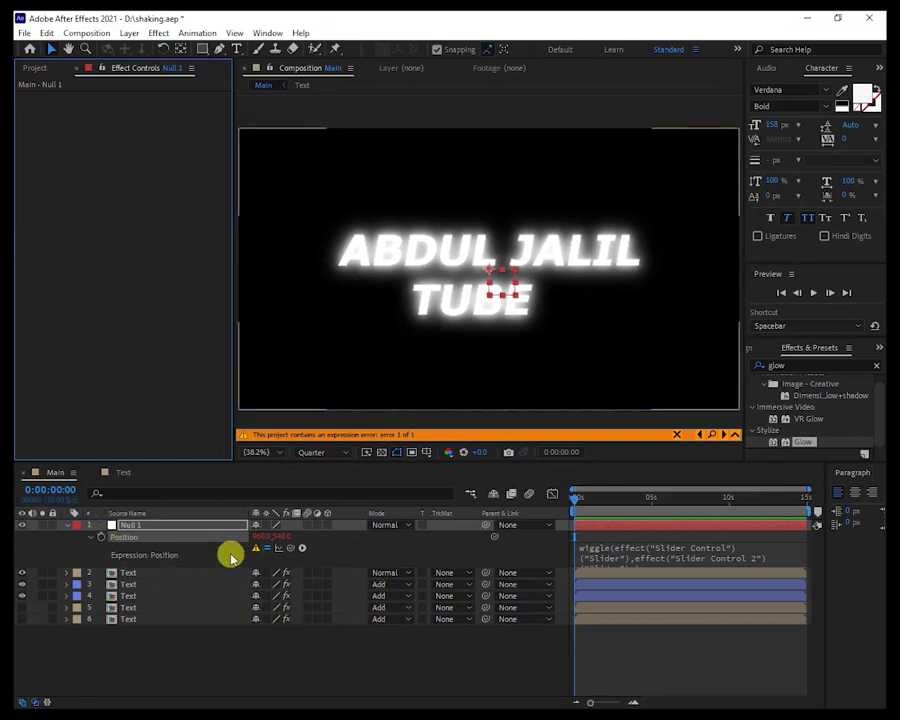
click(149, 526)
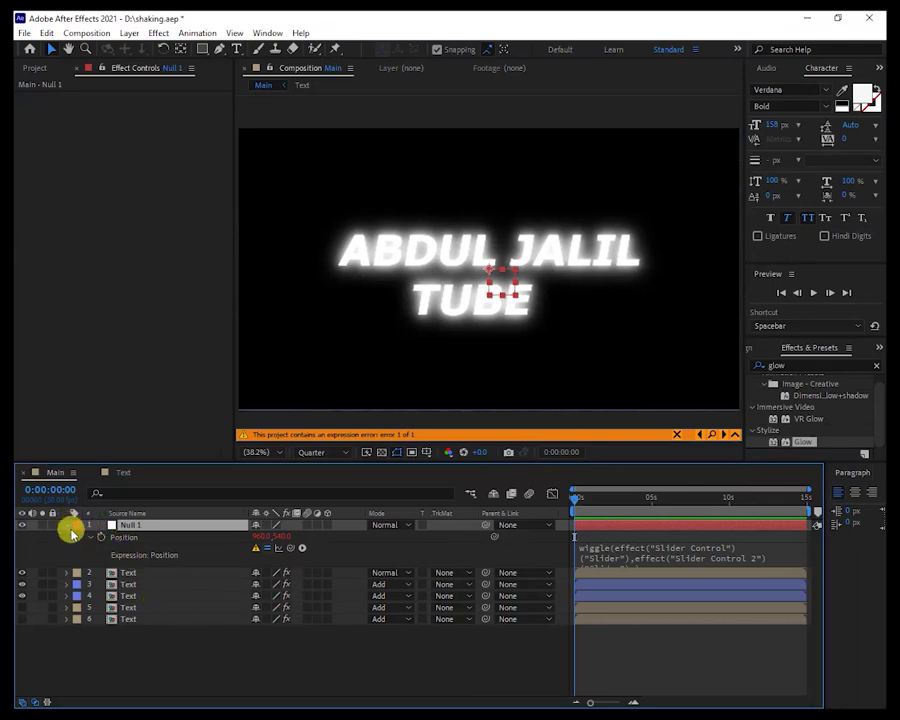
click(67, 527)
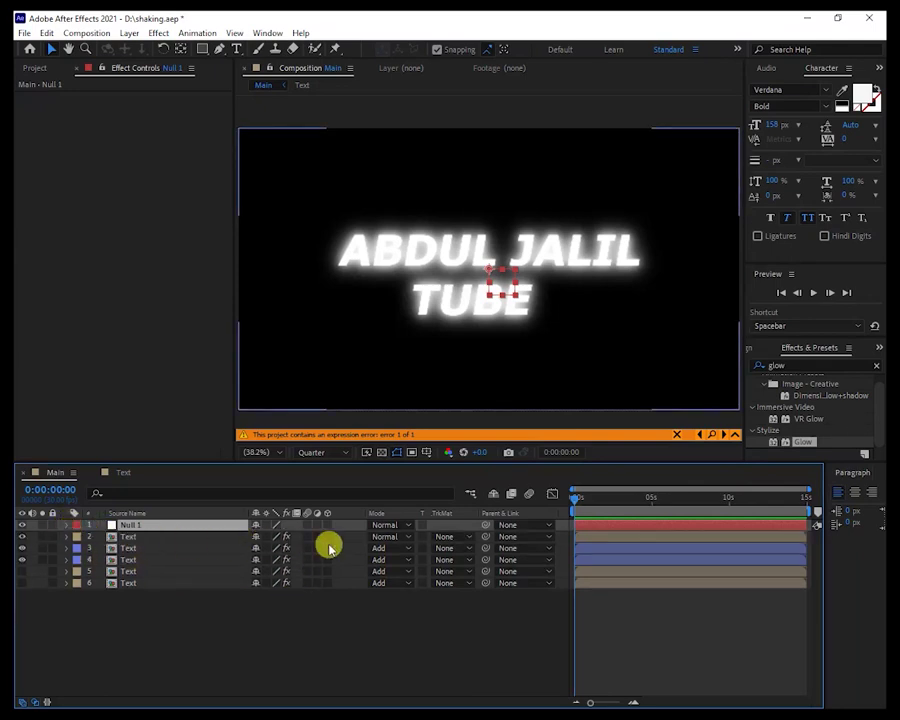
- Parent Text layers 2–6 to Null 1 and reveal Null 1's Position property
click(180, 537)
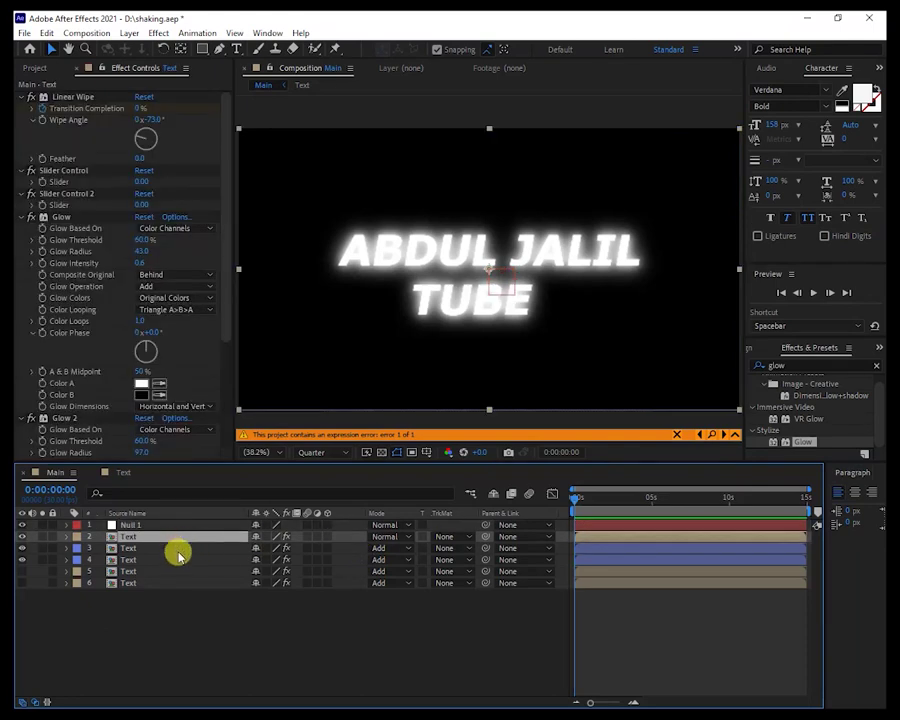
shift+click(136, 581)
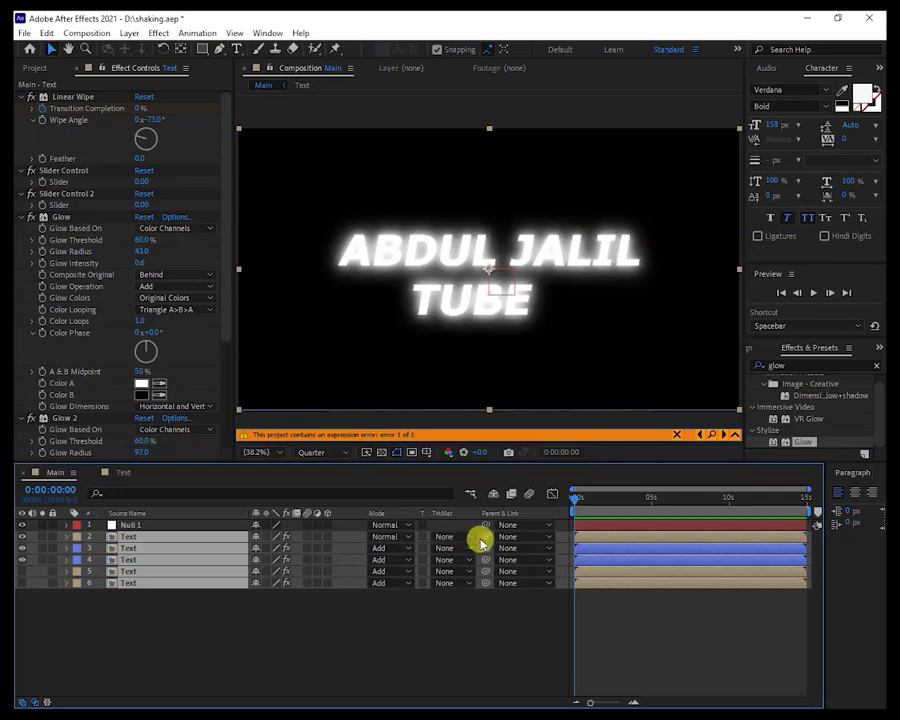
drag(484, 540, 163, 530)
click(163, 530)
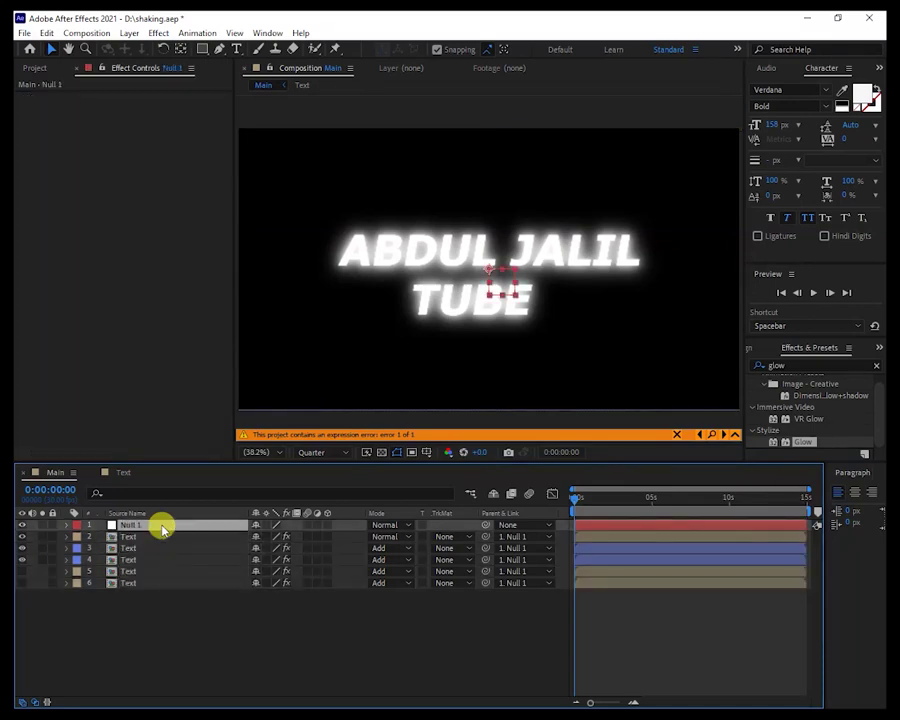
key(p)
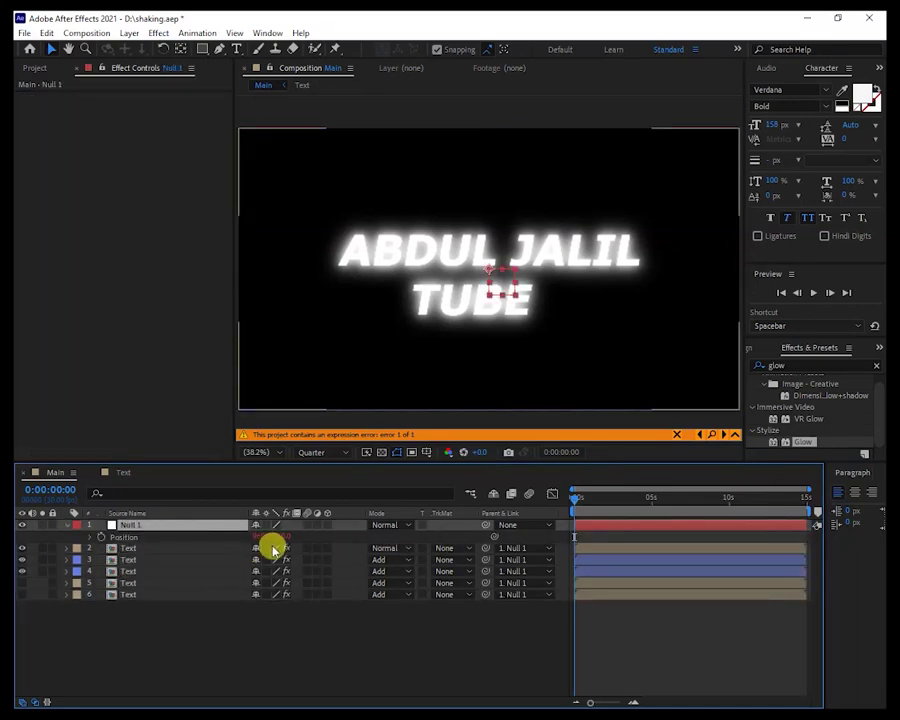
alt+click(105, 538)
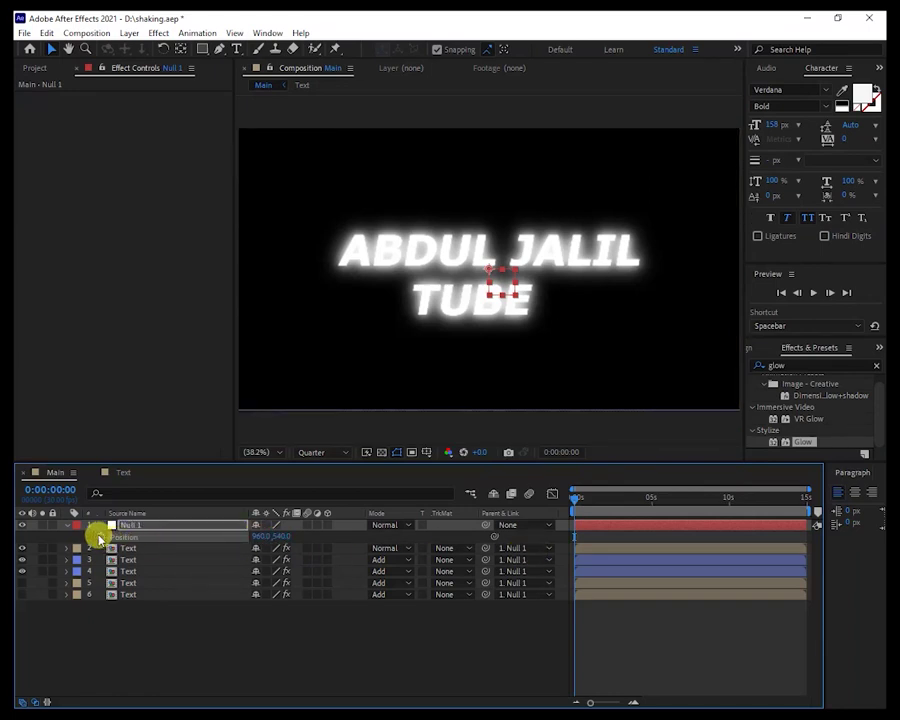
alt+click(100, 538)
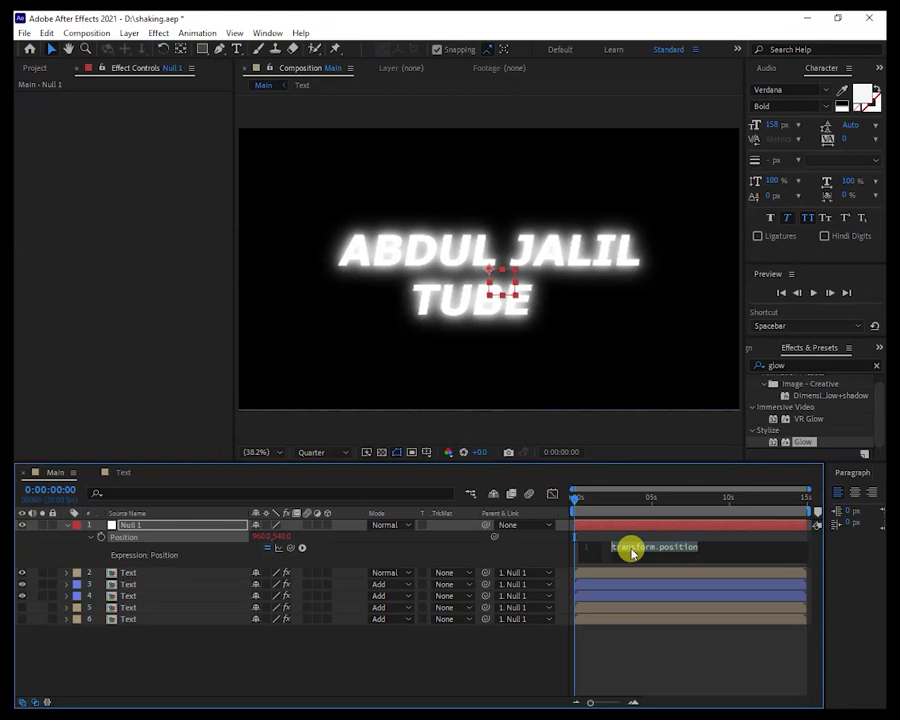
text(w)
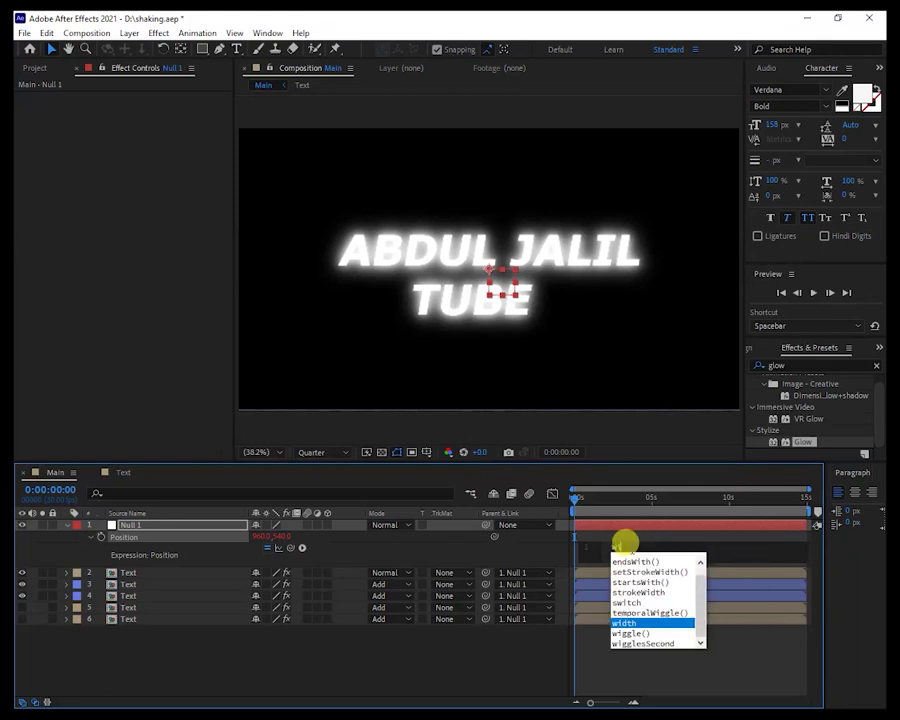
text(i)
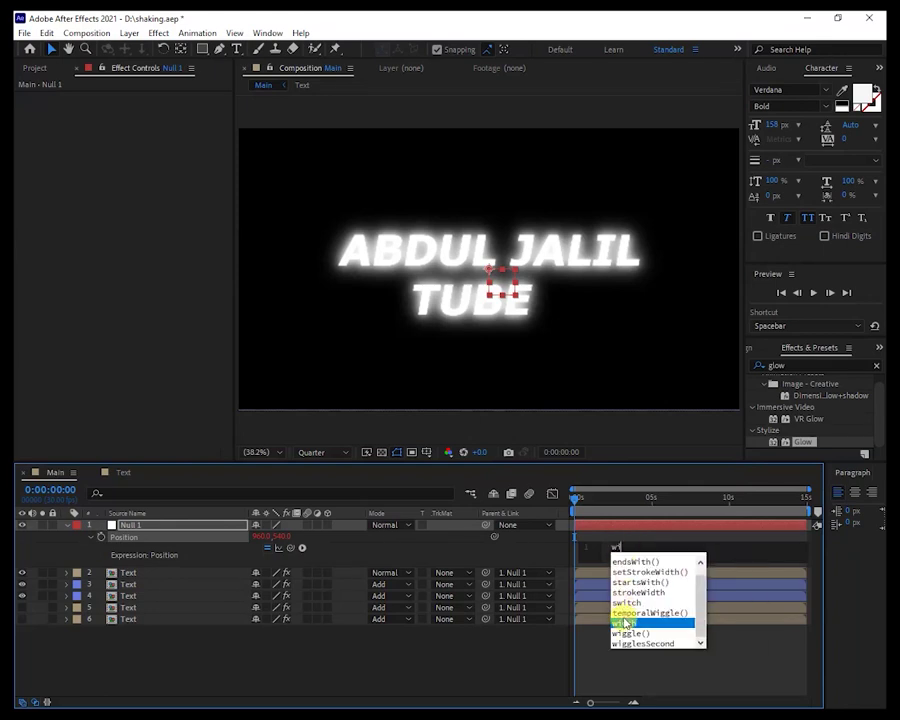
click(629, 634)
click(629, 634)
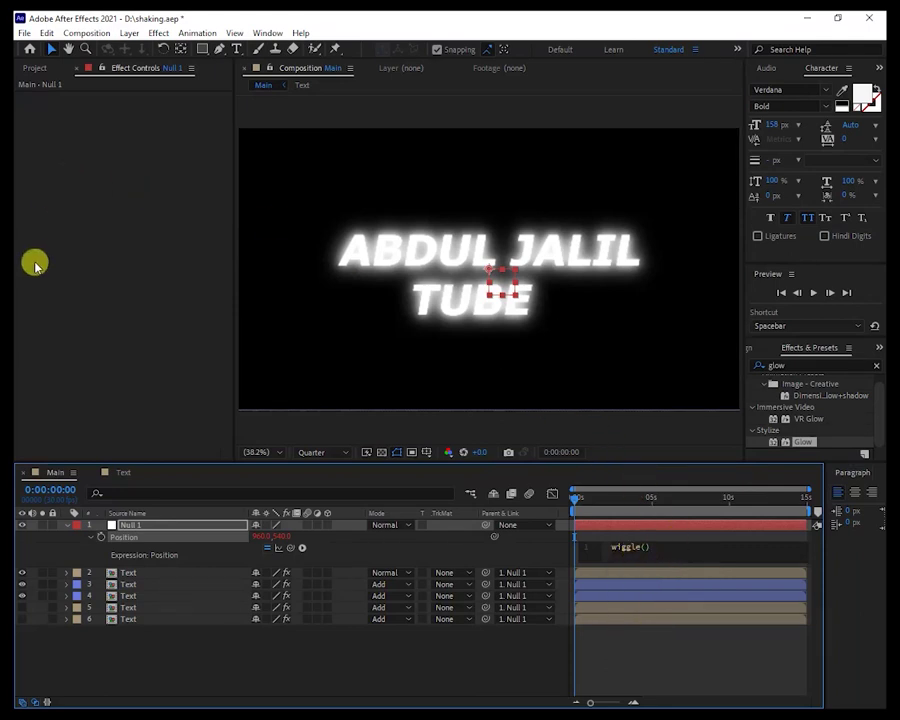
click(135, 577)
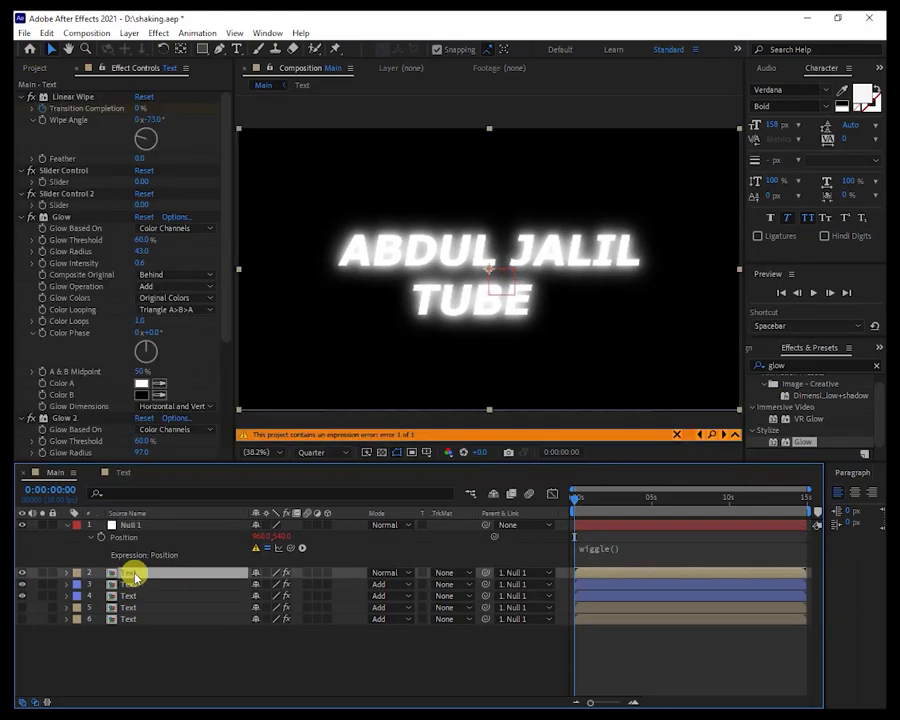
click(612, 549)
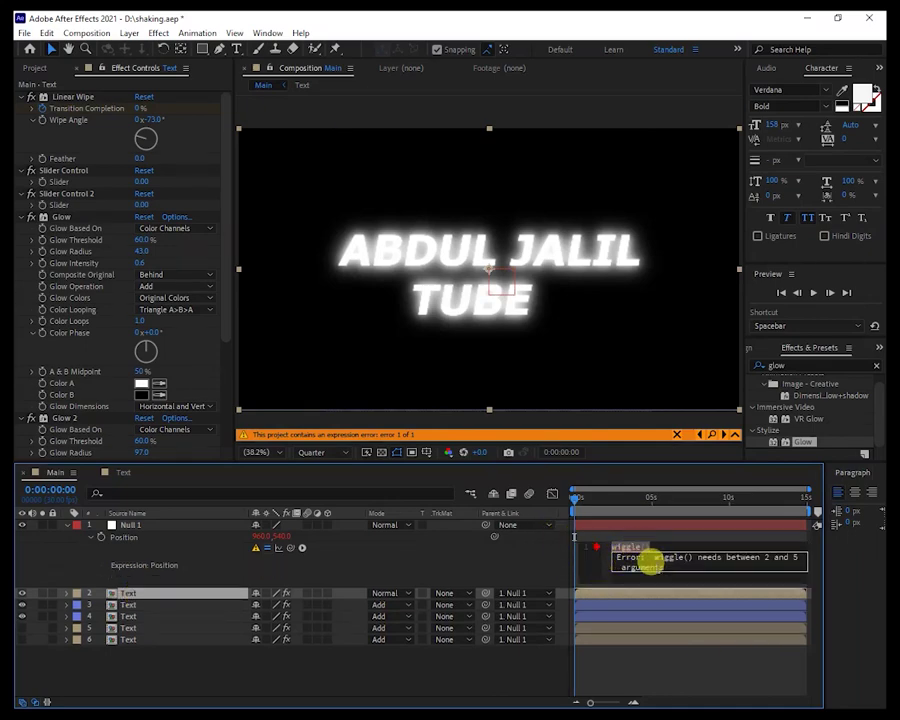
click(639, 545)
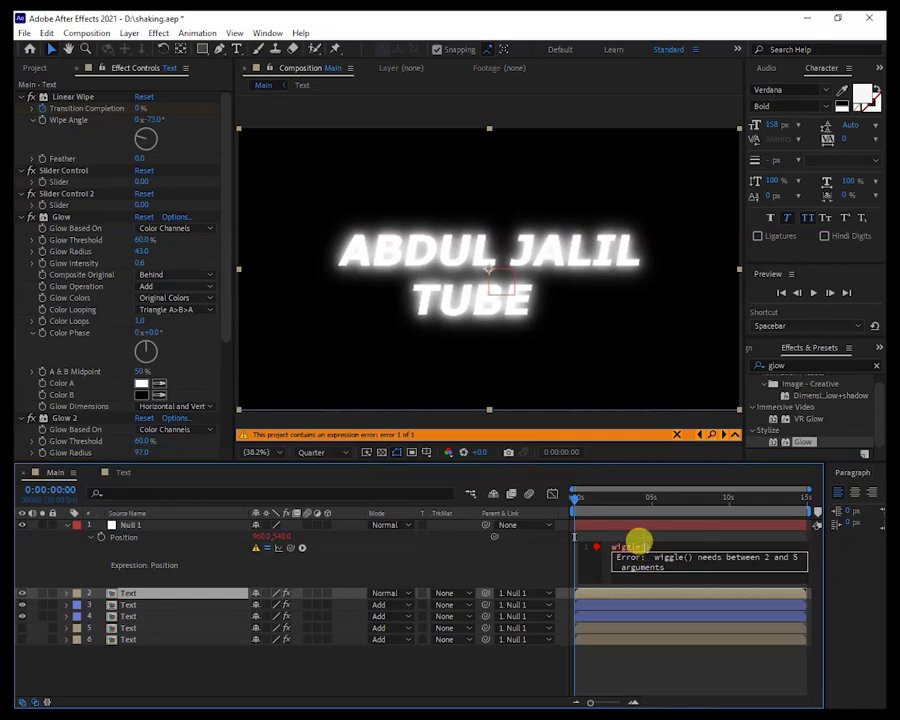
drag(292, 549, 73, 182)
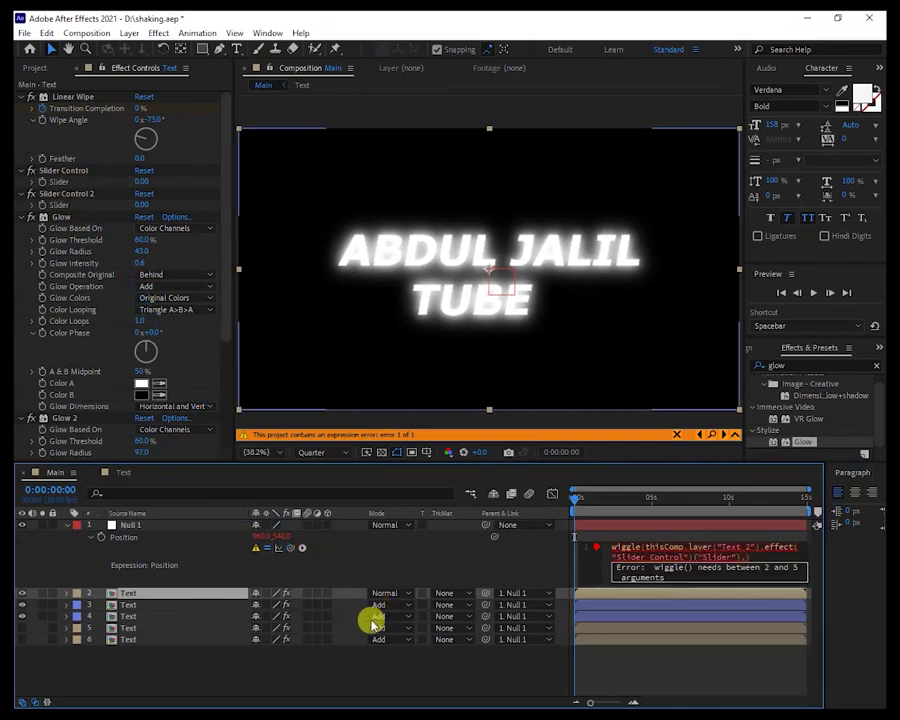
drag(292, 547, 80, 201)
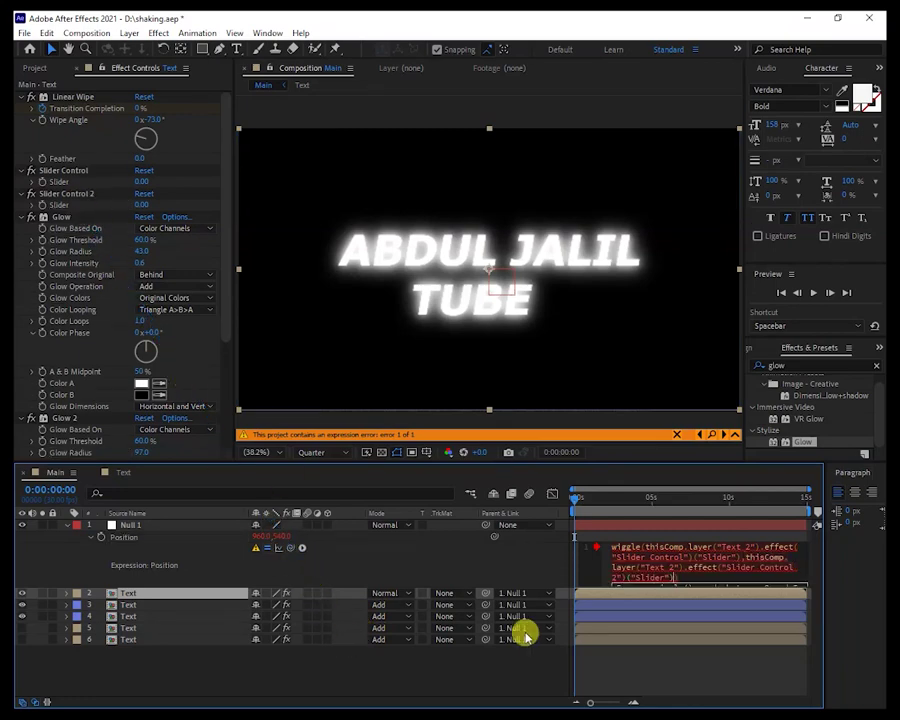
text())
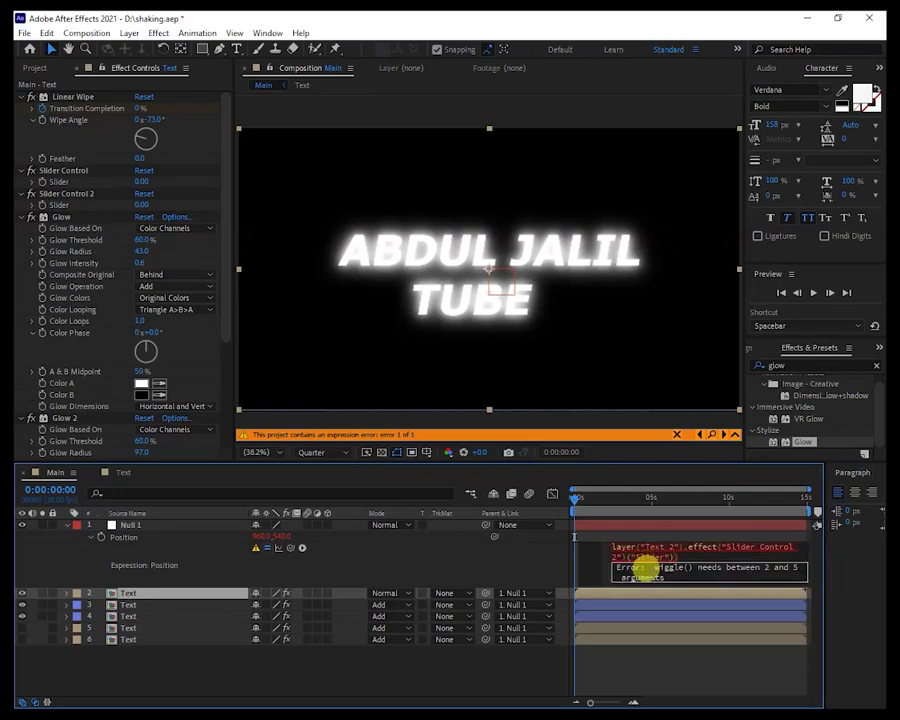
click(650, 566)
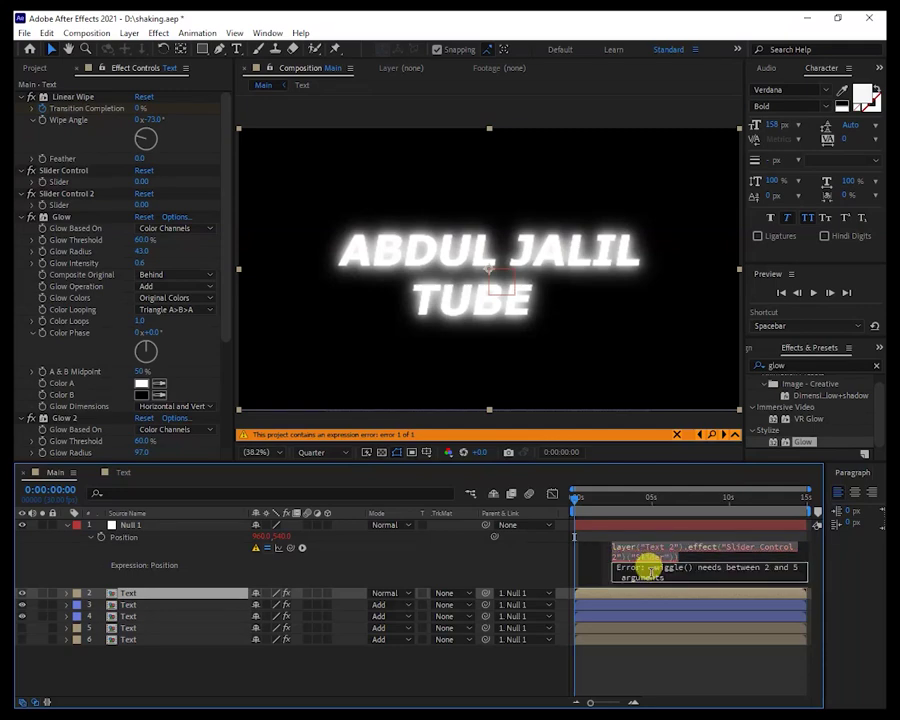
key(BackSpace)
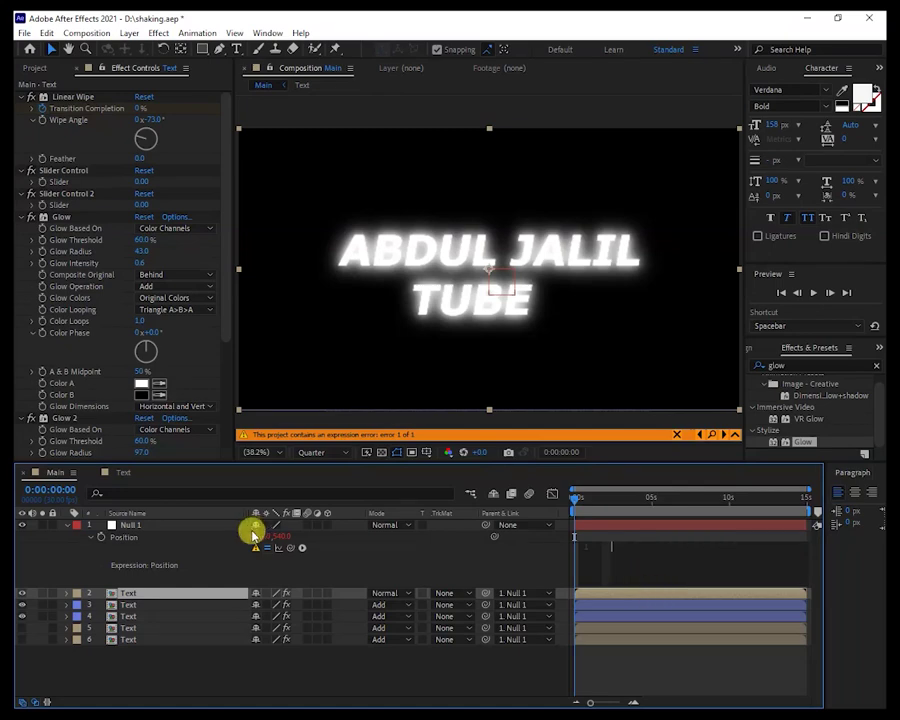
- Remove Null 1's old Position expression and start a fresh wiggle() expression
click(108, 537)
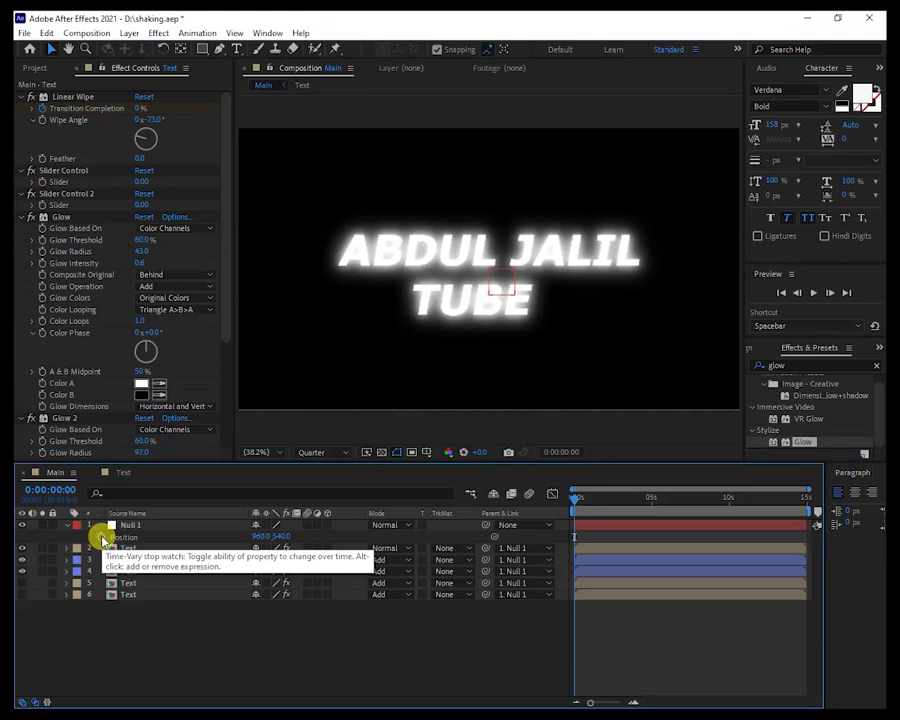
alt+click(103, 540)
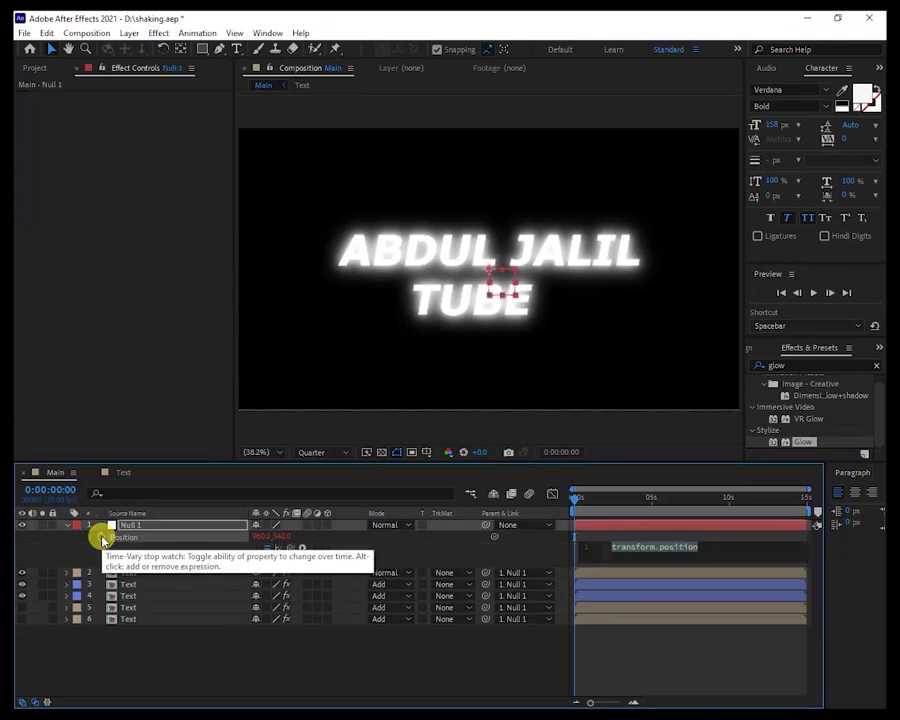
text(w)
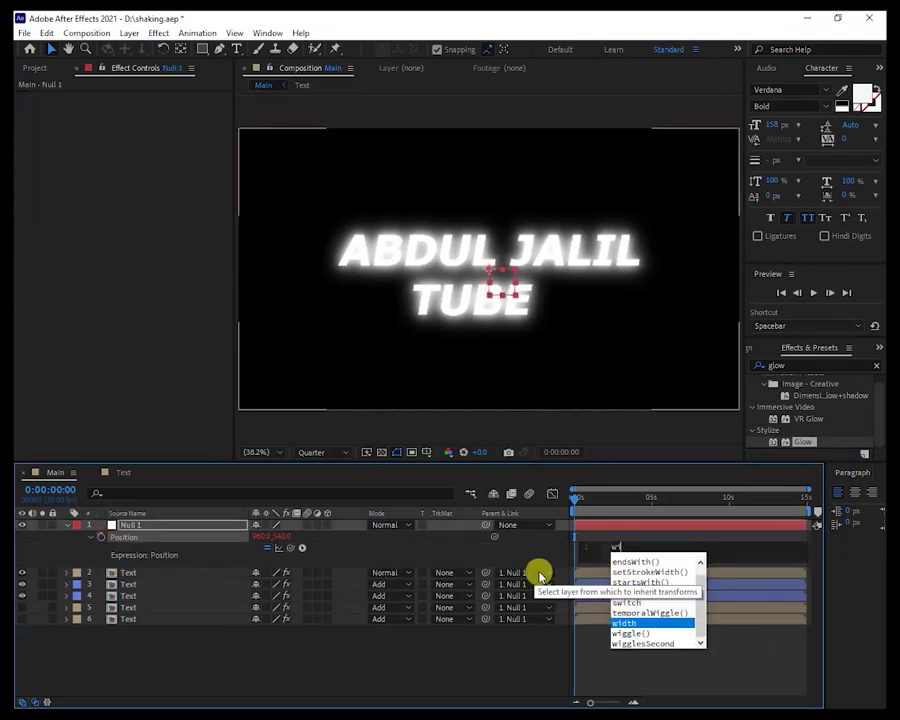
text(i)
click(628, 633)
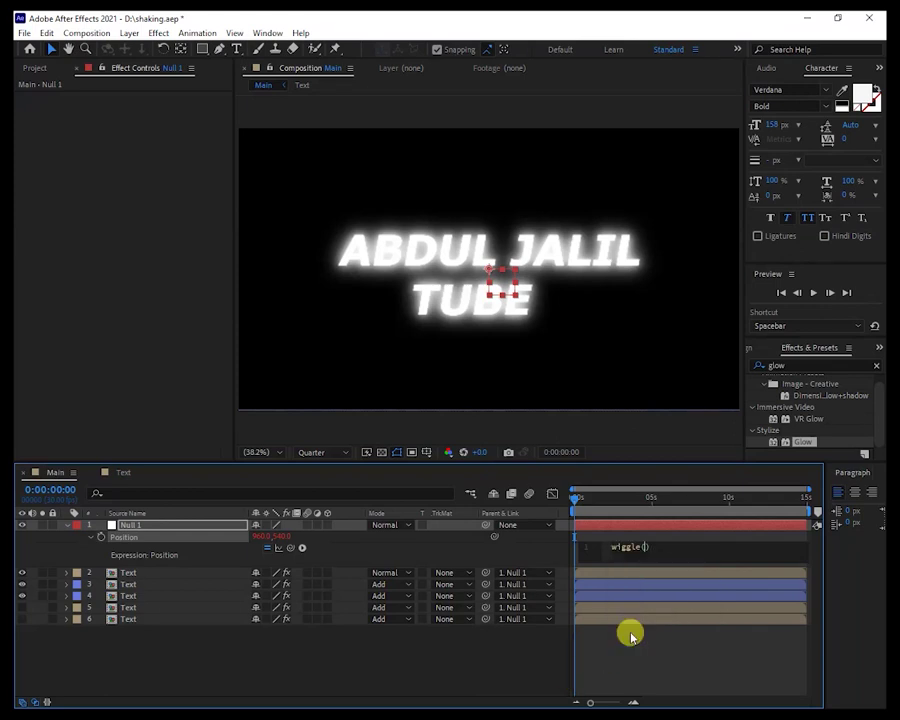
- Link wiggle's two arguments to Text 2's Slider Control and Slider Control 2, then commit
click(145, 573)
click(612, 548)
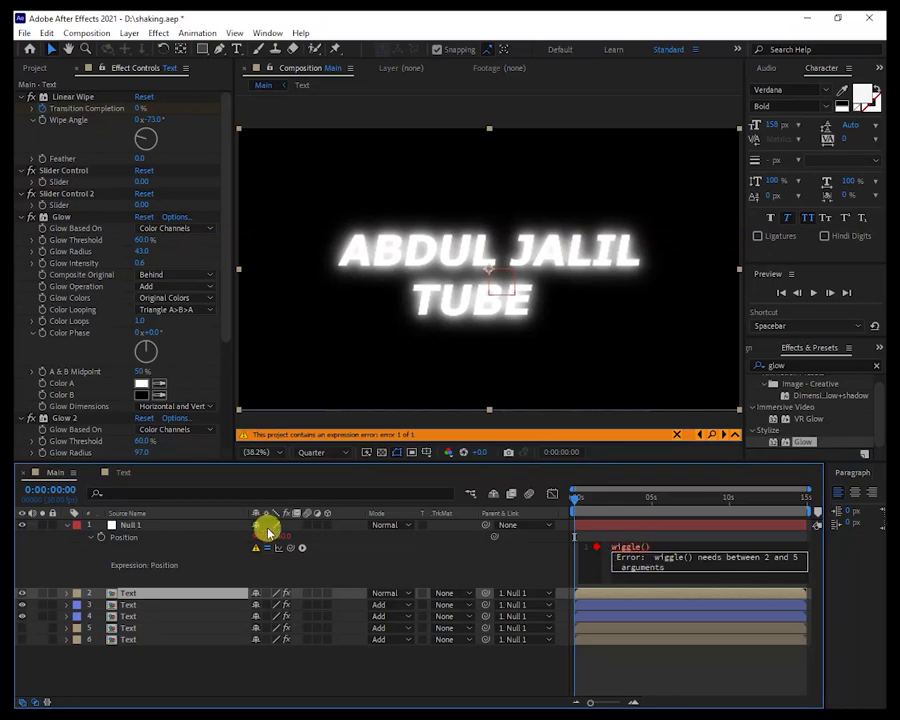
drag(288, 548, 85, 182)
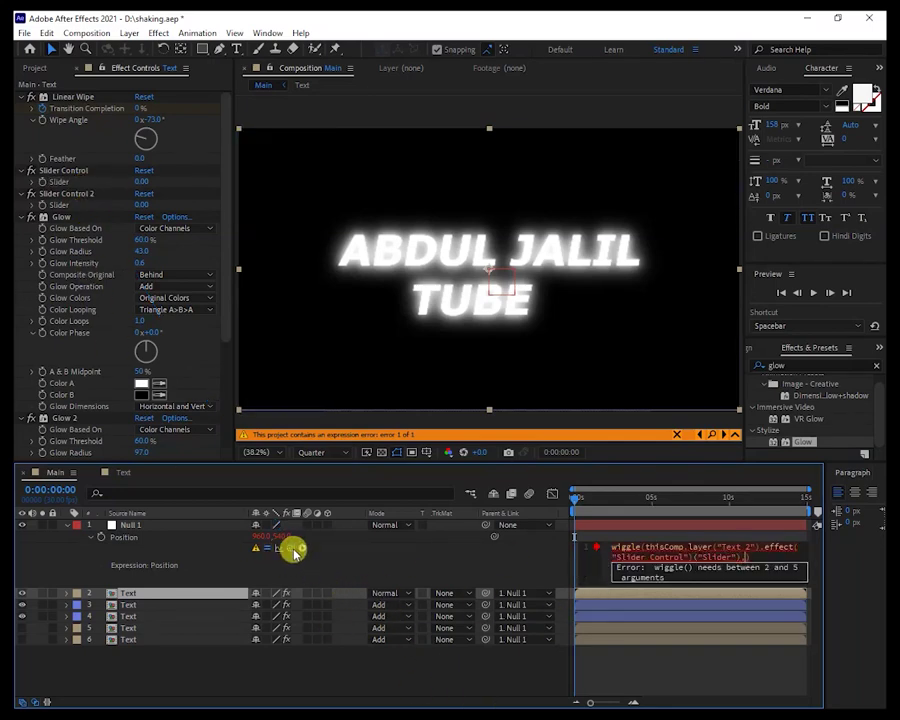
drag(290, 550, 85, 207)
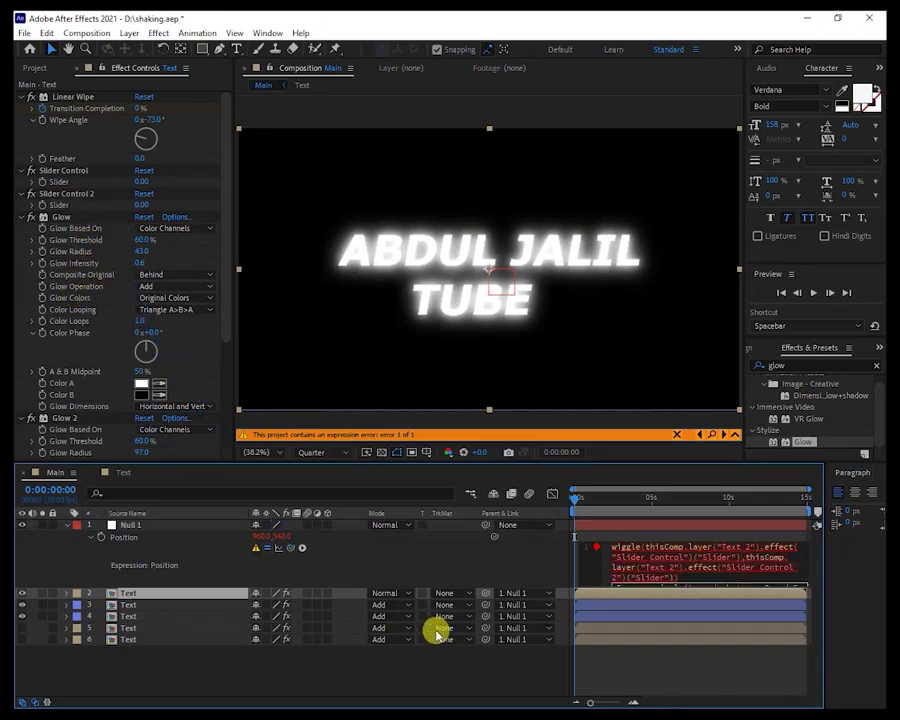
click(356, 548)
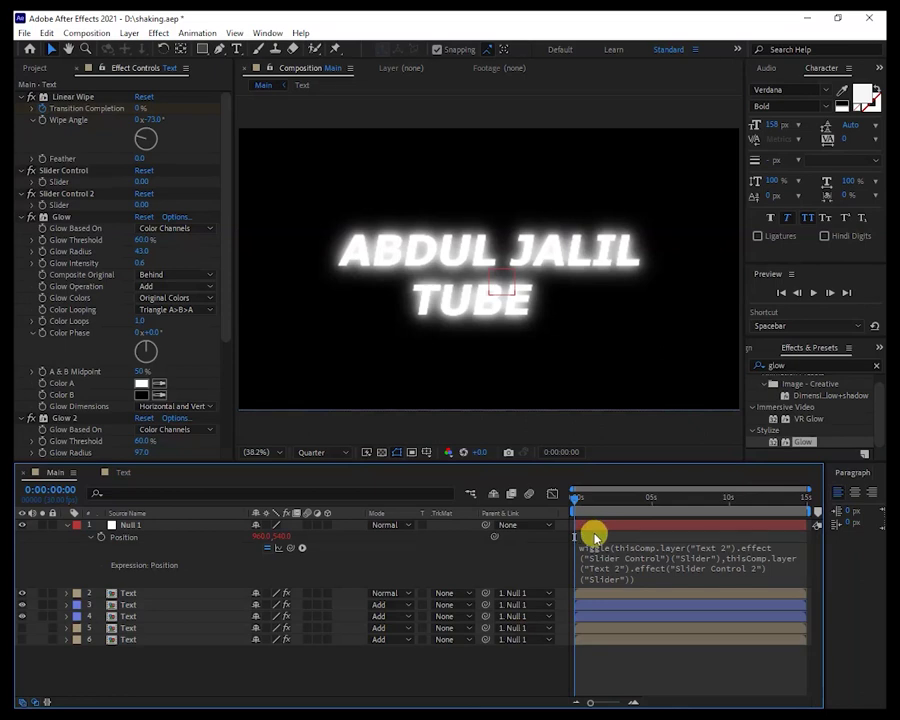
click(43, 180)
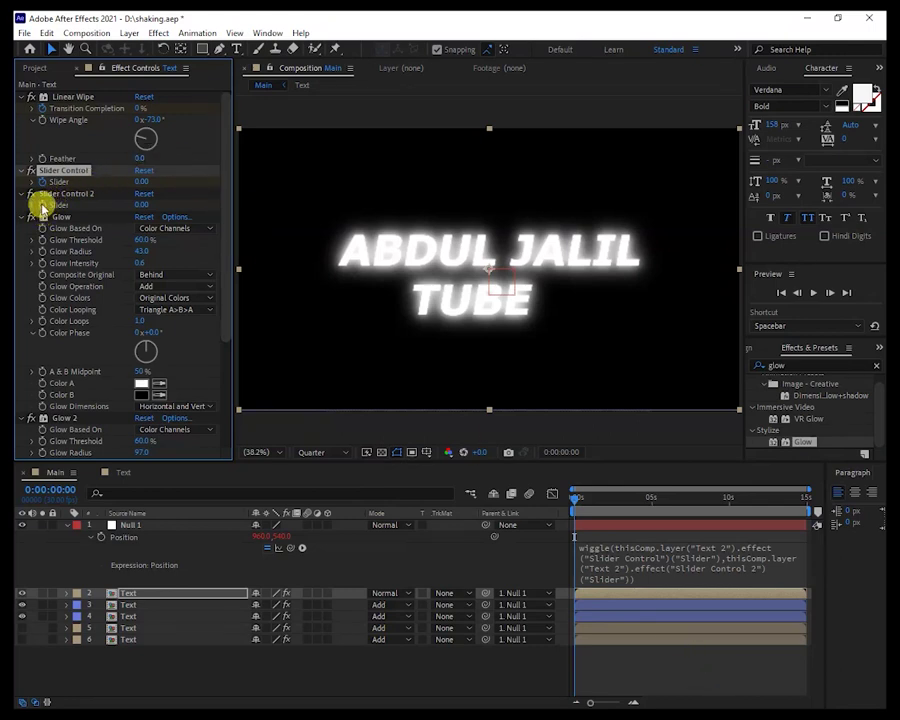
- At frame 0, set Slider Control to 80 and Slider Control 2 to 50
click(44, 196)
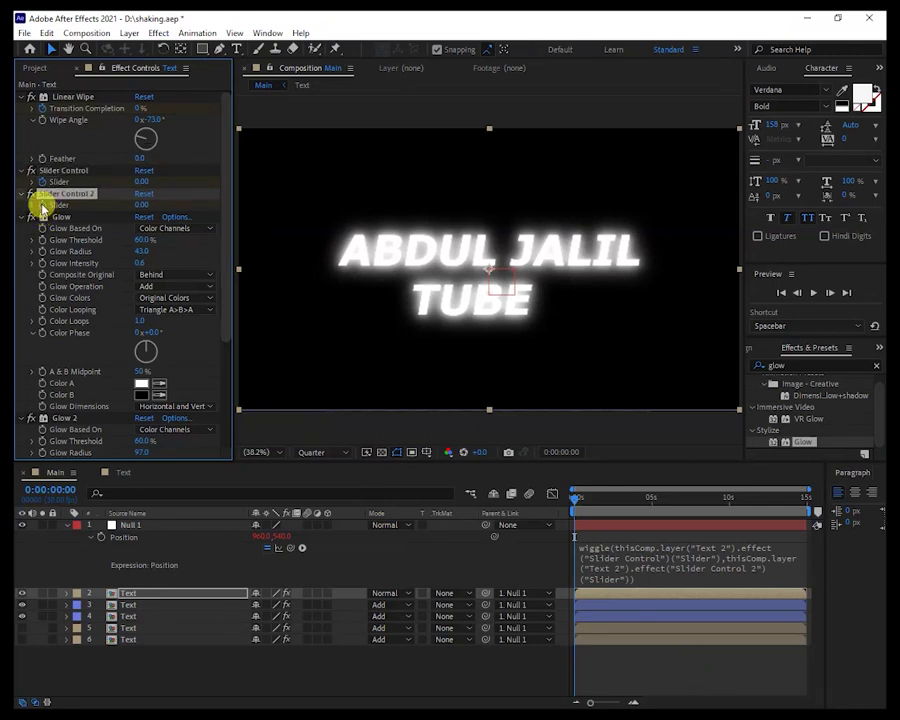
click(141, 184)
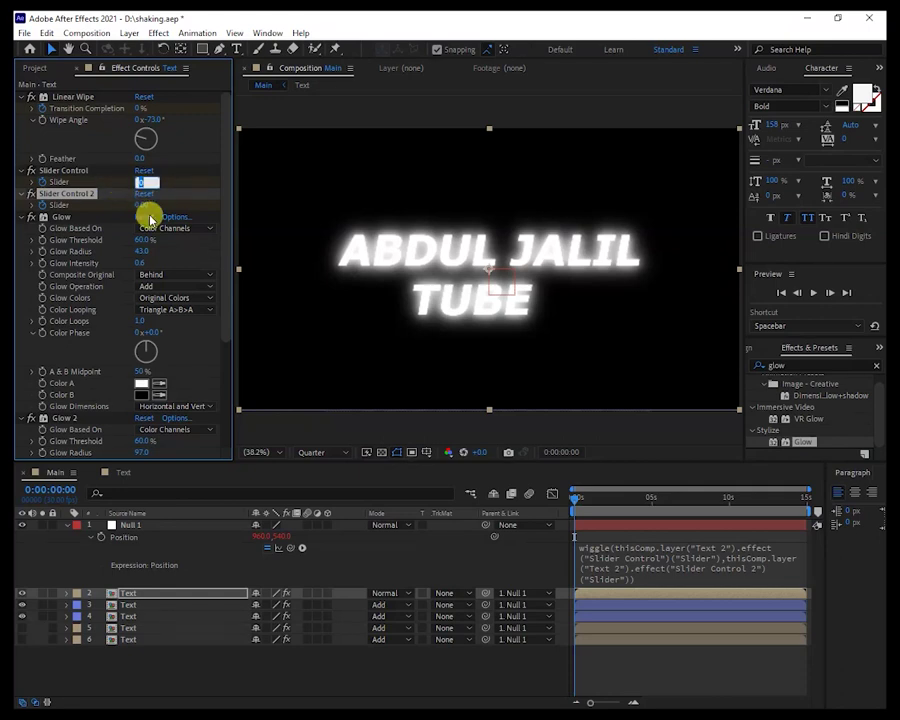
text(80)
click(141, 205)
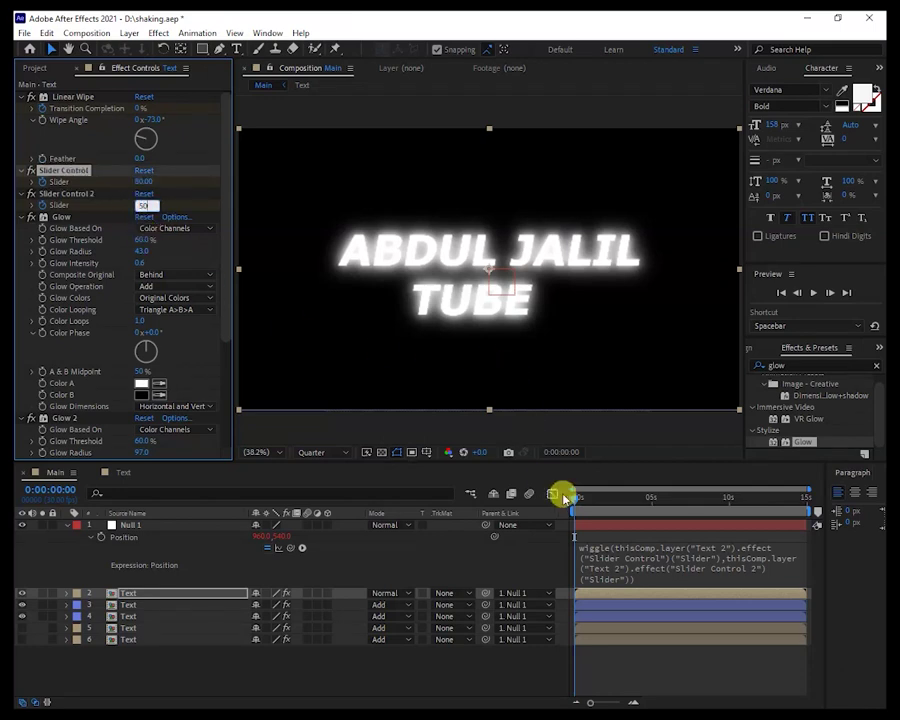
text(50)
- At about 2 seconds, lower Slider Control to 11
drag(576, 500, 619, 505)
click(143, 182)
drag(143, 182, 125, 180)
click(143, 182)
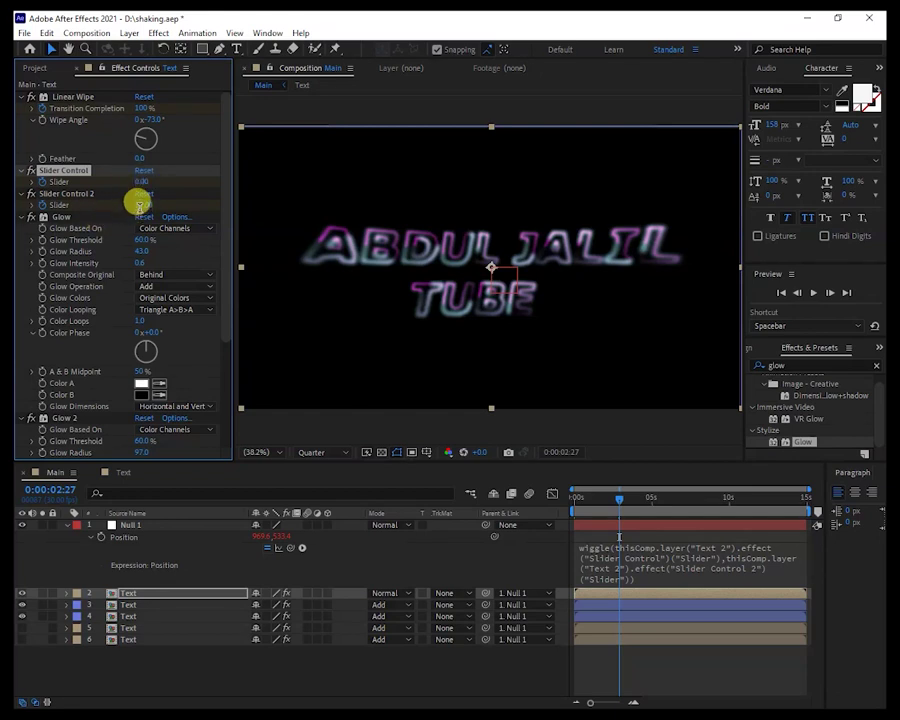
- Set Slider Control 2 to 0 at about 2.27 seconds and preview the settling shake from frame 0
click(140, 204)
click(301, 321)
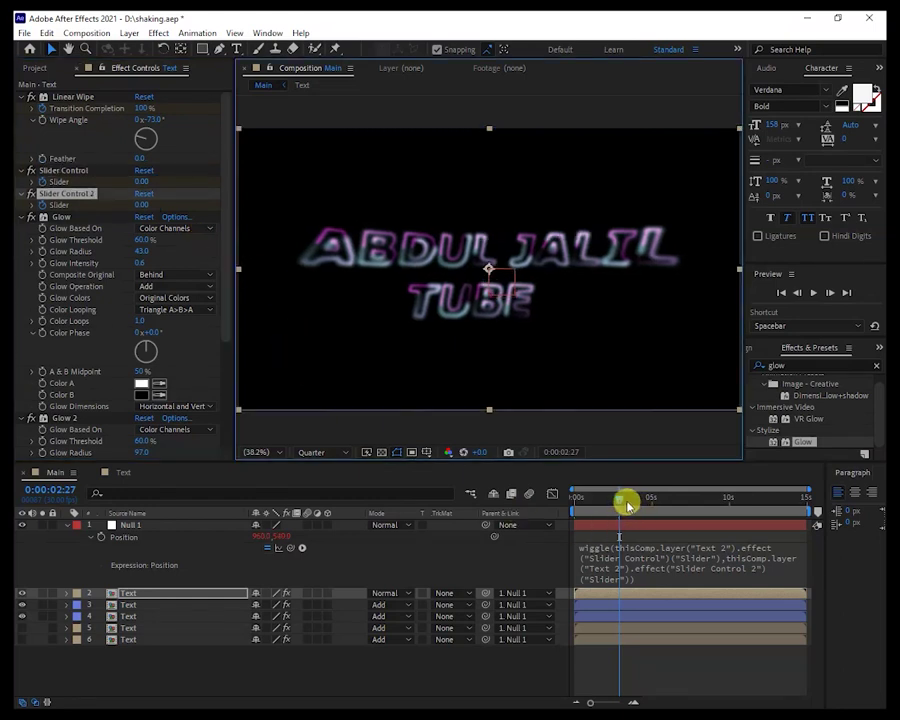
drag(620, 498, 578, 498)
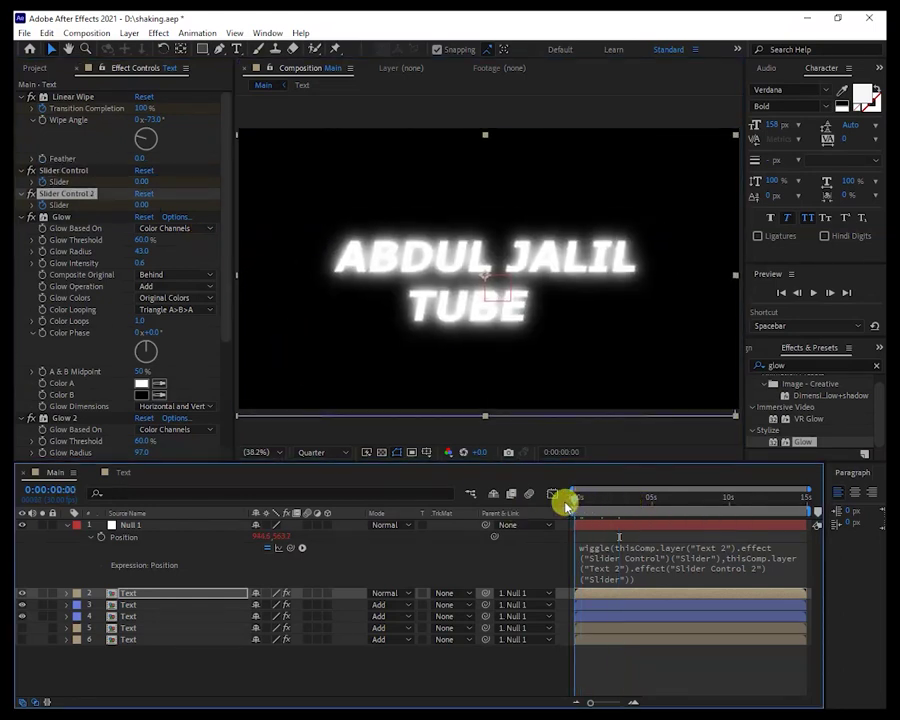
key(space)
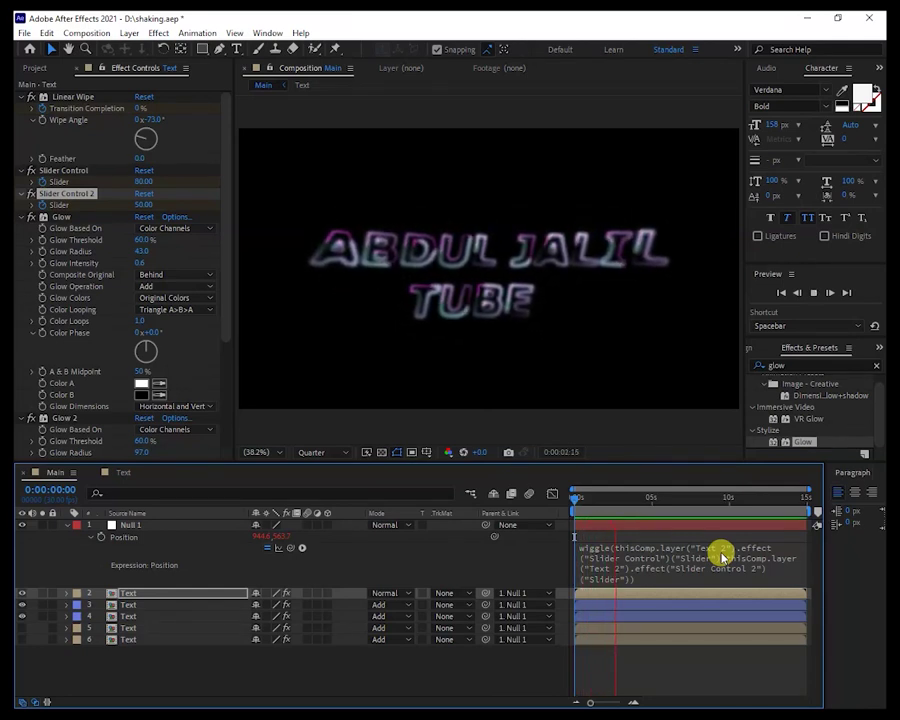
key(space)
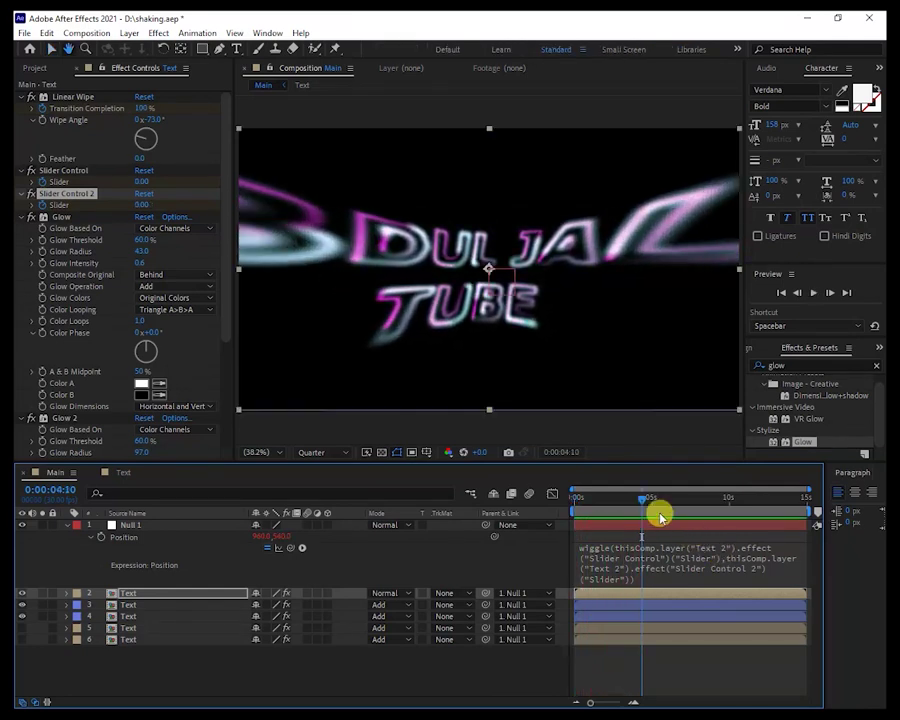
drag(643, 500, 568, 517)
key(space)
drag(580, 523, 542, 503)
- Import Texturelabs_LensFX_1655.jpg and place it at the bottom of Main's layer stack
right_click(159, 668)
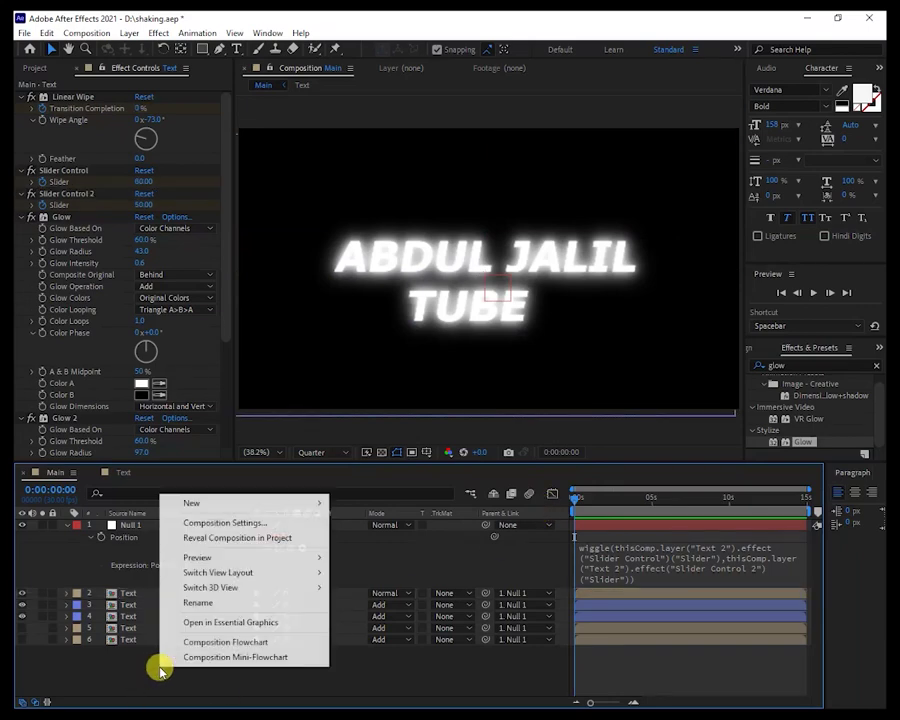
mouse_move(202, 507)
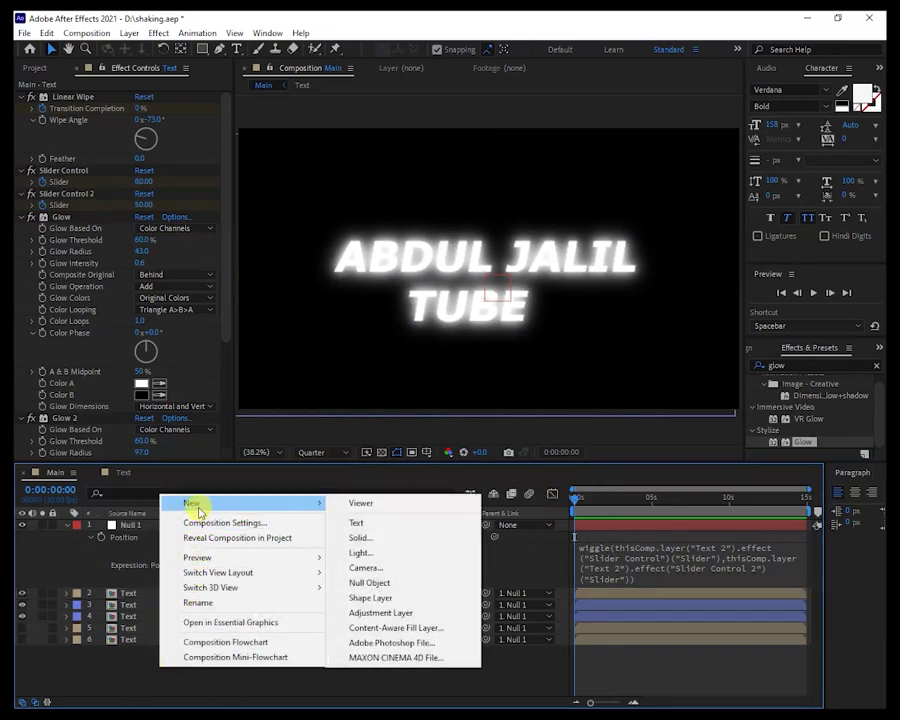
click(104, 660)
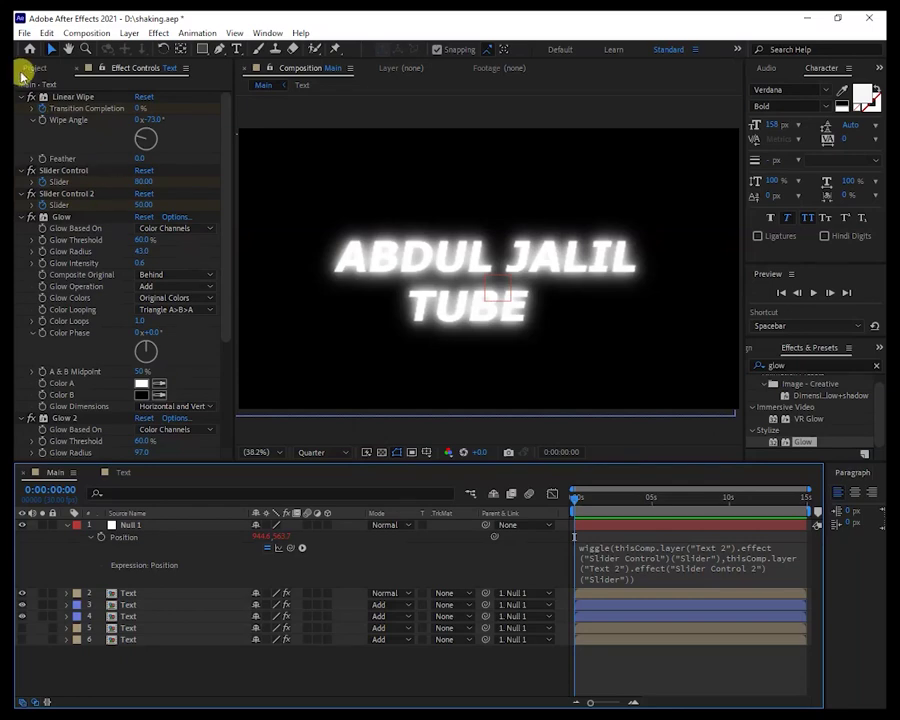
click(27, 69)
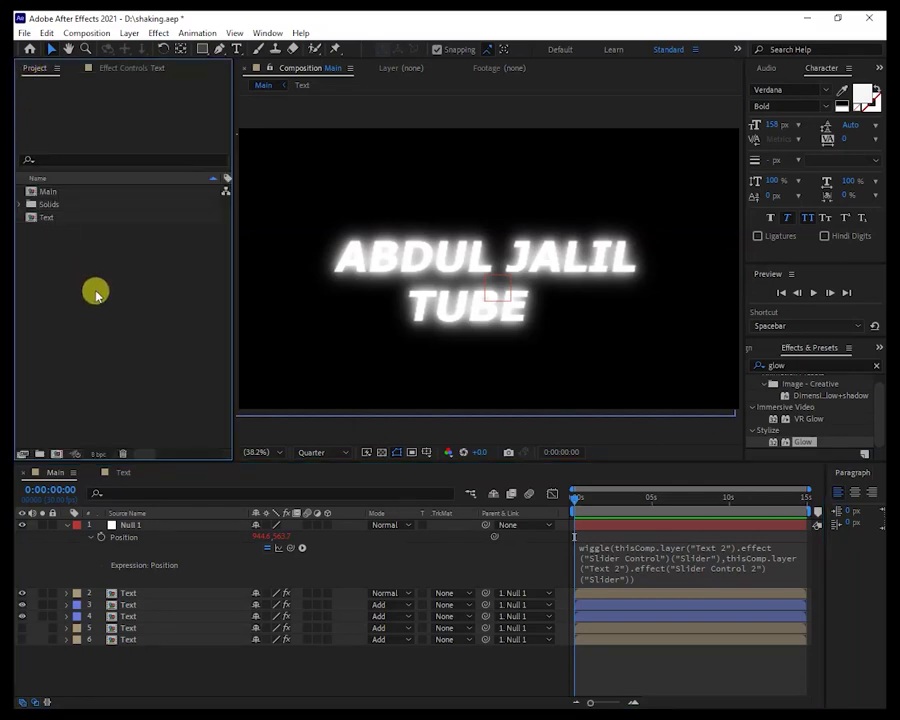
double_click(93, 300)
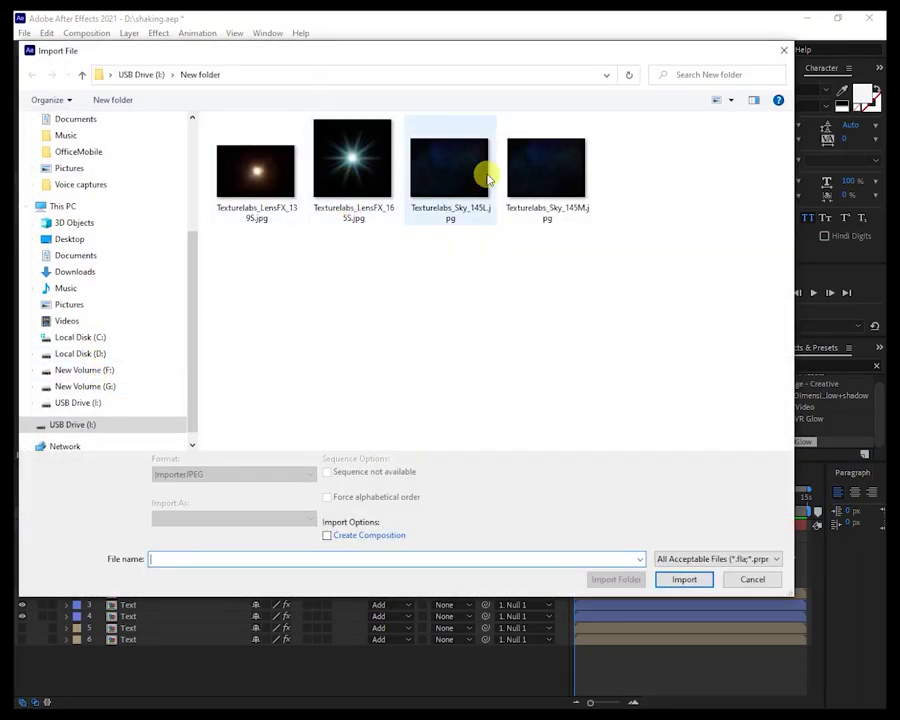
click(361, 193)
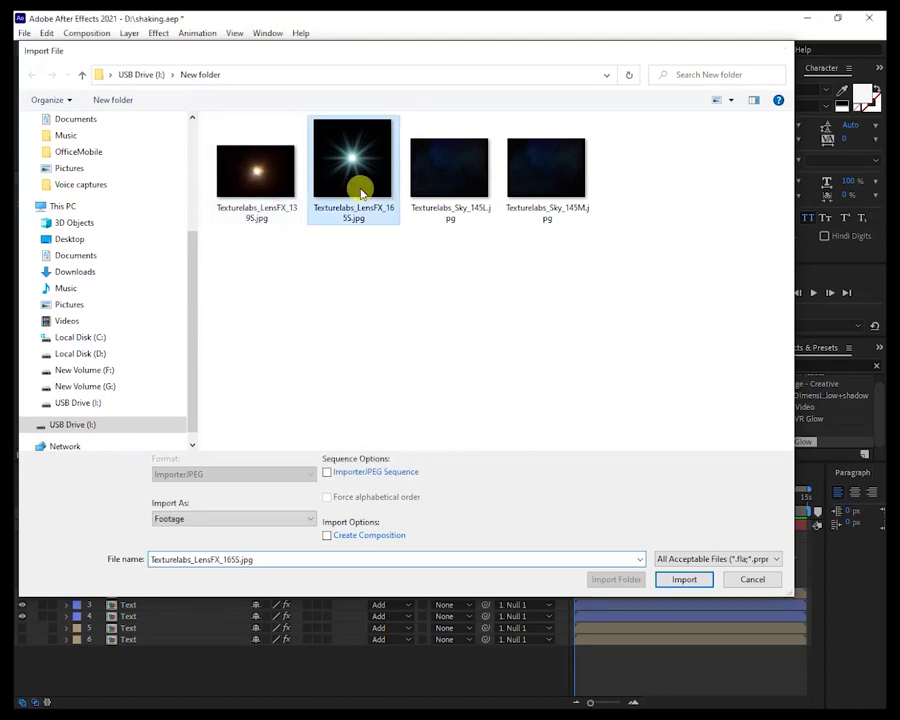
double_click(361, 193)
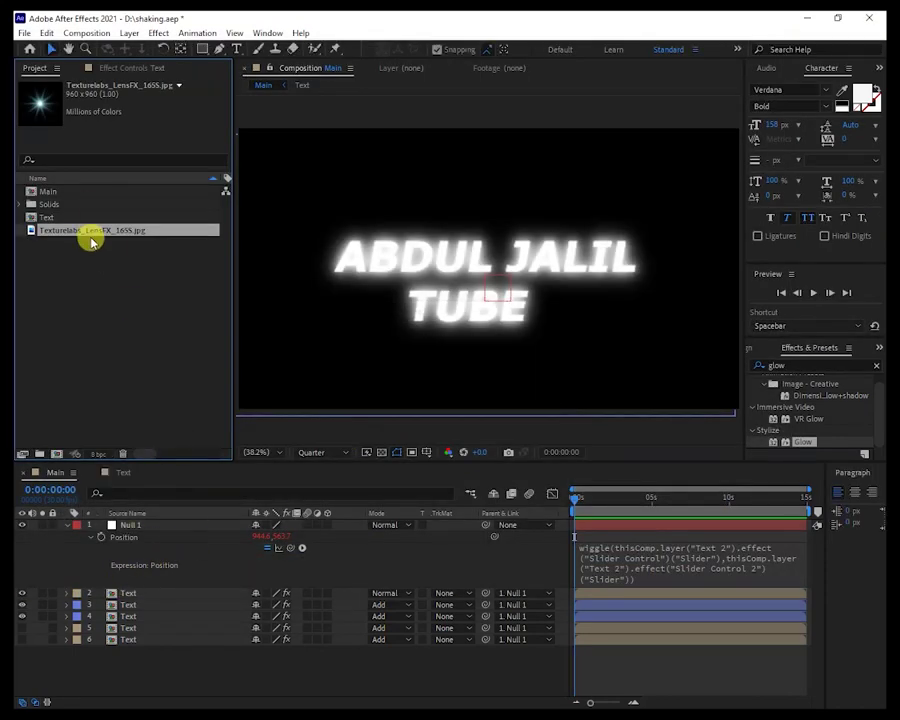
drag(95, 231, 170, 652)
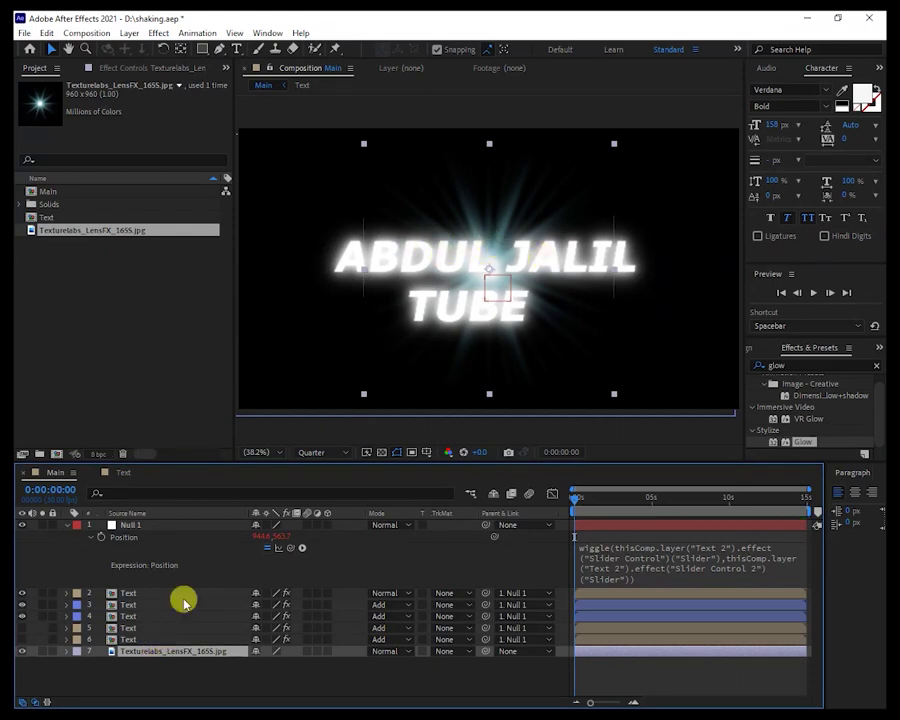
- Select the bottom text layer, undoing an accidental duplicate of it
click(127, 640)
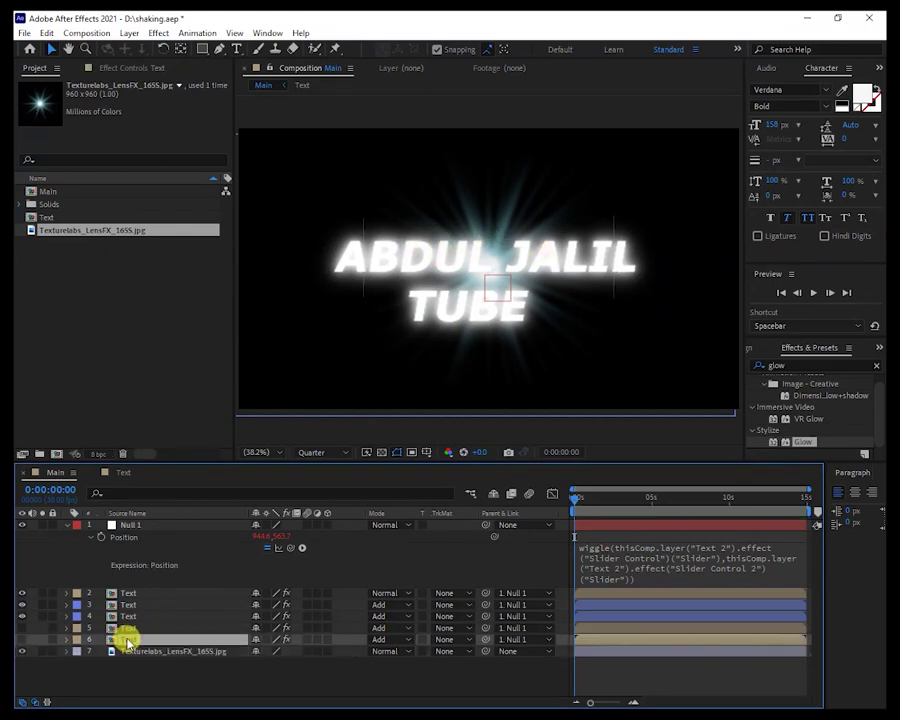
key(ctrl+d)
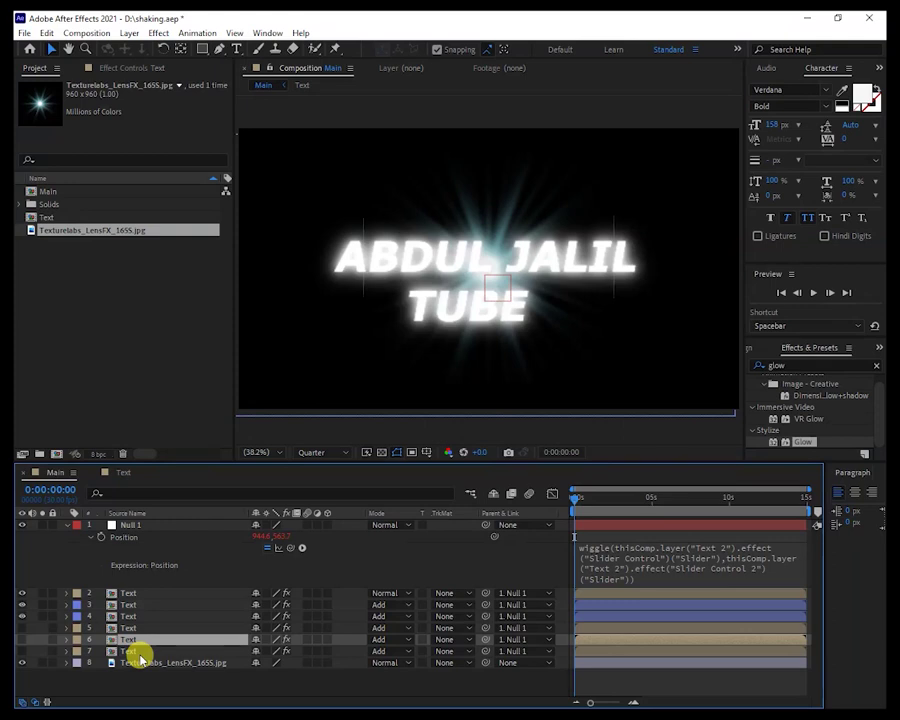
key(ctrl+z)
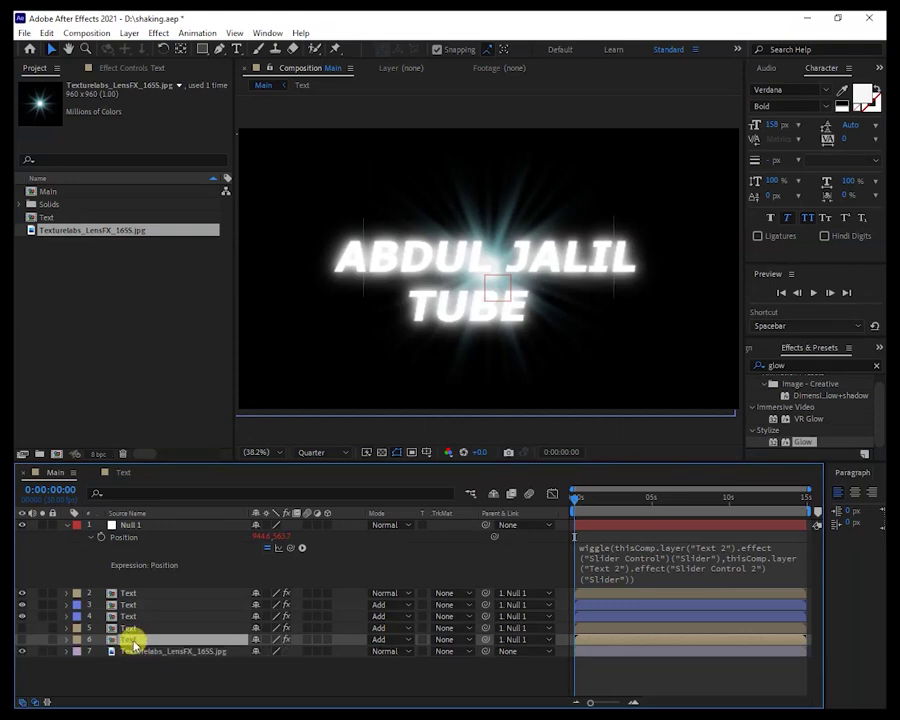
- Duplicate the five text layers and give the copies a Green label
shift+click(135, 595)
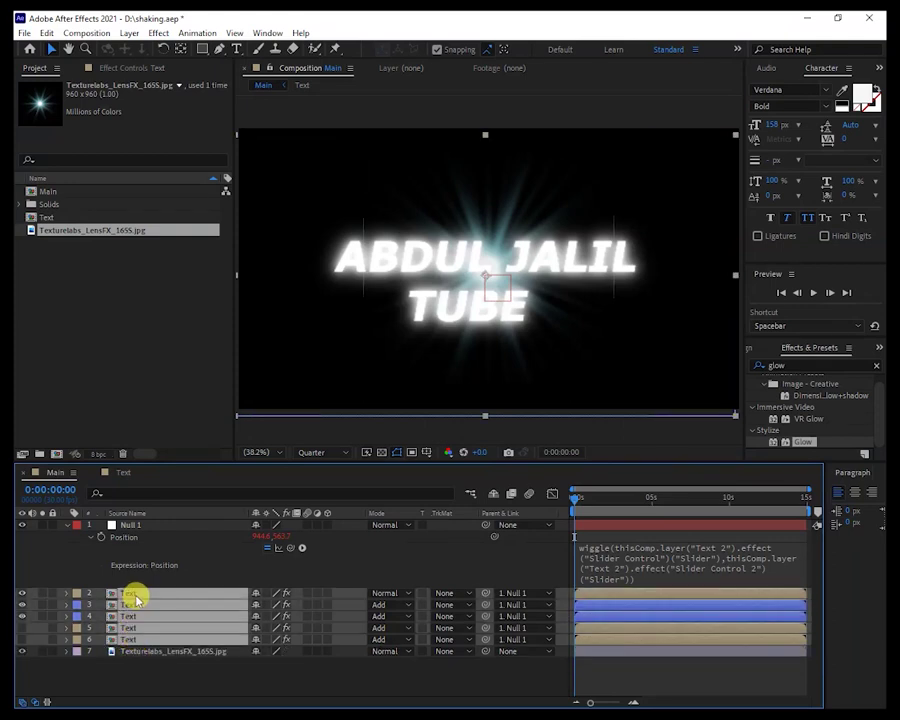
key(ctrl+d)
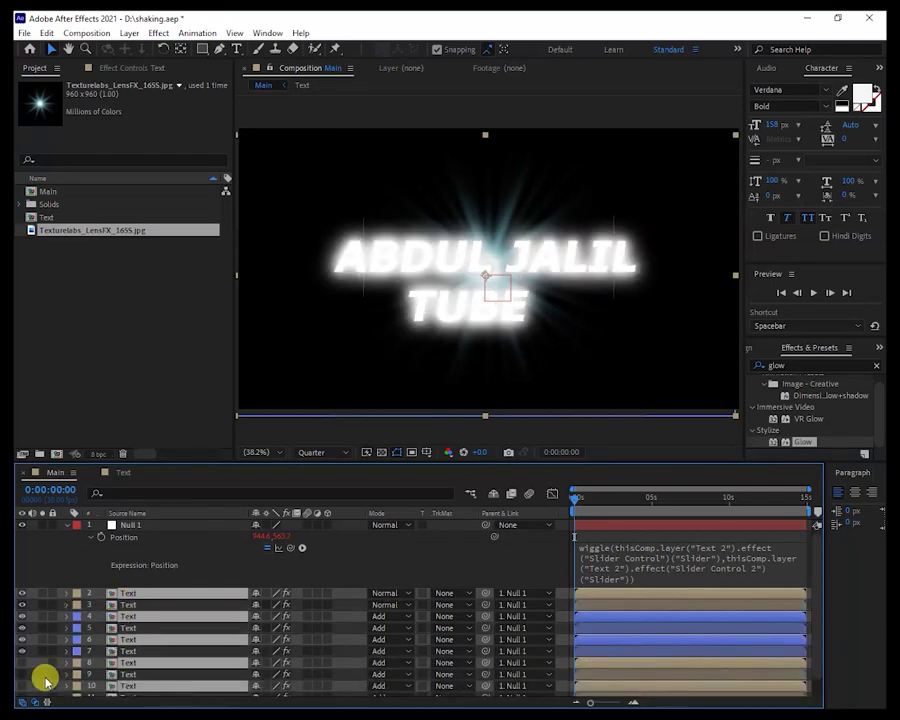
scroll(22, 668, down, 2)
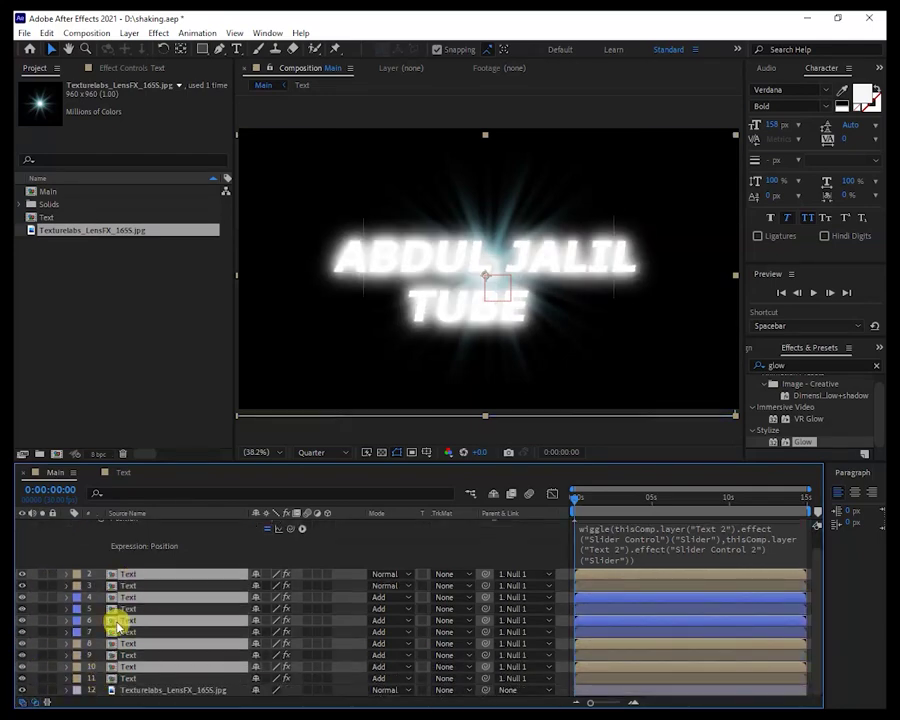
click(74, 575)
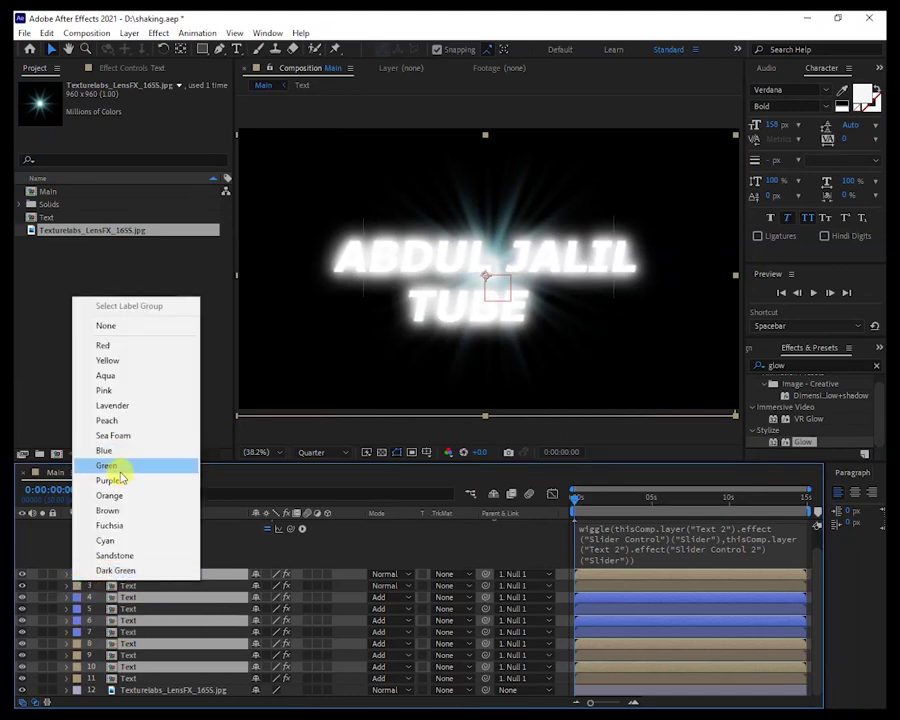
click(114, 467)
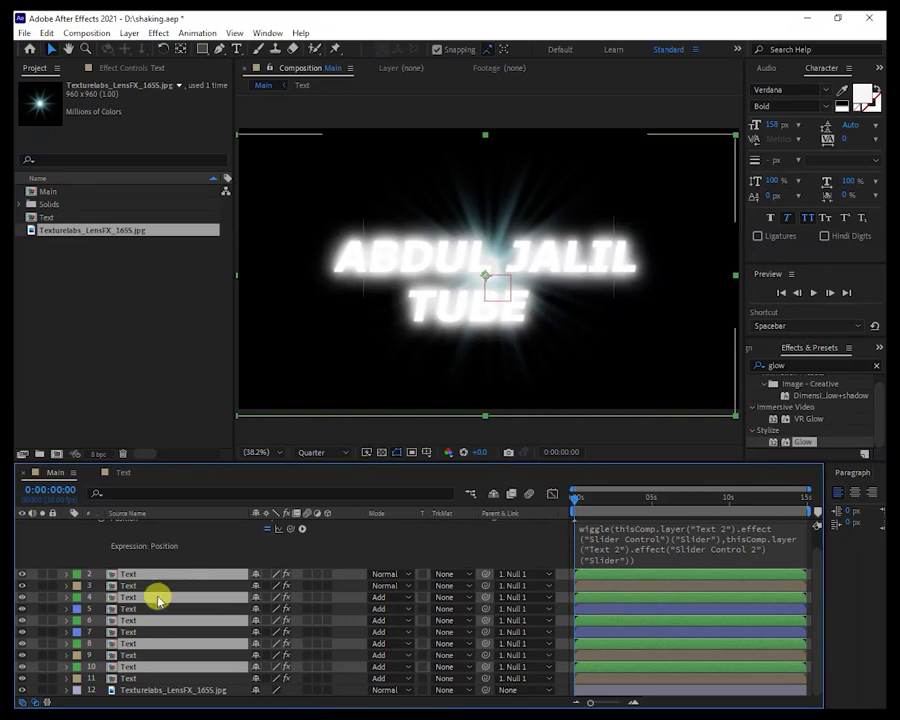
- Move the green copies to the top, start them about five seconds later, and preview
drag(143, 600, 150, 576)
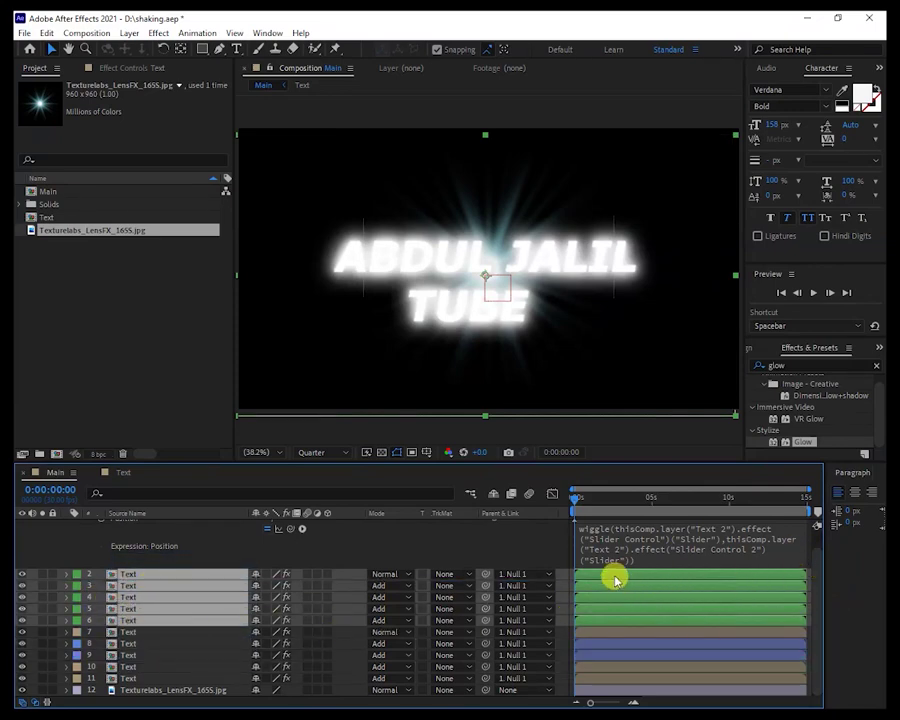
drag(615, 578, 701, 578)
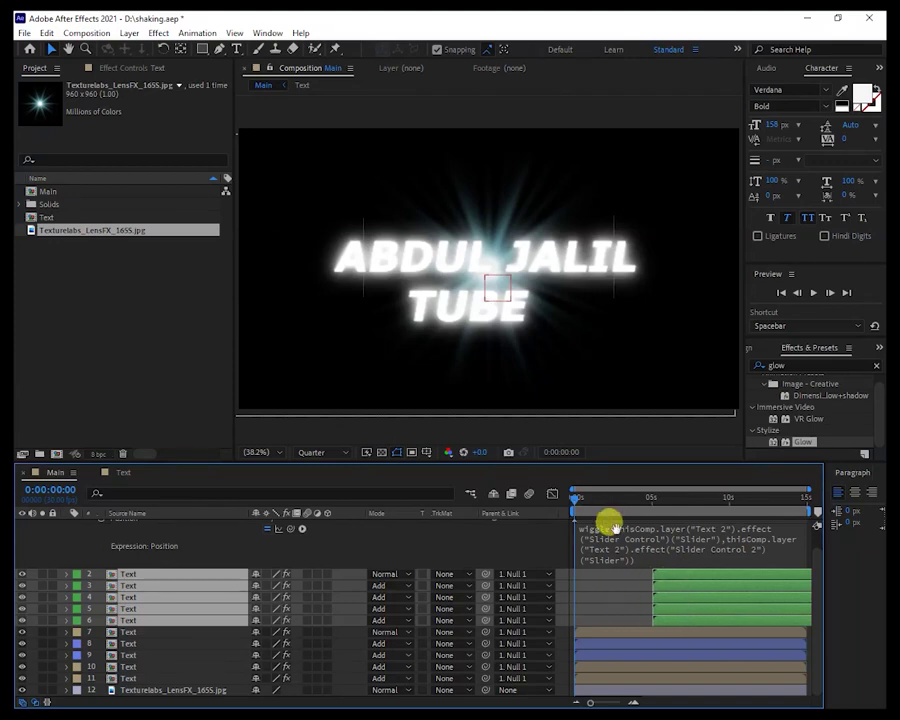
key(space)
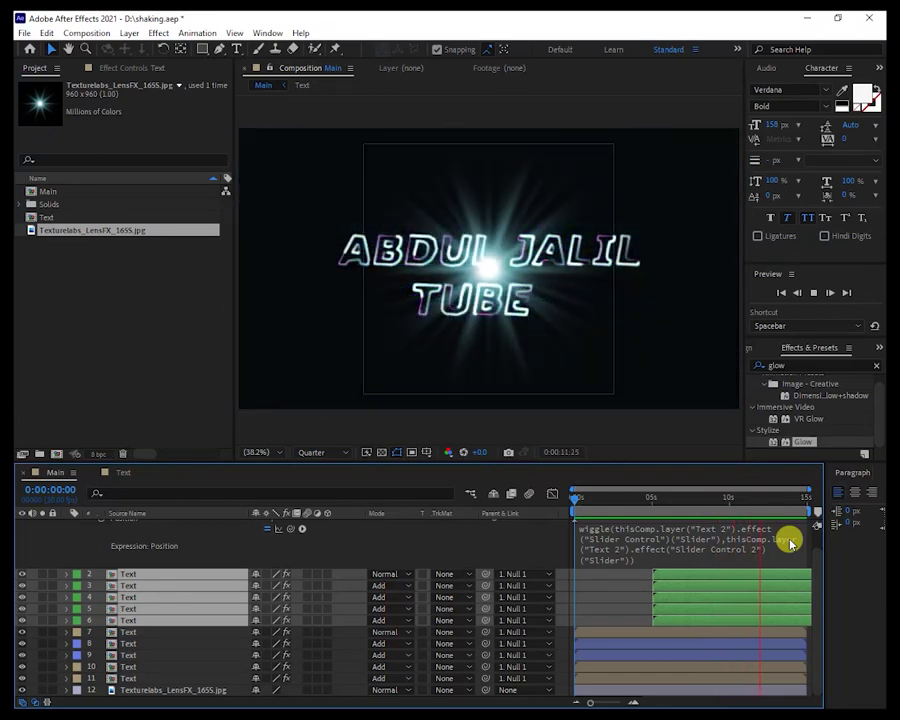
- Stop the preview at about 13 seconds, with the title glowing over the lens flare
key(space)
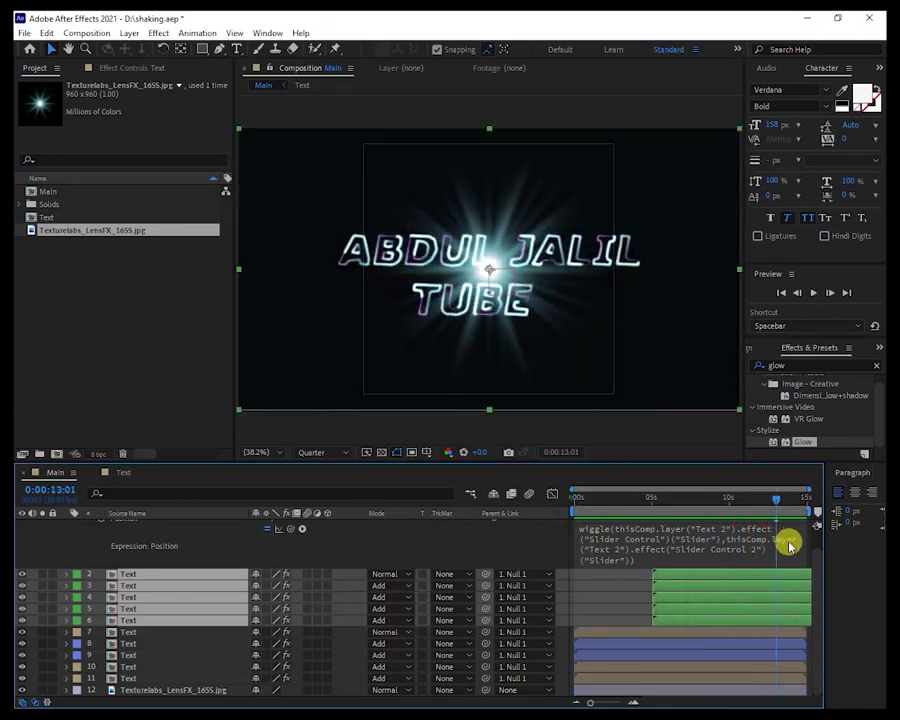